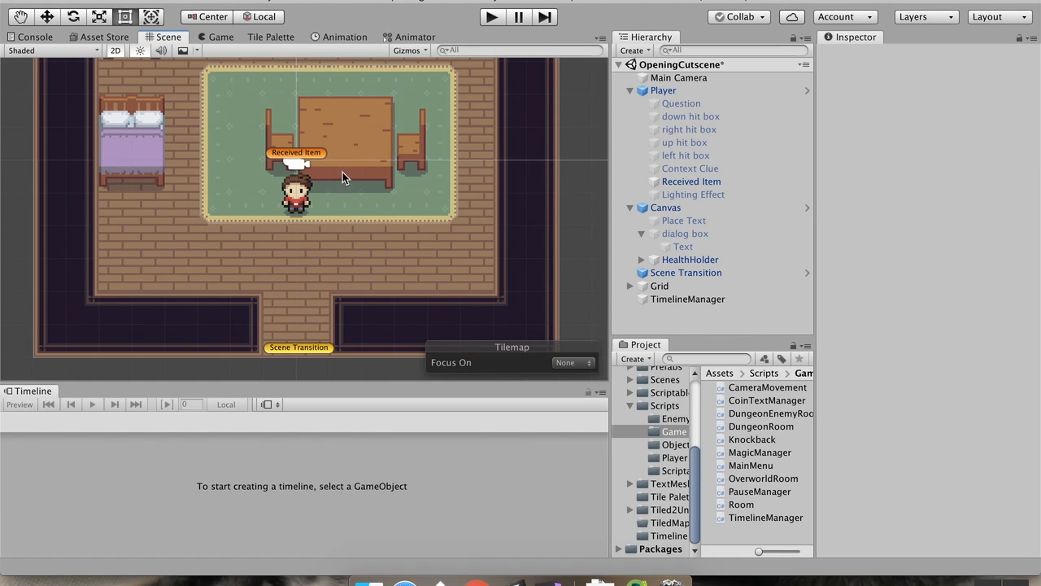
# - Run the OpeningCutscene scene in Play mode to preview the cutscene
pyautogui.click(492, 17)
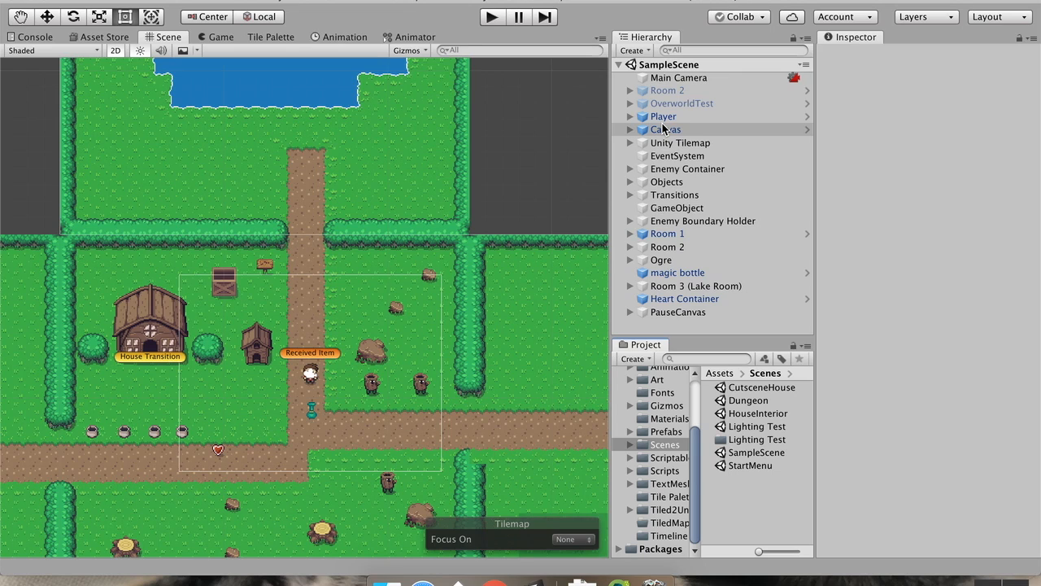
# - Examine the Player object in SampleScene, checking its child objects and prefab overrides, and return from its prefab to the scene
pyautogui.click(662, 118)
pyautogui.click(630, 116)
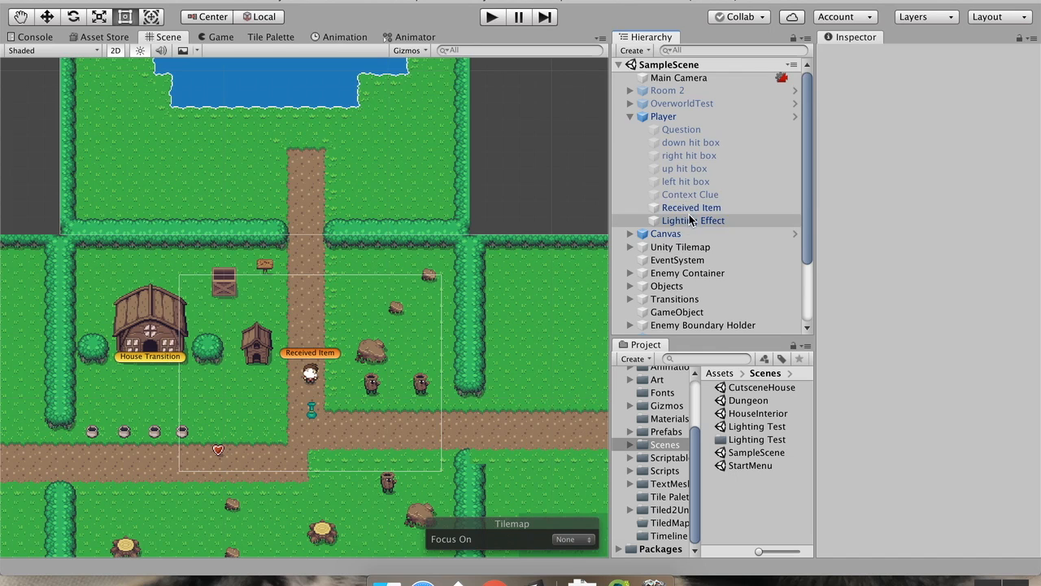
pyautogui.click(788, 116)
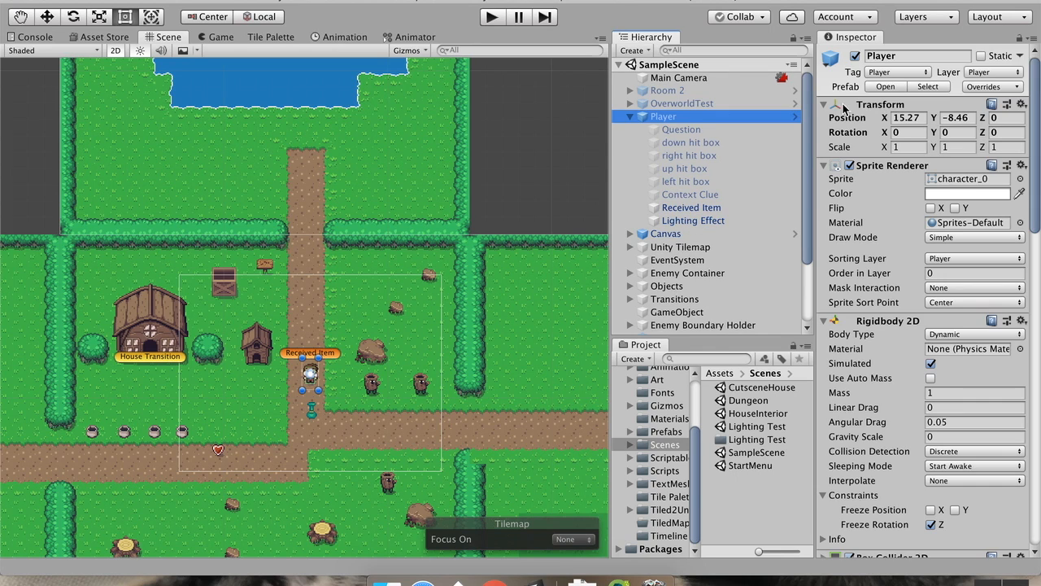
pyautogui.click(987, 88)
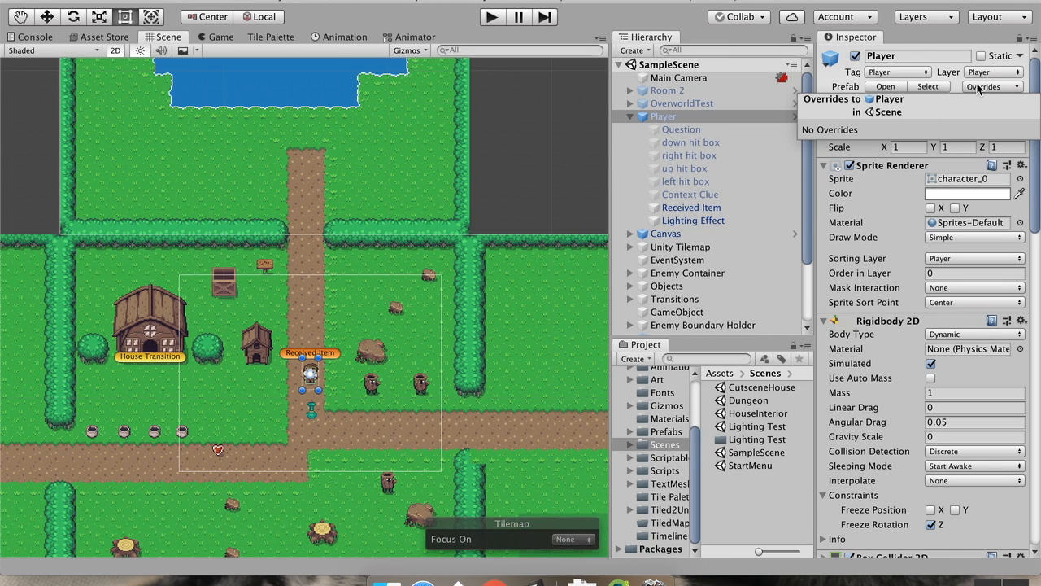
pyautogui.click(959, 88)
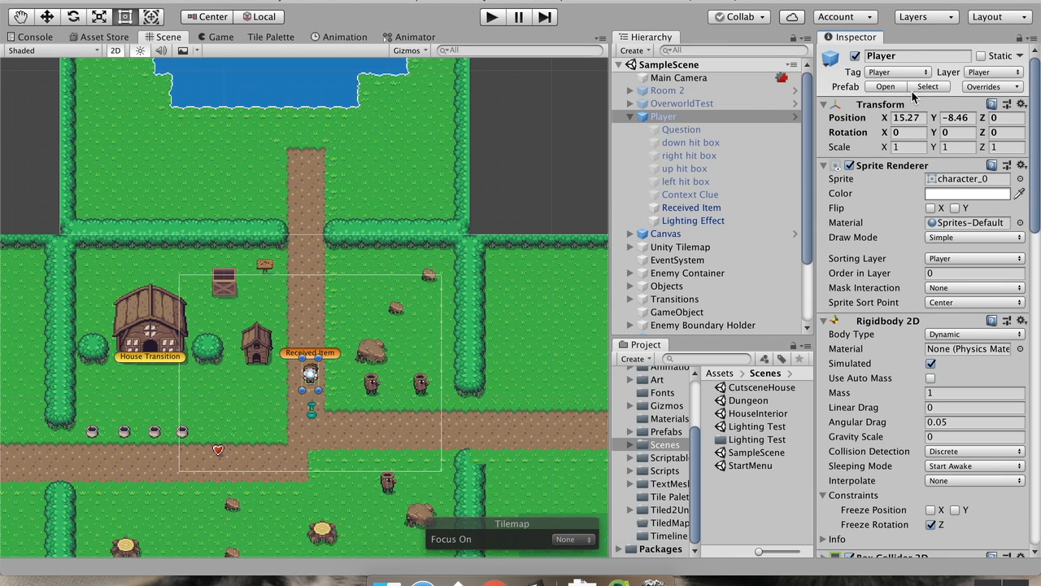
pyautogui.click(885, 87)
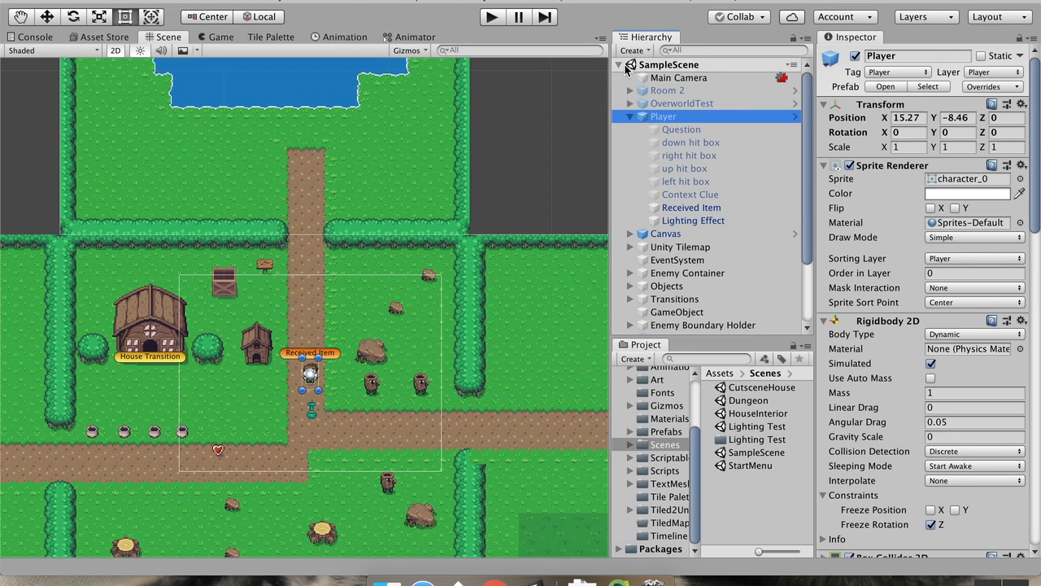
pyautogui.click(618, 71)
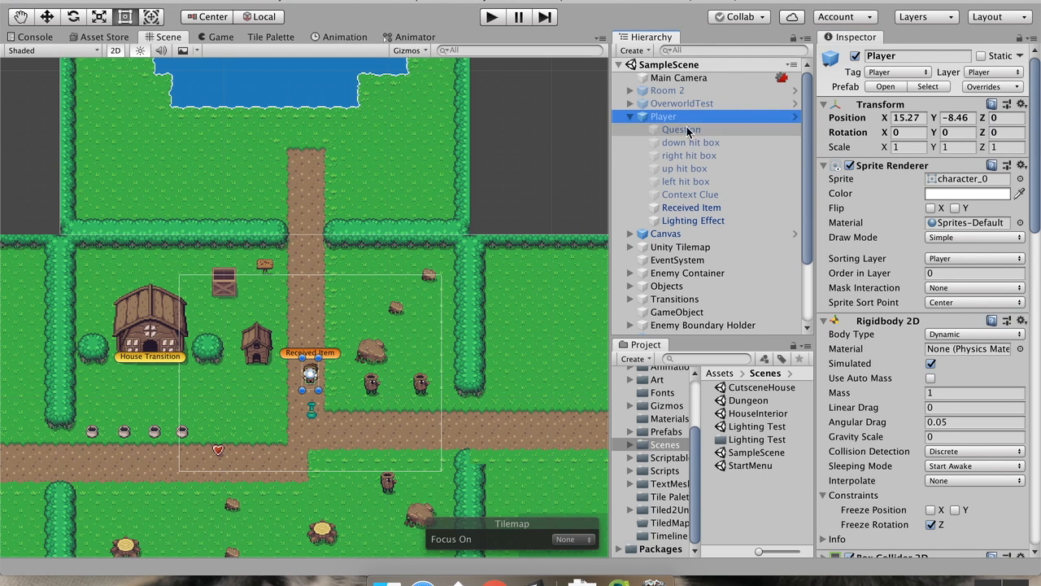
# - Open the Player prefab stored directly in the Prefabs folder and examine its Player Movement fields for missing references
pyautogui.click(631, 432)
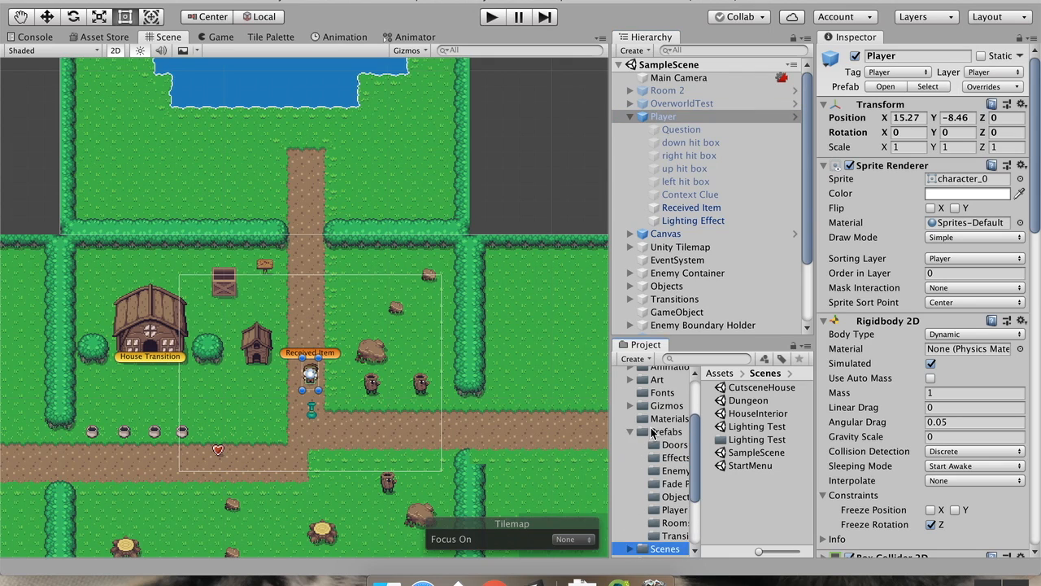
pyautogui.click(654, 432)
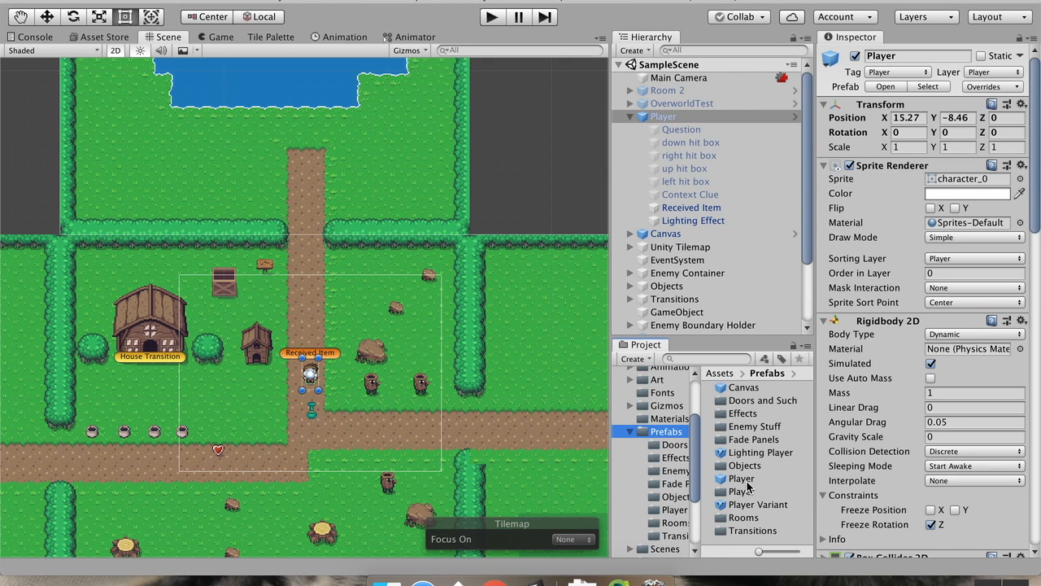
pyautogui.click(747, 481)
pyautogui.doubleClick(748, 483)
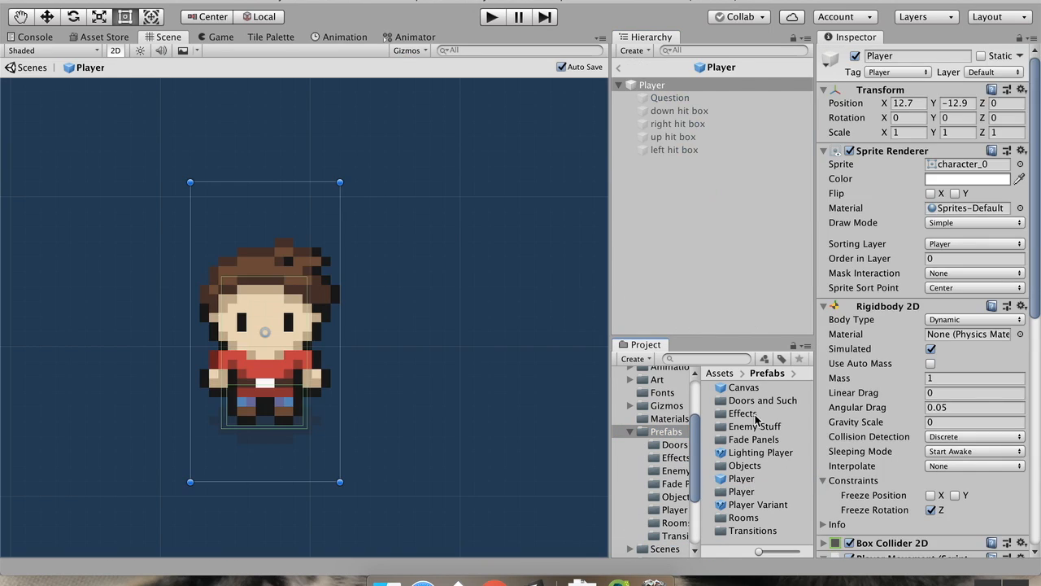
pyautogui.scroll(-10, 950, 380)
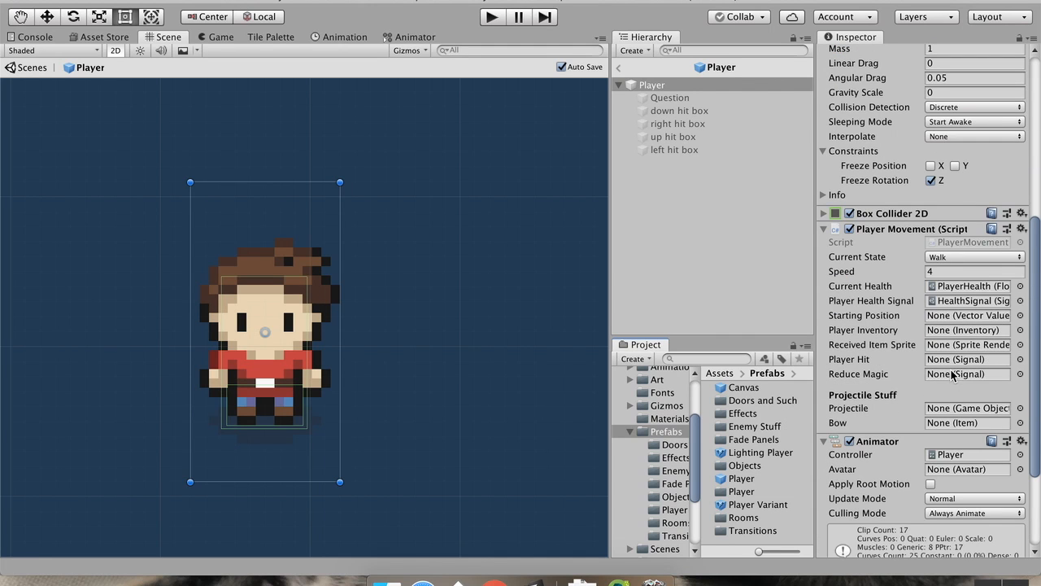
pyautogui.scroll(5, 908, 425)
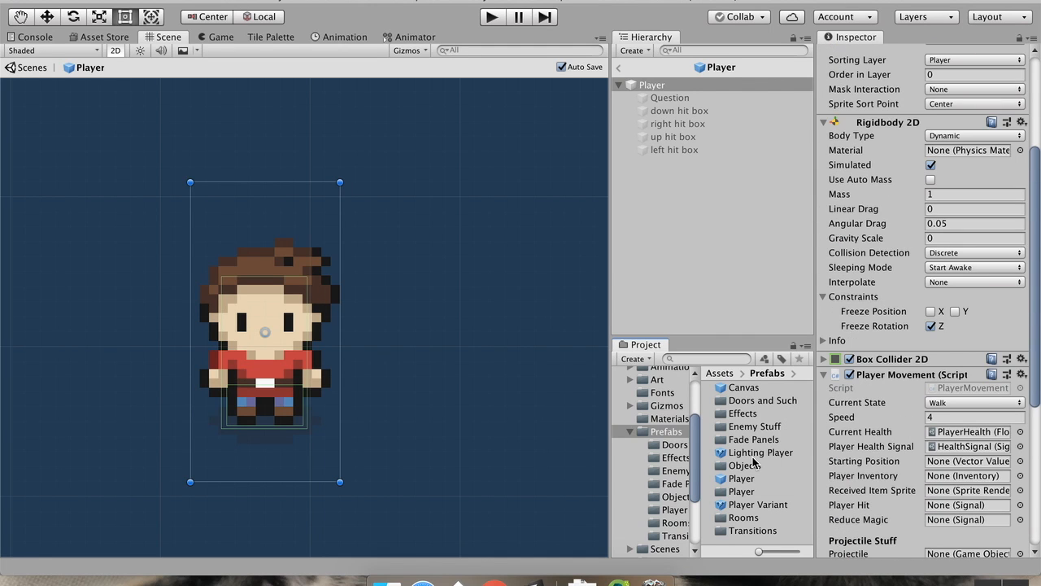
# - Delete the outdated Player prefab stored directly in the Prefabs folder
pyautogui.click(748, 480)
pyautogui.rightClick(748, 480)
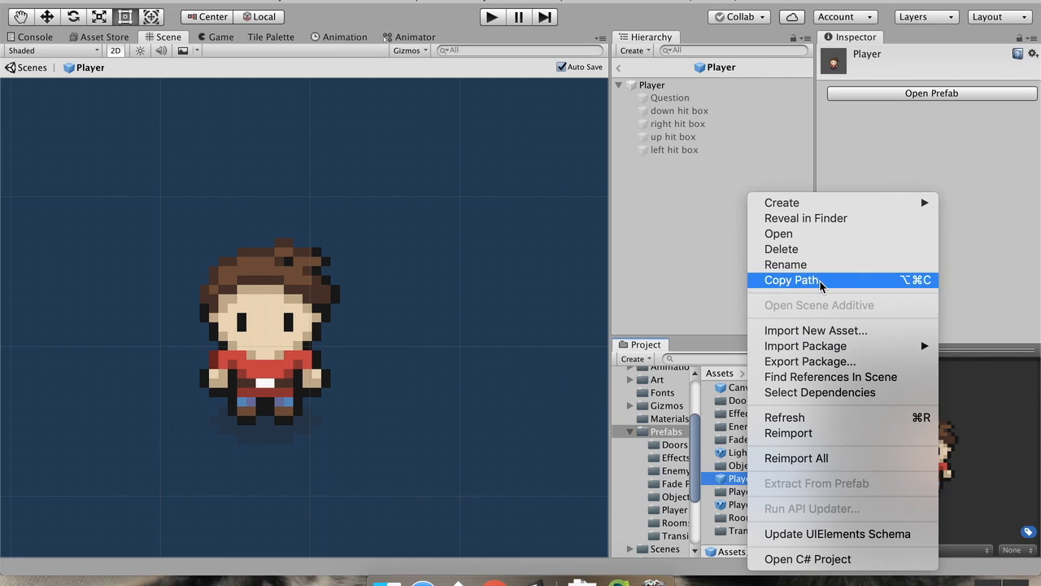
pyautogui.click(818, 249)
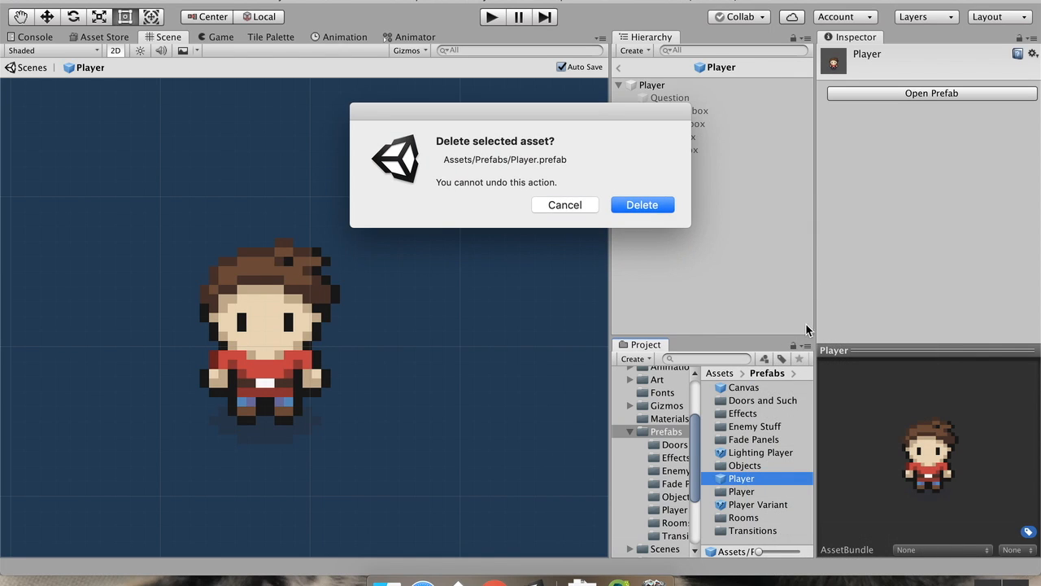
pyautogui.click(647, 207)
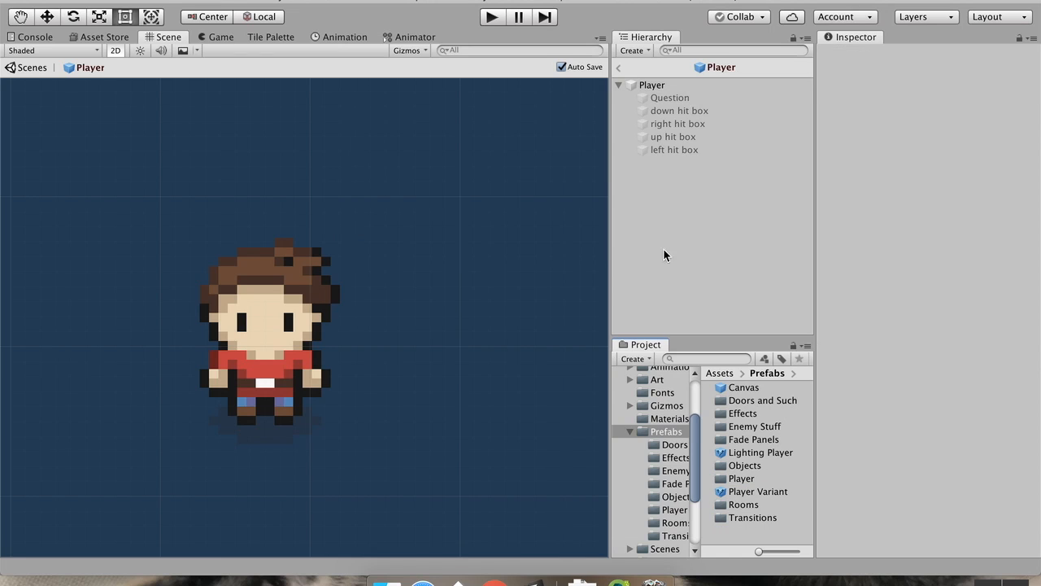
# - Open the Player prefab in the Prefabs/Player folder, review its component references, and return to SampleScene
pyautogui.doubleClick(741, 479)
pyautogui.doubleClick(742, 388)
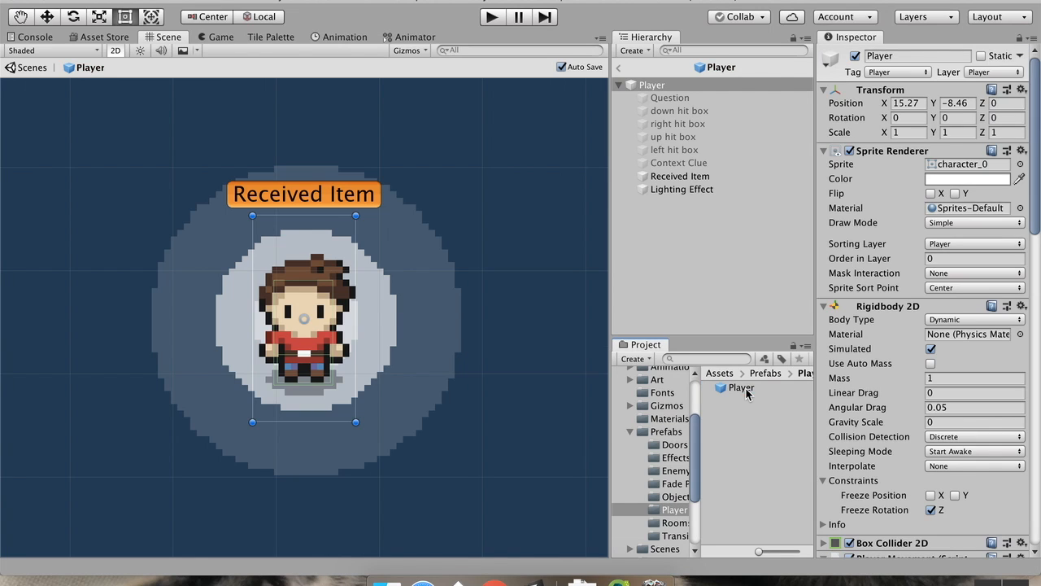
pyautogui.scroll(-15, 968, 219)
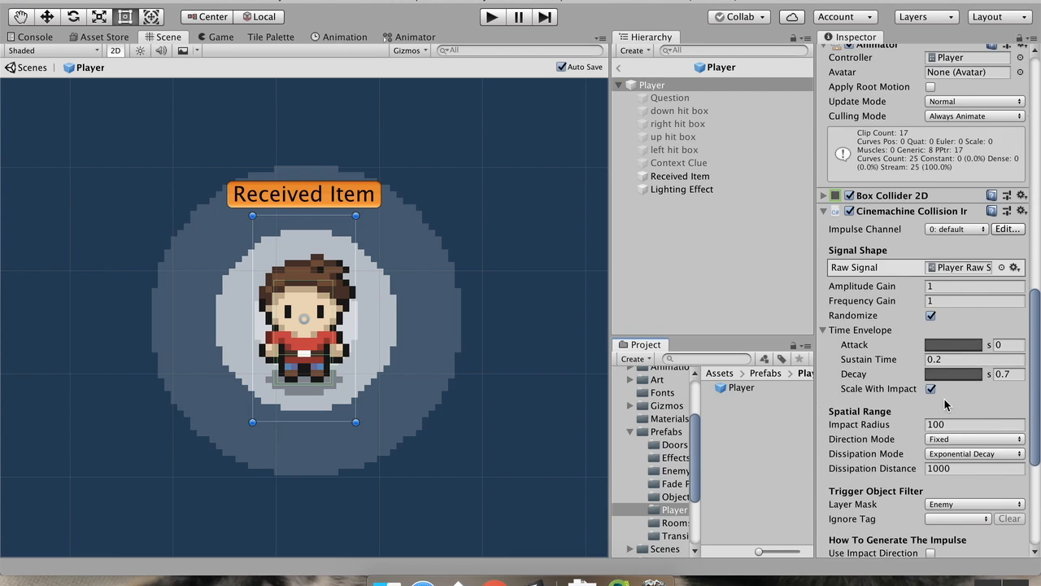
pyautogui.scroll(5, 968, 220)
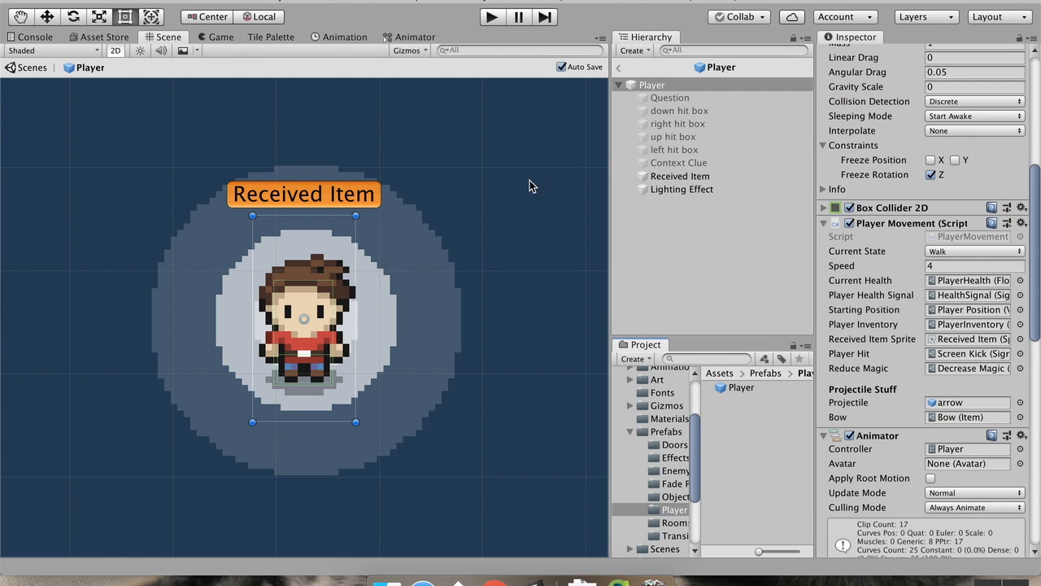
pyautogui.click(622, 69)
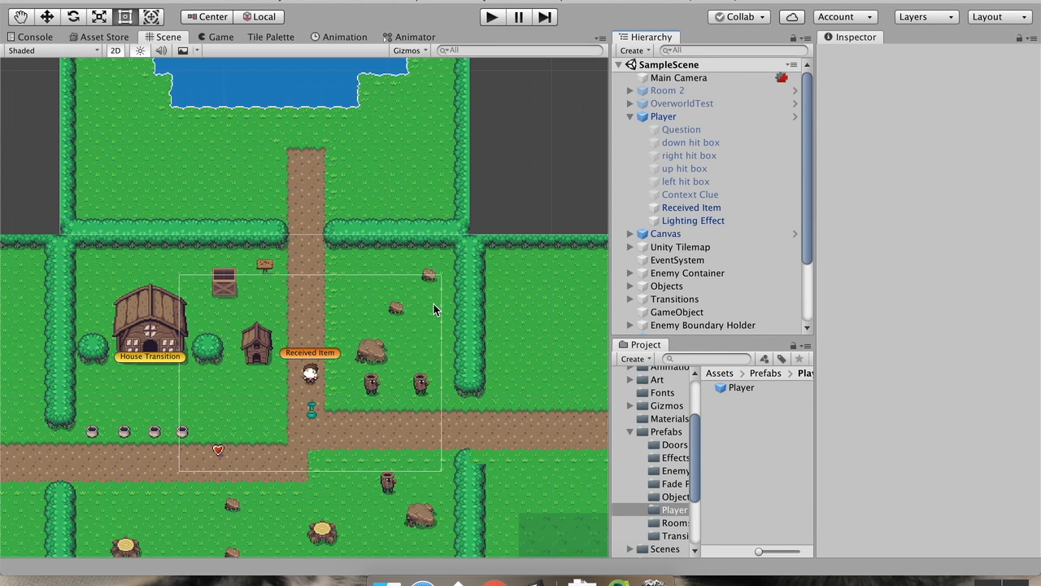
# - Duplicate the HouseInterior scene in the Scenes folder and rename the copy OpeningCutscene
pyautogui.click(631, 434)
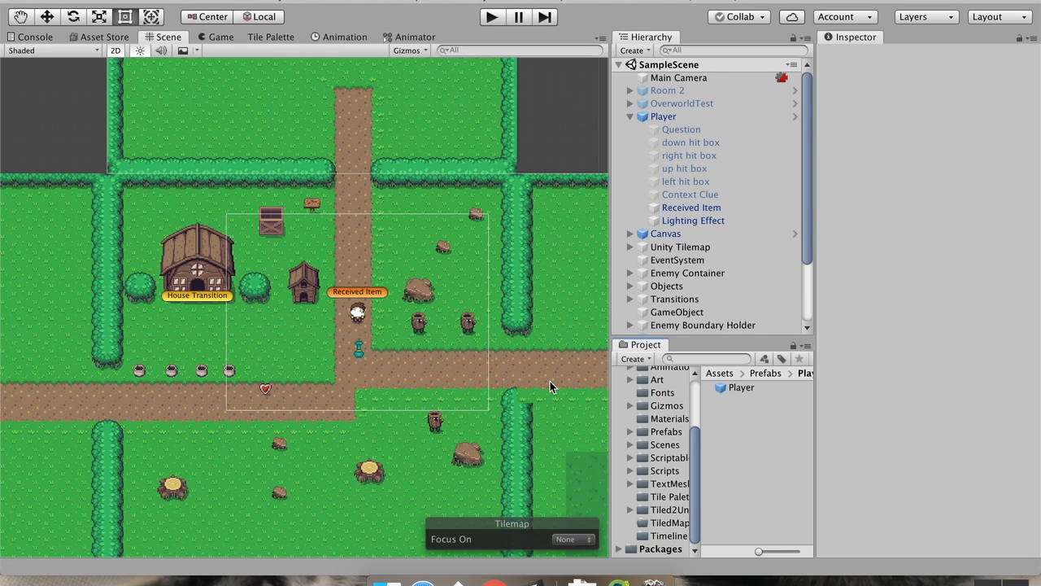
pyautogui.click(628, 445)
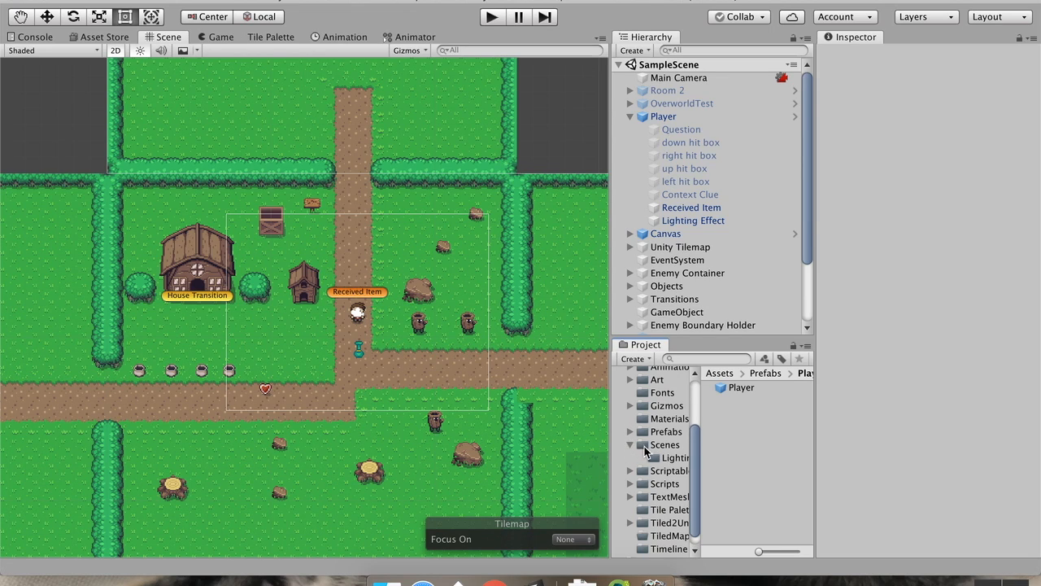
pyautogui.click(663, 444)
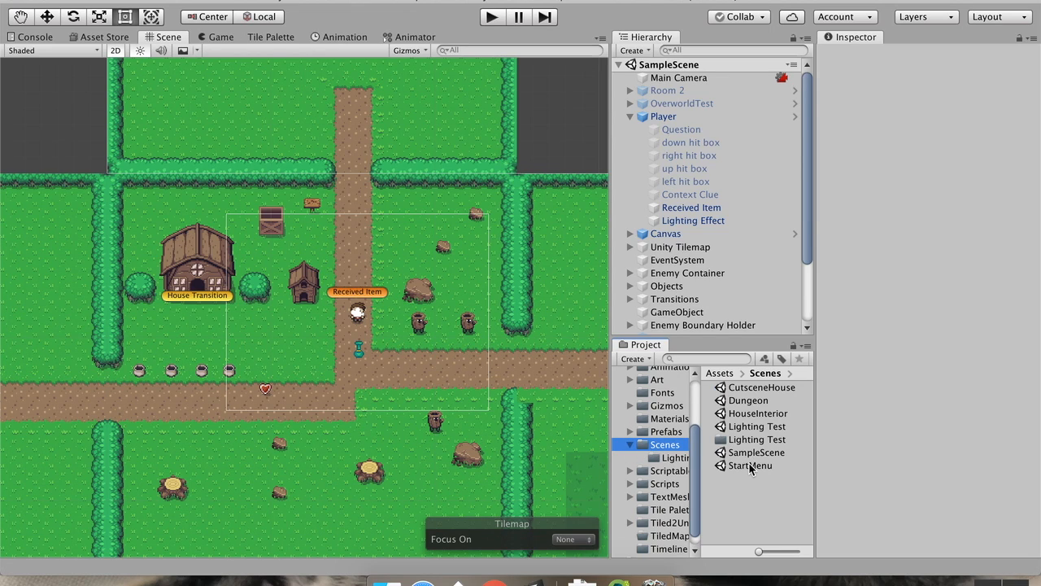
pyautogui.click(755, 415)
pyautogui.press('super+d')
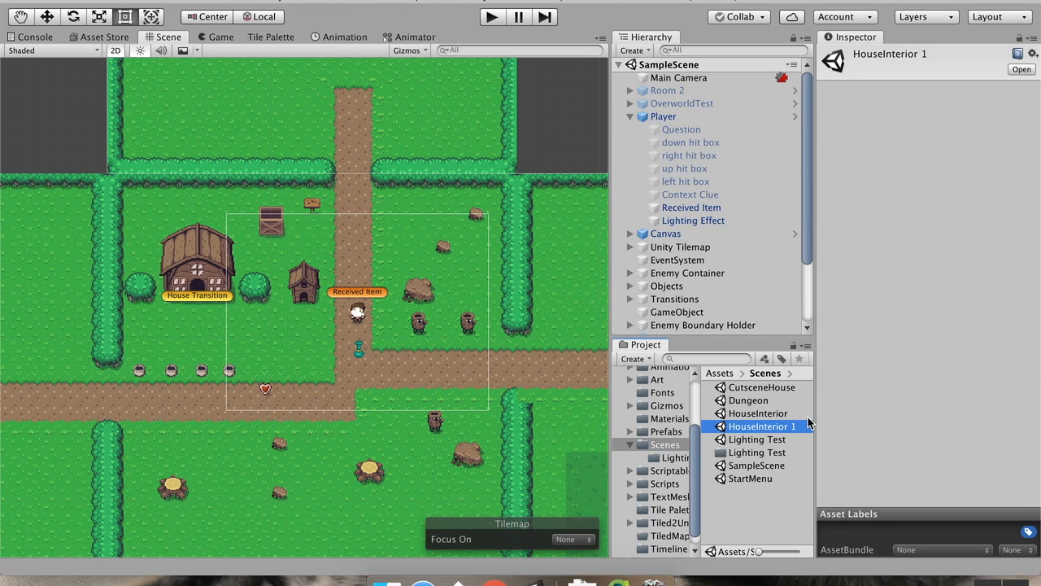
pyautogui.click(786, 429)
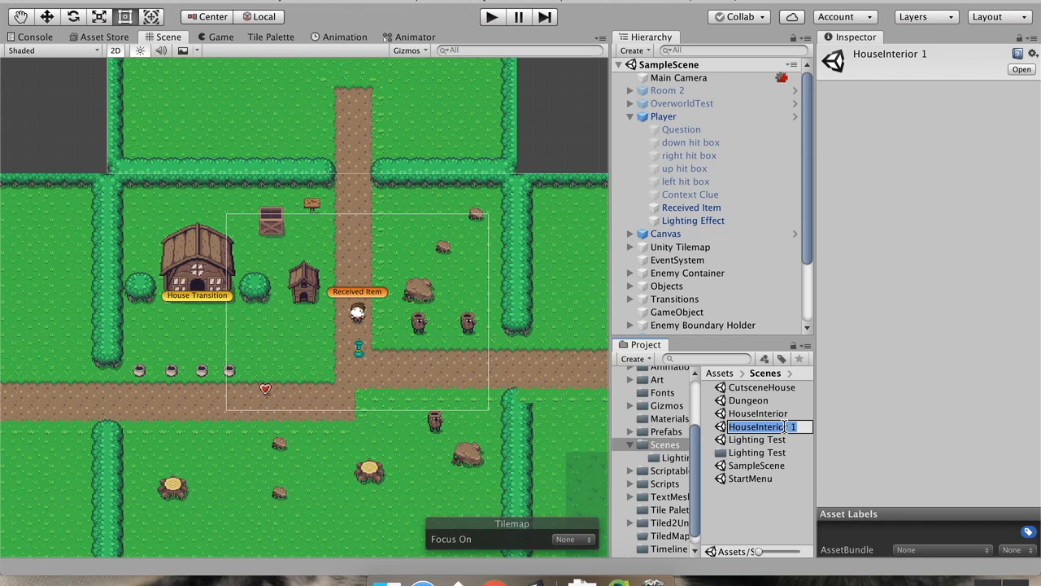
pyautogui.write('OpeningCutscene')
pyautogui.press('Return')
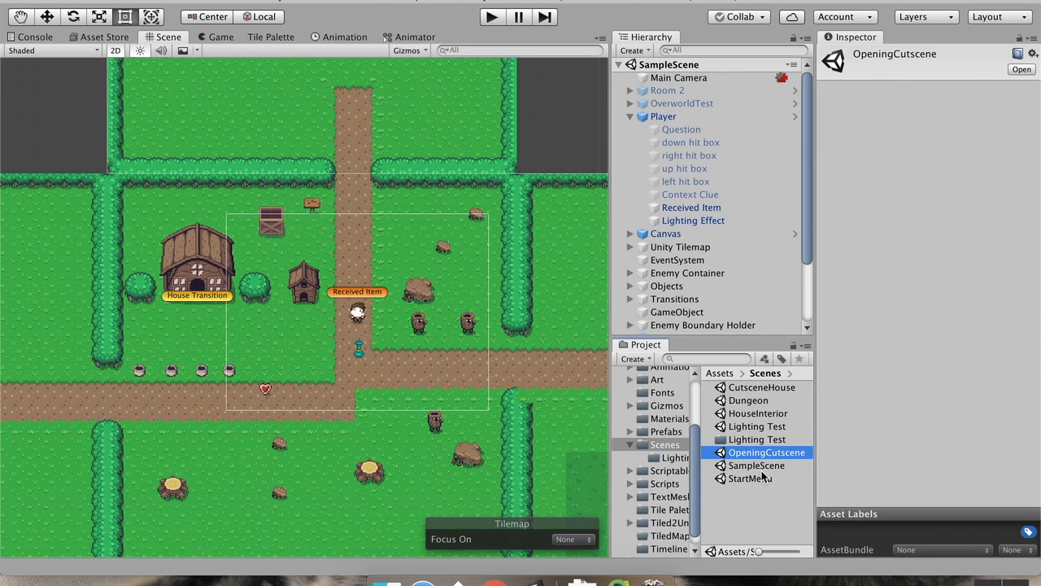
# - Open the OpeningCutscene scene and delete the Missing Prefab object from it
pyautogui.doubleClick(770, 453)
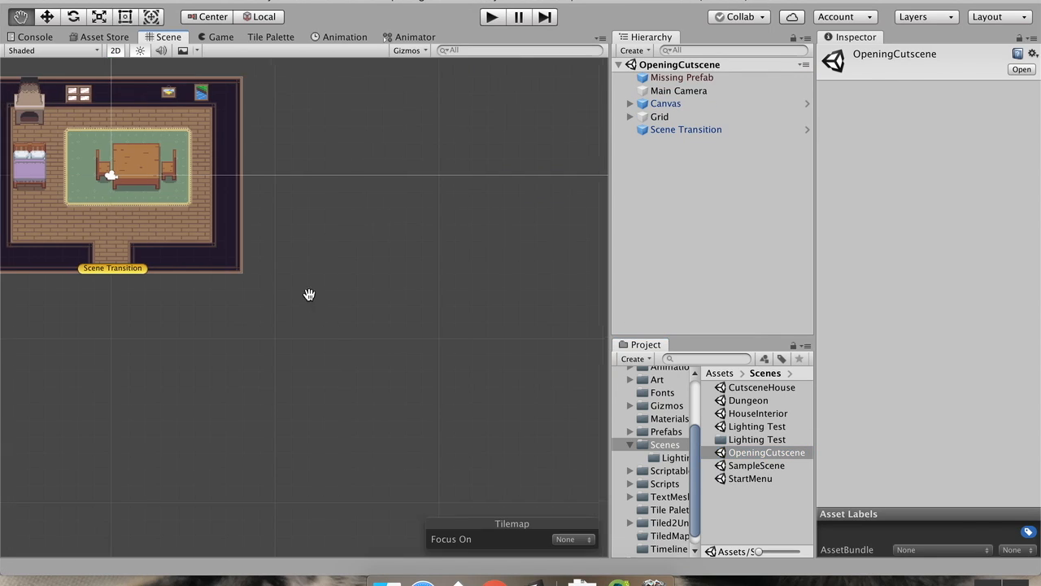
pyautogui.moveTo(309, 293); pyautogui.dragTo(463, 366, button='middle')
pyautogui.scroll(2, 487, 303)
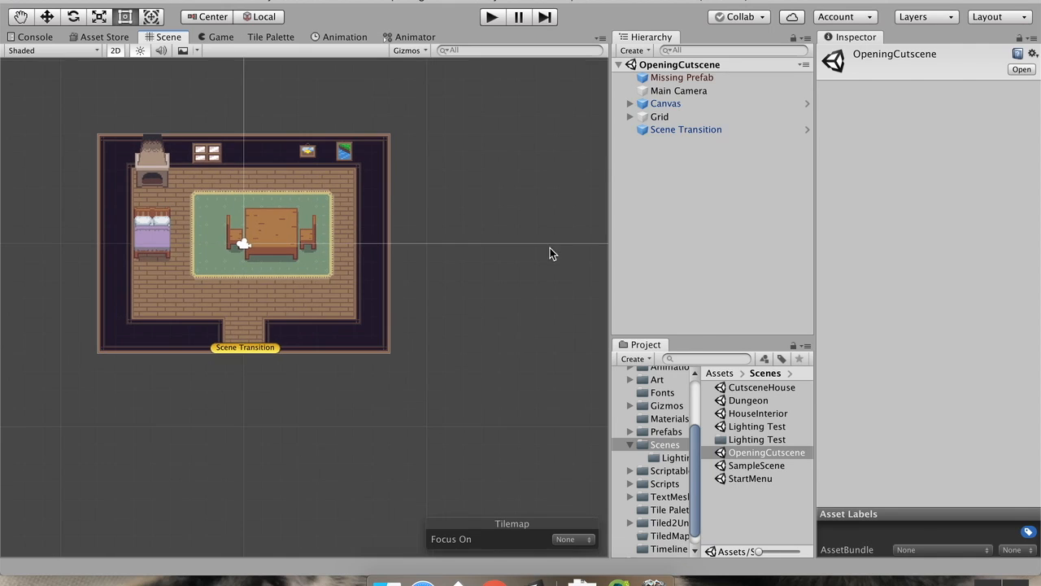
pyautogui.rightClick(674, 78)
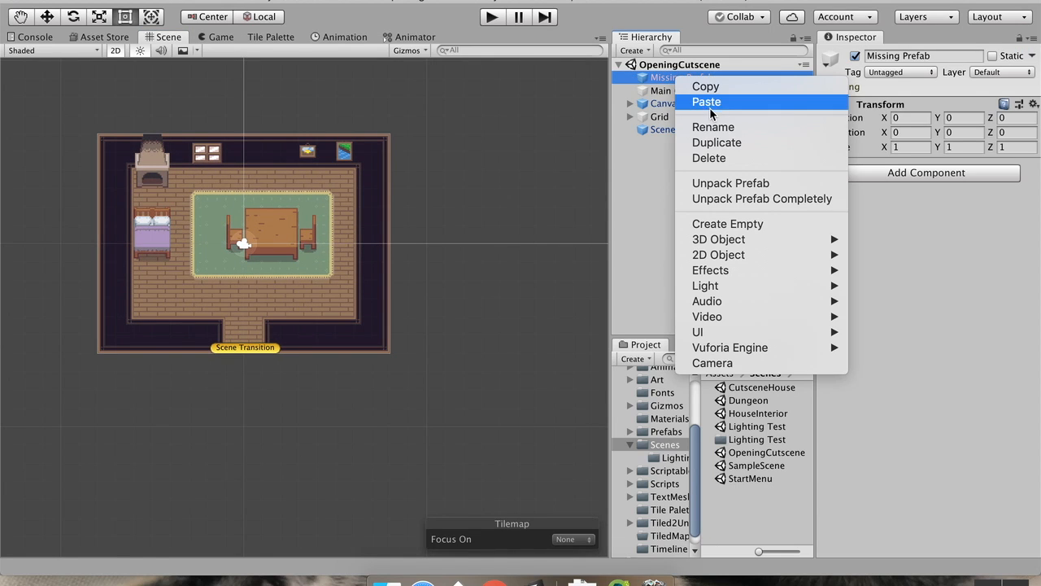
pyautogui.click(708, 157)
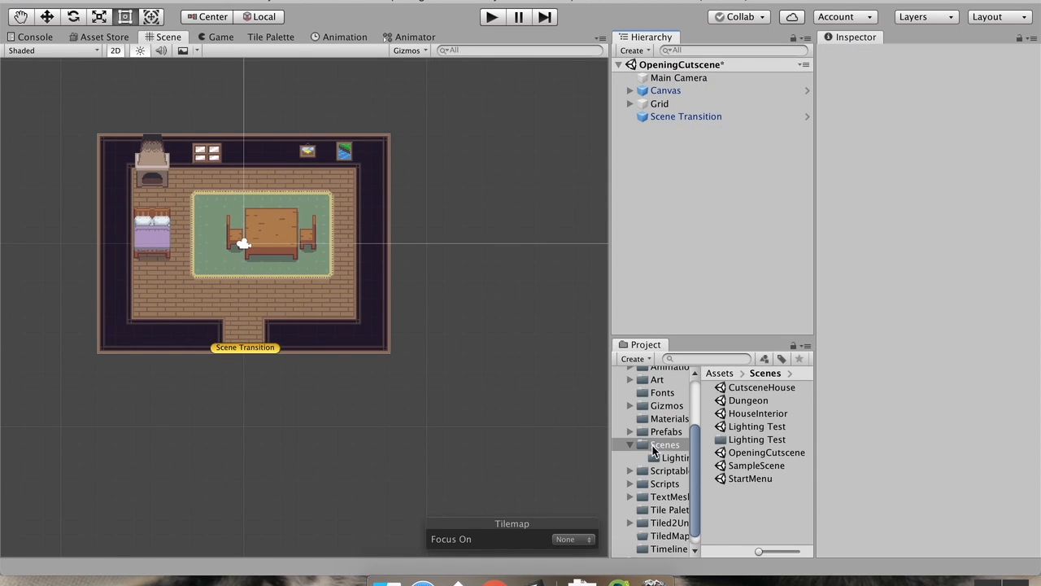
# - Place the Prefabs/Player prefab just below the rug at about X 0.10, Y -2.43, and deactivate its Lighting Effect child
pyautogui.click(630, 432)
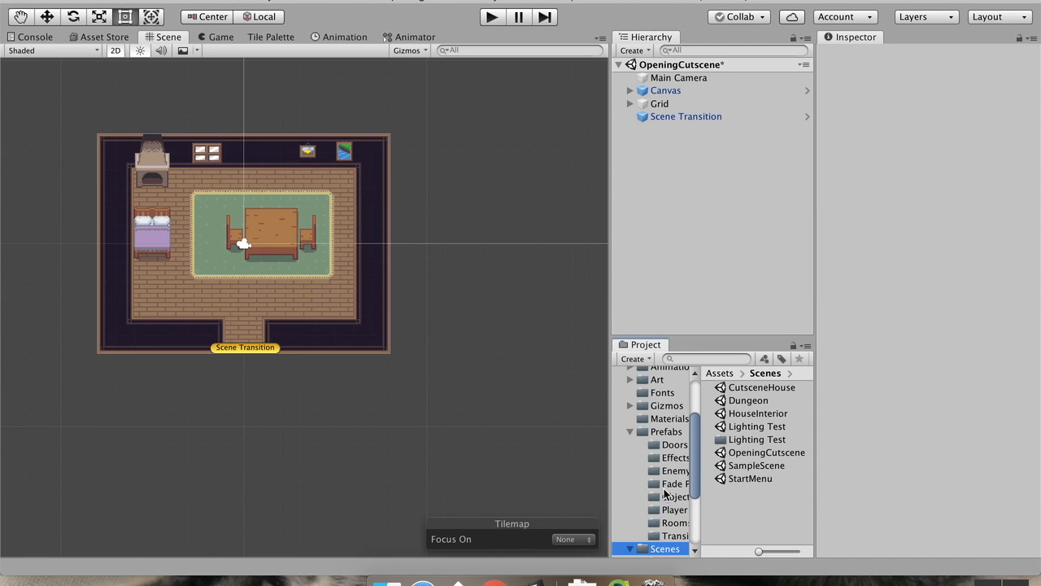
pyautogui.click(668, 510)
pyautogui.moveTo(719, 389); pyautogui.dragTo(246, 292)
pyautogui.click(630, 91)
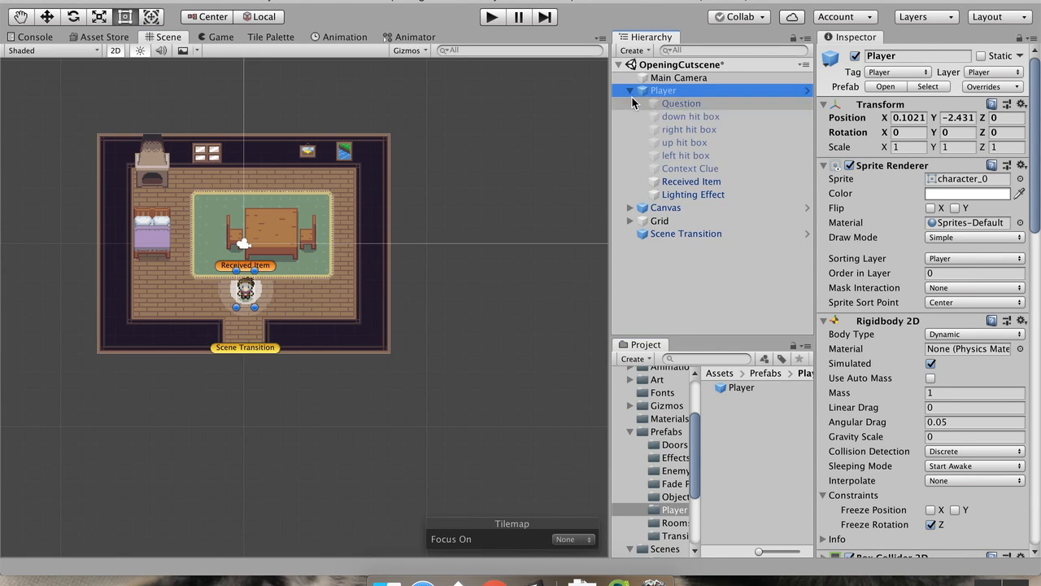
pyautogui.click(709, 195)
pyautogui.click(854, 55)
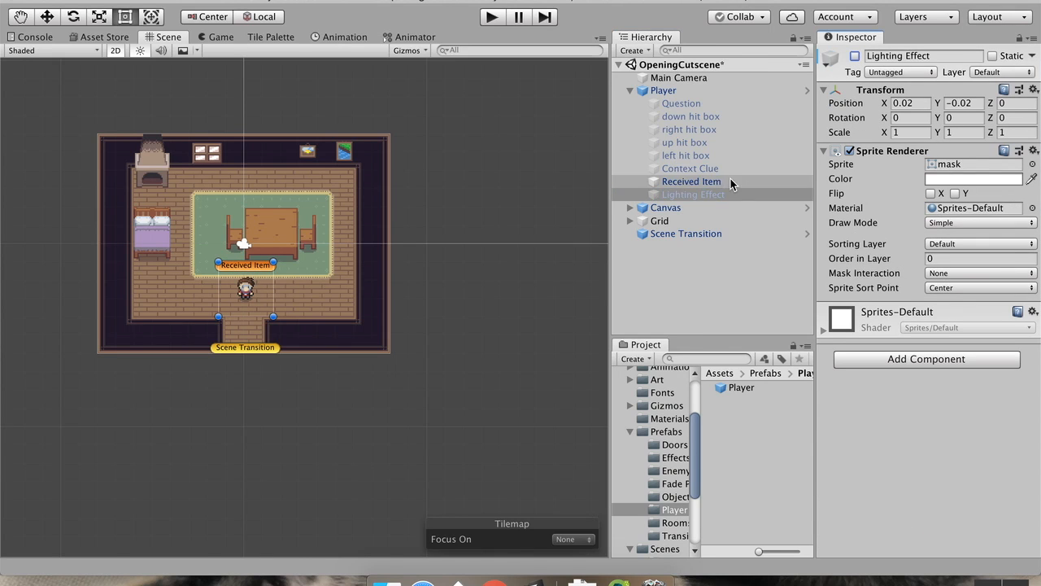
# - Set the Player object's position to X 0, Y -2.5 and review its components
pyautogui.scroll(5, 272, 317)
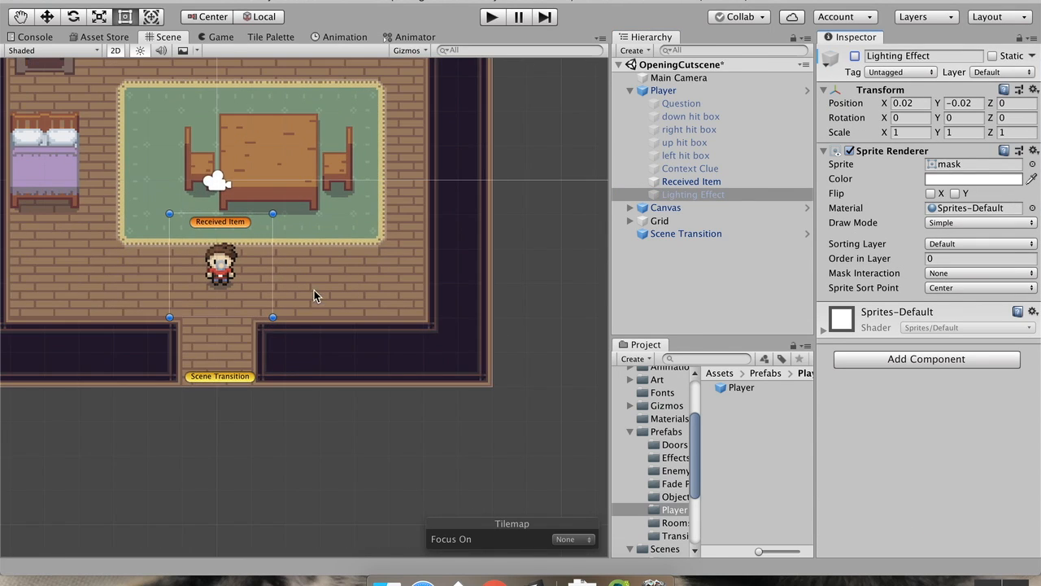
pyautogui.moveTo(276, 278); pyautogui.dragTo(317, 330, button='middle')
pyautogui.click(781, 90)
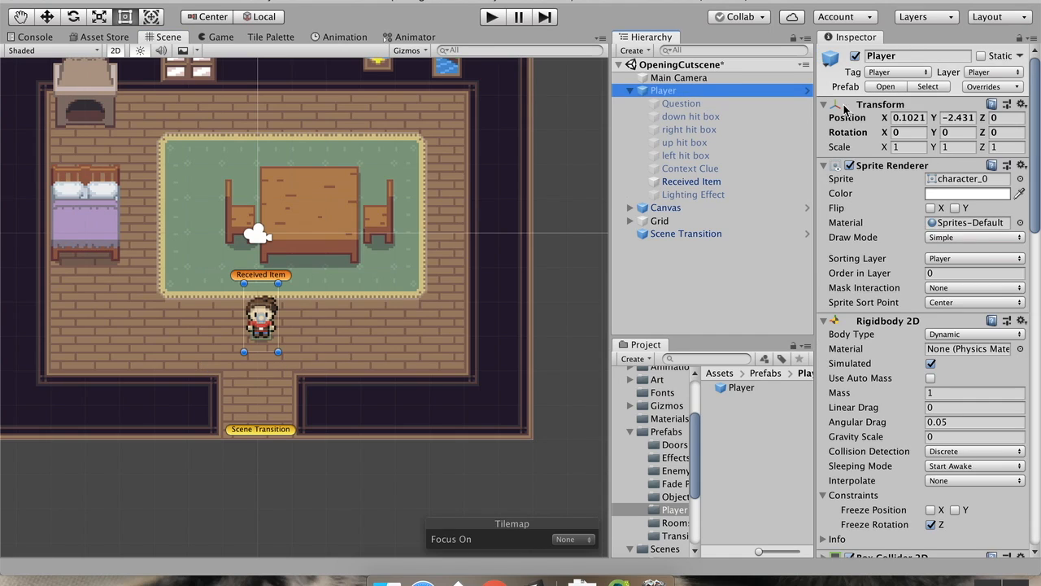
pyautogui.click(897, 118)
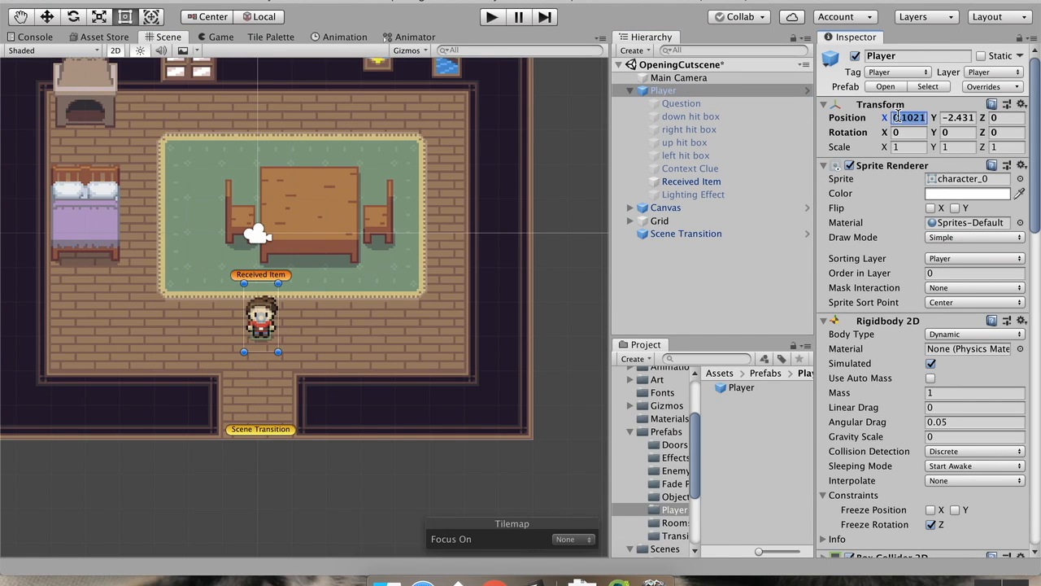
pyautogui.write('0')
pyautogui.press('Tab')
pyautogui.write('-')
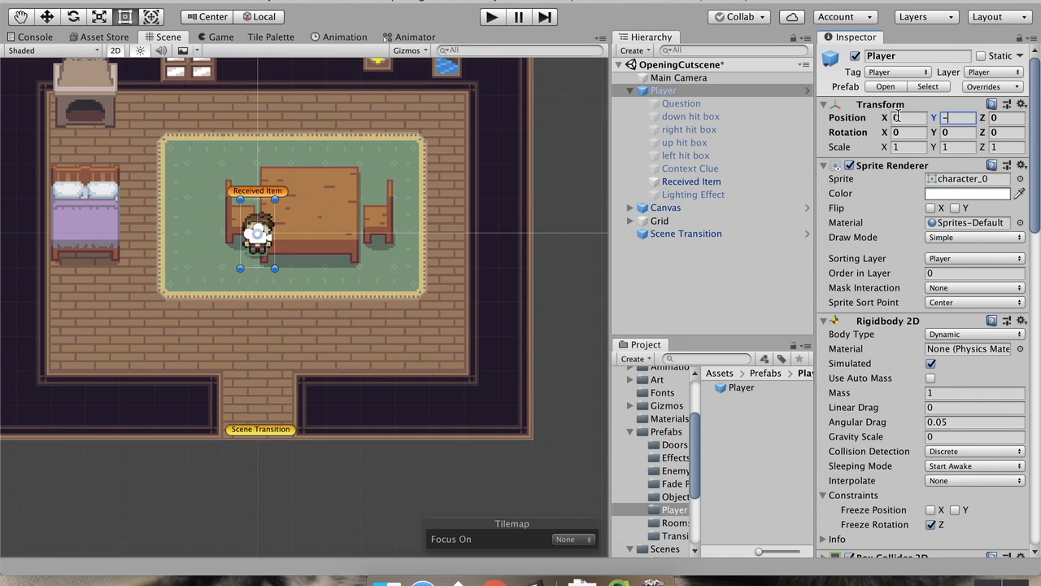
pyautogui.write('2.5')
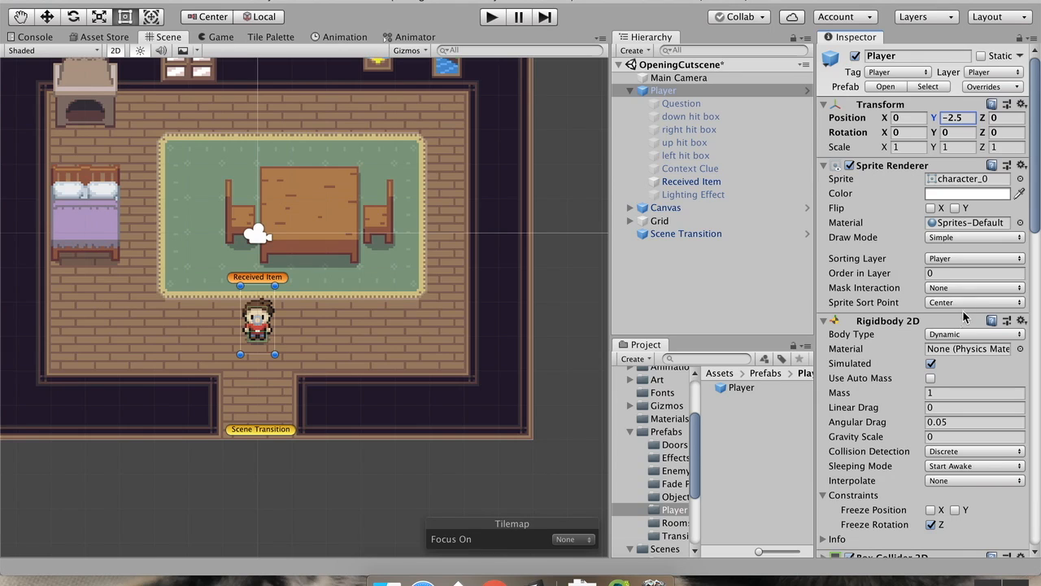
pyautogui.scroll(-10, 964, 322)
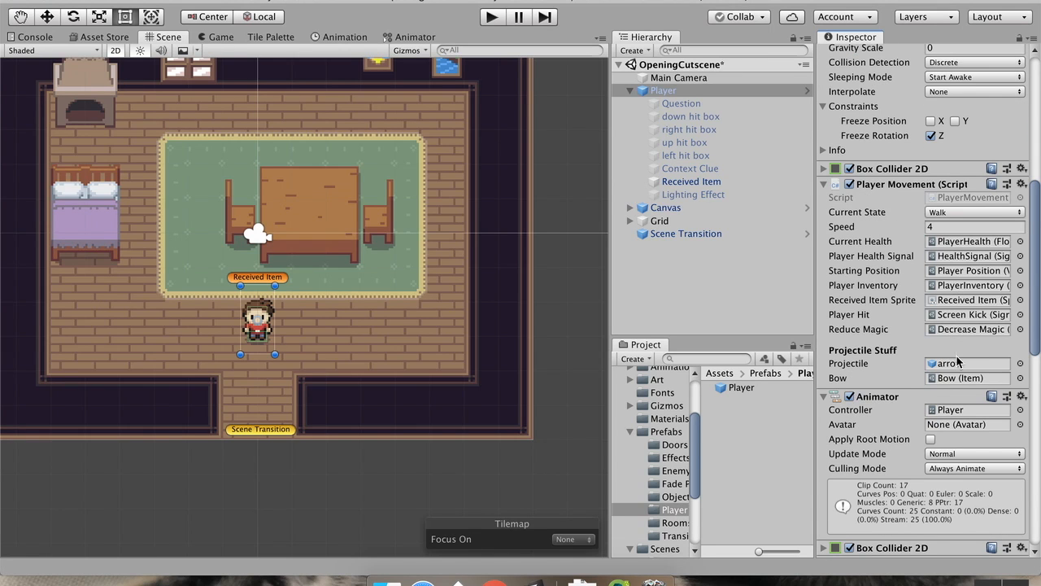
pyautogui.scroll(-5, 961, 383)
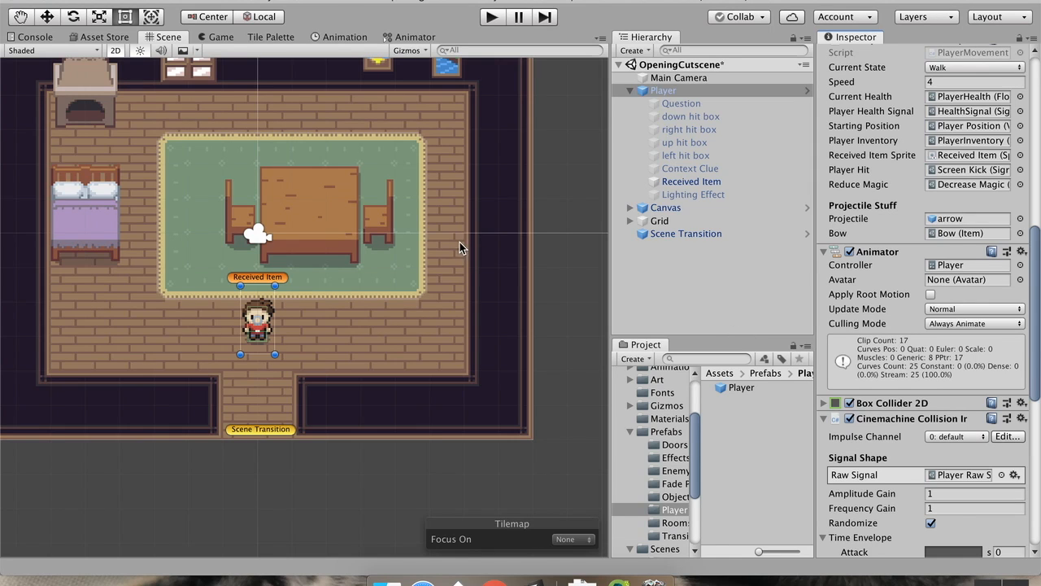
# - Collapse the Player object's children and create an empty root-level game object named TimelineManager
pyautogui.click(631, 91)
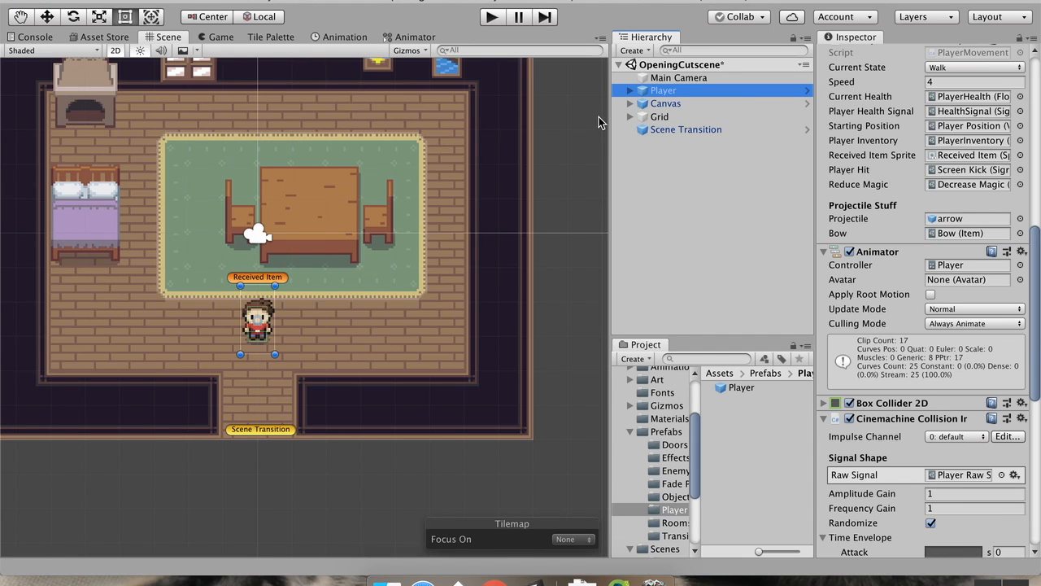
pyautogui.click(636, 168)
pyautogui.click(640, 51)
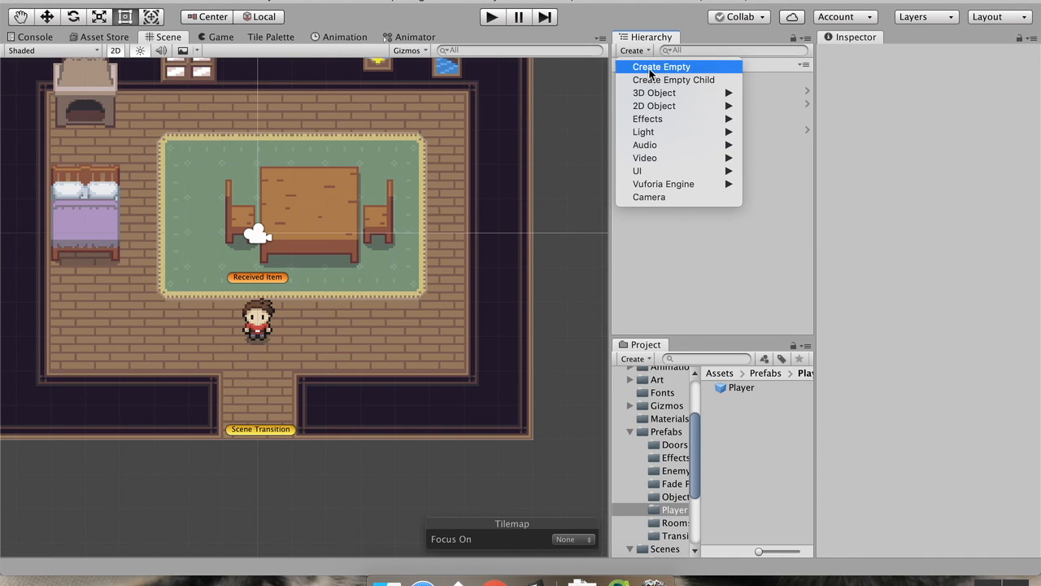
pyautogui.click(648, 70)
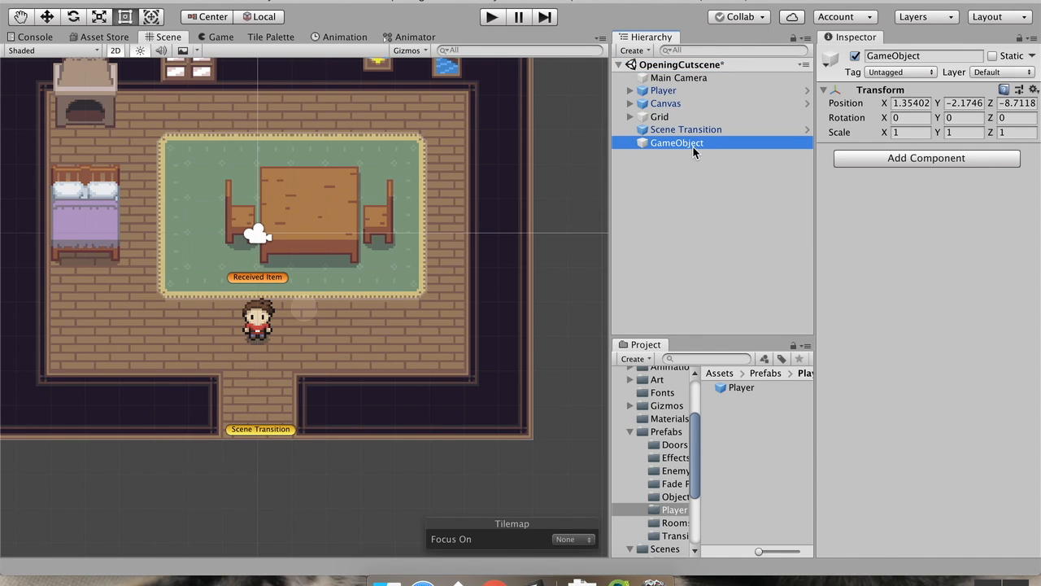
pyautogui.write('T')
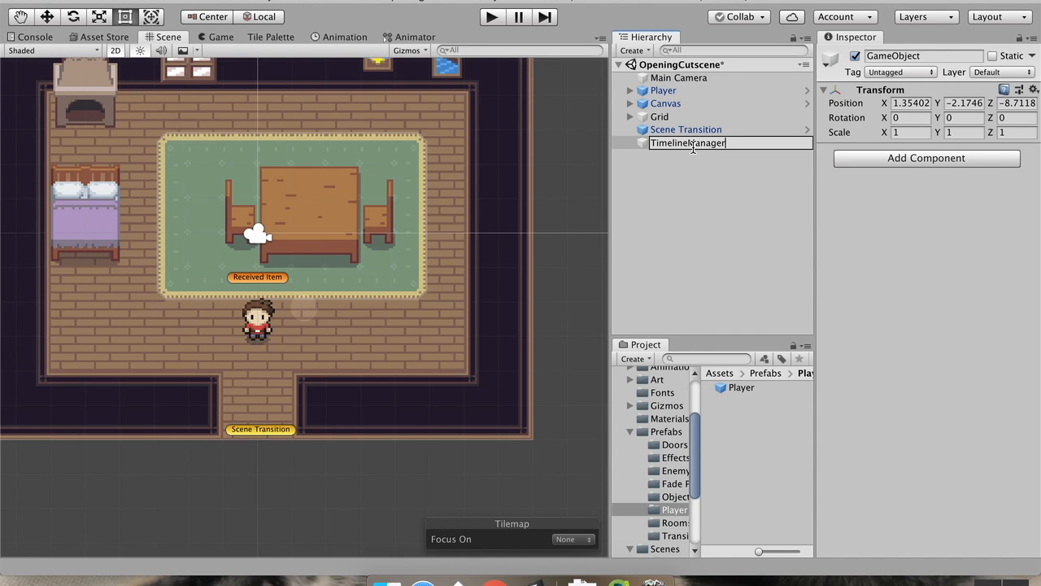
pyautogui.write('imelineManager')
pyautogui.press('Return')
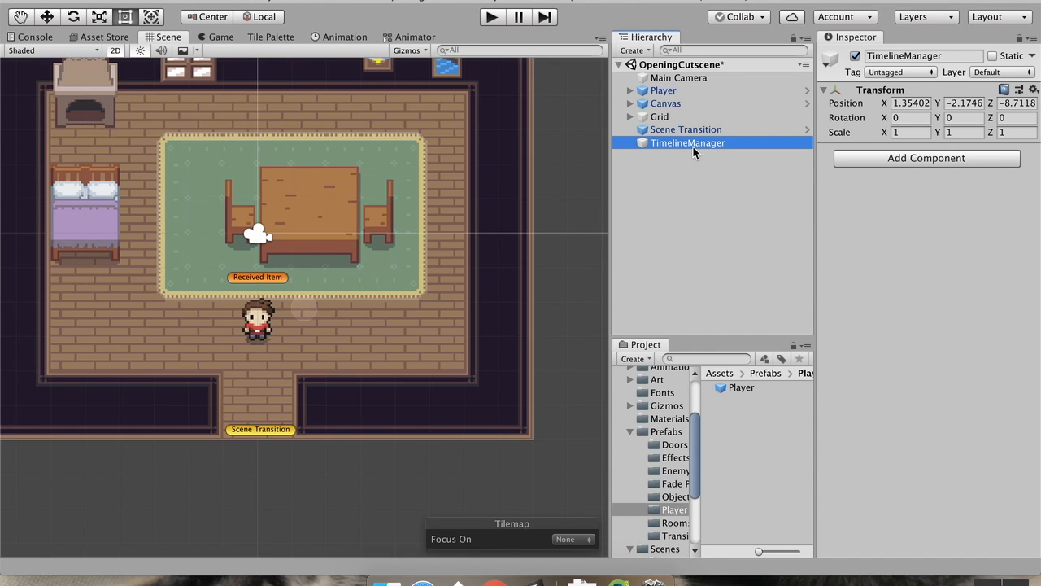
# - Add a Playable Director component to TimelineManager and keep its Wrap Mode at None
pyautogui.click(898, 158)
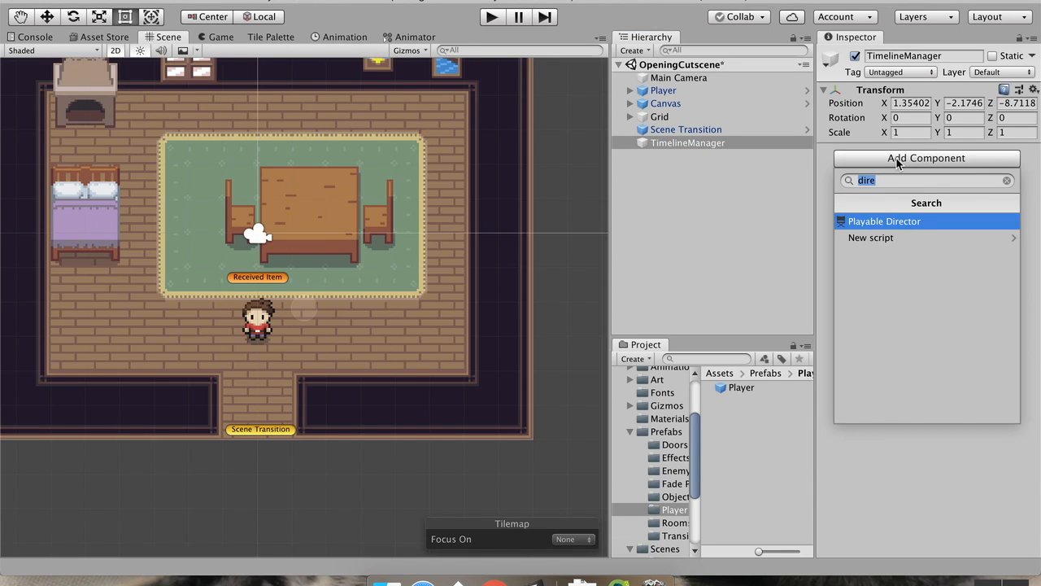
pyautogui.press('Return')
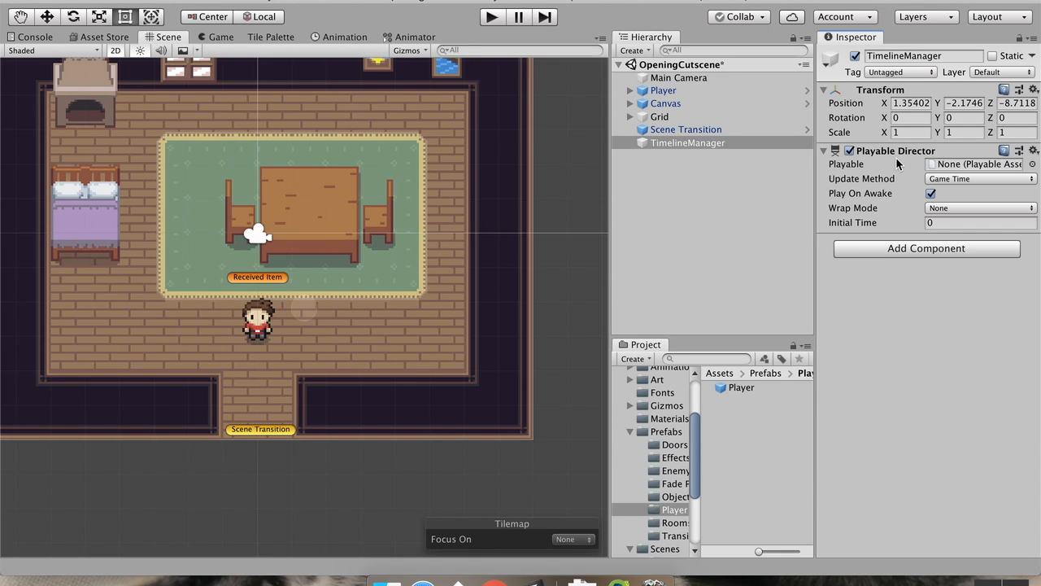
pyautogui.click(963, 208)
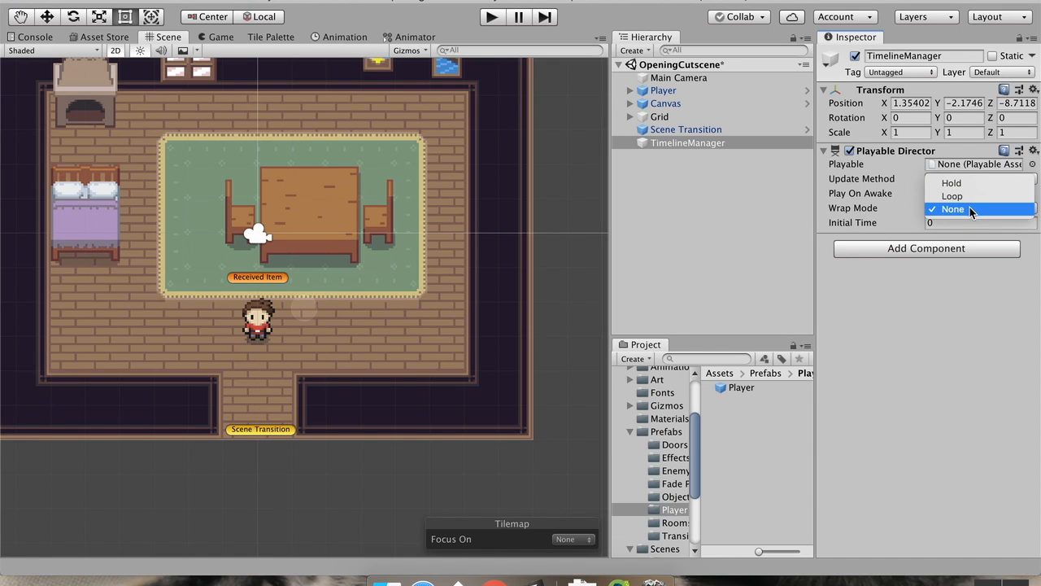
pyautogui.click(961, 210)
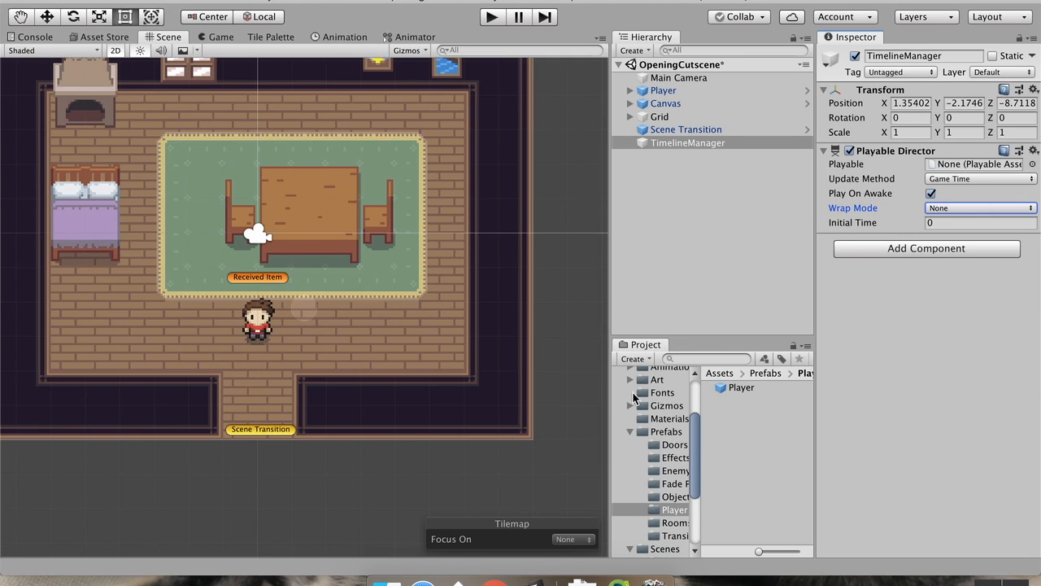
# - Delete the existing Opening Cutscene asset from the Assets/Timeline folder
pyautogui.click(629, 432)
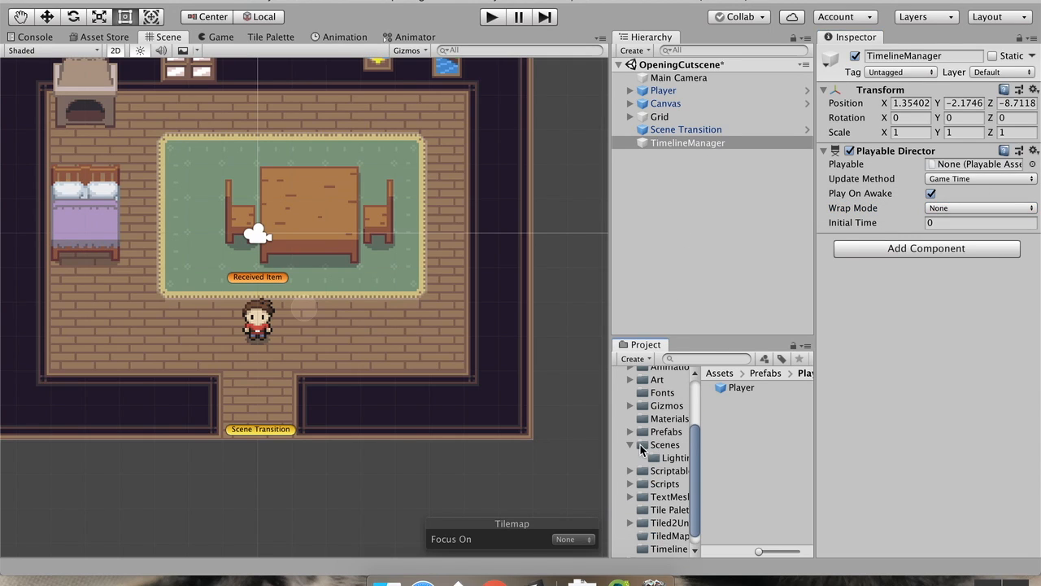
pyautogui.click(631, 444)
pyautogui.scroll(3, 657, 431)
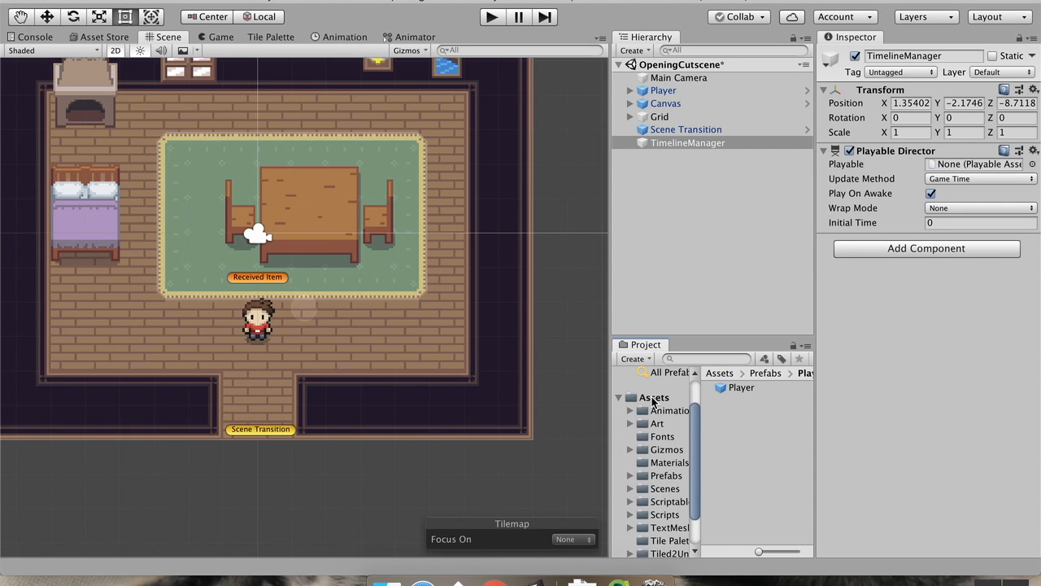
pyautogui.click(651, 398)
pyautogui.scroll(-1, 769, 440)
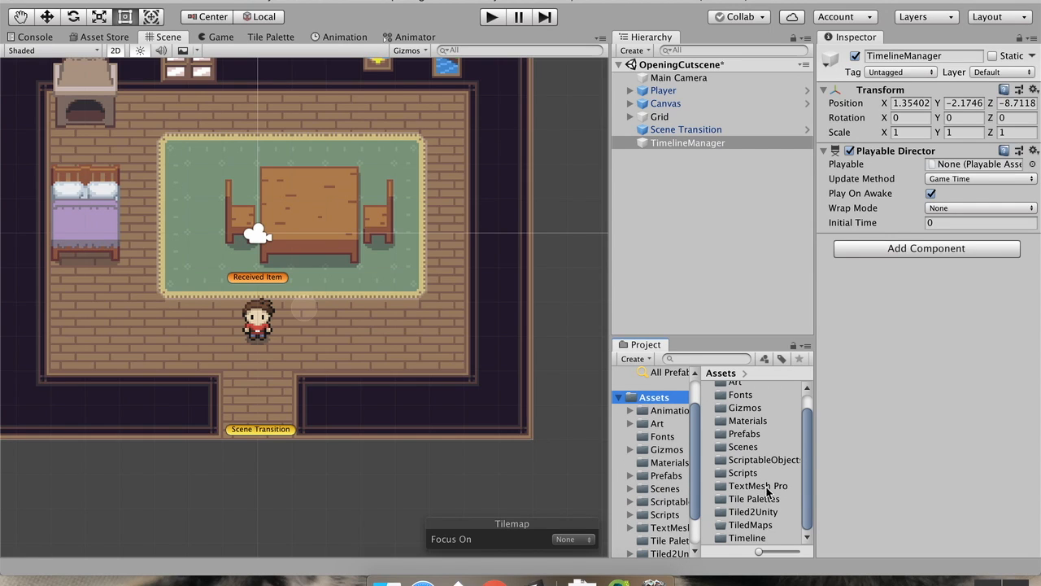
pyautogui.doubleClick(750, 537)
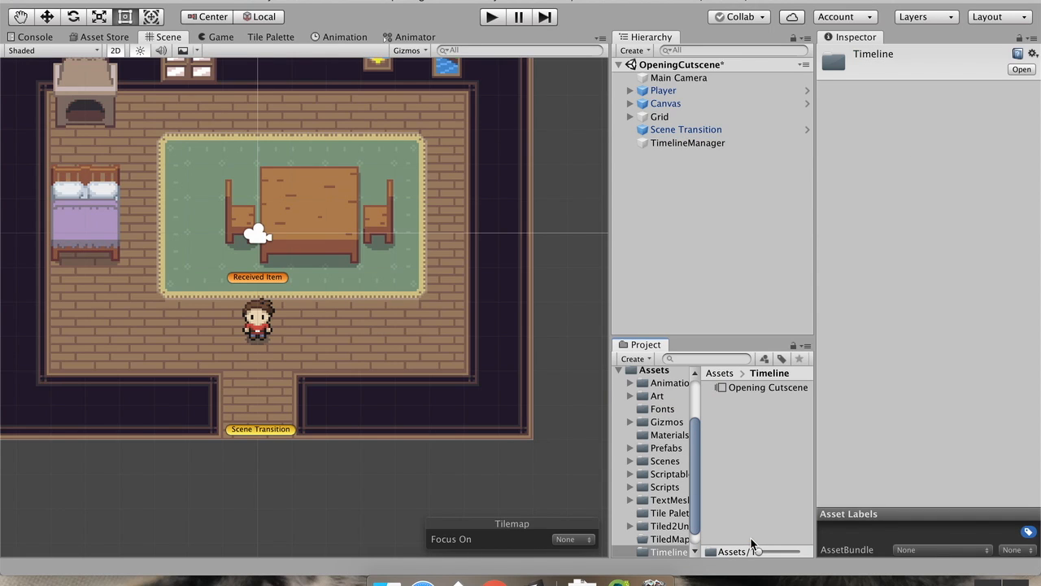
pyautogui.rightClick(756, 389)
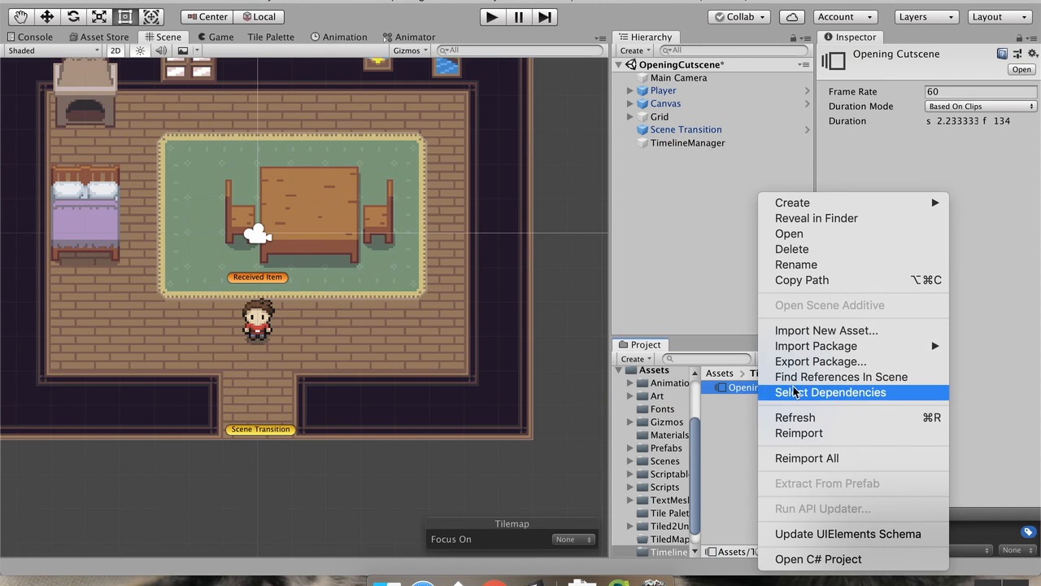
pyautogui.click(814, 249)
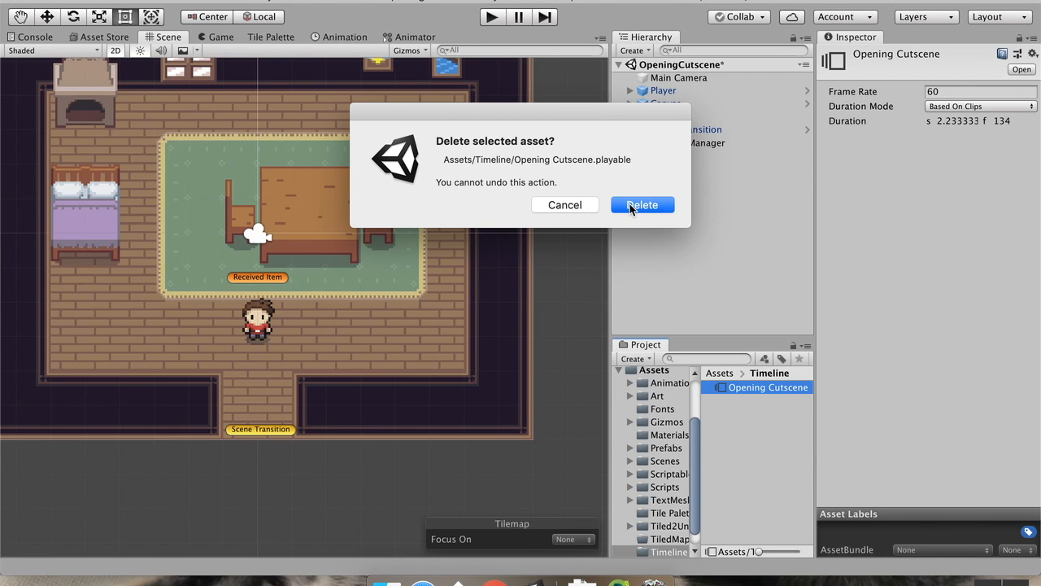
pyautogui.click(636, 204)
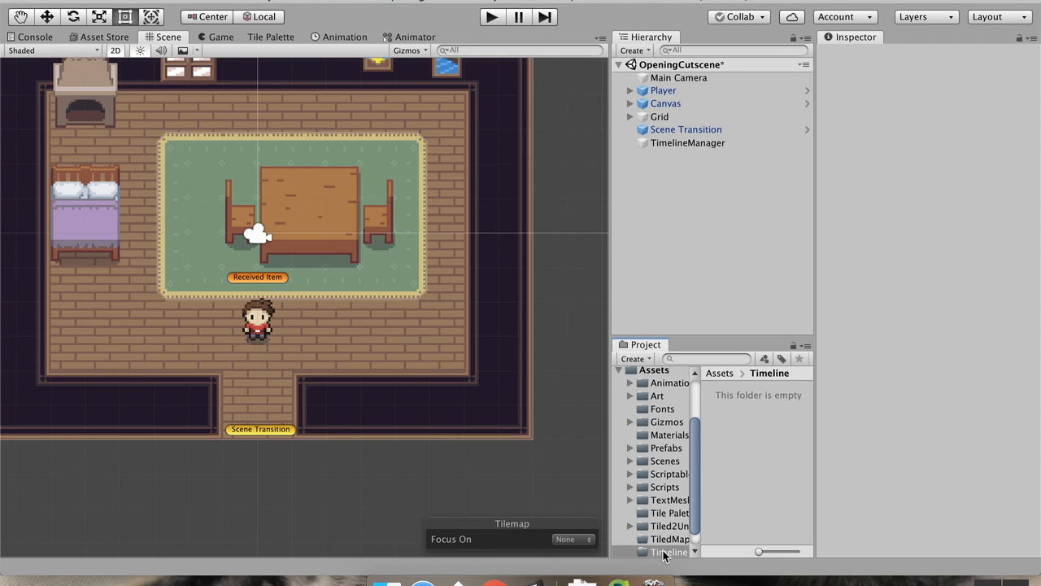
# - Create a Timeline asset named Opening Cutscene in the Timeline folder and assign it as the Playable of TimelineManager's Playable Director
pyautogui.click(663, 551)
pyautogui.rightClick(748, 460)
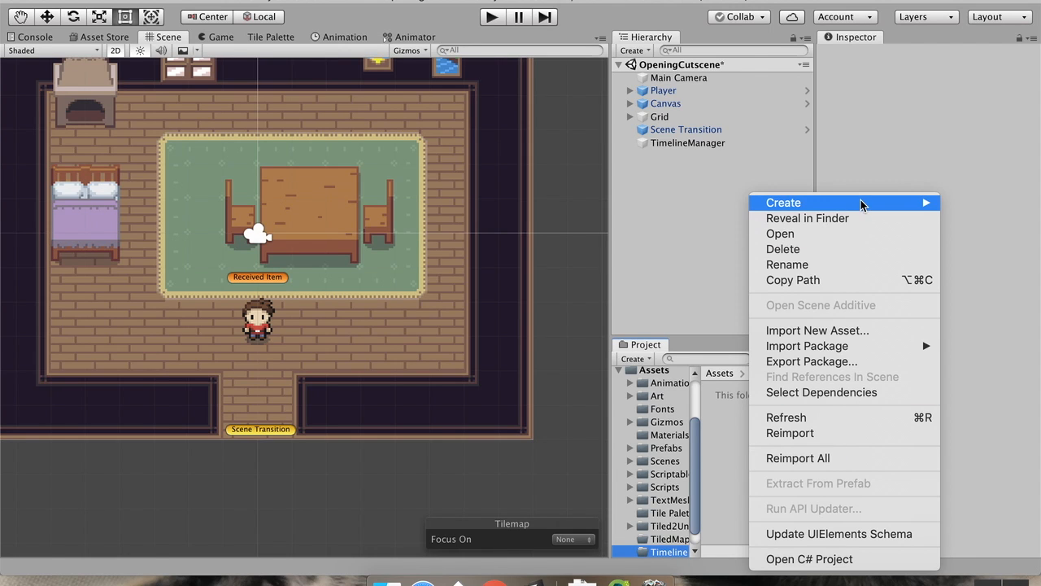
pyautogui.moveTo(862, 203)
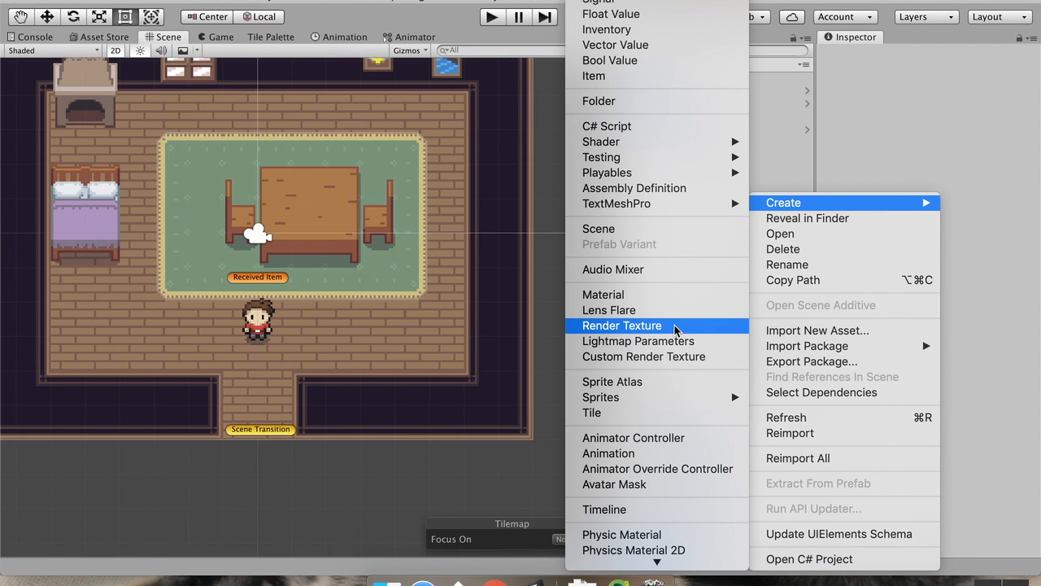
pyautogui.click(657, 509)
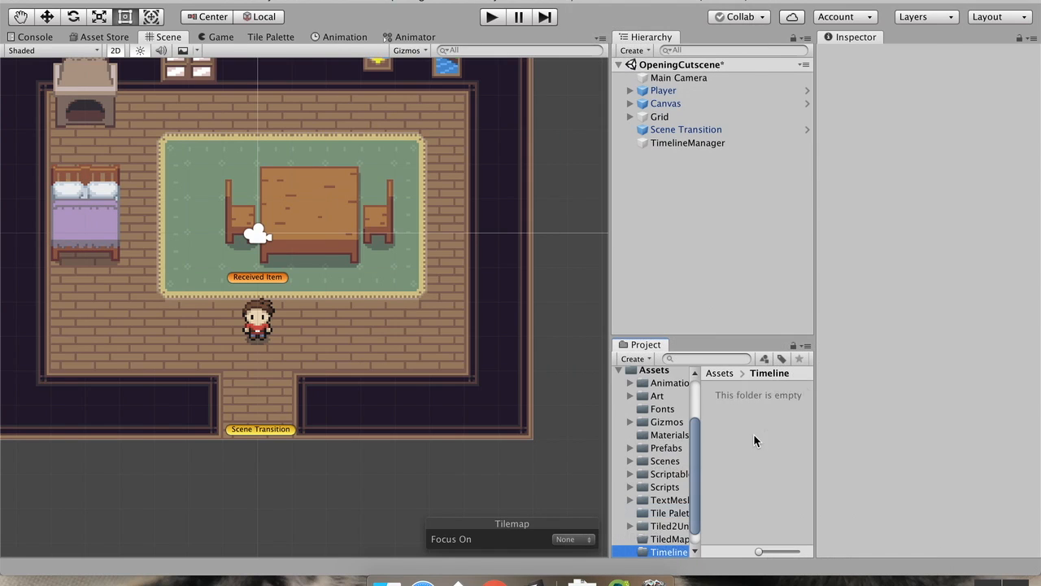
pyautogui.write('Opening Cutscene')
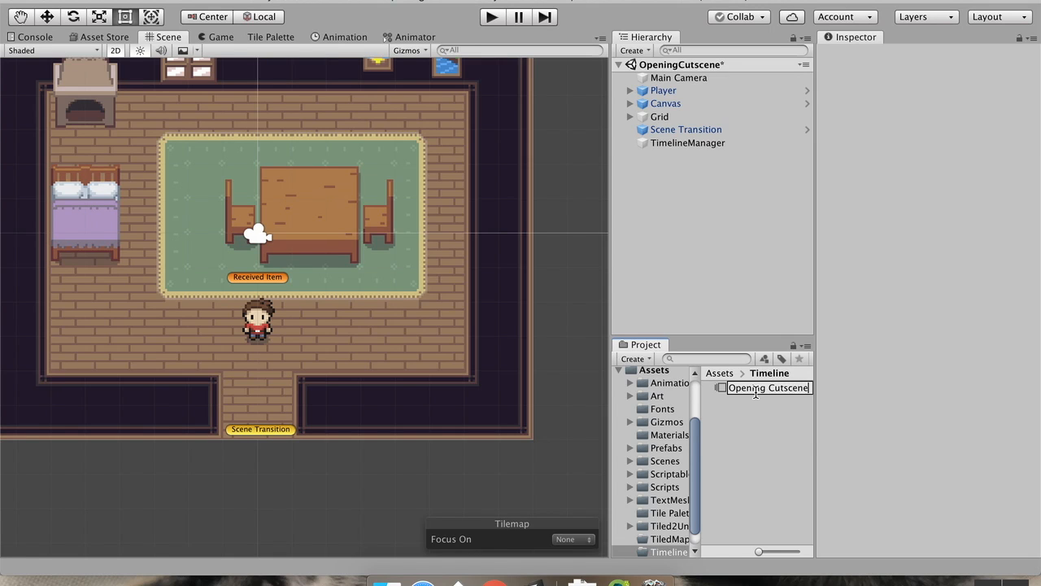
pyautogui.press('Return')
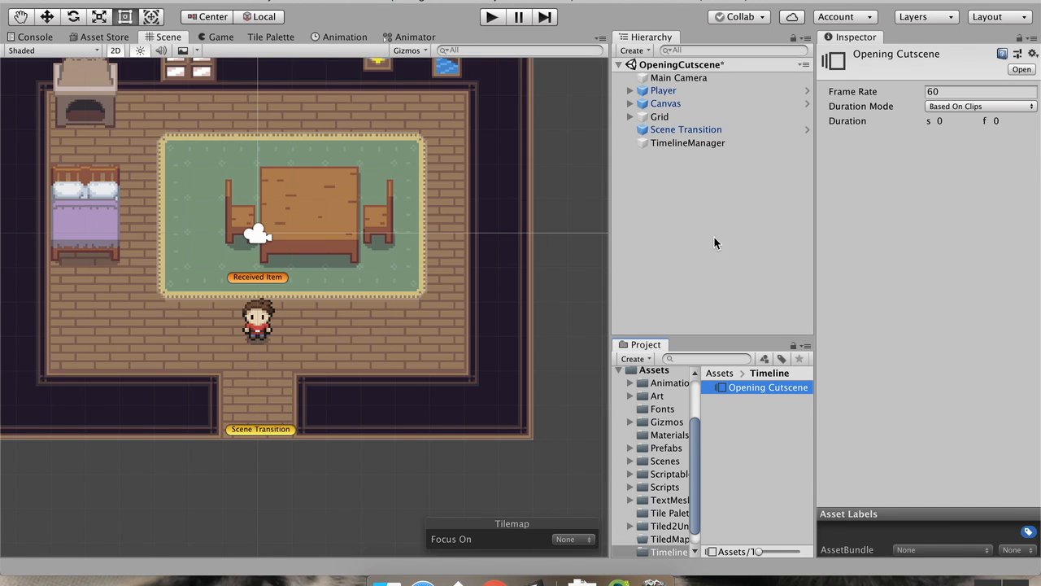
pyautogui.click(720, 146)
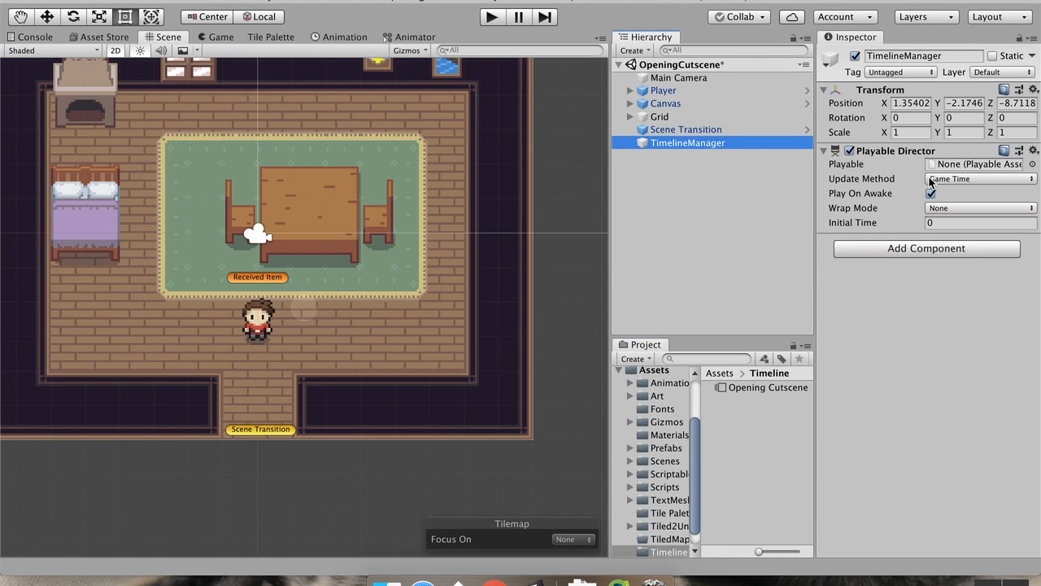
pyautogui.moveTo(761, 388); pyautogui.dragTo(974, 165)
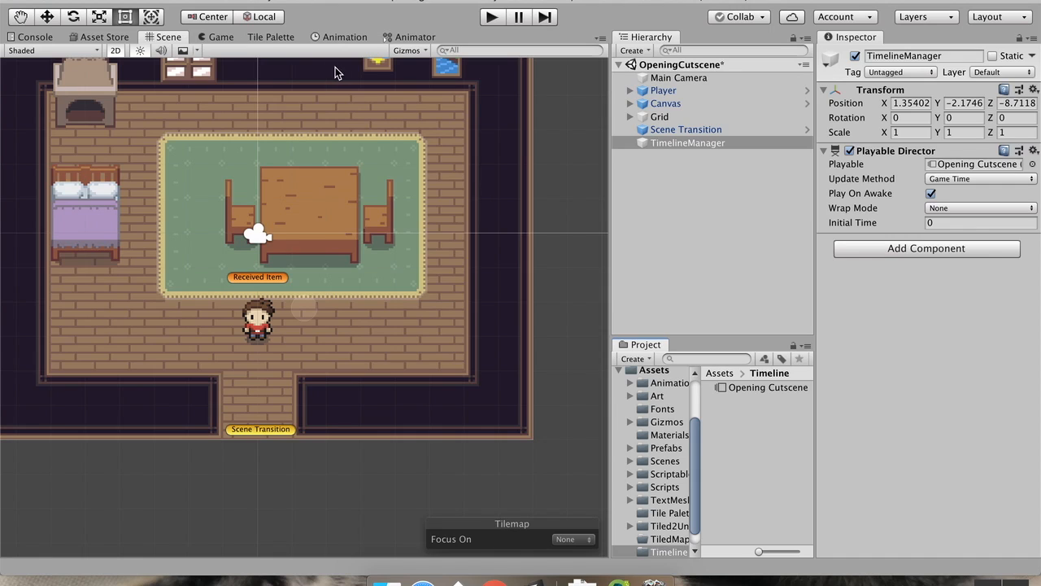
# - Open the Timeline window and dock it beneath the Scene view
pyautogui.click(538, 1)
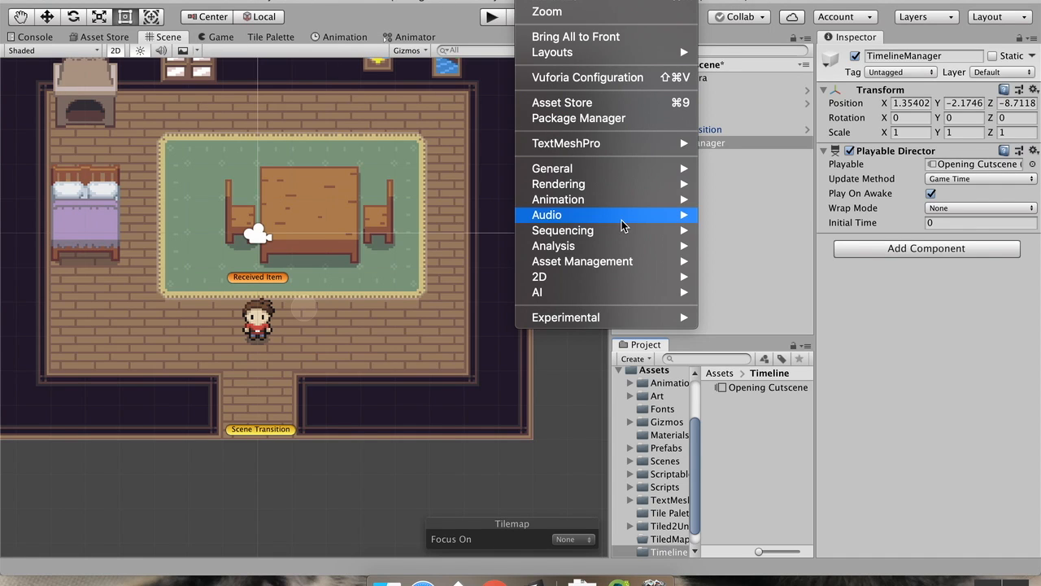
pyautogui.moveTo(658, 230)
pyautogui.click(737, 231)
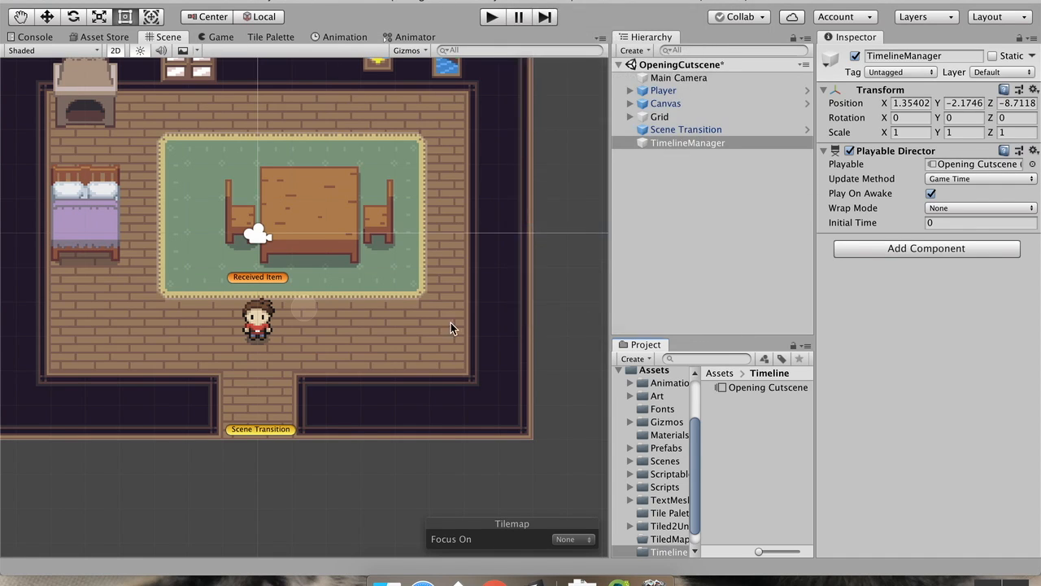
pyautogui.click(174, 41)
pyautogui.moveTo(492, 39); pyautogui.dragTo(223, 458)
pyautogui.moveTo(234, 314); pyautogui.dragTo(323, 353, button='middle')
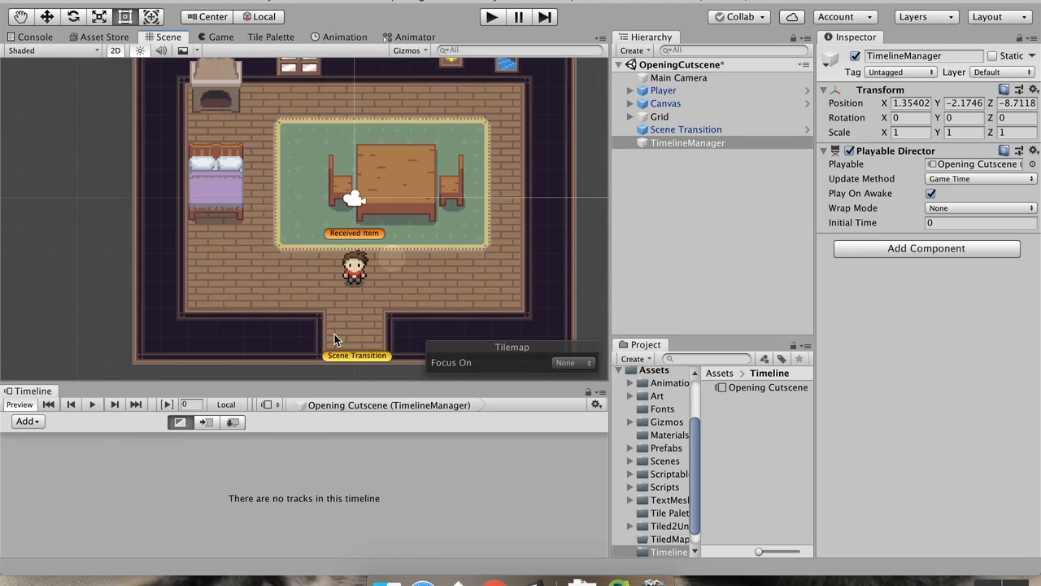
# - Add two track groups to the Opening Cutscene timeline and name them Player and Dialog Box
pyautogui.click(39, 422)
pyautogui.click(70, 440)
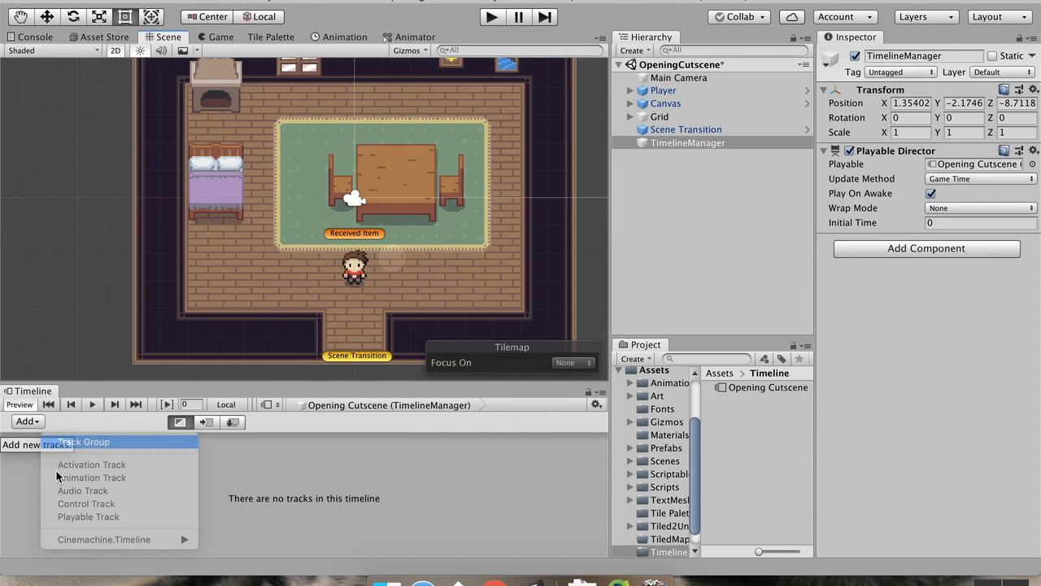
pyautogui.doubleClick(71, 450)
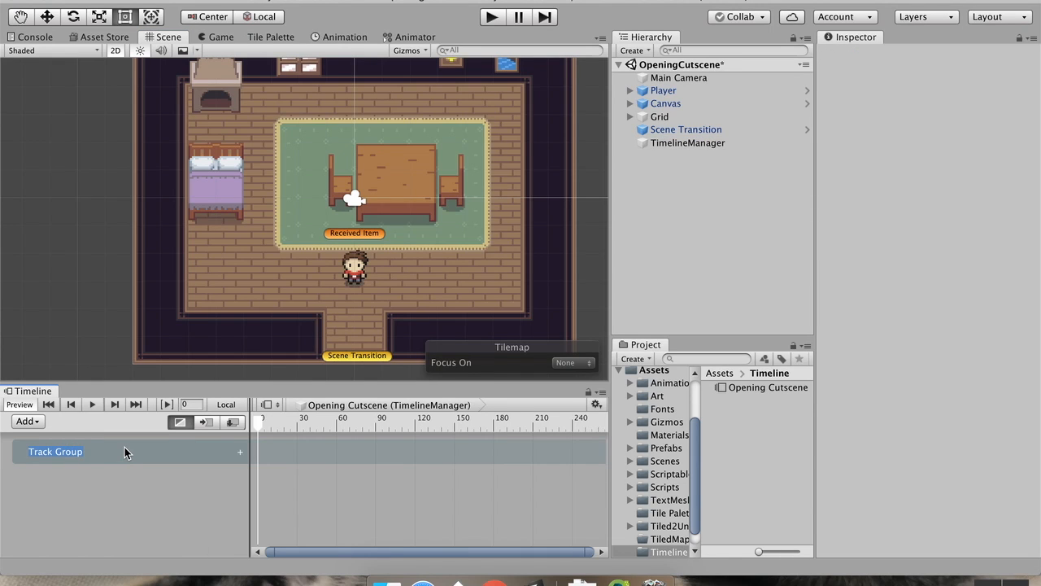
pyautogui.write('Player')
pyautogui.click(39, 422)
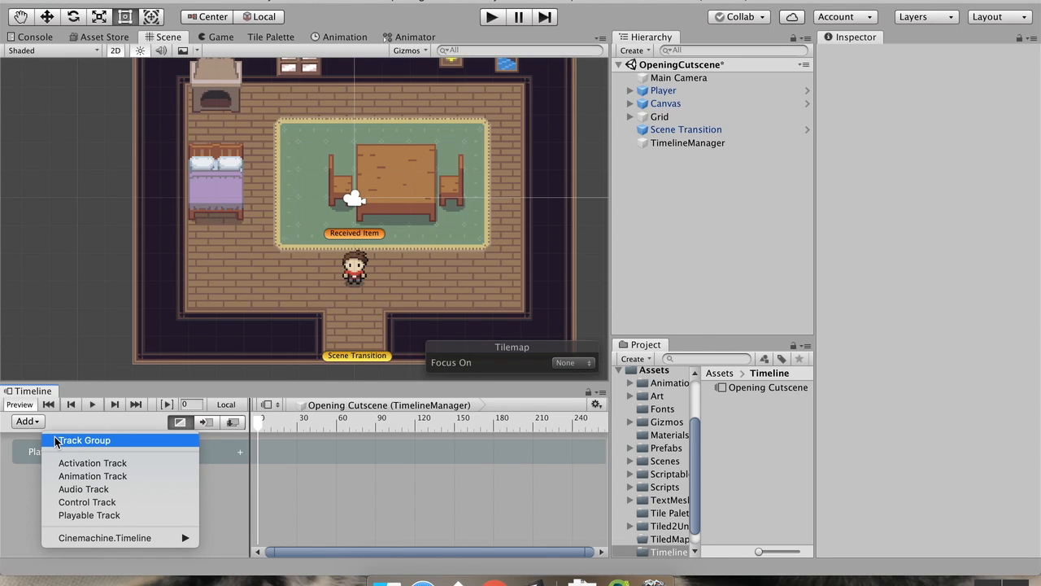
pyautogui.click(57, 440)
pyautogui.doubleClick(74, 481)
pyautogui.write('Dialog Box')
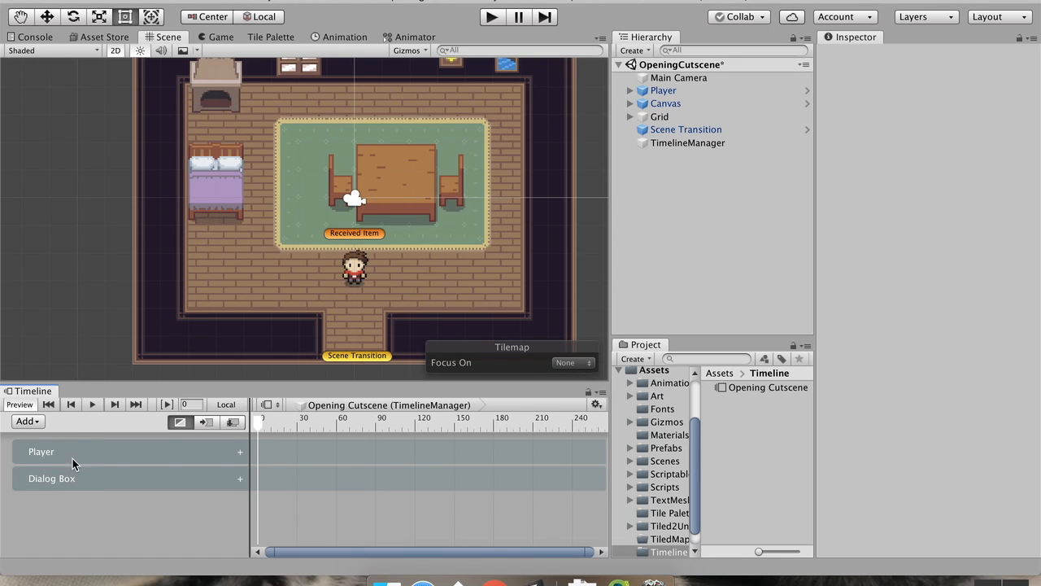
# - Add an Animation Track to the Player group and bind the Player object's Animator to it
pyautogui.click(213, 456)
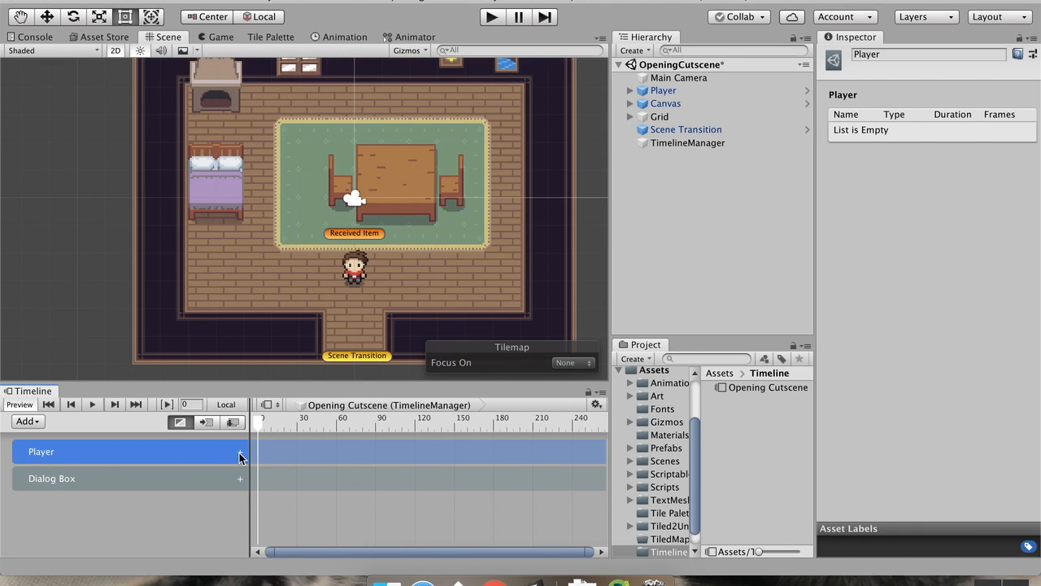
pyautogui.click(240, 452)
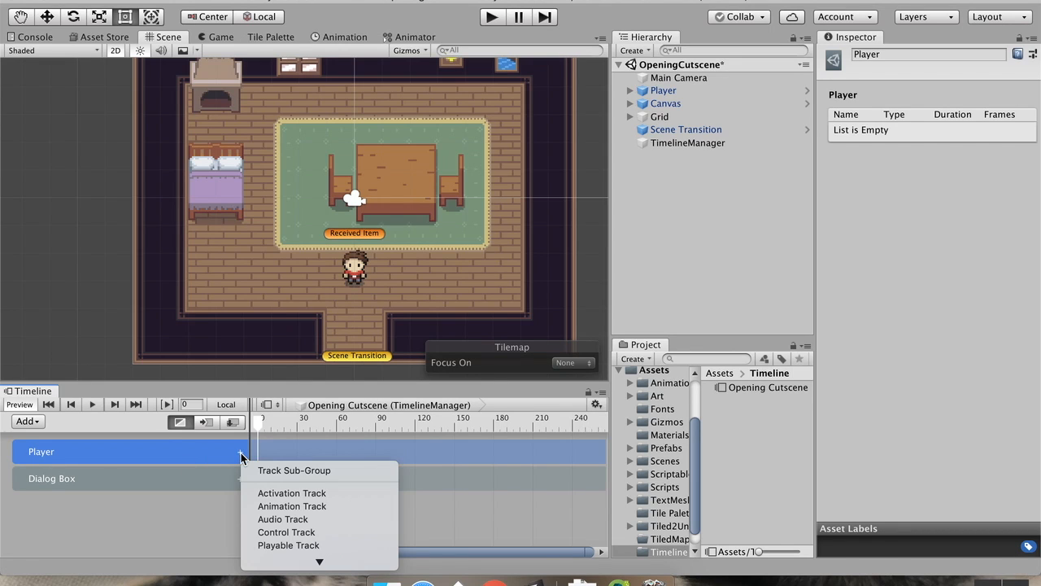
pyautogui.click(338, 505)
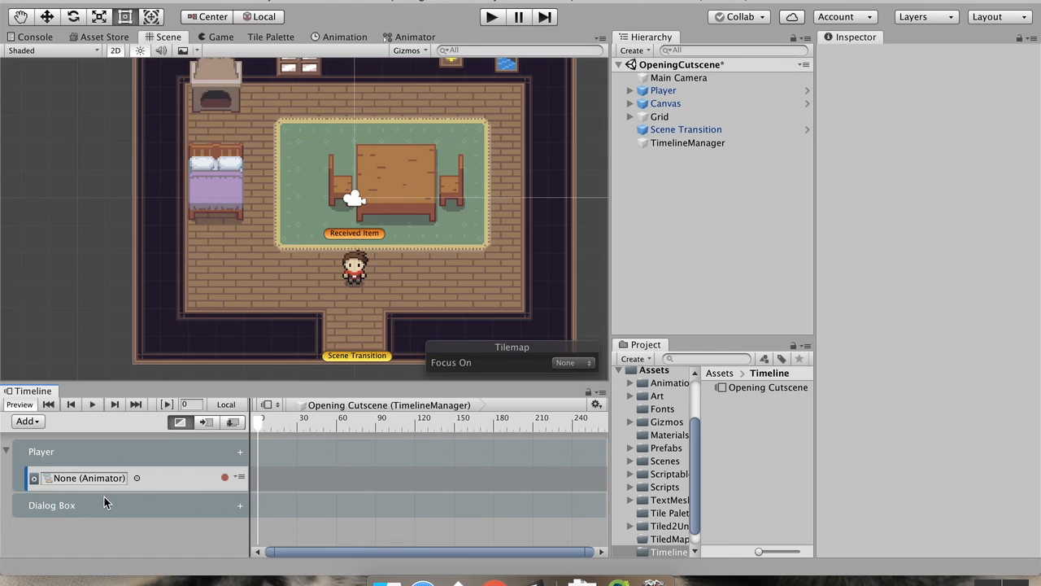
pyautogui.moveTo(678, 92); pyautogui.dragTo(73, 477)
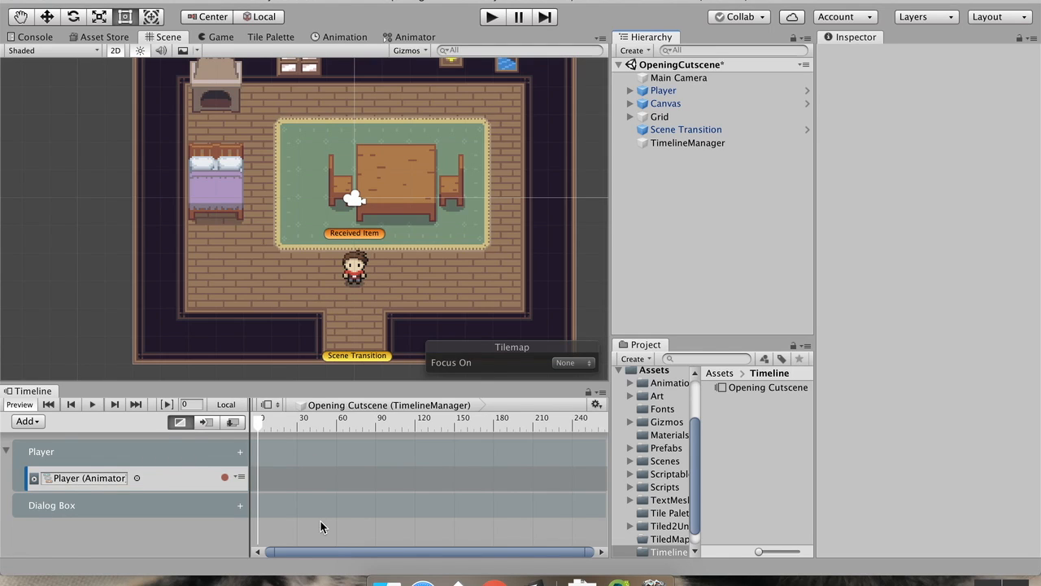
# - Place the idleDown animation from the Animations/Player folder on the Player animation track at about frame 8
pyautogui.click(631, 383)
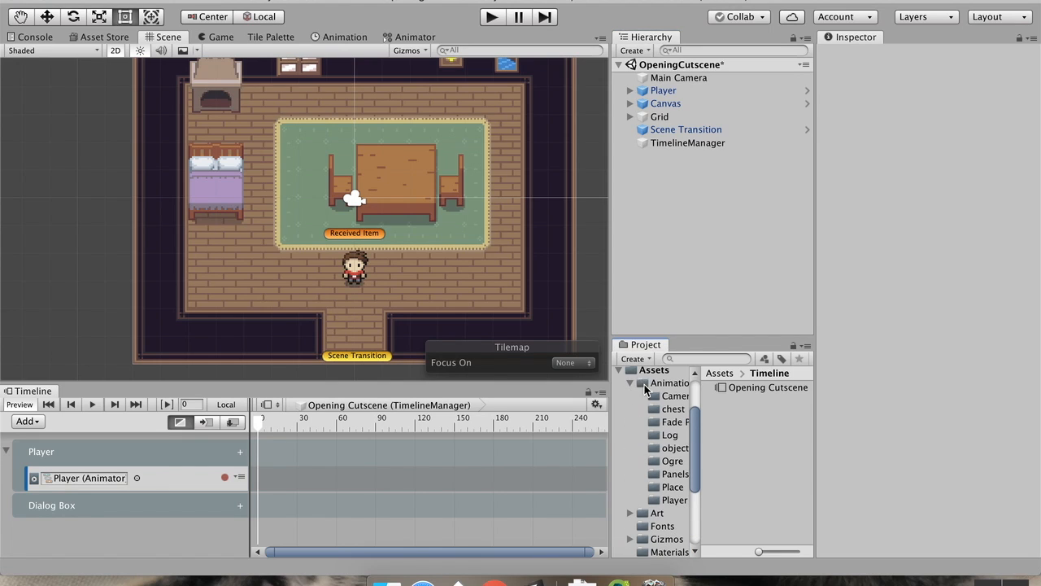
pyautogui.click(673, 499)
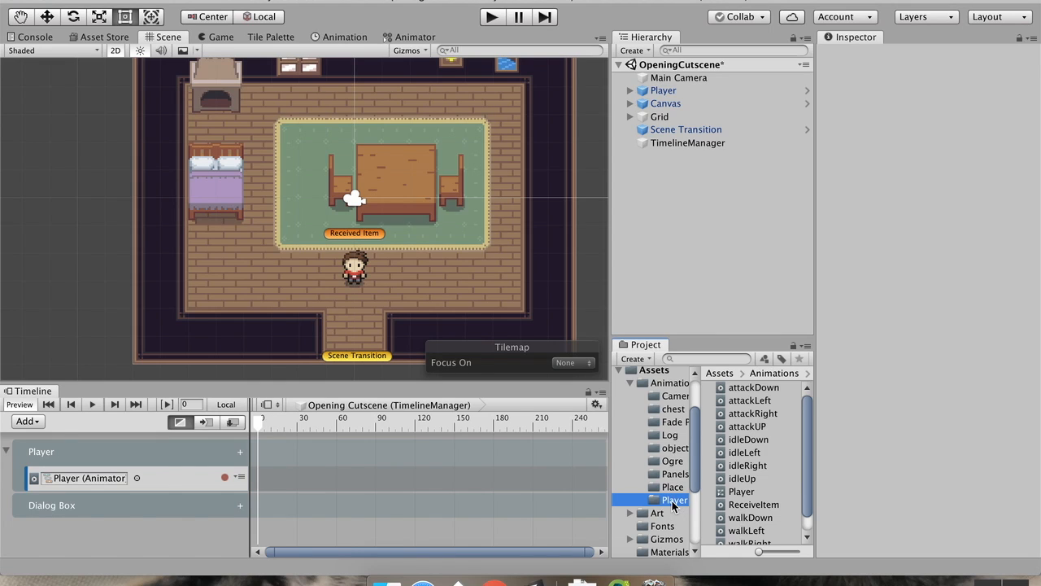
pyautogui.scroll(-1, 770, 435)
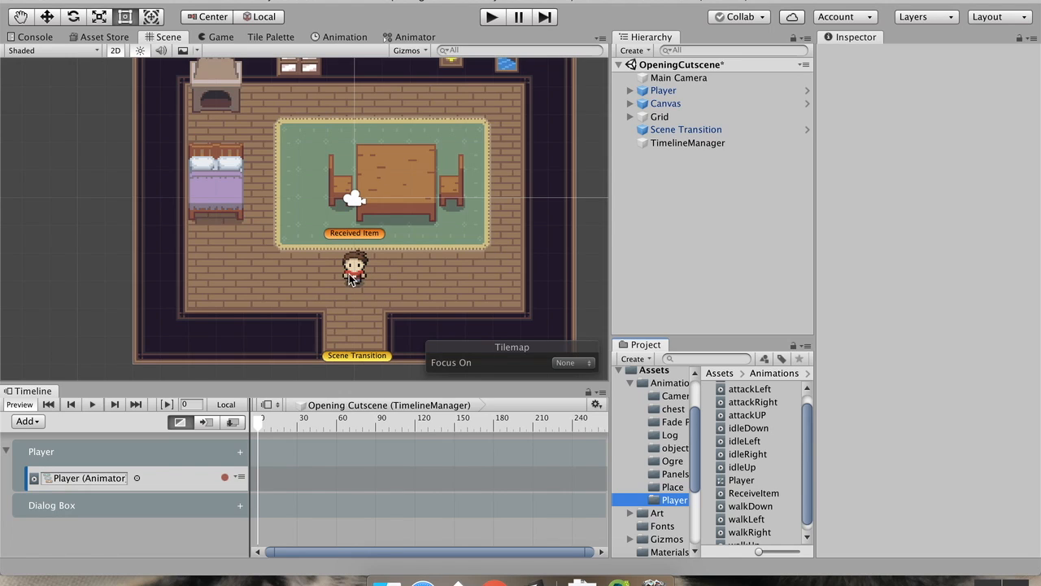
pyautogui.scroll(1, 736, 410)
pyautogui.scroll(-1, 748, 411)
pyautogui.scroll(-1, 748, 415)
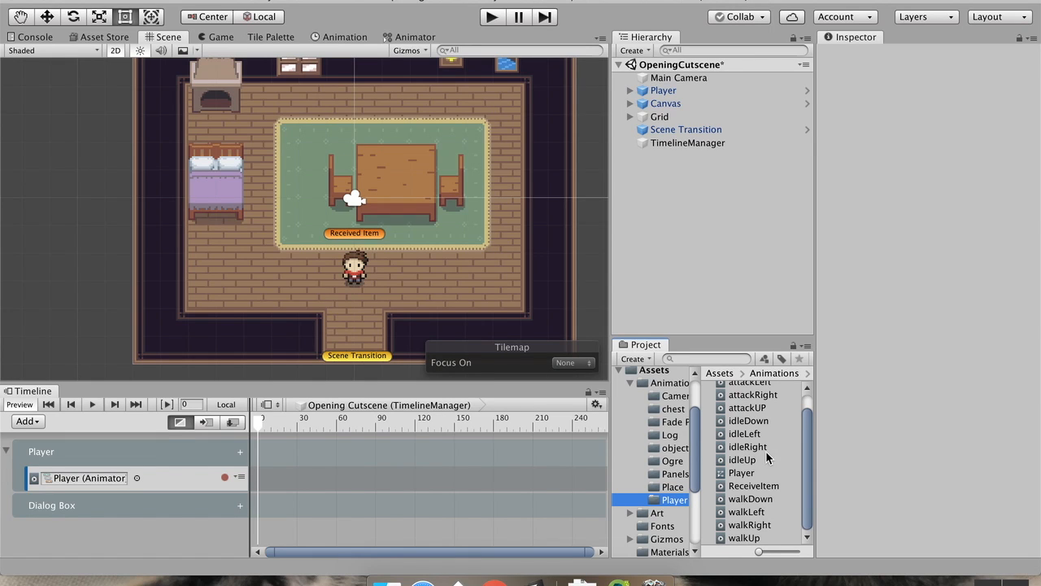
pyautogui.moveTo(748, 421); pyautogui.dragTo(266, 479)
# - Reposition the idleDown clip to start at frame 0 and stretch it to end at frame 7
pyautogui.scroll(3, 286, 485)
pyautogui.scroll(1, 286, 484)
pyautogui.moveTo(354, 555); pyautogui.dragTo(324, 554)
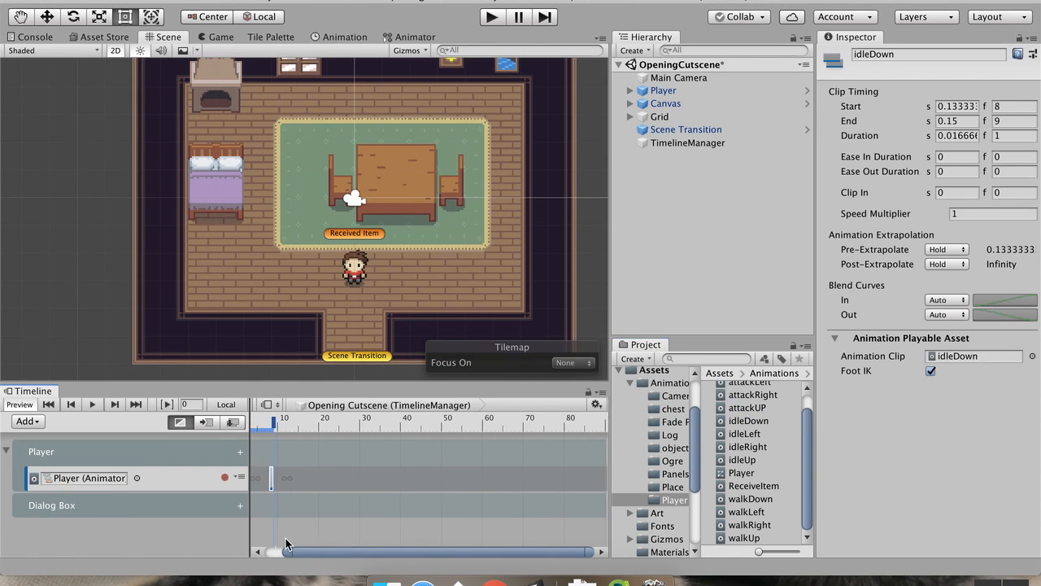
pyautogui.click(272, 480)
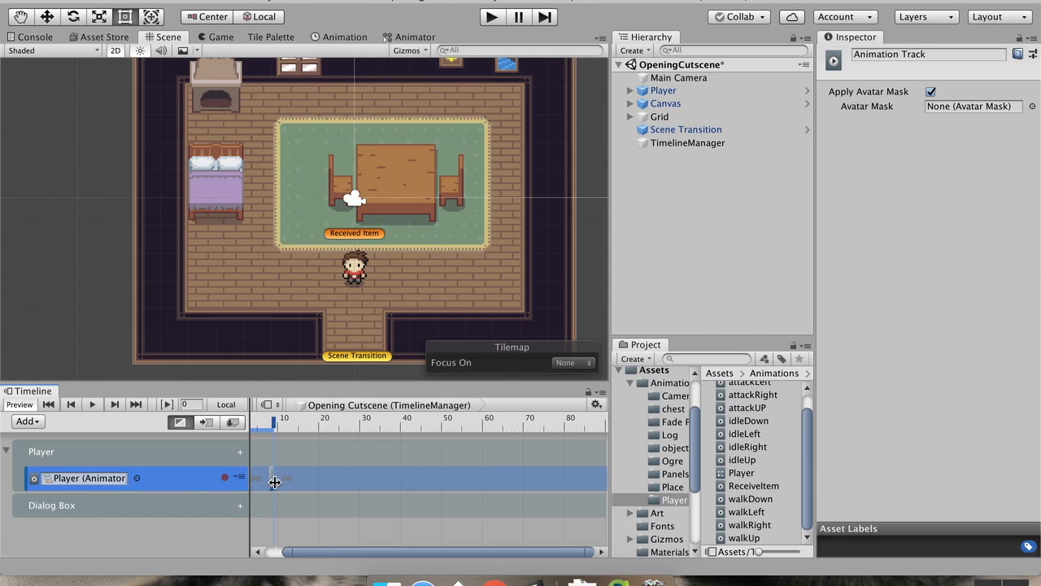
pyautogui.scroll(10, 270, 482)
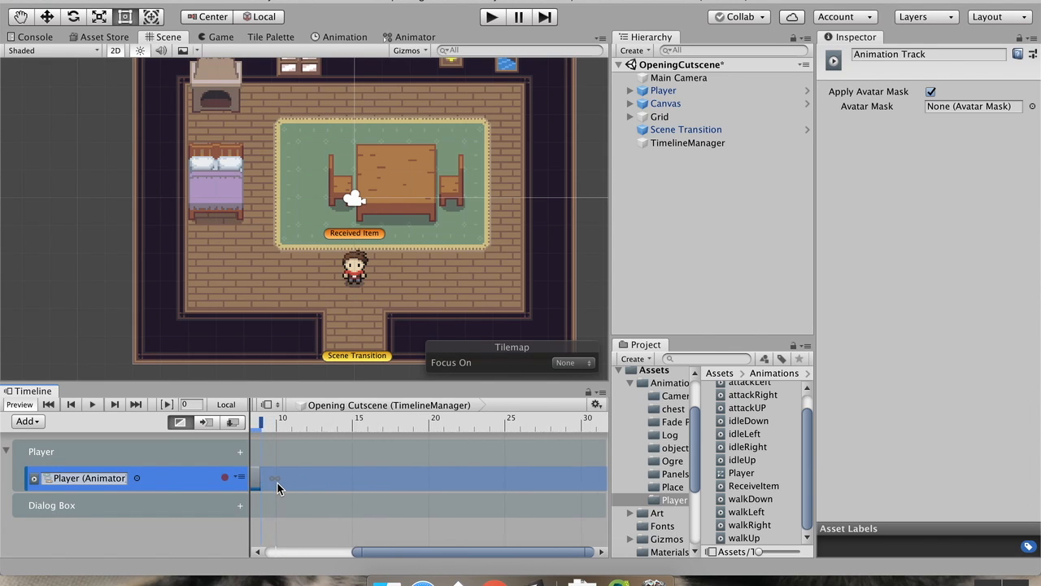
pyautogui.moveTo(417, 552); pyautogui.dragTo(412, 552)
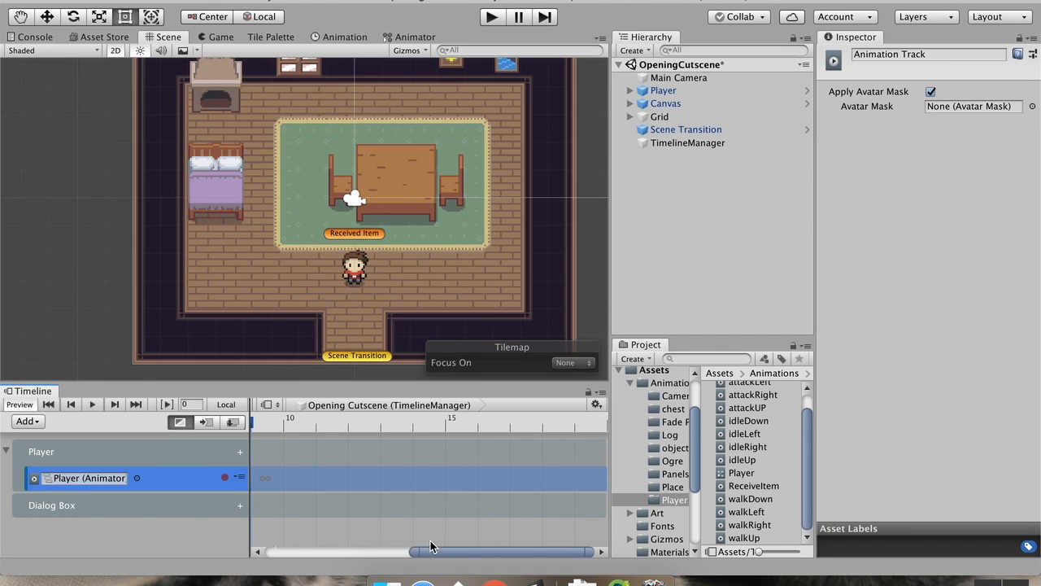
pyautogui.moveTo(413, 551); pyautogui.dragTo(272, 551)
pyautogui.moveTo(527, 485); pyautogui.dragTo(276, 488)
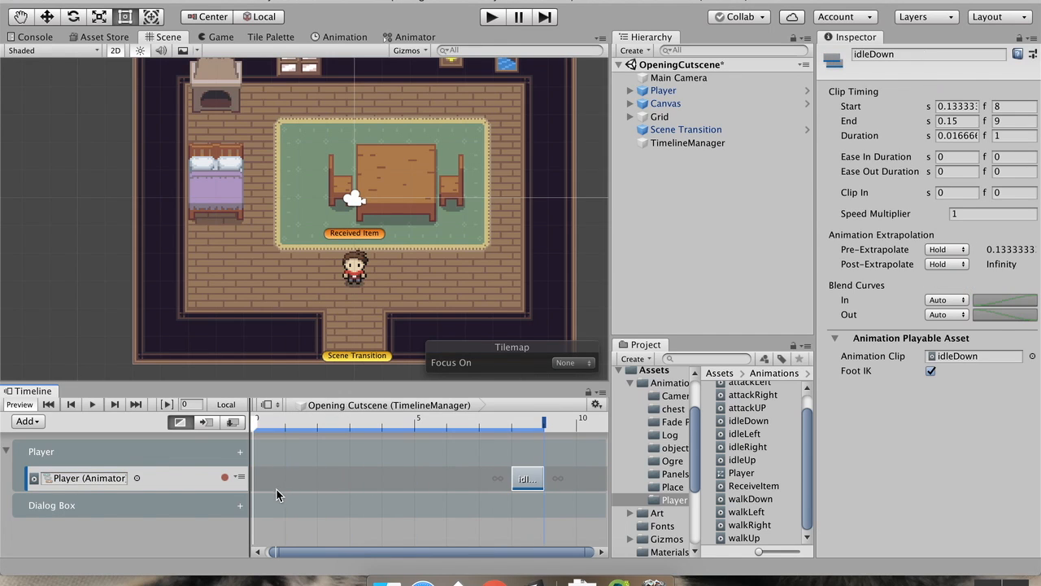
pyautogui.moveTo(533, 485); pyautogui.dragTo(480, 472)
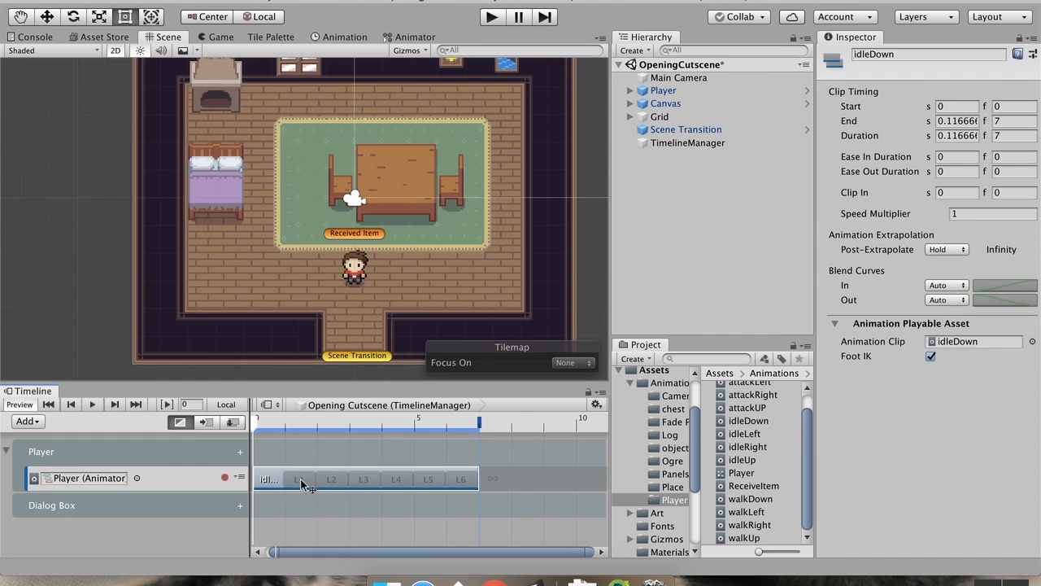
# - Extend the end of the idleDown clip to frame 30
pyautogui.moveTo(476, 478); pyautogui.dragTo(574, 493)
pyautogui.scroll(-5, 498, 492)
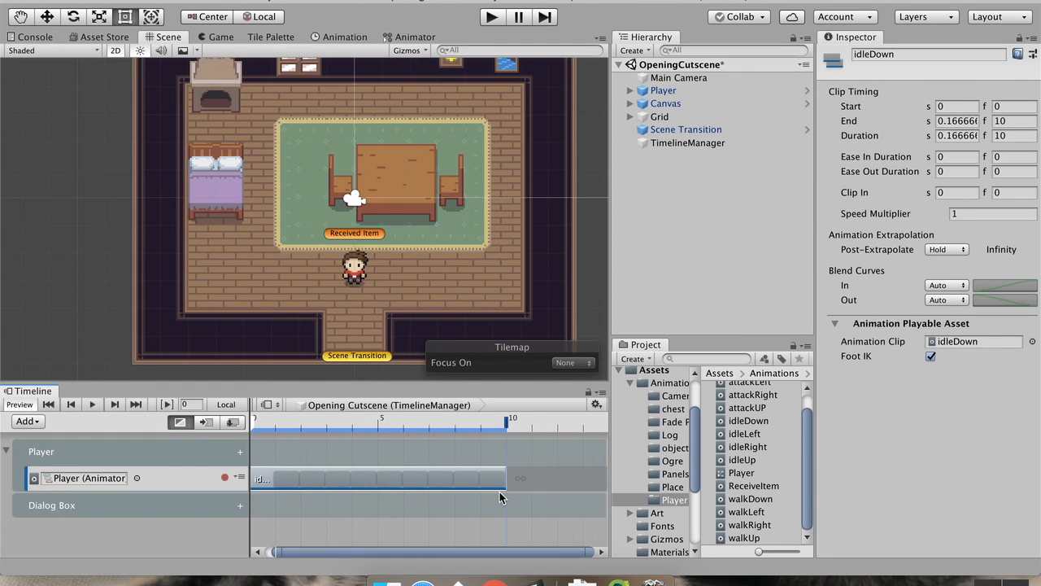
pyautogui.scroll(-3, 482, 485)
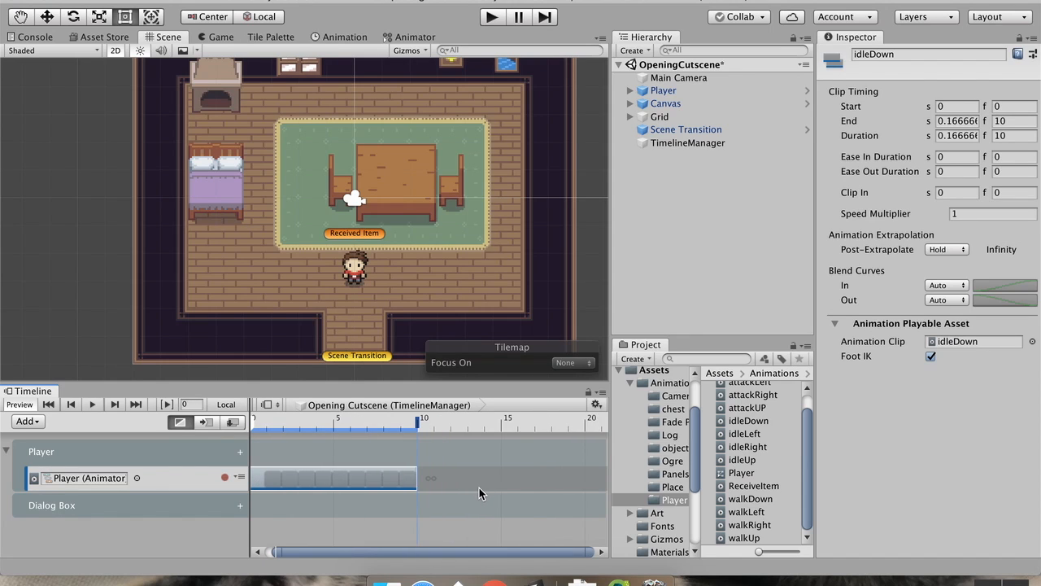
pyautogui.scroll(-3, 442, 487)
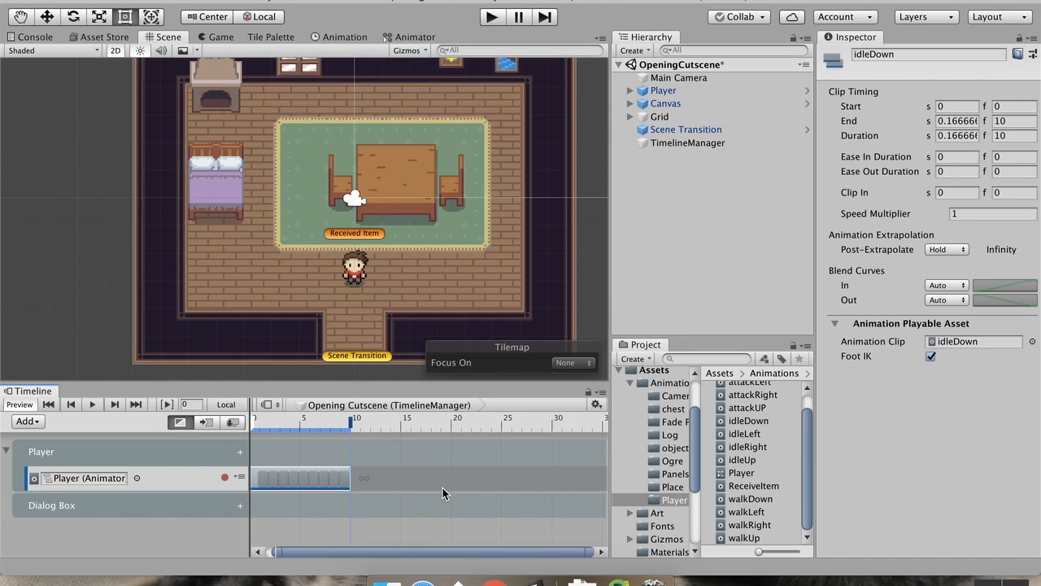
pyautogui.moveTo(346, 480); pyautogui.dragTo(535, 496)
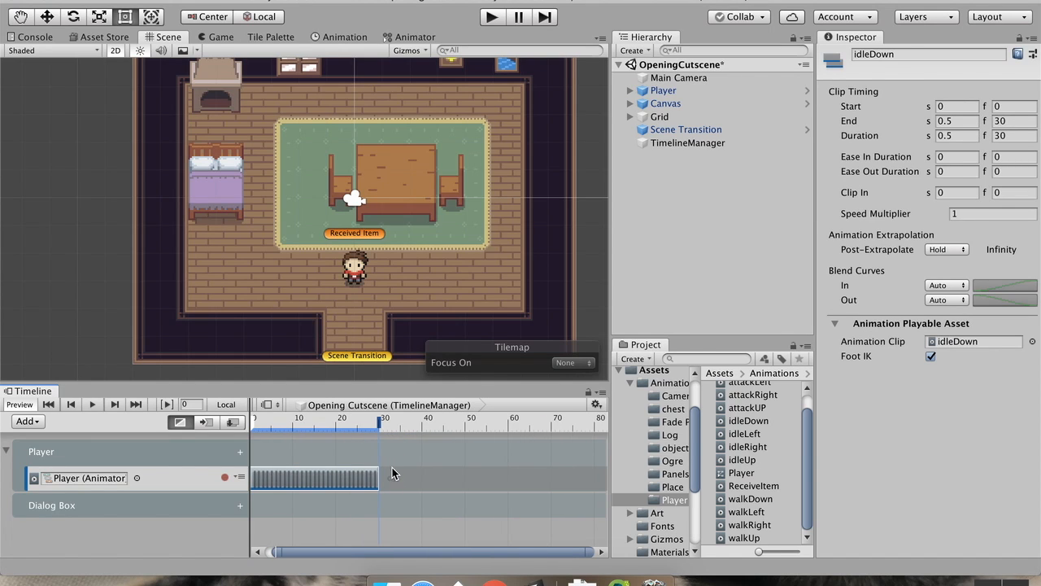
# - Add the walkDown animation directly after idleDown on the Player track and extend it to end at frame 90
pyautogui.scroll(-3, 403, 492)
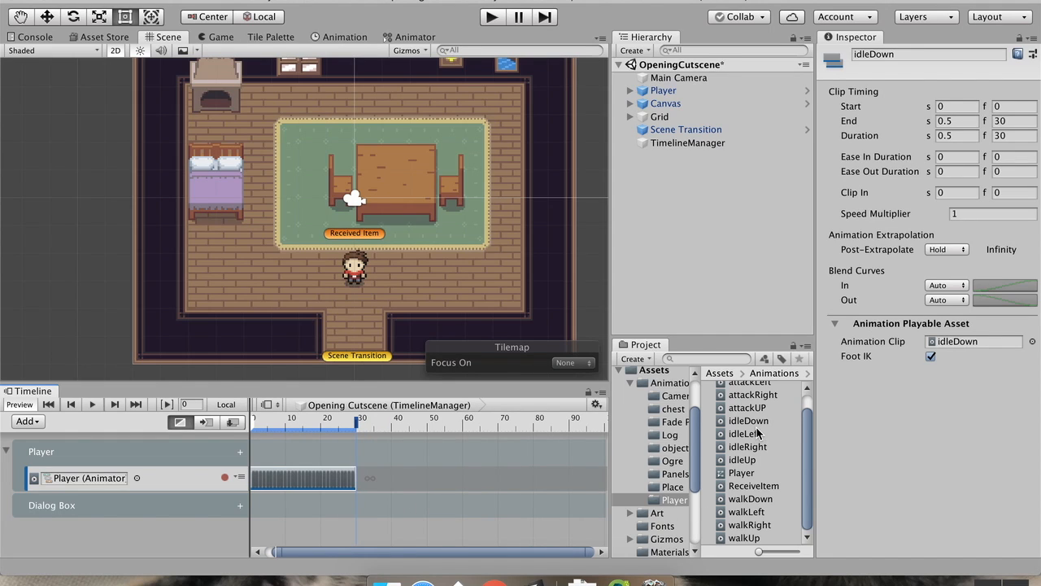
pyautogui.moveTo(756, 503); pyautogui.dragTo(388, 486)
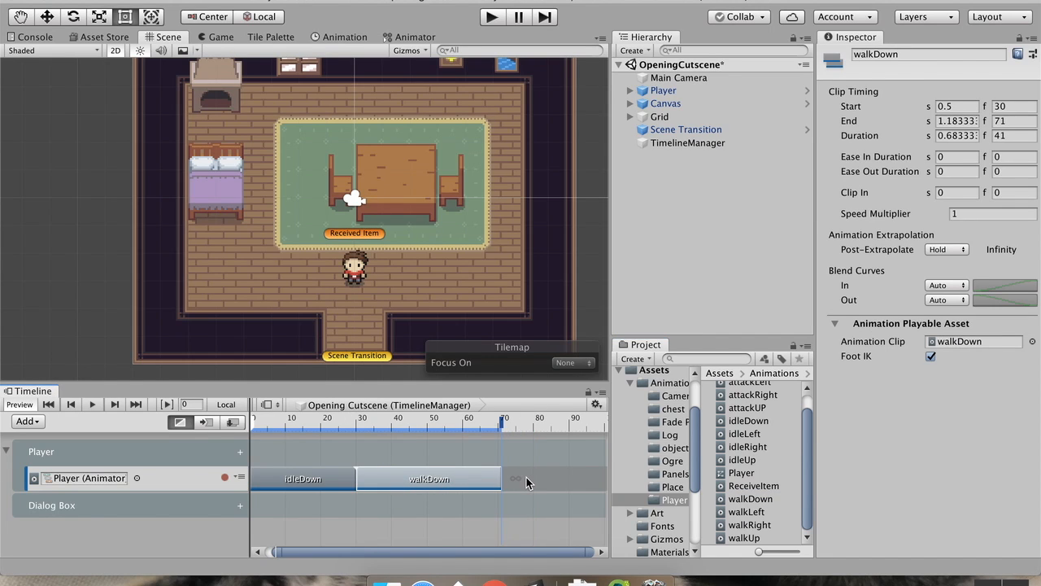
pyautogui.scroll(-2, 503, 480)
pyautogui.scroll(-2, 503, 480)
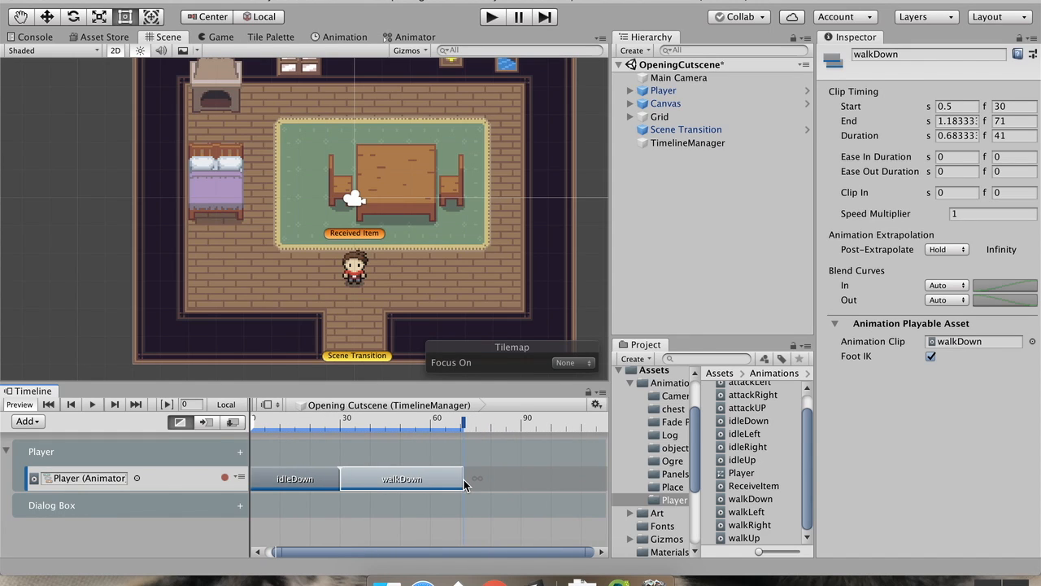
pyautogui.moveTo(464, 478); pyautogui.dragTo(516, 483)
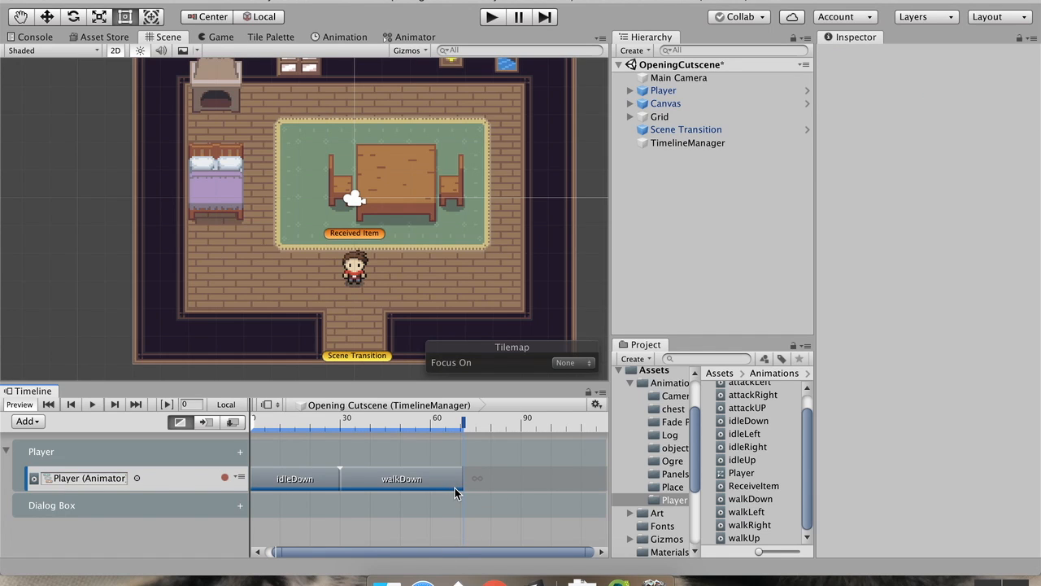
pyautogui.moveTo(460, 478); pyautogui.dragTo(520, 480)
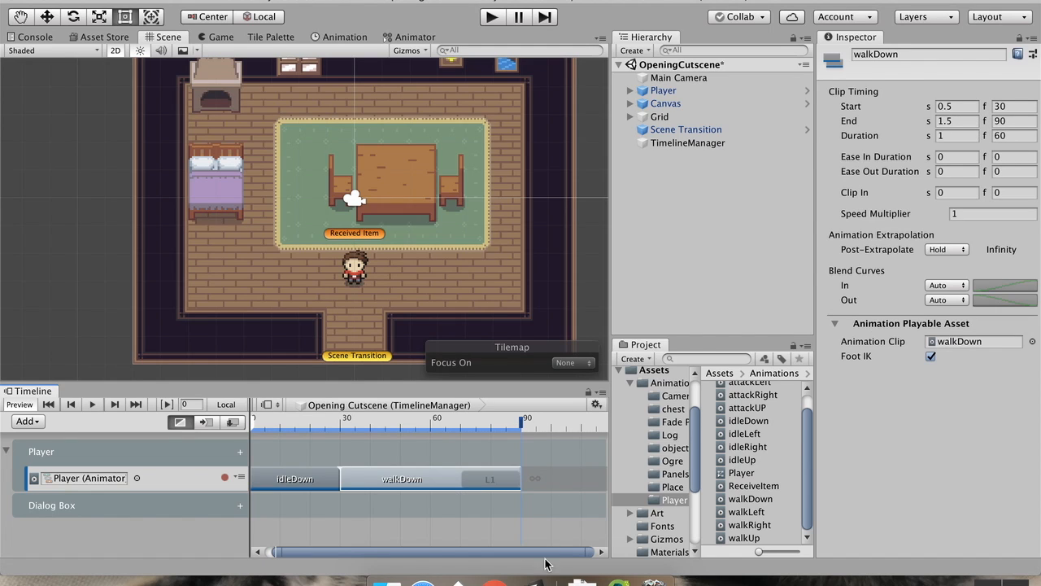
# - Add the walkRight animation directly after walkDown on the Player track and extend it to end at frame 151
pyautogui.scroll(-2, 461, 535)
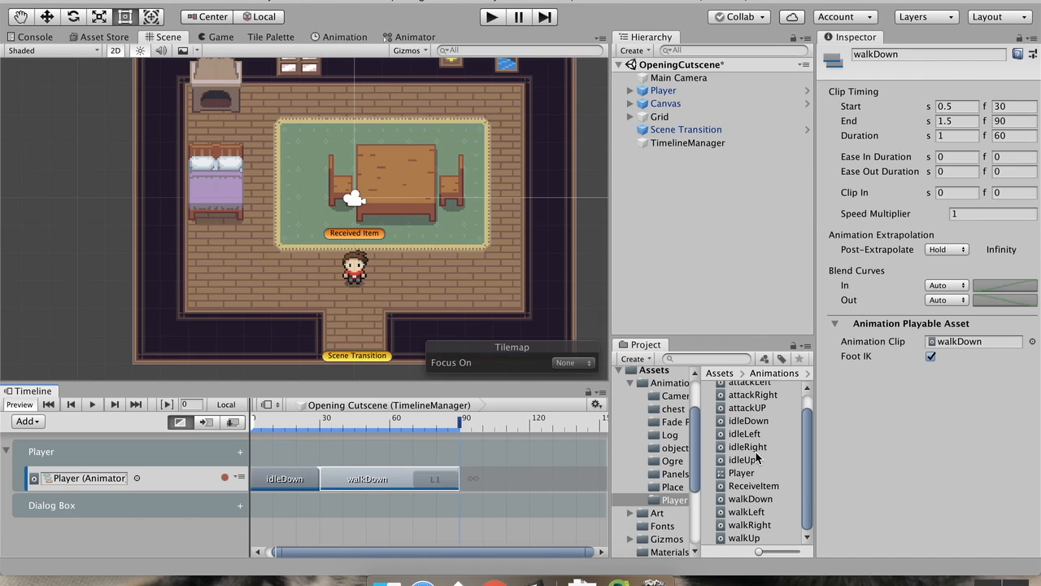
pyautogui.moveTo(754, 525); pyautogui.dragTo(497, 483)
pyautogui.scroll(-2, 541, 492)
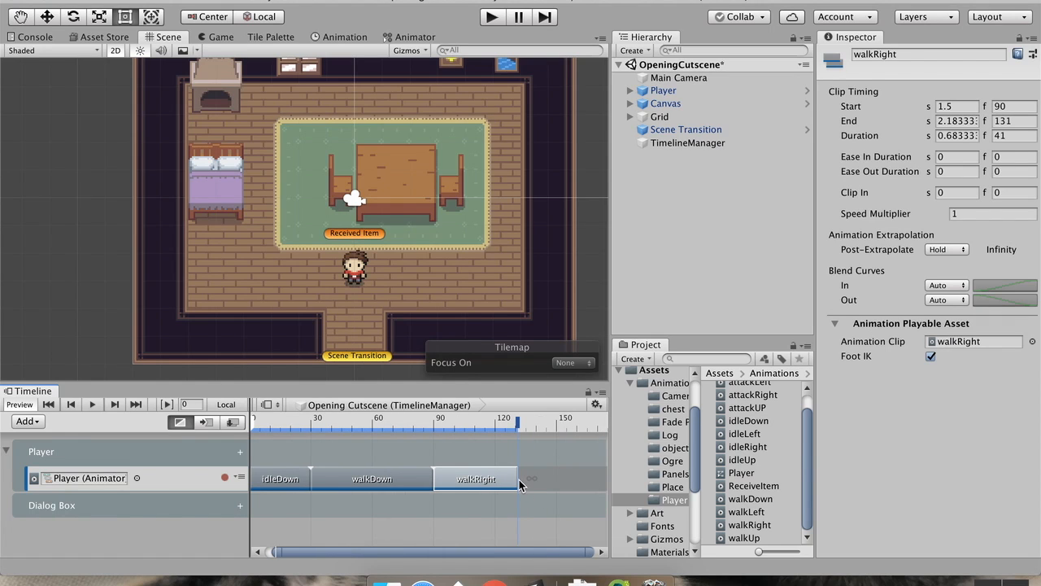
pyautogui.moveTo(515, 479); pyautogui.dragTo(555, 480)
# - Add a second idleDown clip after walkRight on the Player track, spanning frames 151 to 164
pyautogui.scroll(-2, 564, 487)
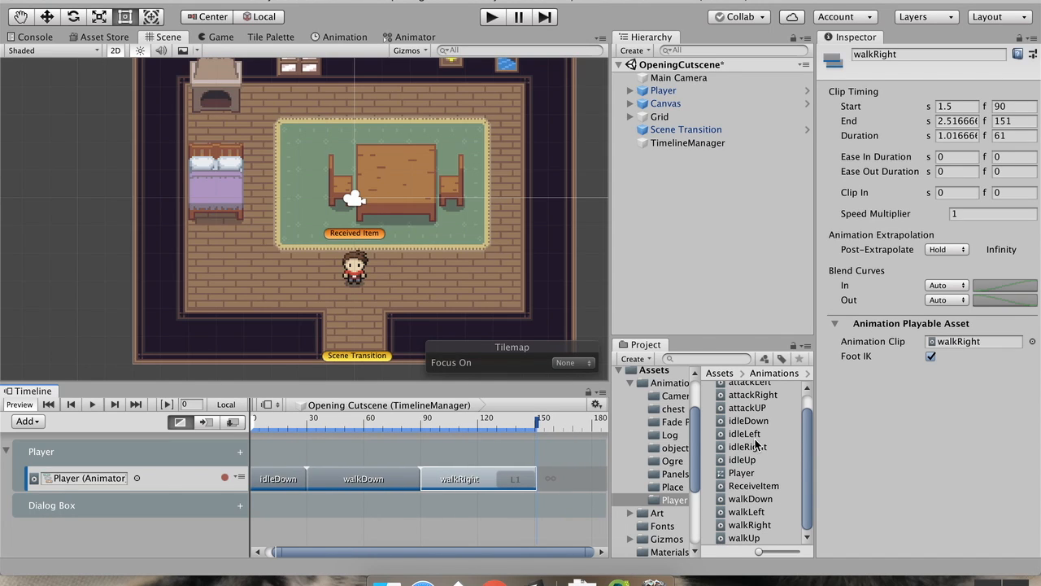
pyautogui.moveTo(749, 421); pyautogui.dragTo(561, 488)
pyautogui.scroll(10, 558, 486)
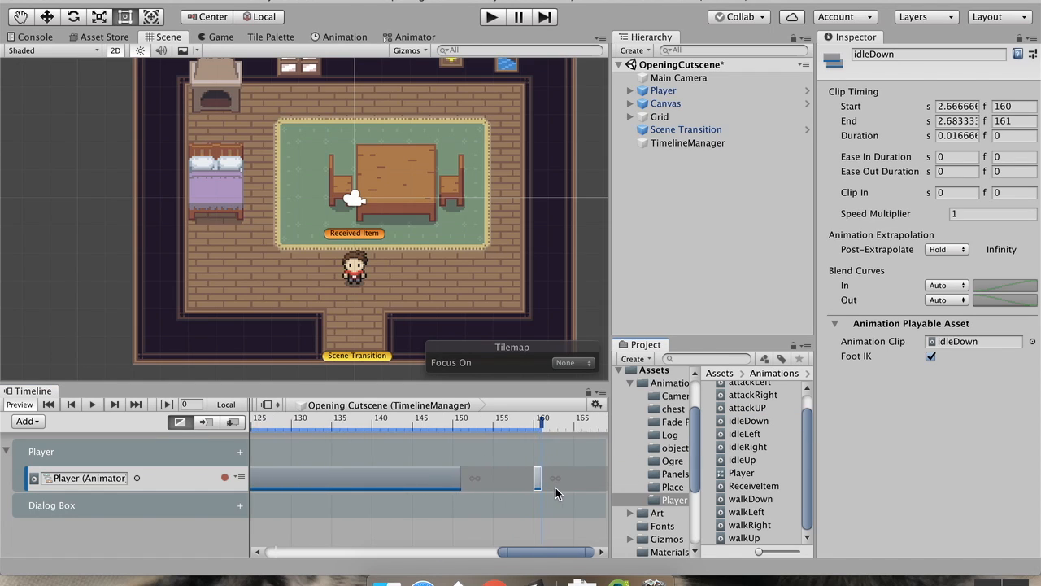
pyautogui.moveTo(531, 485); pyautogui.dragTo(567, 472)
pyautogui.scroll(-10, 567, 472)
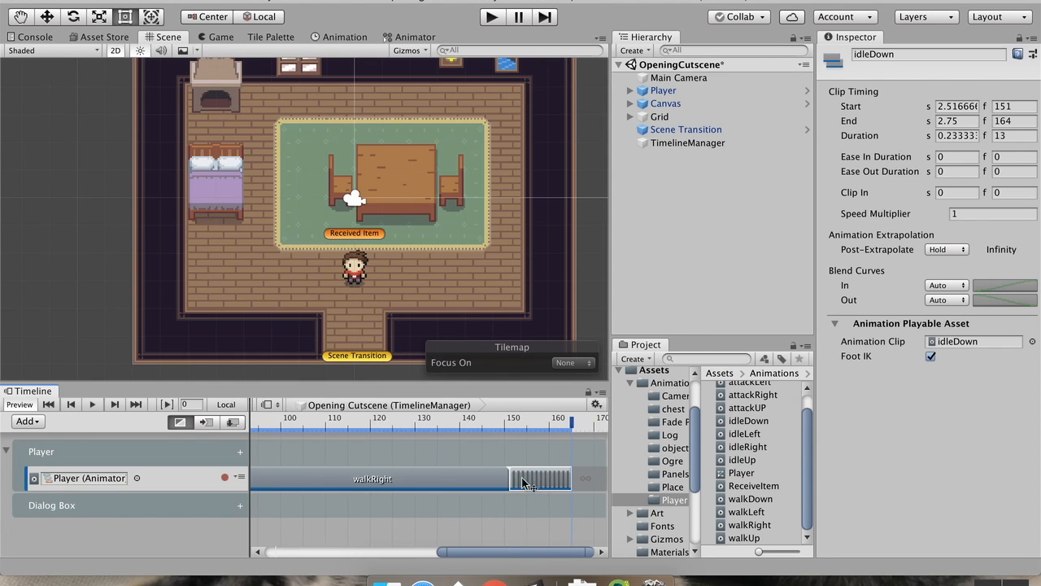
pyautogui.moveTo(496, 559); pyautogui.dragTo(443, 559)
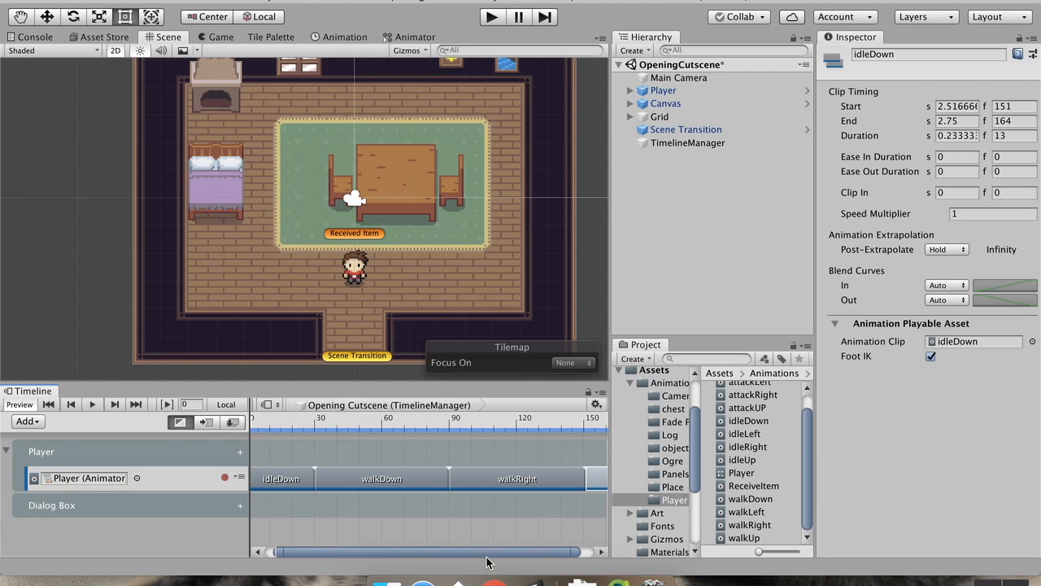
pyautogui.moveTo(498, 551); pyautogui.dragTo(574, 559)
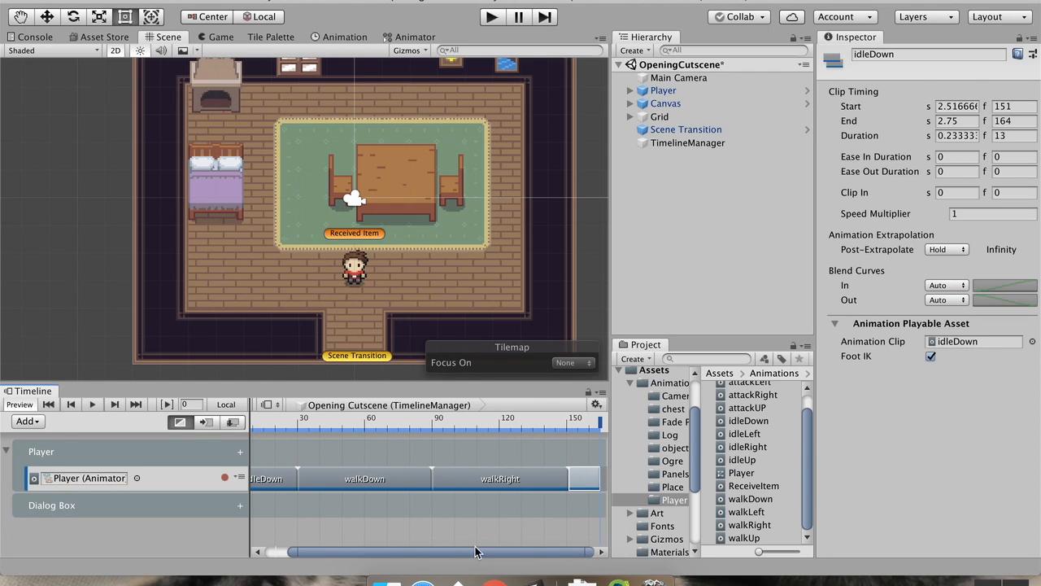
pyautogui.moveTo(401, 555); pyautogui.dragTo(345, 558)
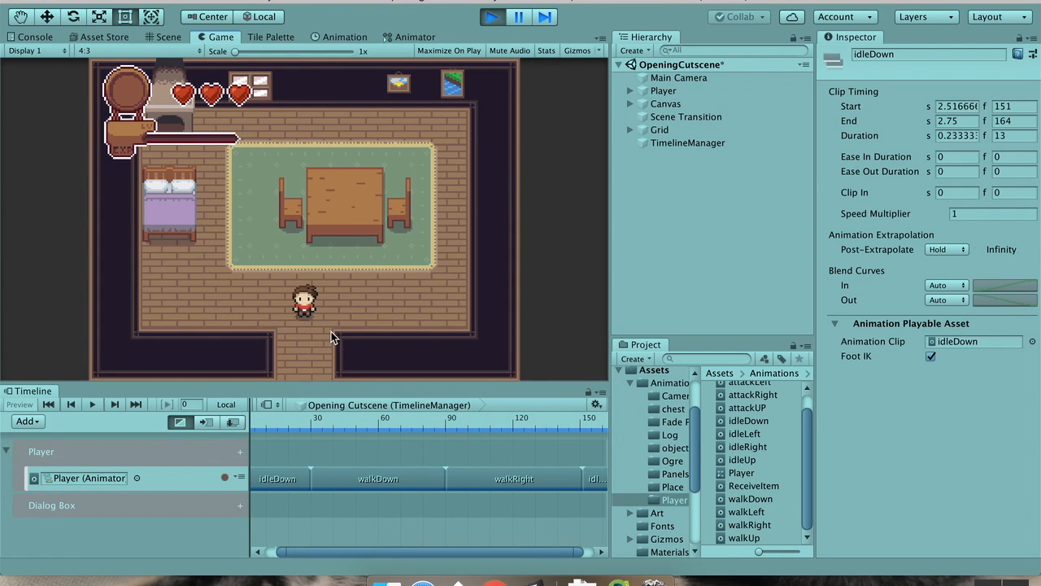
# - Stop the test run of the scene and bring the beginning of the timeline into view
pyautogui.click(491, 16)
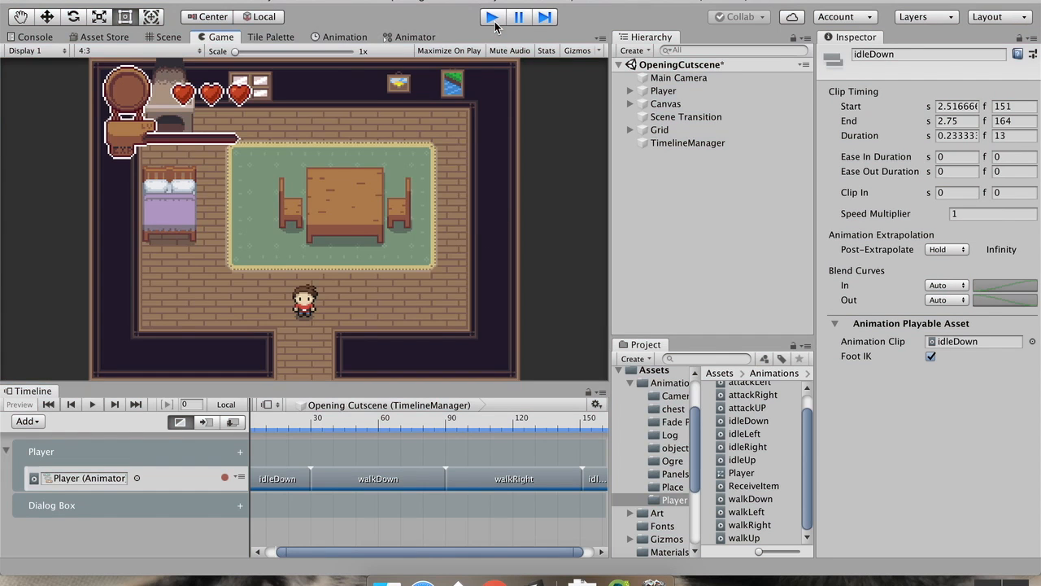
pyautogui.hscroll(-2, 399, 555)
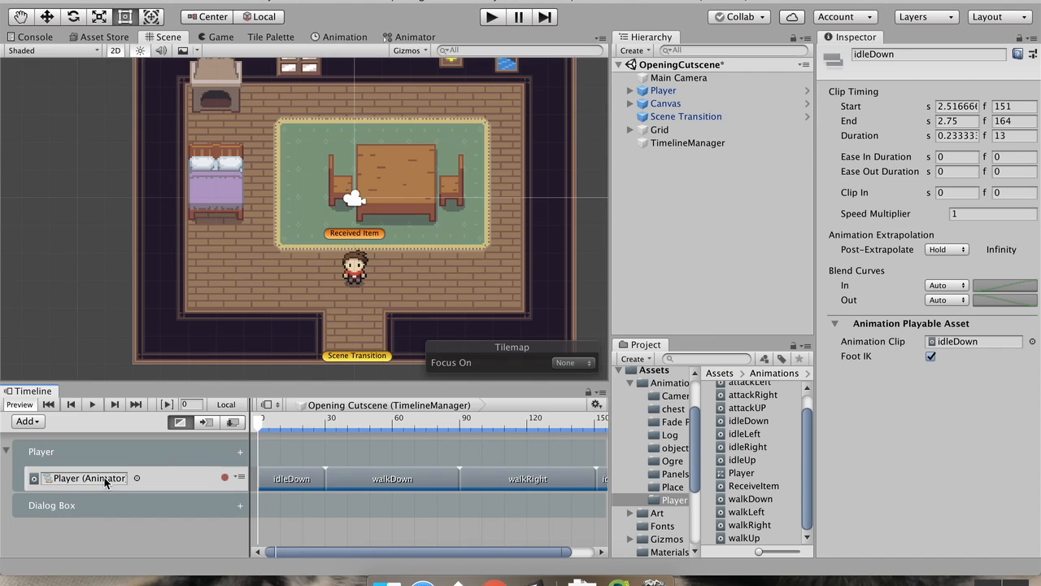
pyautogui.click(240, 453)
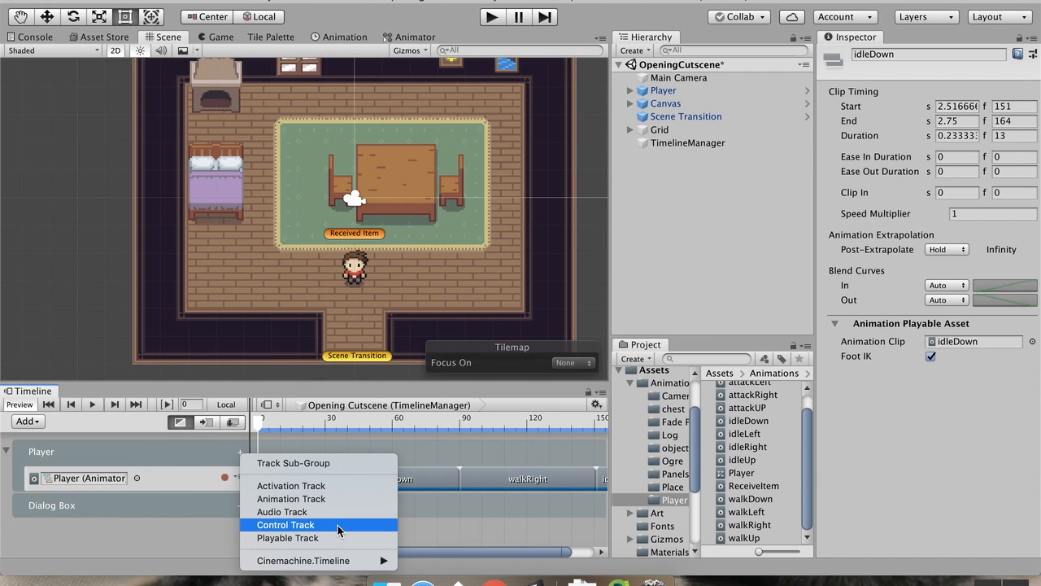
pyautogui.click(338, 524)
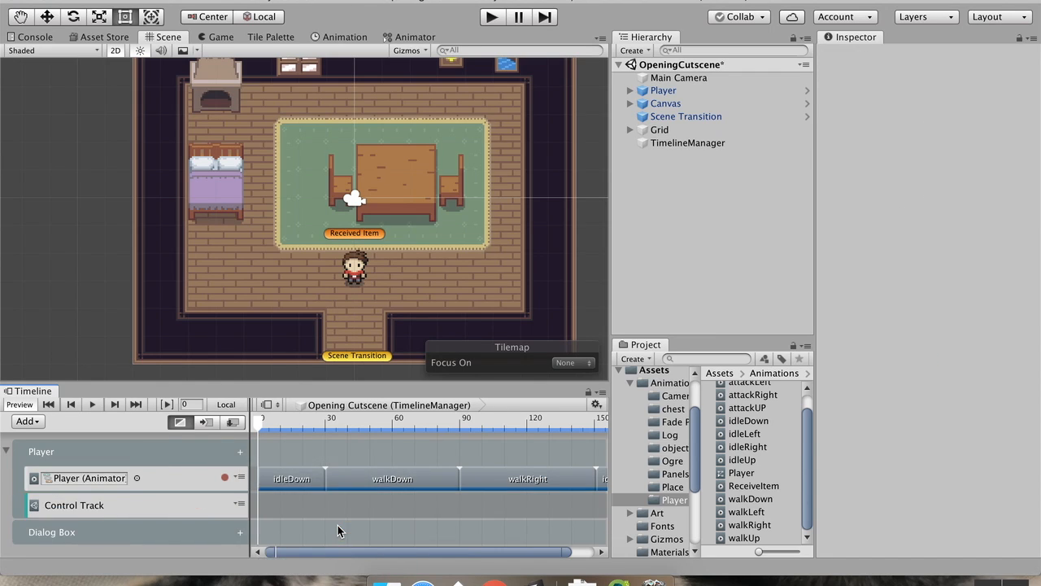
pyautogui.rightClick(213, 498)
pyautogui.click(269, 478)
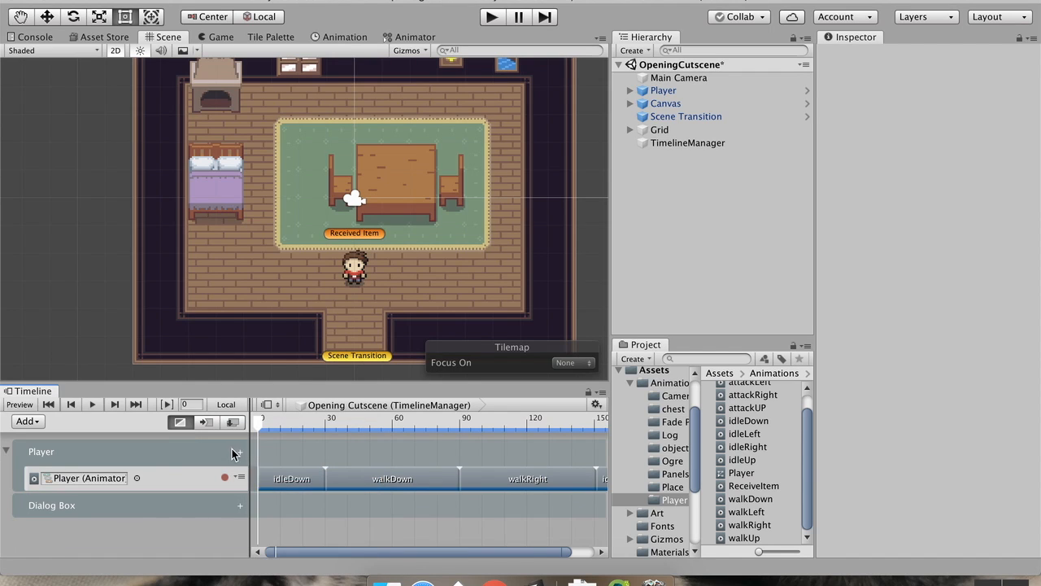
# - Add a second Animation Track to the Player group and bind the Player object to it
pyautogui.click(237, 453)
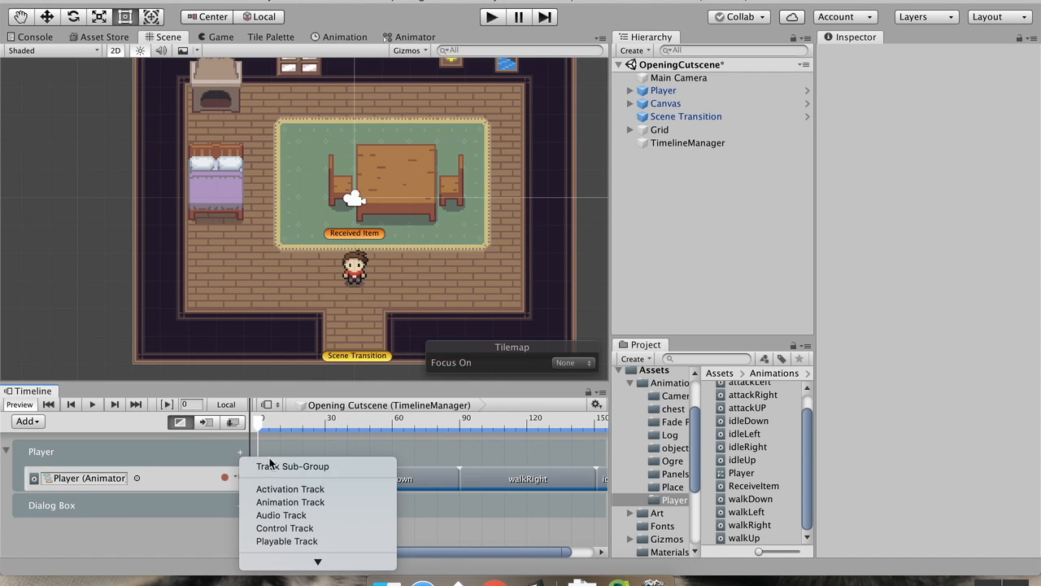
pyautogui.click(293, 502)
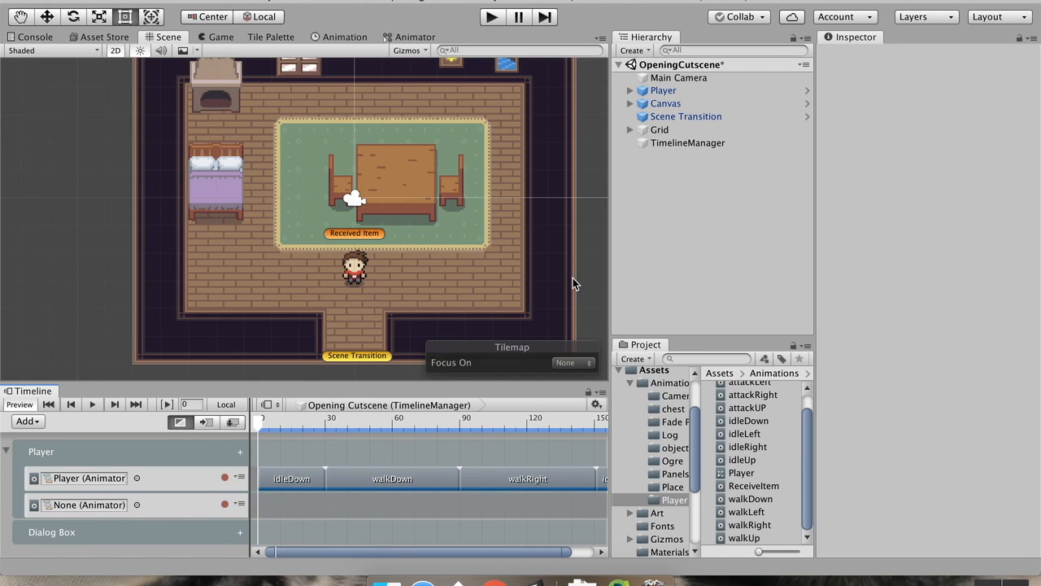
pyautogui.moveTo(663, 90); pyautogui.dragTo(102, 504)
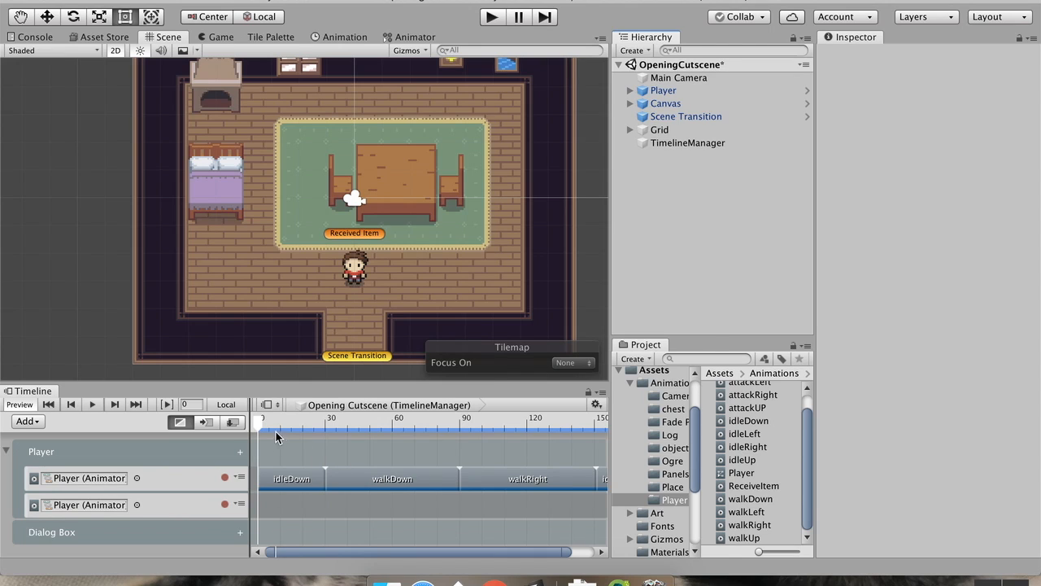
pyautogui.click(736, 91)
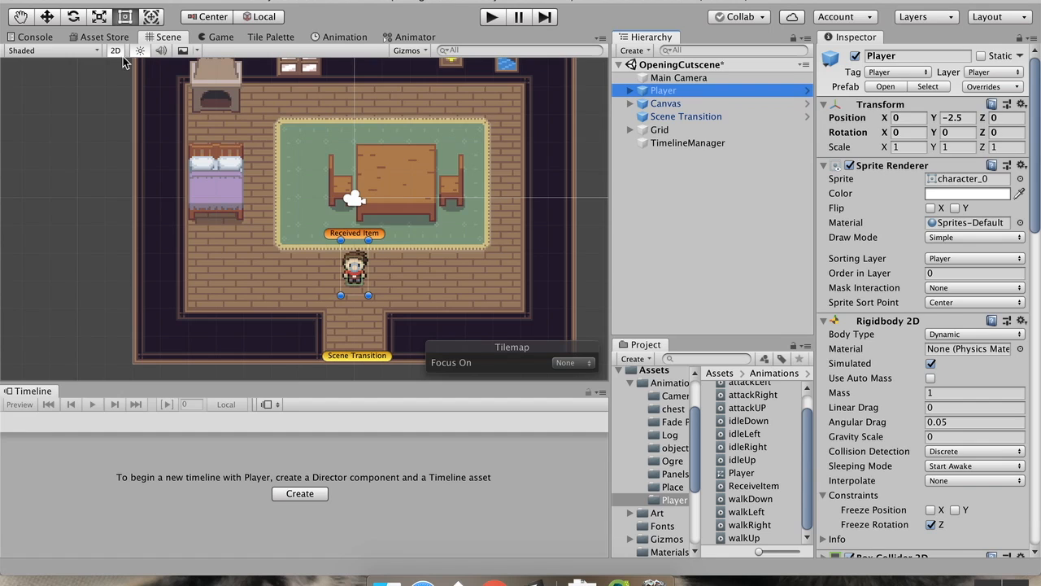
pyautogui.click(671, 143)
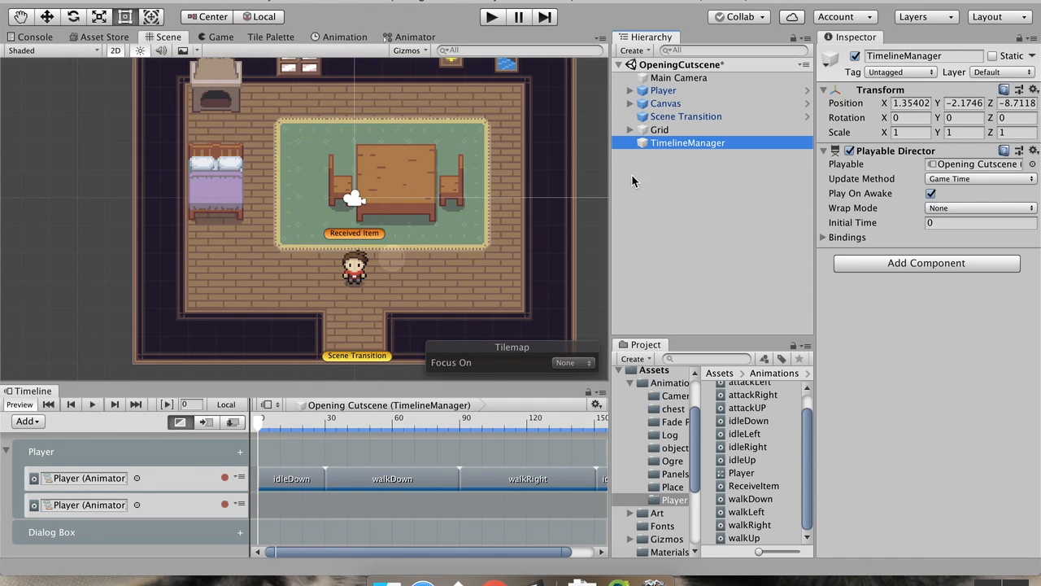
pyautogui.click(661, 92)
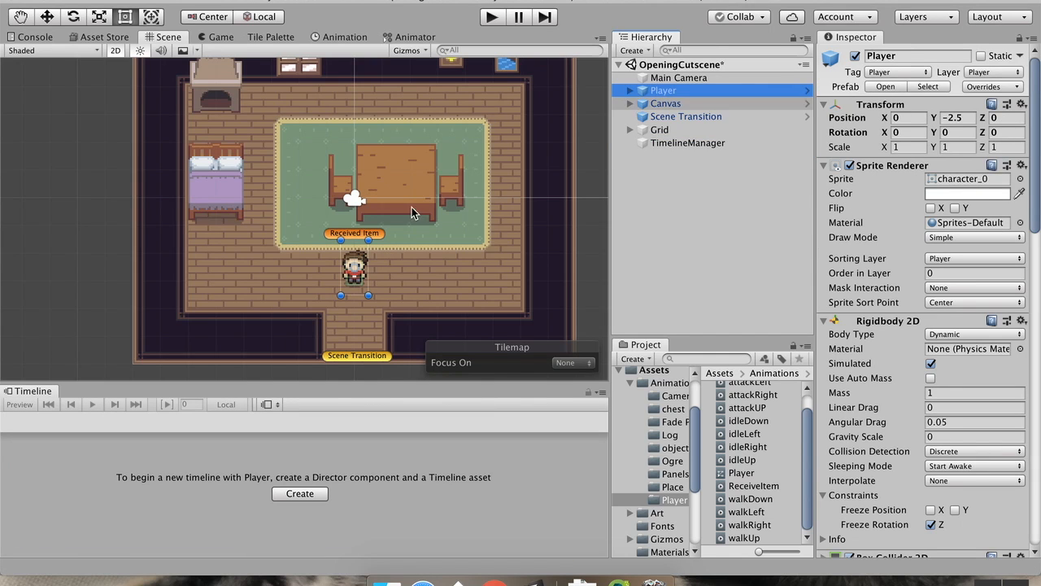
pyautogui.moveTo(353, 271); pyautogui.dragTo(258, 169)
pyautogui.click(681, 142)
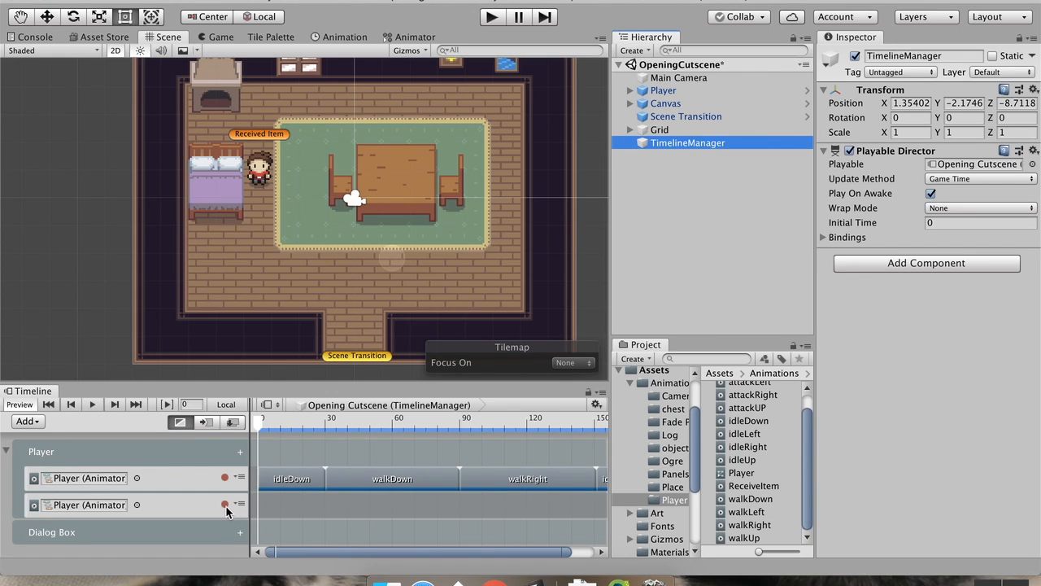
pyautogui.press('super+z')
pyautogui.press('super+z')
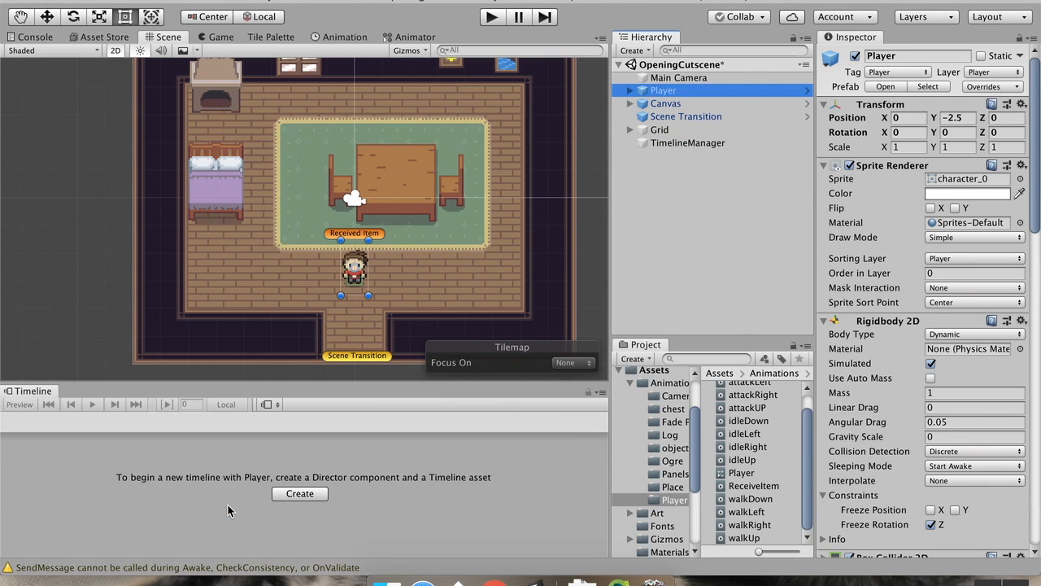
# - Start recording on the TimelineManager's second Player track and key the player beside the bed at frame 0, at about X -3.52, Y 1.02
pyautogui.click(683, 142)
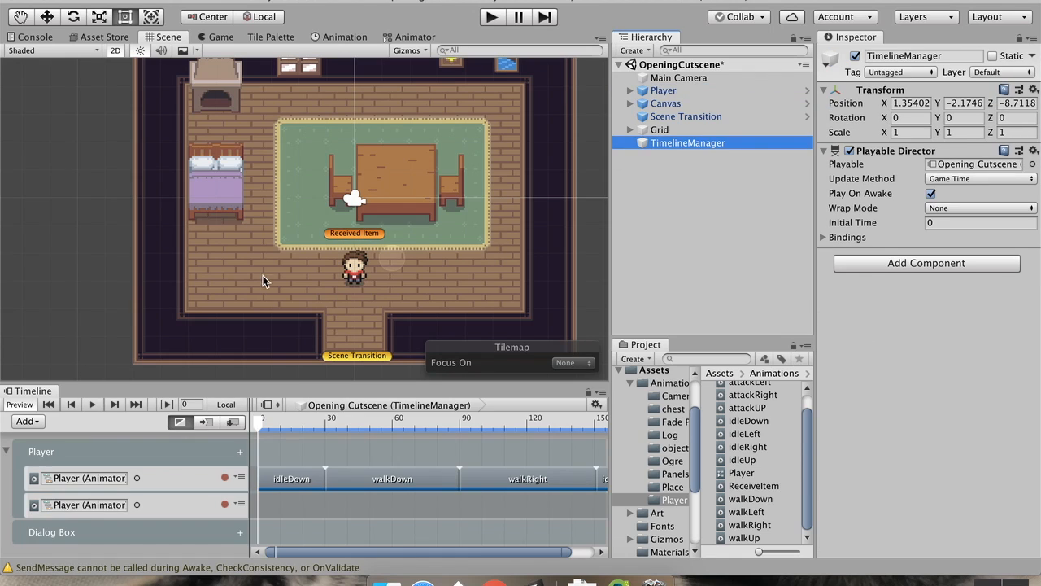
pyautogui.click(224, 504)
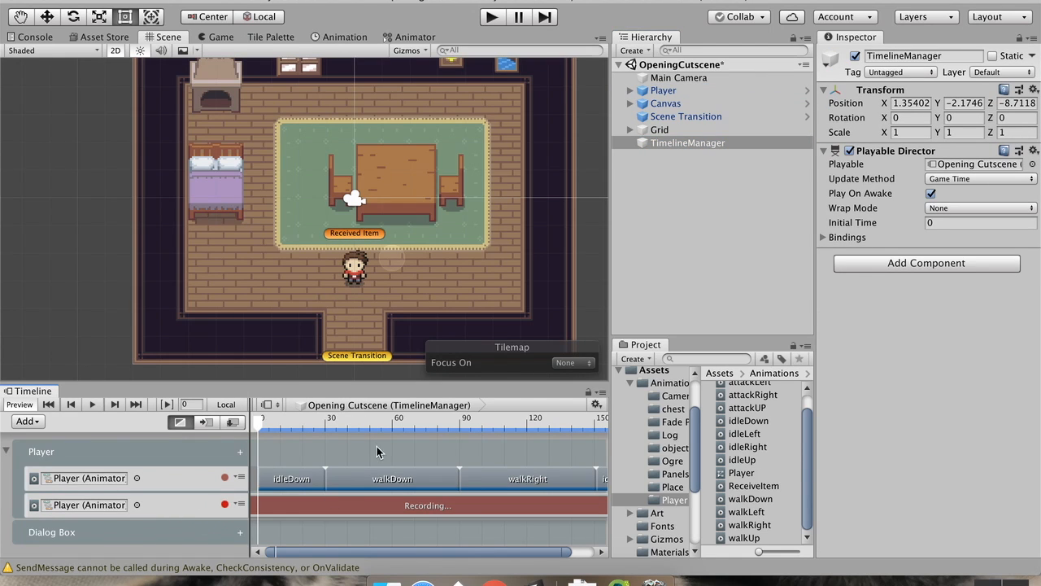
pyautogui.click(663, 90)
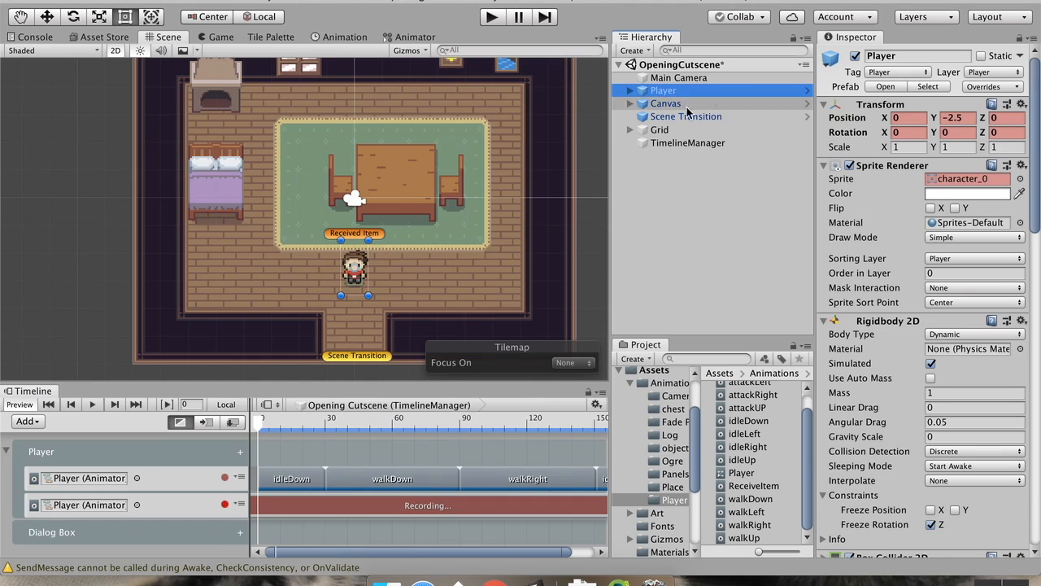
pyautogui.moveTo(353, 280); pyautogui.dragTo(253, 183)
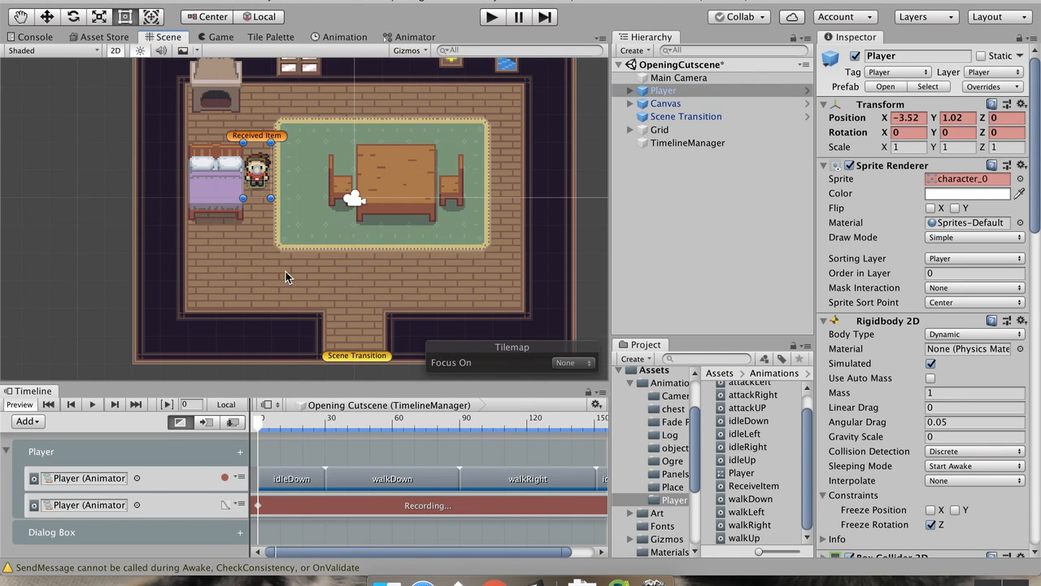
# - Record a position key for the player beside the bed at frame 30, at about X -3.55, Y 1.25
pyautogui.click(296, 418)
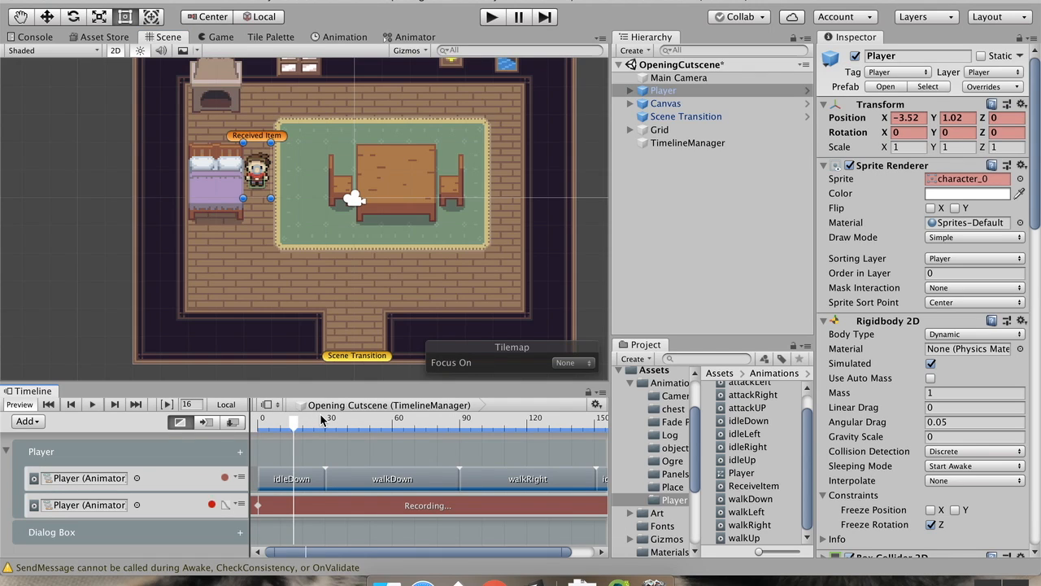
pyautogui.click(326, 422)
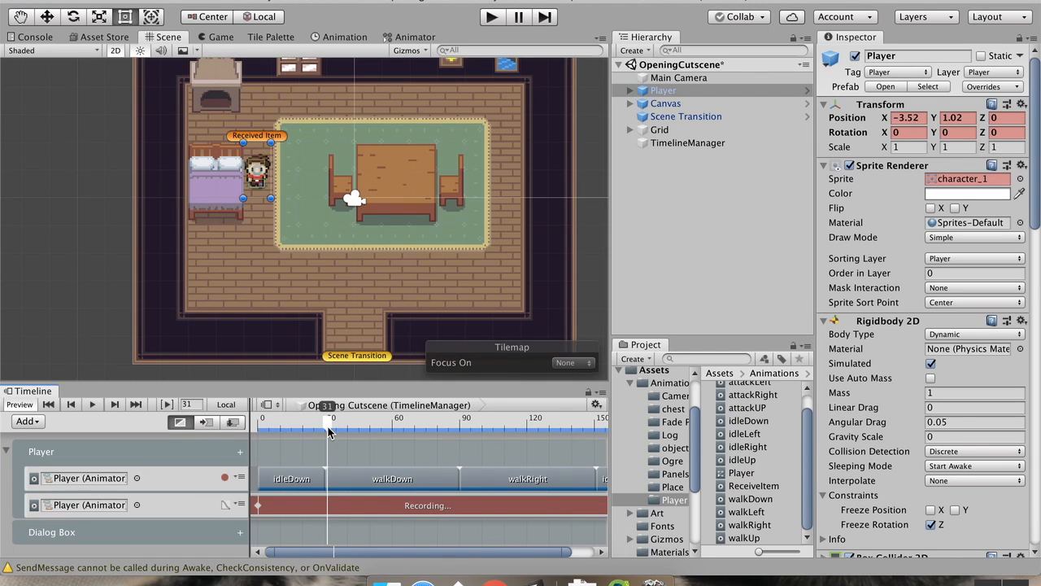
pyautogui.moveTo(326, 426); pyautogui.dragTo(323, 426)
pyautogui.moveTo(260, 187); pyautogui.dragTo(265, 192)
# - Record a position key at frame 90 with the player moved straight down below the bed, at about X -3.58, Y -2.6
pyautogui.moveTo(348, 418); pyautogui.dragTo(458, 419)
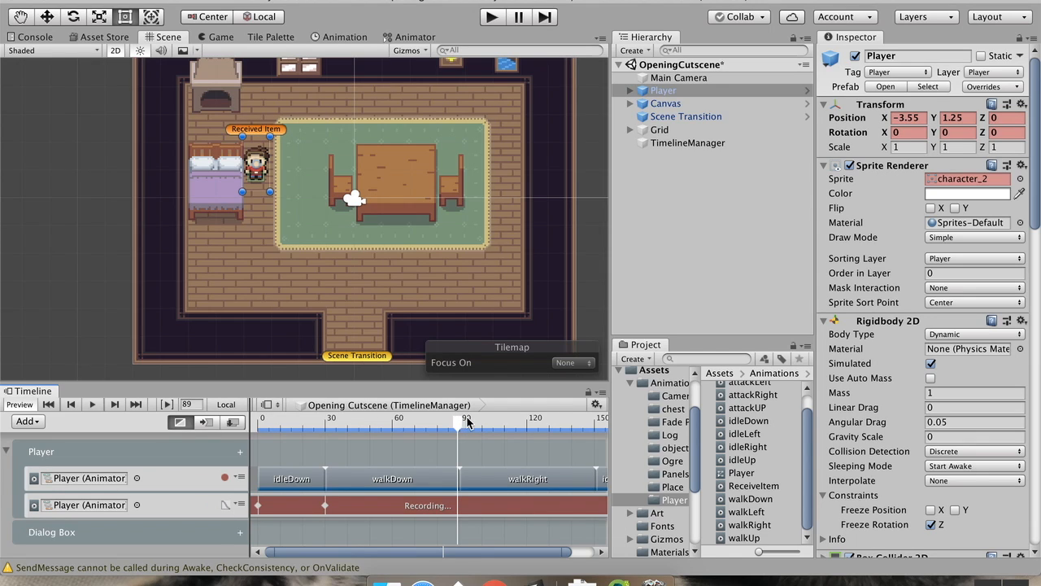
pyautogui.moveTo(458, 424); pyautogui.dragTo(459, 423)
pyautogui.moveTo(260, 193); pyautogui.dragTo(257, 299)
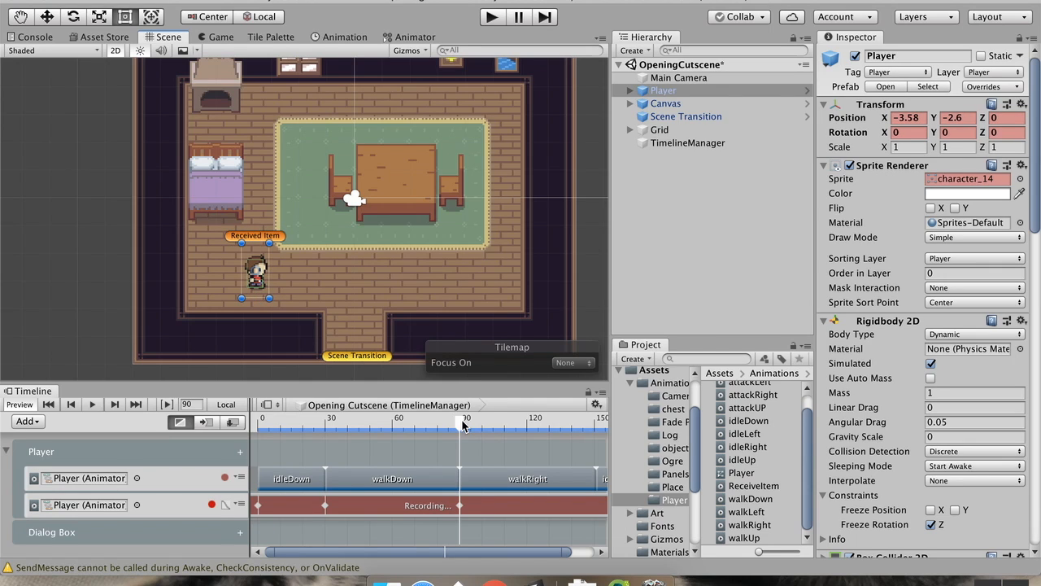
# - Record a key at frame 151 with the player above the doorway, at about X 0.06, Y -2.78, and scrub back to review the movement
pyautogui.moveTo(460, 426); pyautogui.dragTo(596, 429)
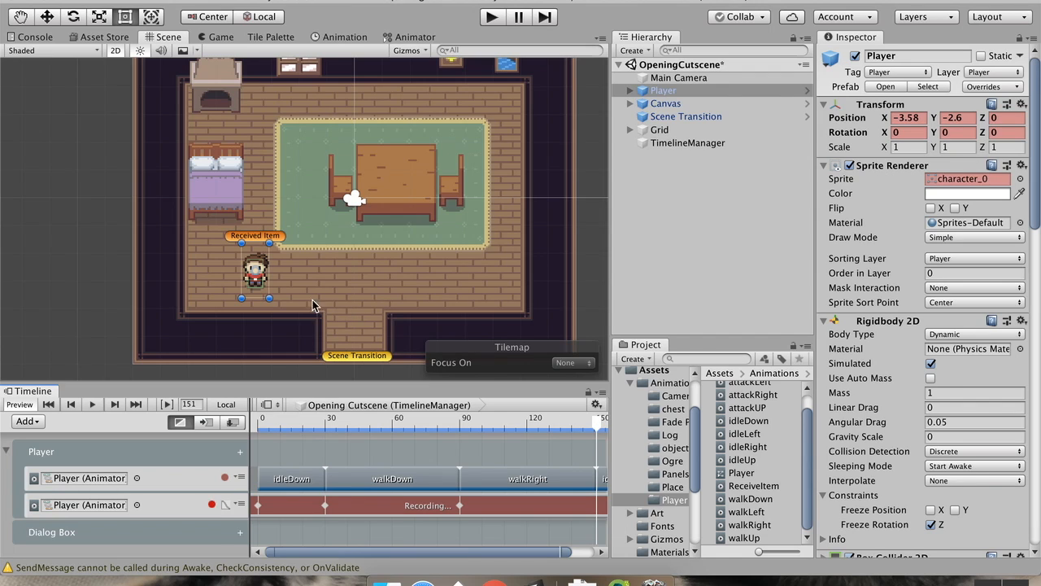
pyautogui.moveTo(262, 288); pyautogui.dragTo(362, 293)
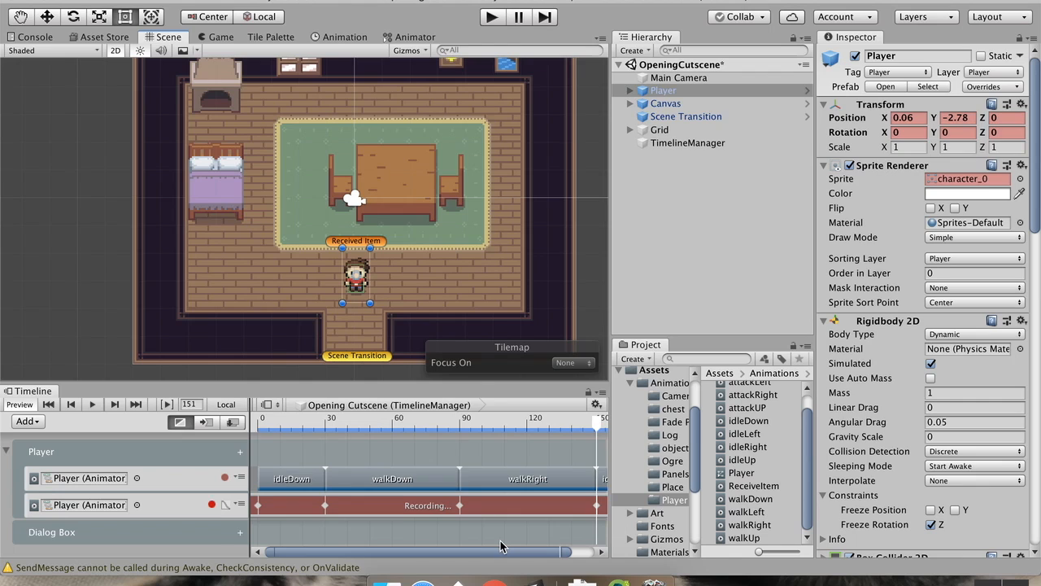
pyautogui.moveTo(504, 554); pyautogui.dragTo(525, 554)
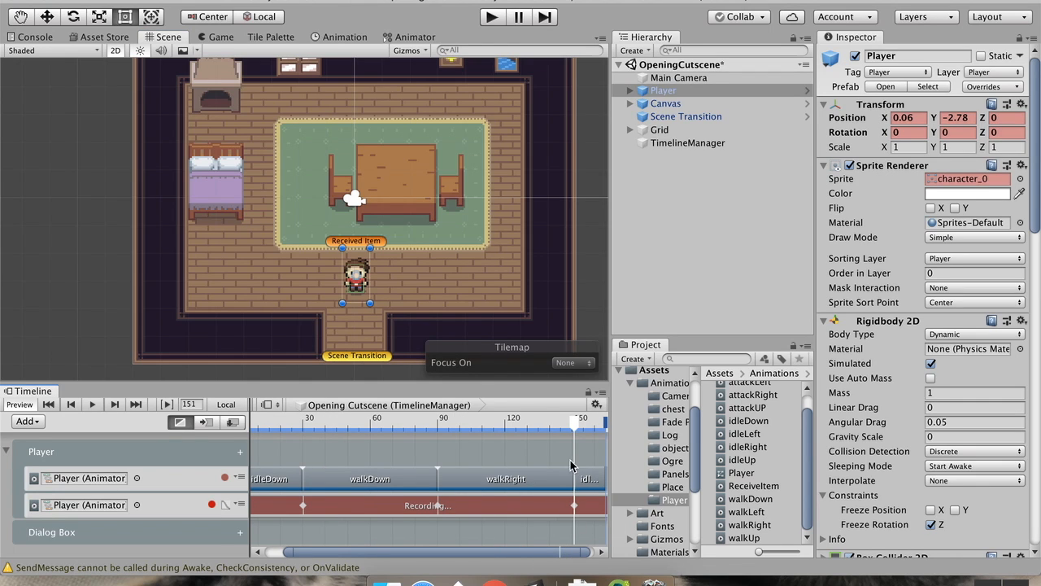
pyautogui.moveTo(573, 429); pyautogui.dragTo(532, 419)
pyautogui.hscroll(-2, 512, 543)
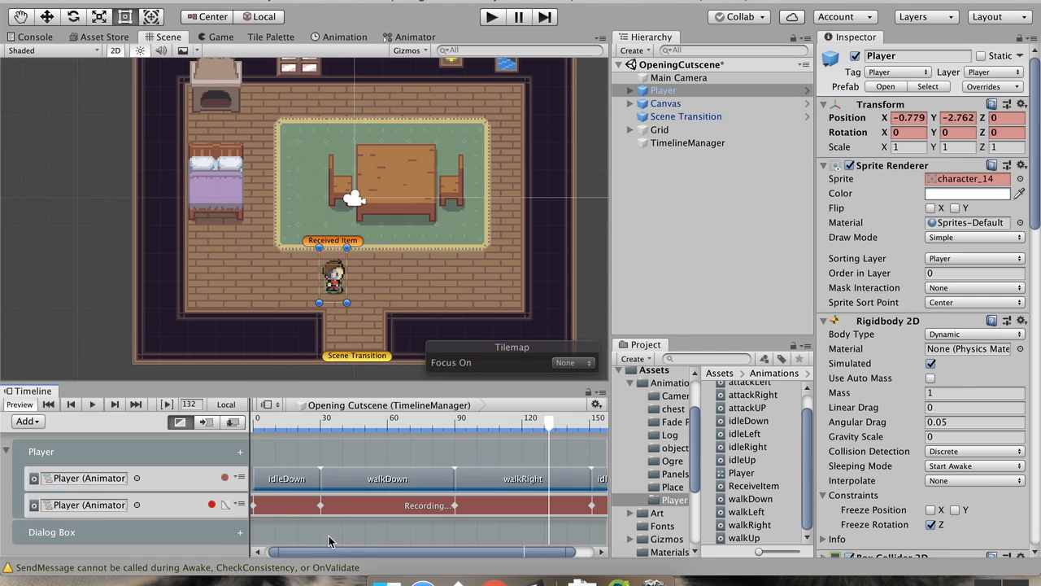
# - Set the player's recorded position at frame 0 to X -3.5, Y 1
pyautogui.click(253, 505)
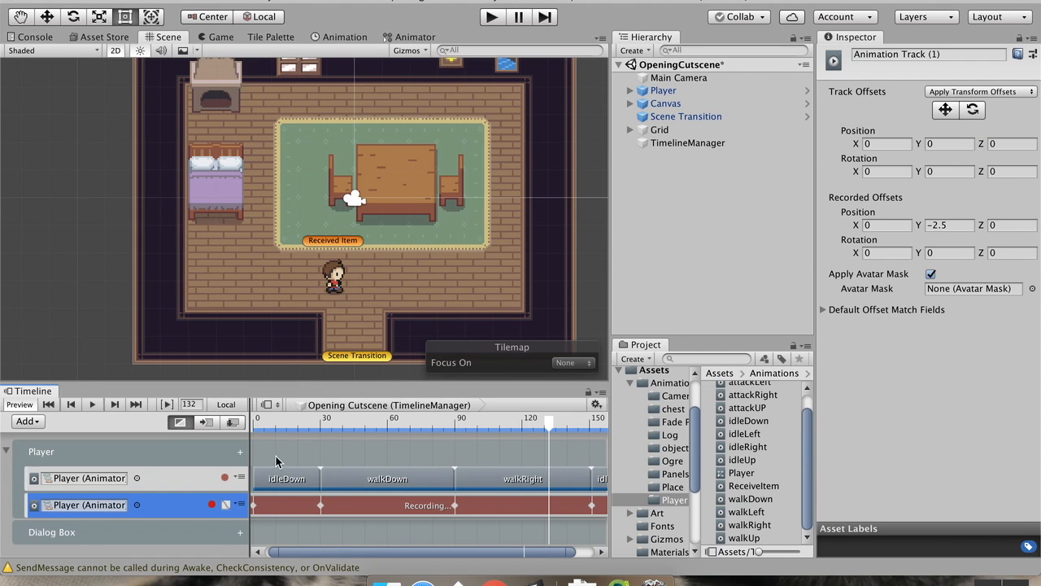
pyautogui.click(254, 423)
pyautogui.moveTo(255, 422); pyautogui.dragTo(251, 423)
pyautogui.click(662, 90)
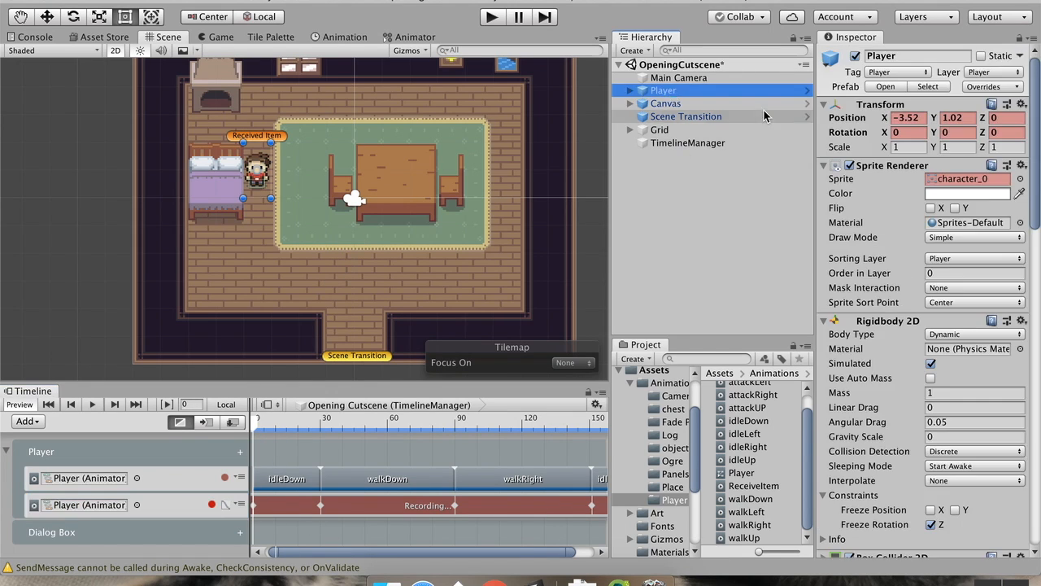
pyautogui.click(907, 117)
pyautogui.write('-3')
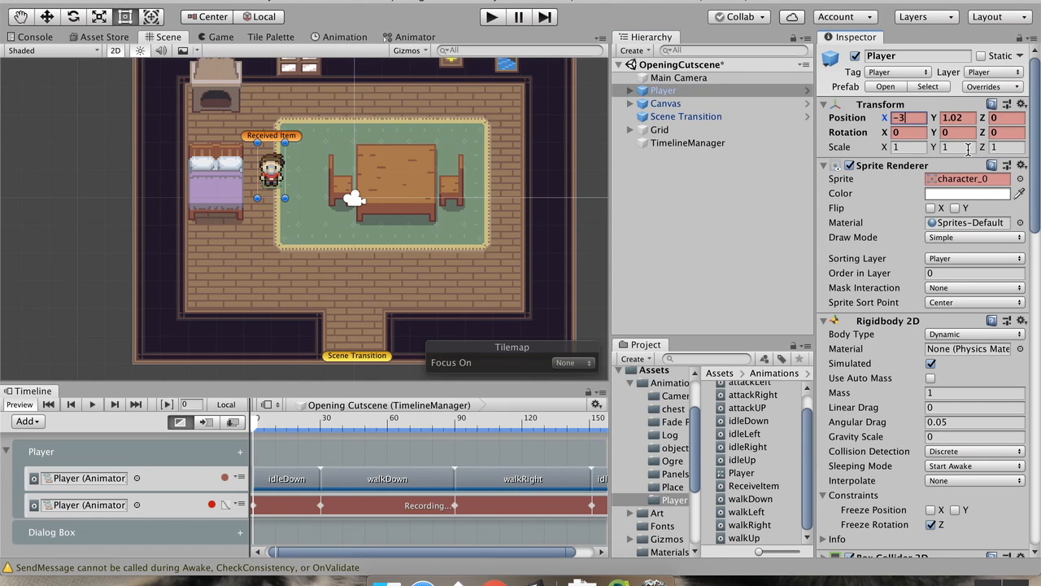
pyautogui.write('.5')
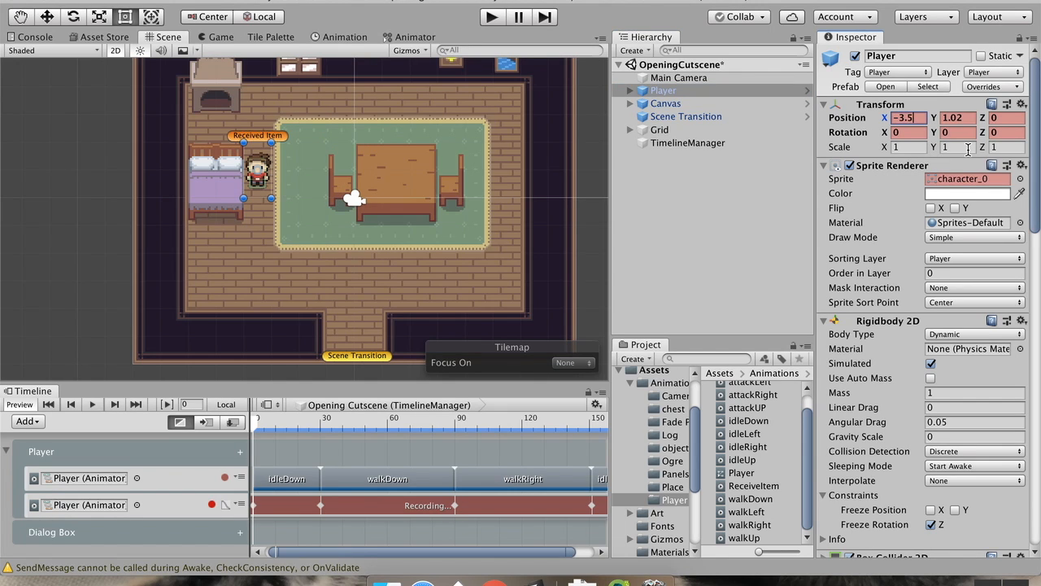
pyautogui.press('Tab')
pyautogui.write('1')
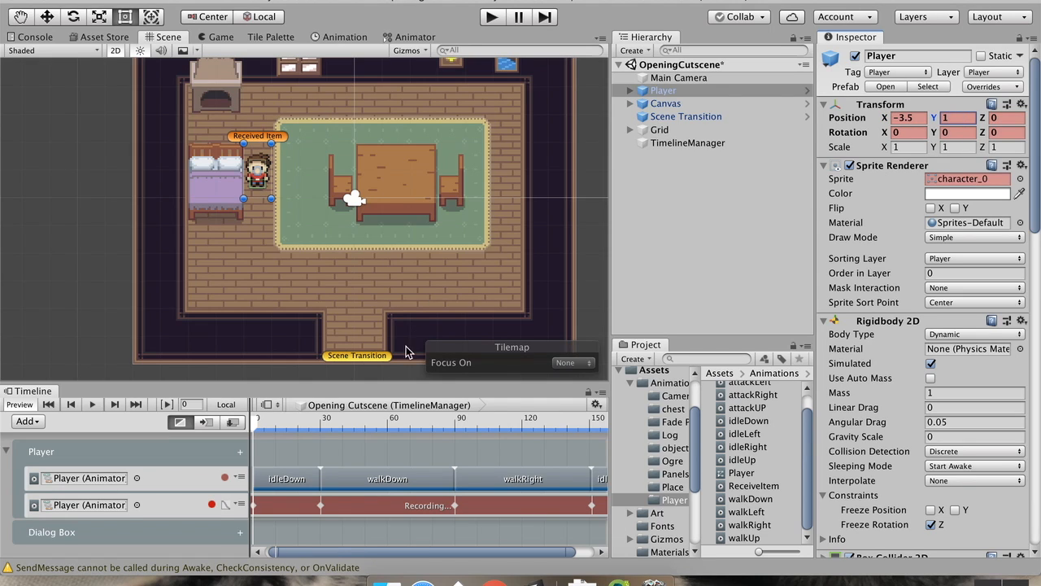
# - Set the player's recorded position at frame 30 to X -3.5, Y 1
pyautogui.click(323, 422)
pyautogui.moveTo(322, 421); pyautogui.dragTo(319, 423)
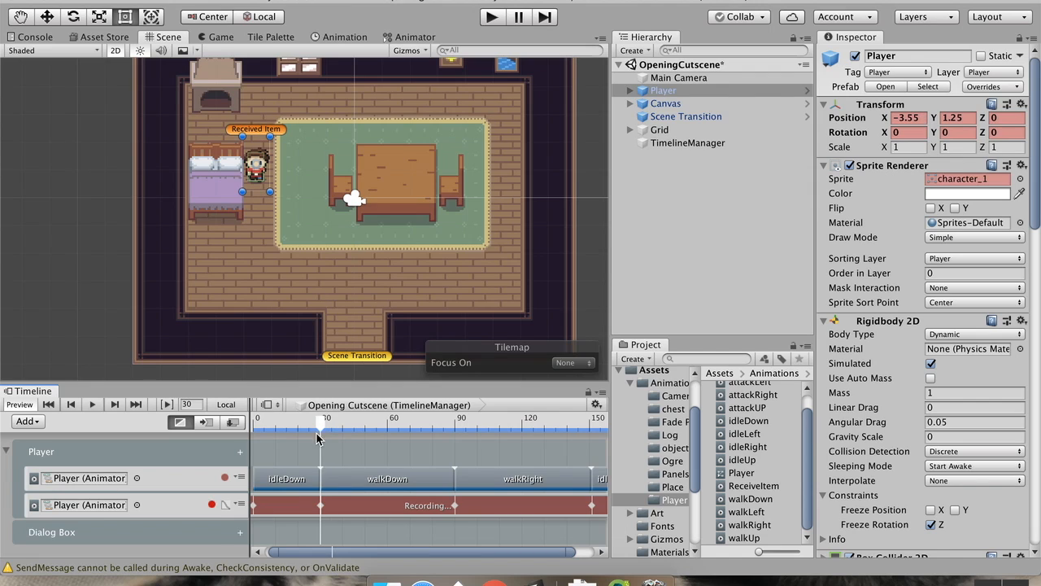
pyautogui.click(321, 505)
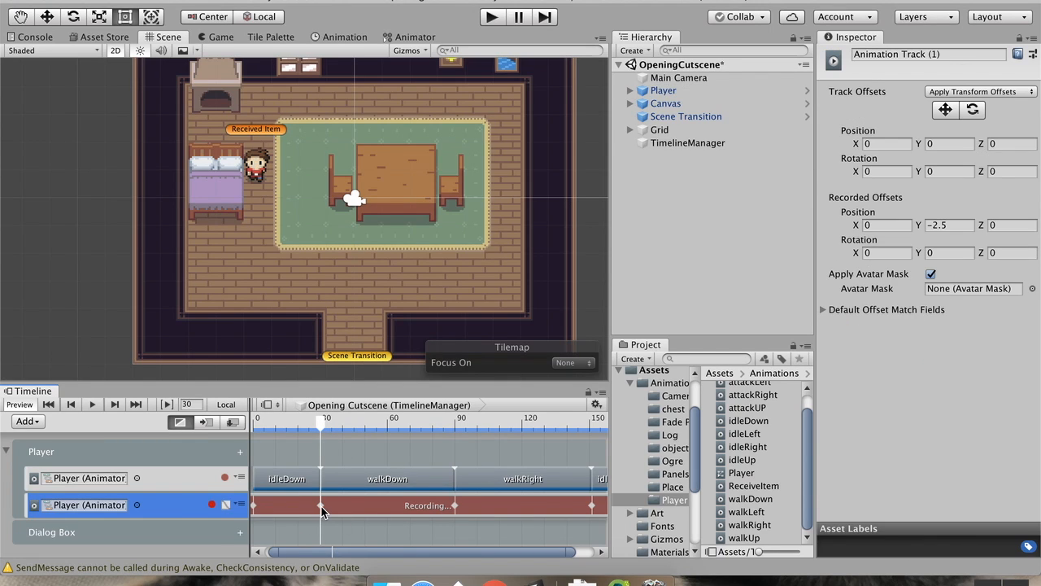
pyautogui.click(688, 95)
pyautogui.click(924, 116)
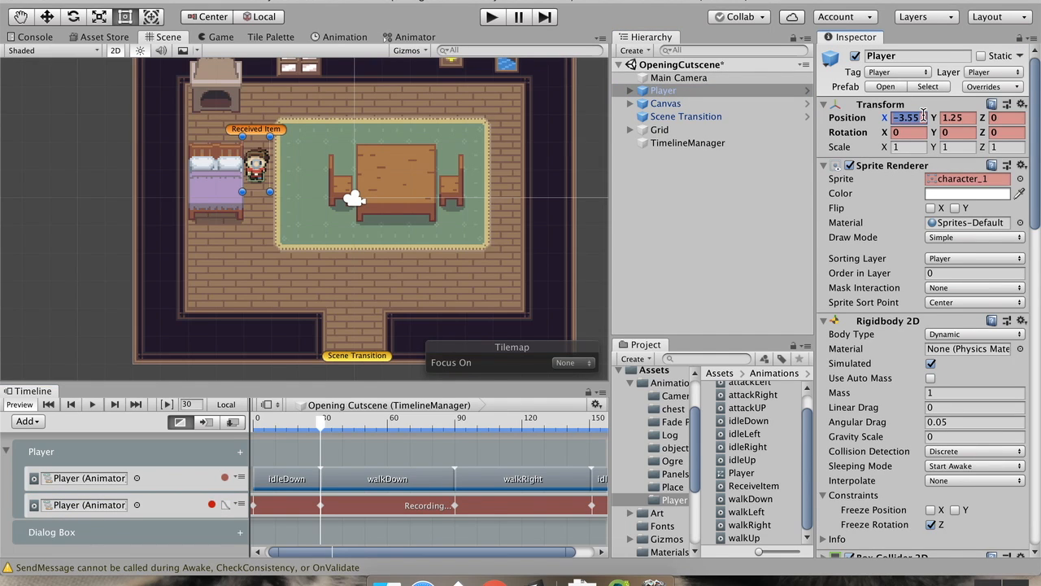
pyautogui.write('-3')
pyautogui.write('.5')
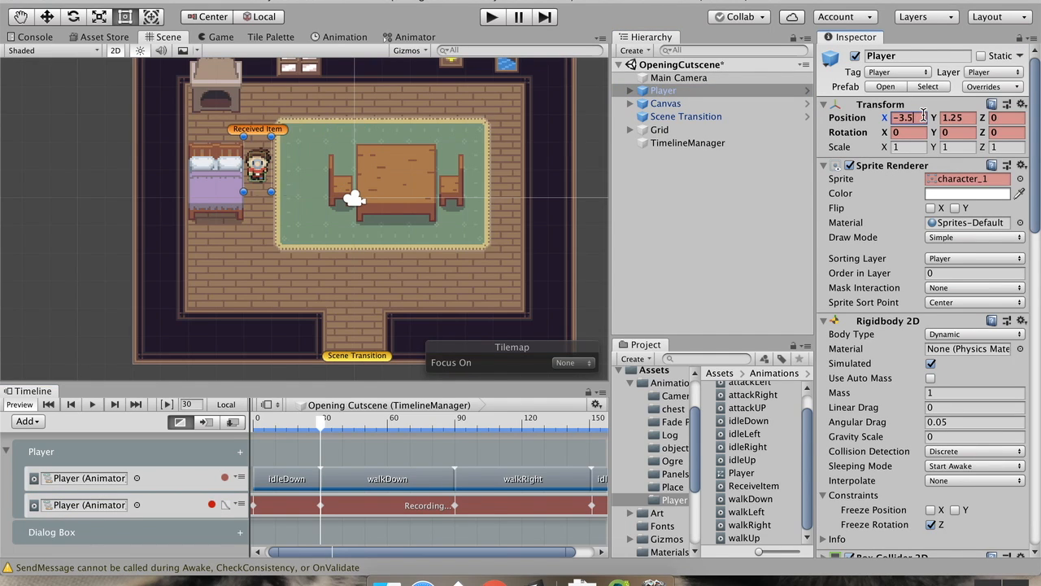
pyautogui.press('Tab')
pyautogui.write('1')
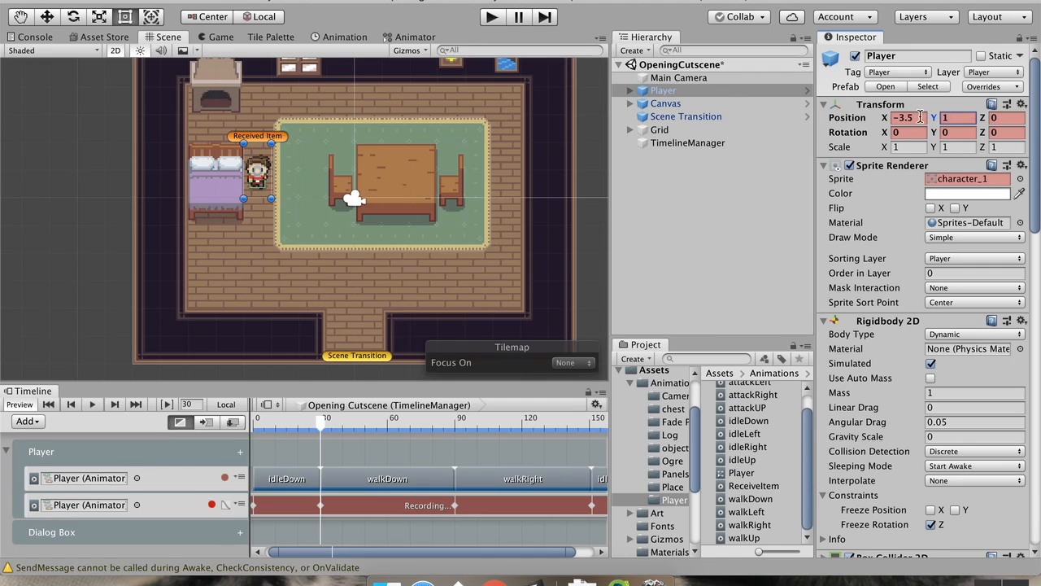
# - Set the player's recorded position at frame 90 to X -3.5, Y -2.5
pyautogui.click(455, 425)
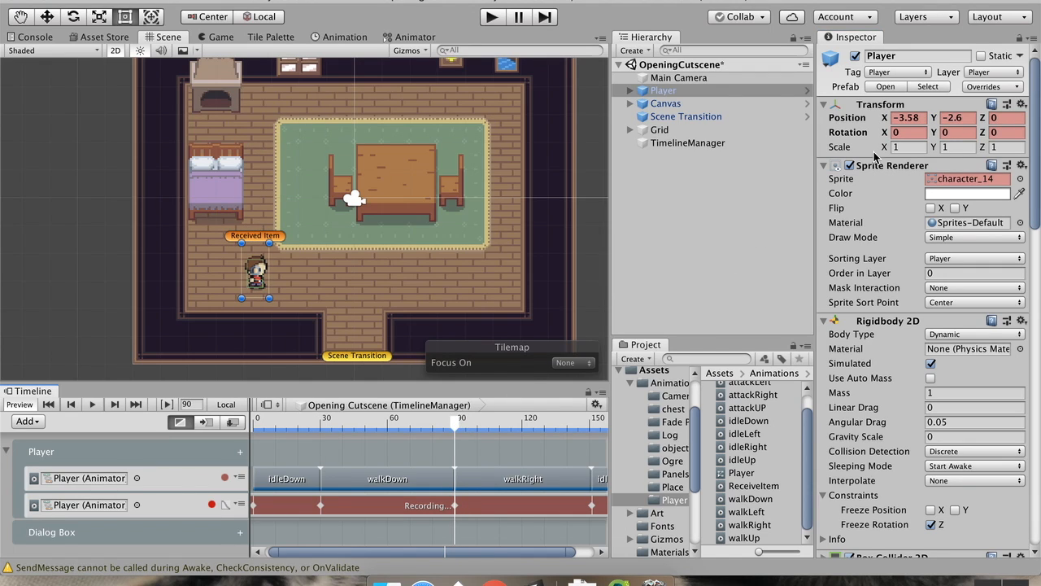
pyautogui.click(901, 118)
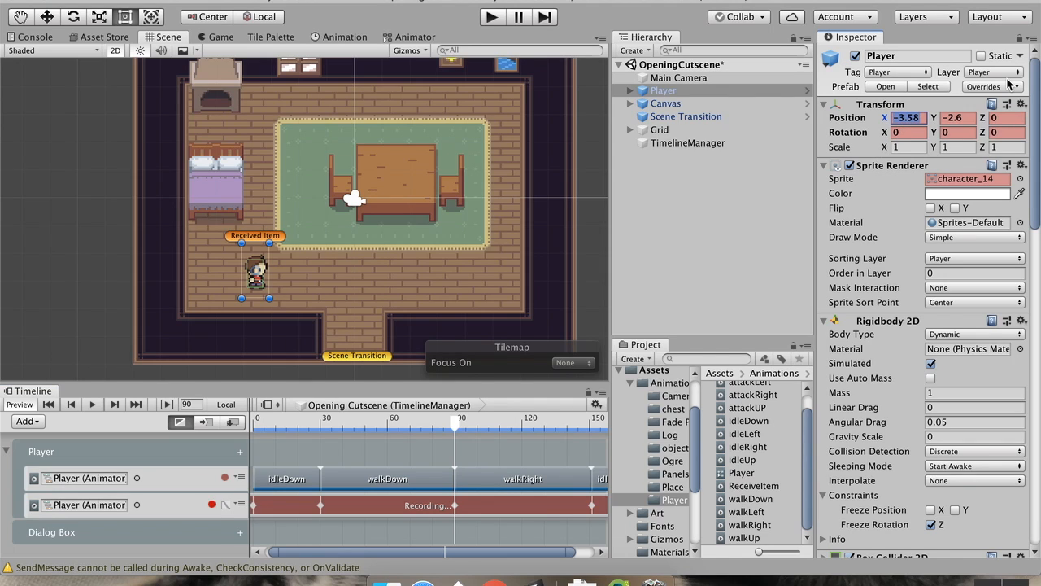
pyautogui.write('-3')
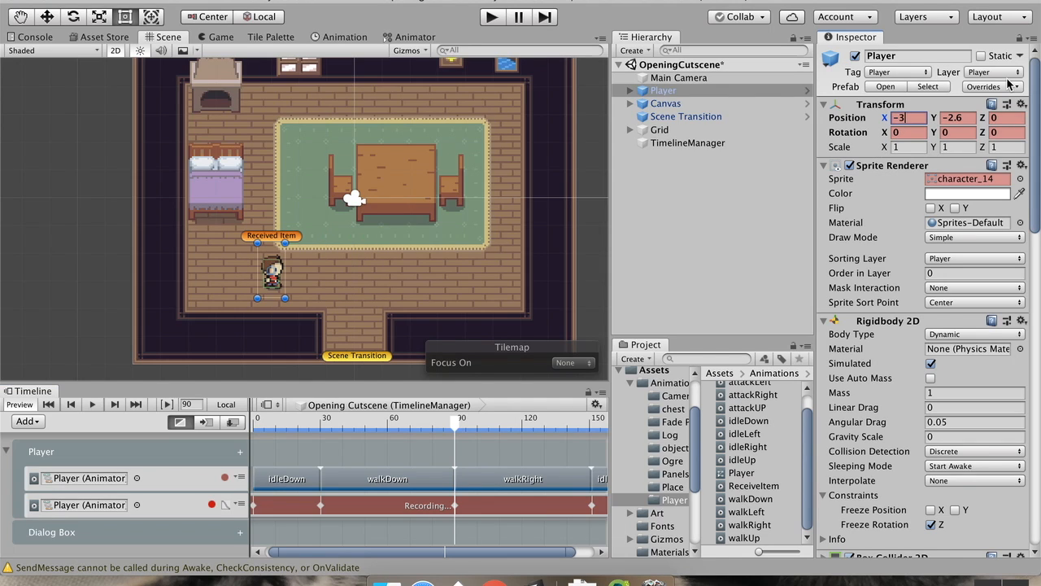
pyautogui.write('.5')
pyautogui.press('Tab')
pyautogui.press('BackSpace')
pyautogui.write('-')
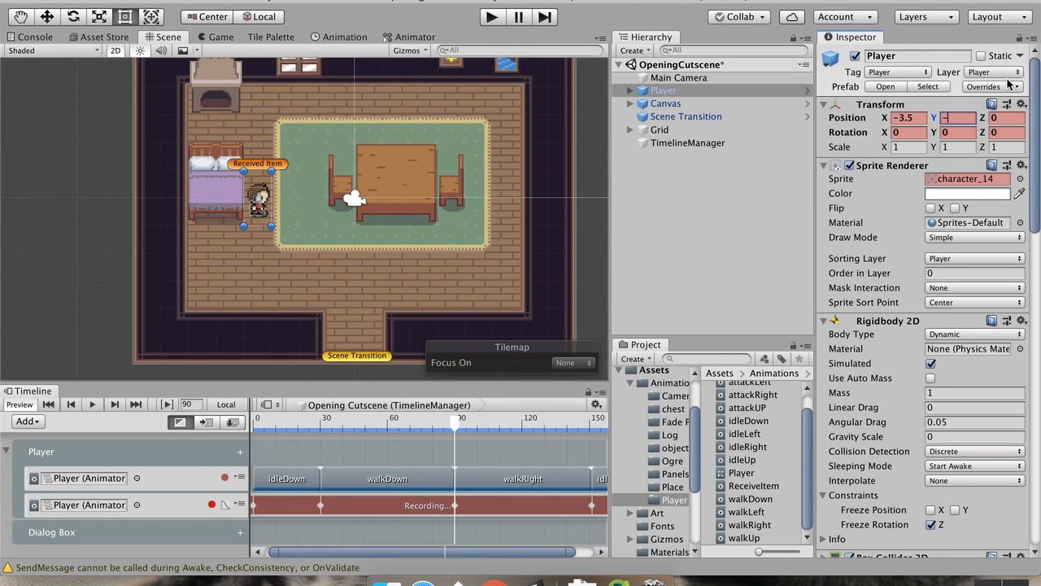
pyautogui.write('2.5')
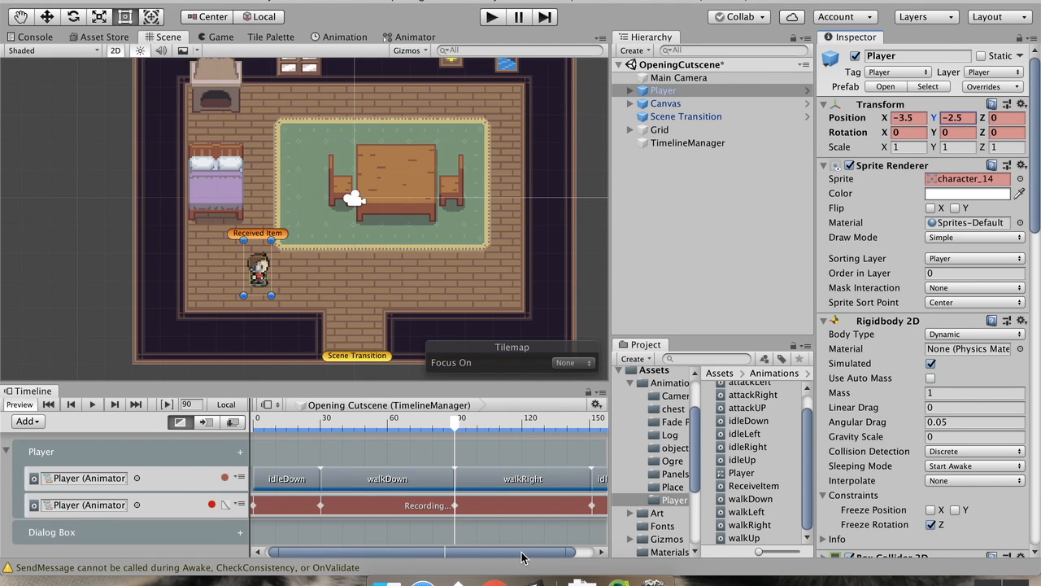
# - Set the player's recorded position at frame 151 to X 0, Y -2.5, and stop recording on the track
pyautogui.moveTo(523, 552); pyautogui.dragTo(540, 552)
pyautogui.moveTo(503, 430); pyautogui.dragTo(574, 425)
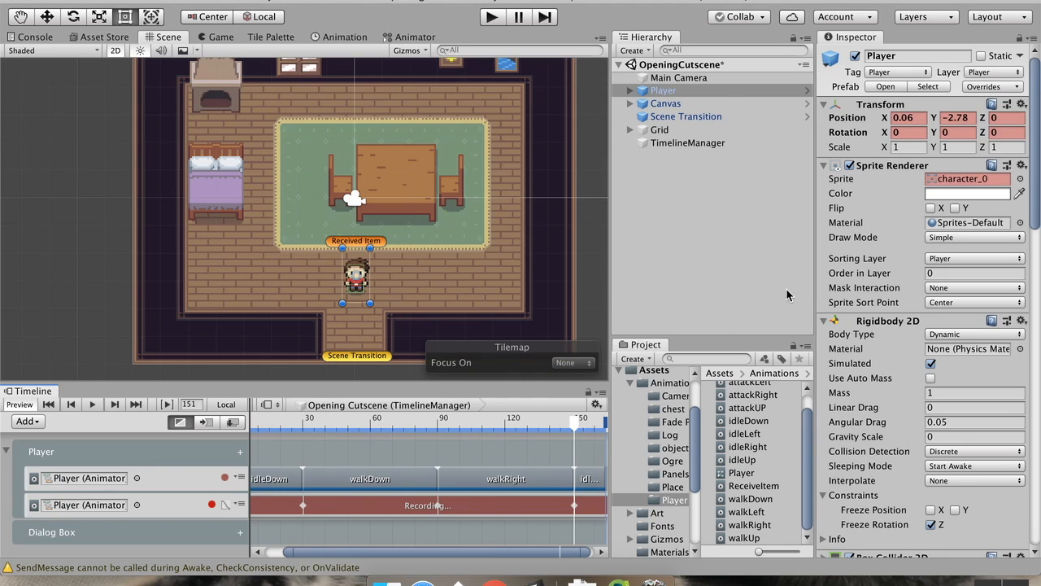
pyautogui.click(915, 117)
pyautogui.write('0')
pyautogui.press('Tab')
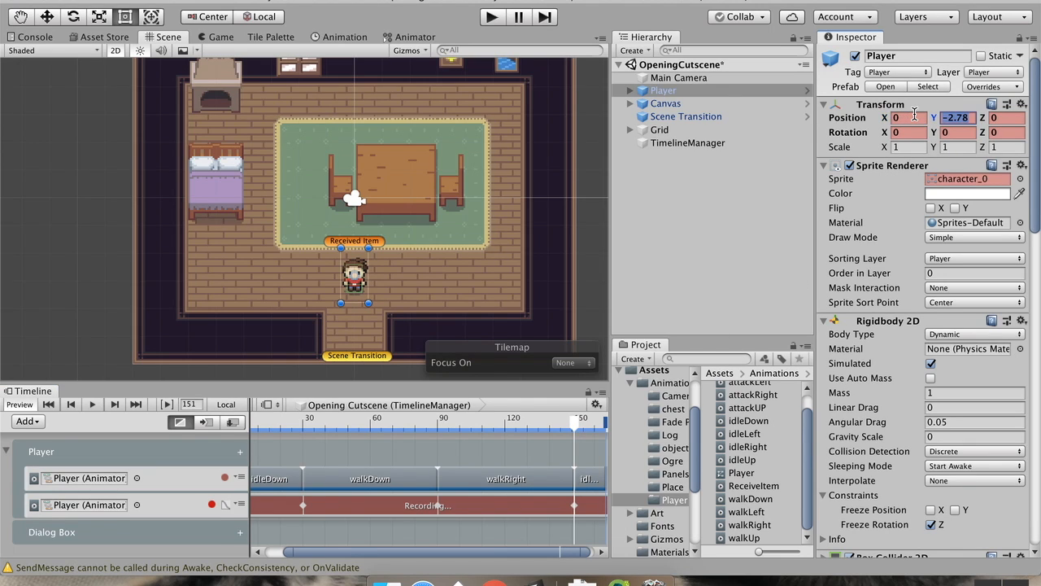
pyautogui.write('-2')
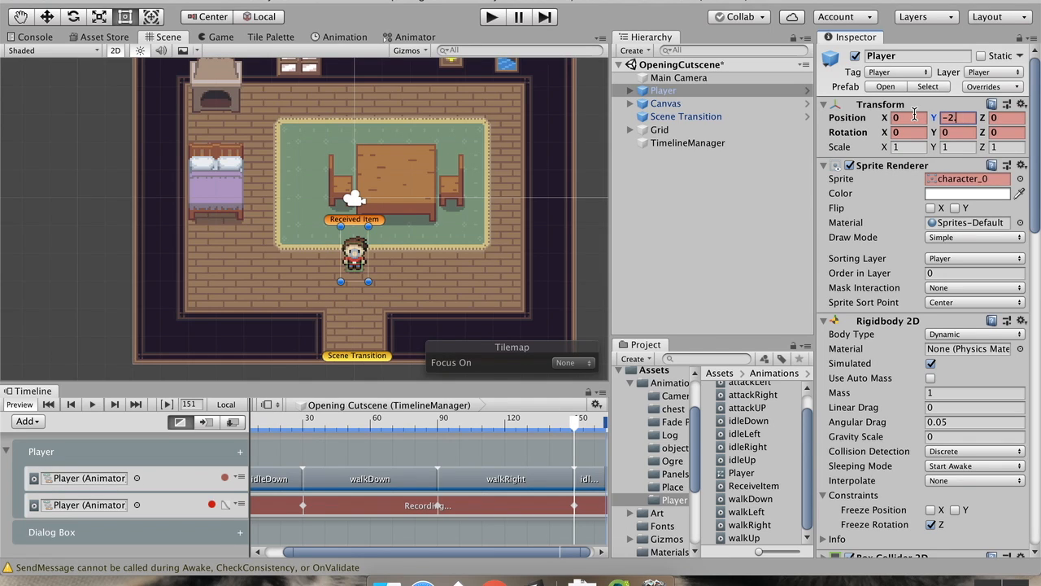
pyautogui.write('.5')
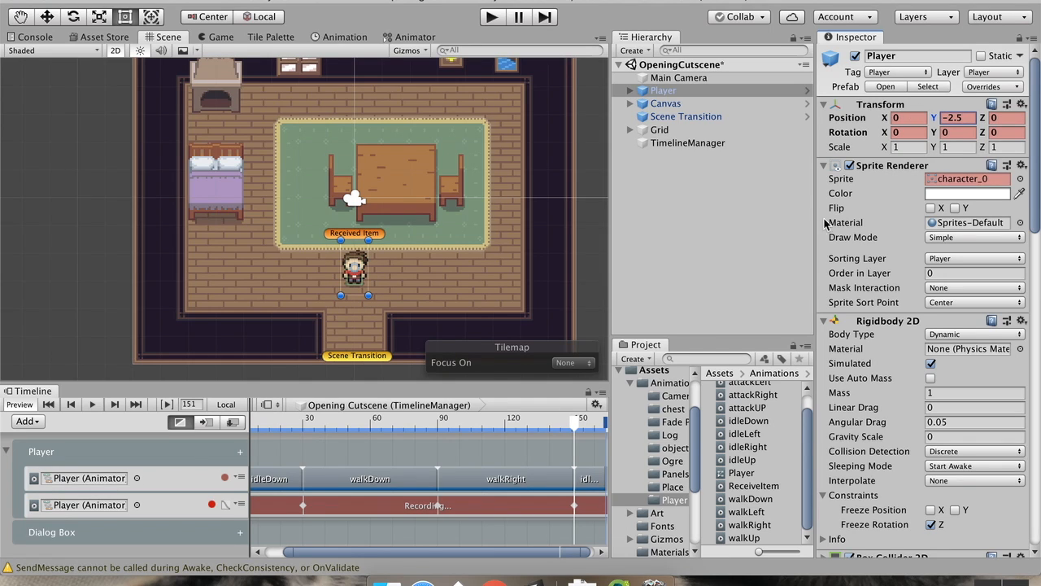
pyautogui.click(211, 504)
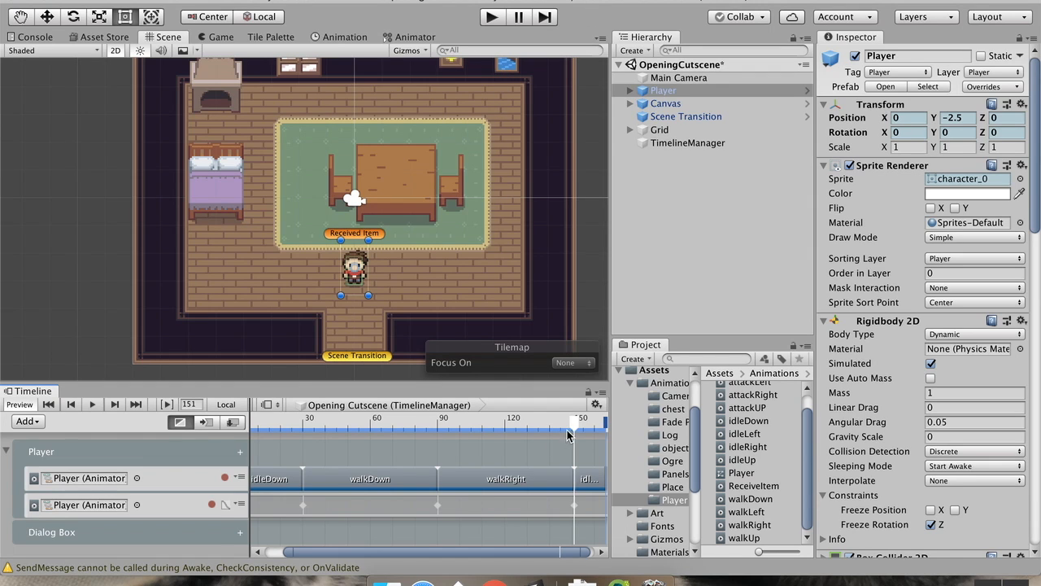
# - Return the timeline to frame 0, play-test the cutscene in the game, and stop the playback
pyautogui.moveTo(576, 422); pyautogui.dragTo(244, 422)
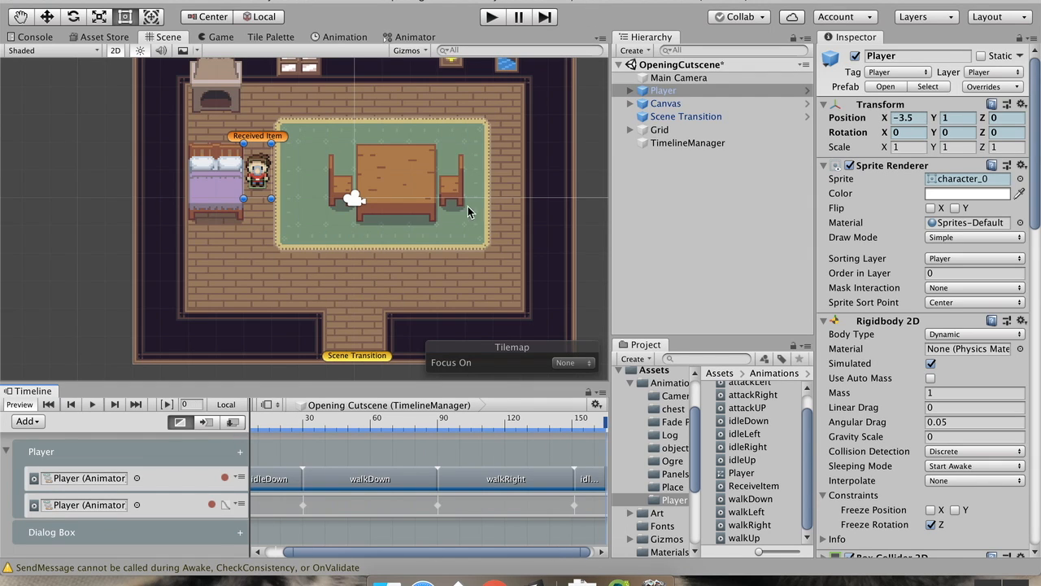
pyautogui.click(491, 16)
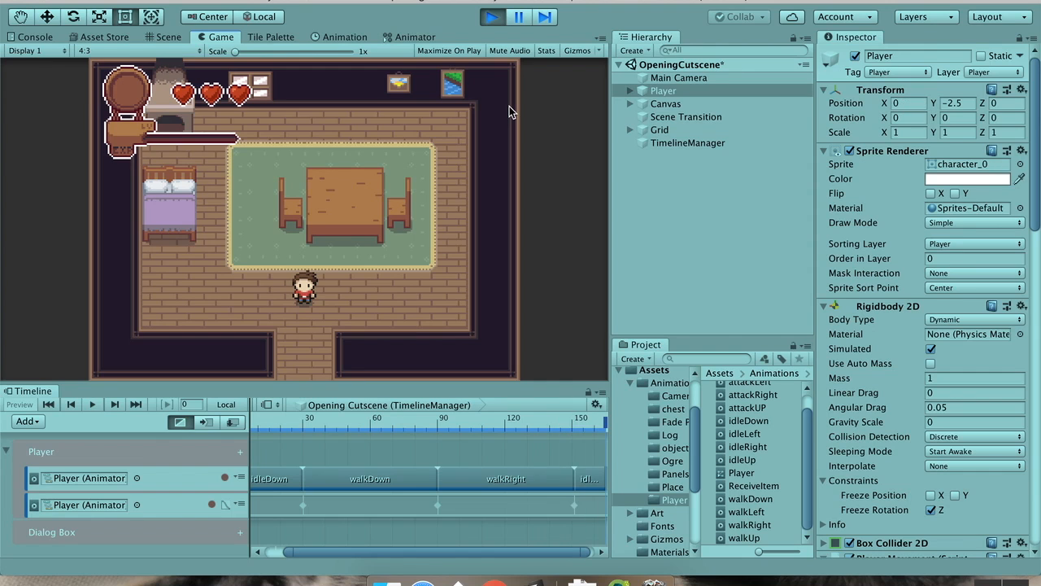
pyautogui.click(494, 17)
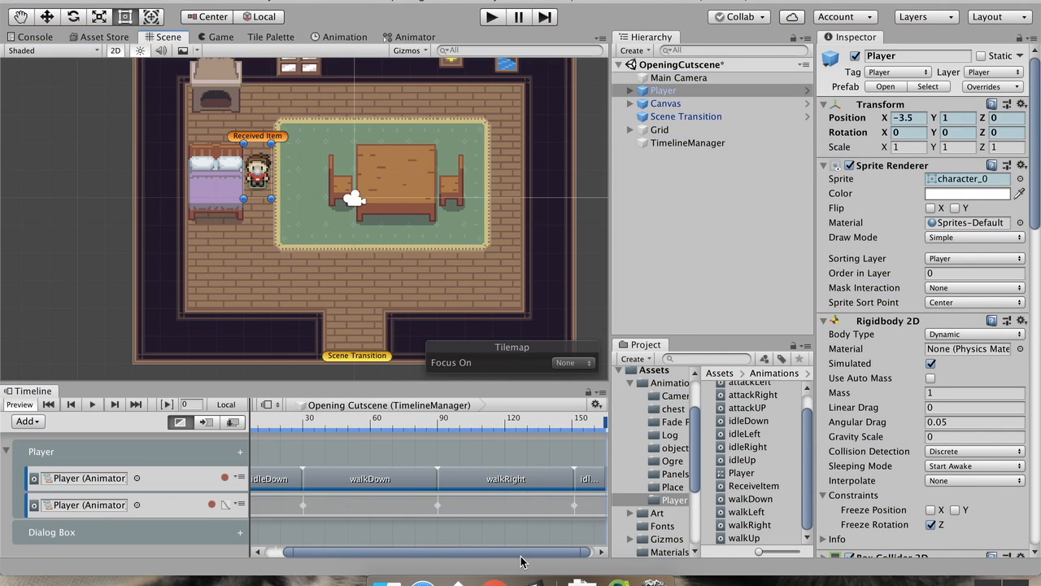
# - Show the position curves of the recorded Player track, select all their keys, and hide the curves again
pyautogui.click(690, 143)
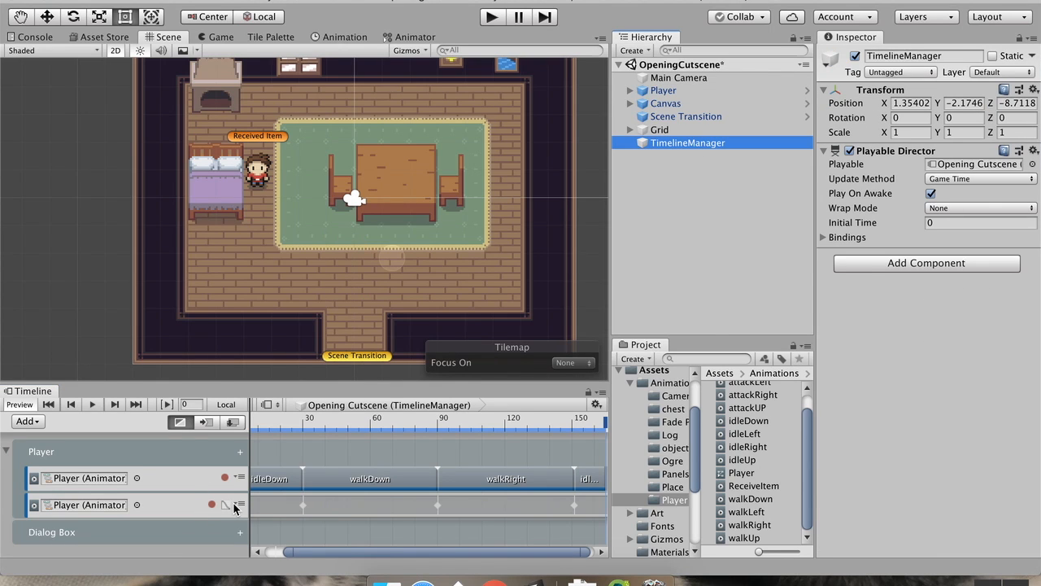
pyautogui.rightClick(233, 507)
pyautogui.click(228, 508)
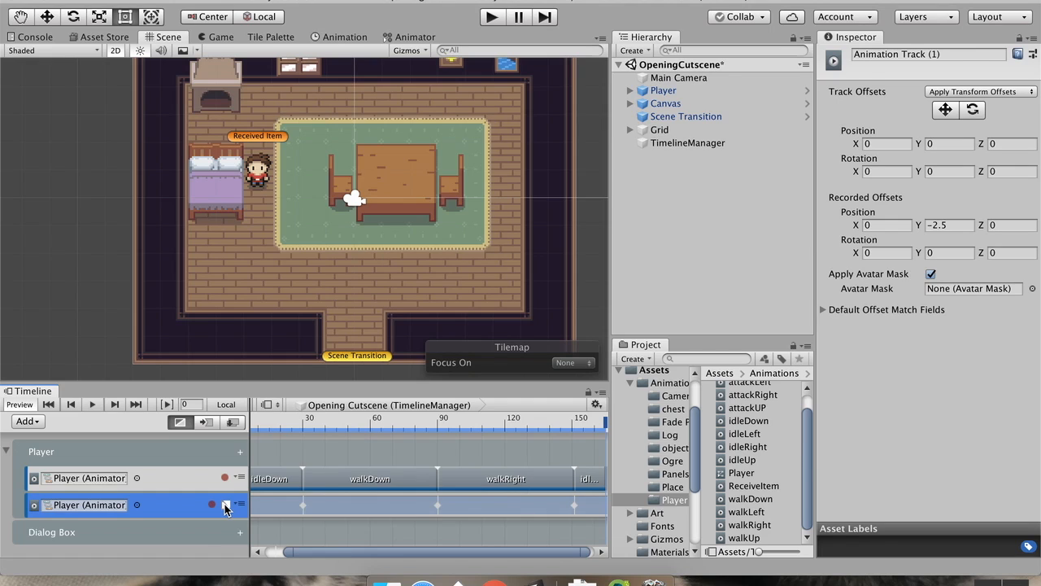
pyautogui.click(227, 506)
pyautogui.scroll(-2, 297, 492)
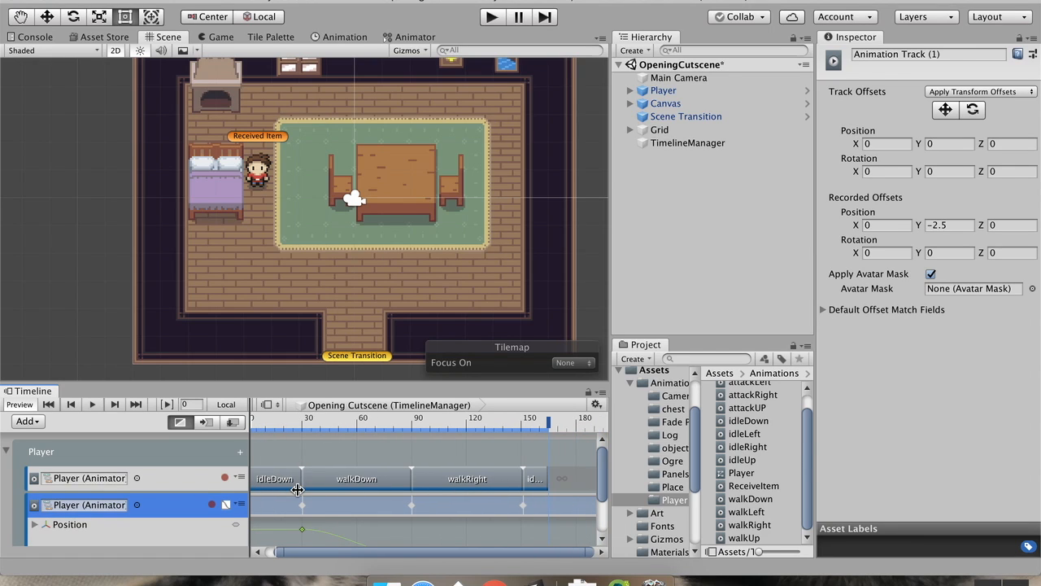
pyautogui.scroll(-1, 472, 514)
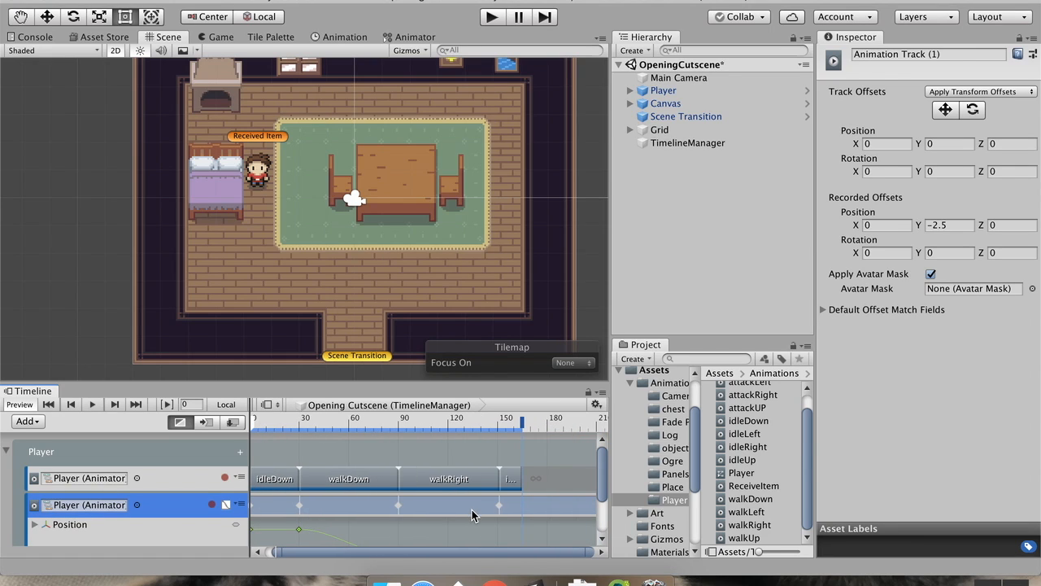
pyautogui.moveTo(602, 472)
pyautogui.mouseDown()
pyautogui.moveTo(601, 502)
pyautogui.moveTo(603, 489)
pyautogui.mouseUp()
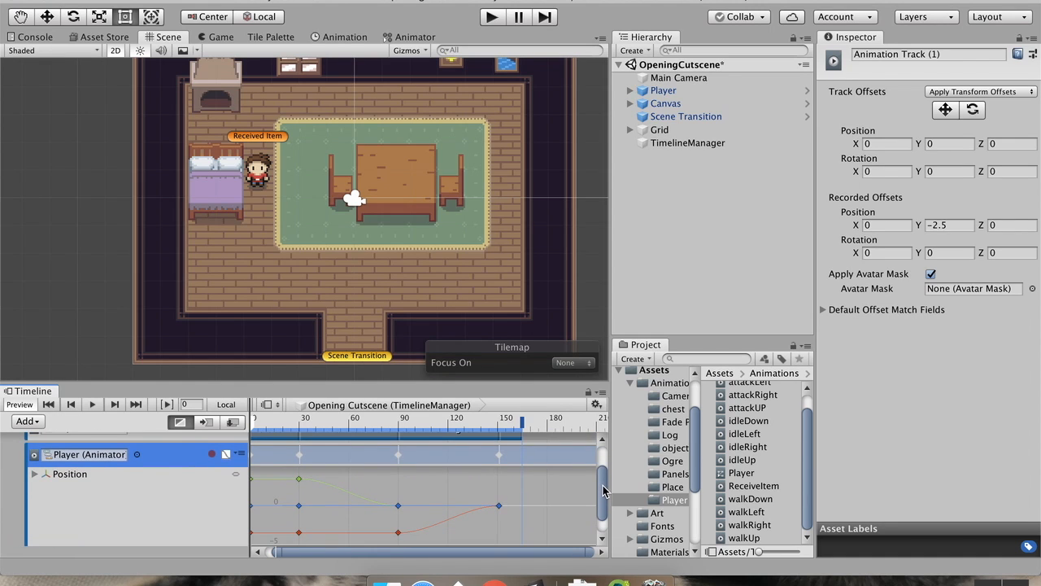
pyautogui.moveTo(534, 538); pyautogui.dragTo(263, 493)
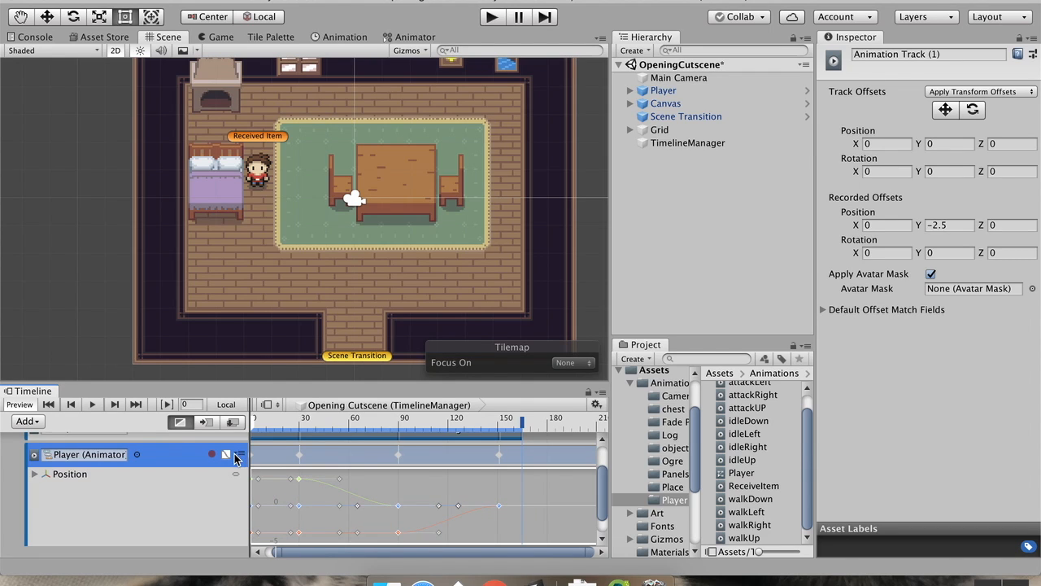
pyautogui.rightClick(290, 485)
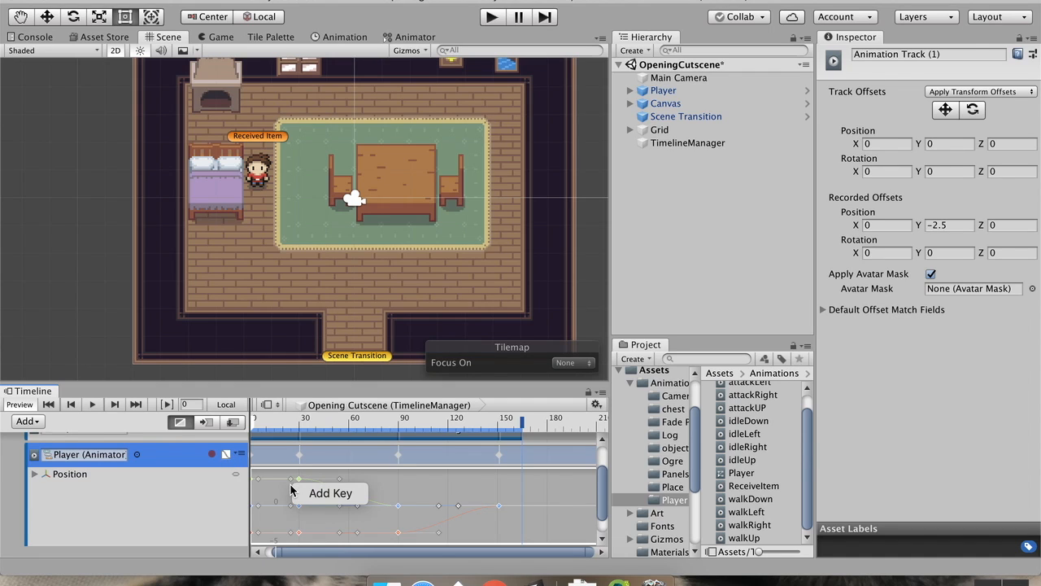
pyautogui.click(274, 490)
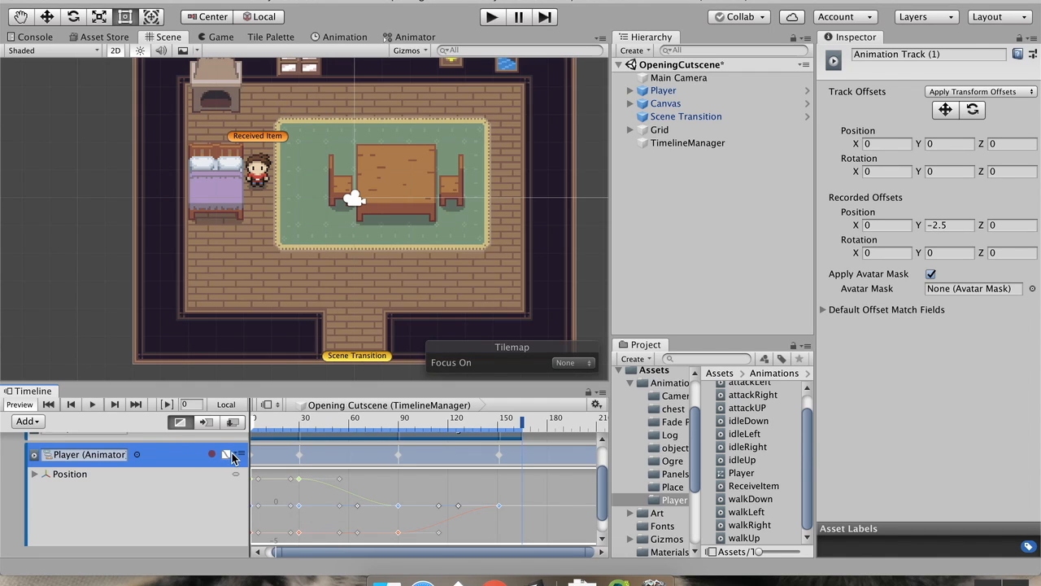
pyautogui.click(237, 478)
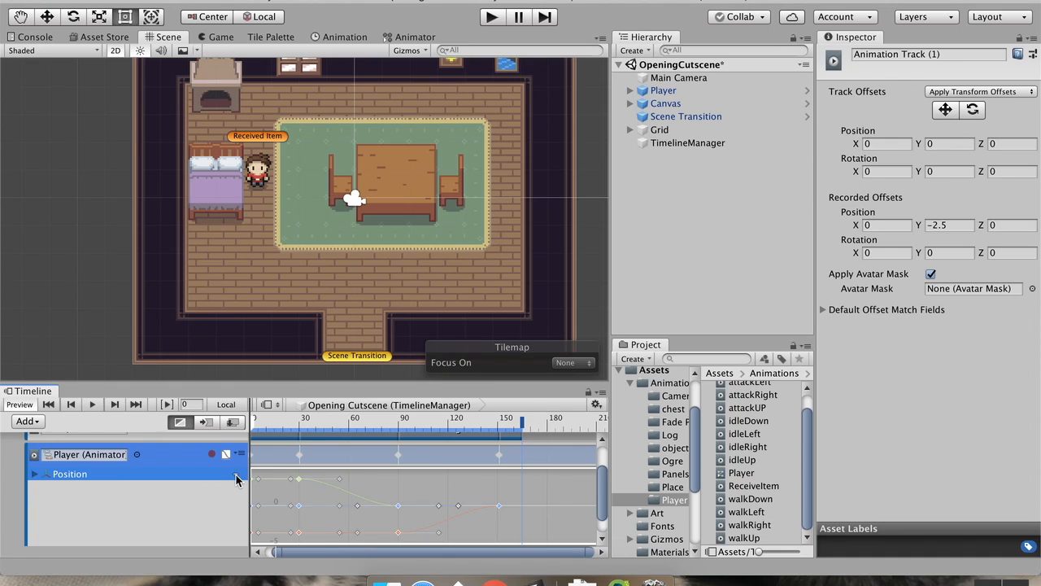
pyautogui.click(226, 454)
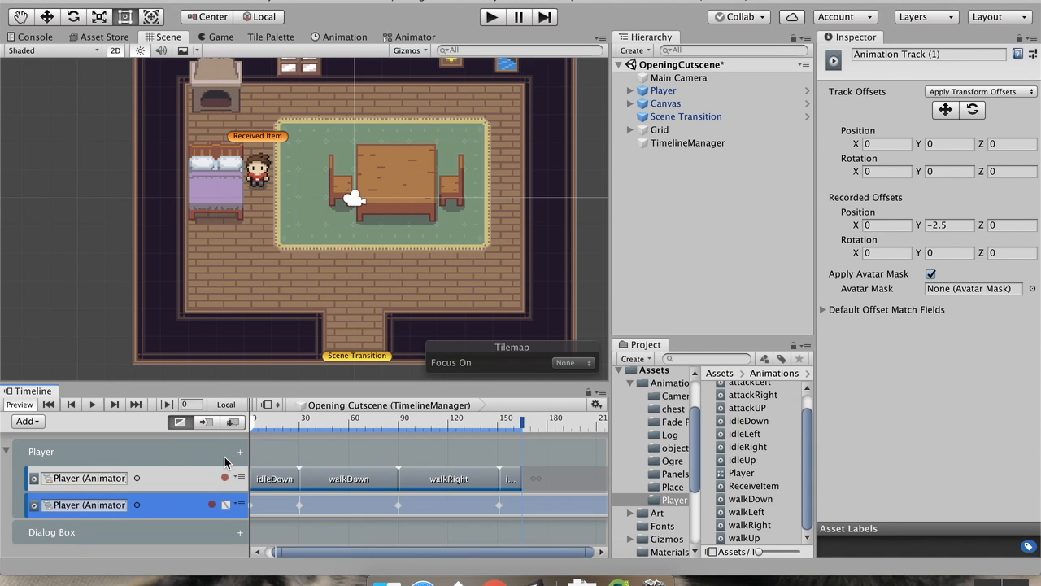
pyautogui.rightClick(309, 511)
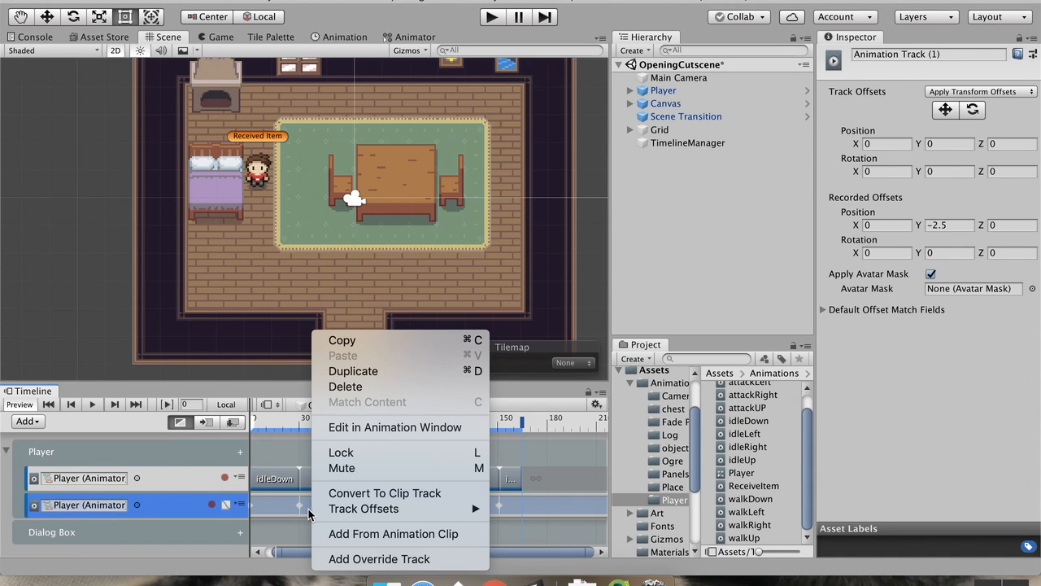
pyautogui.moveTo(354, 512)
pyautogui.click(290, 506)
pyautogui.moveTo(509, 509); pyautogui.dragTo(228, 497)
pyautogui.click(298, 505)
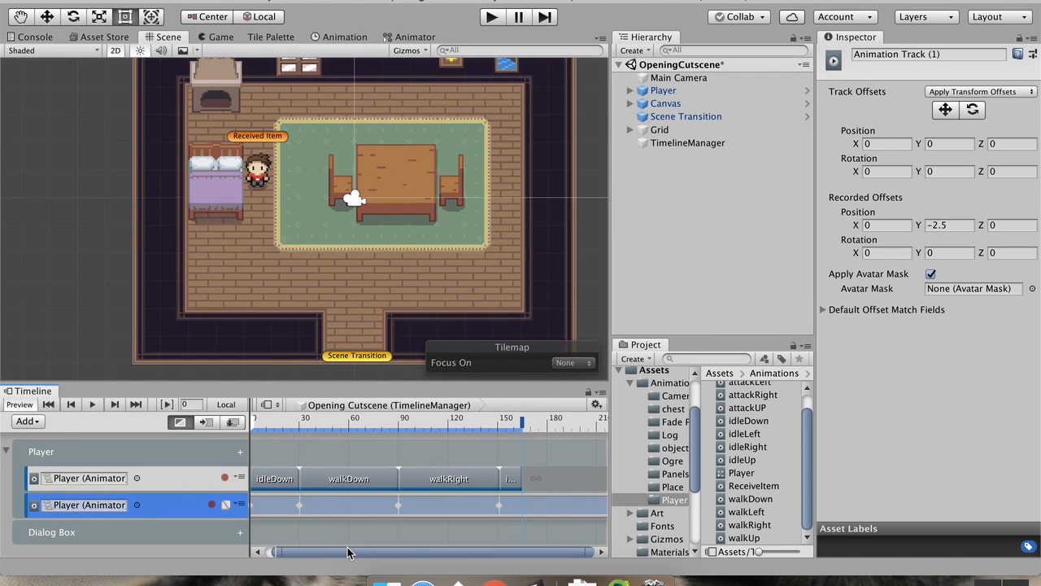
pyautogui.hscroll(-1, 306, 540)
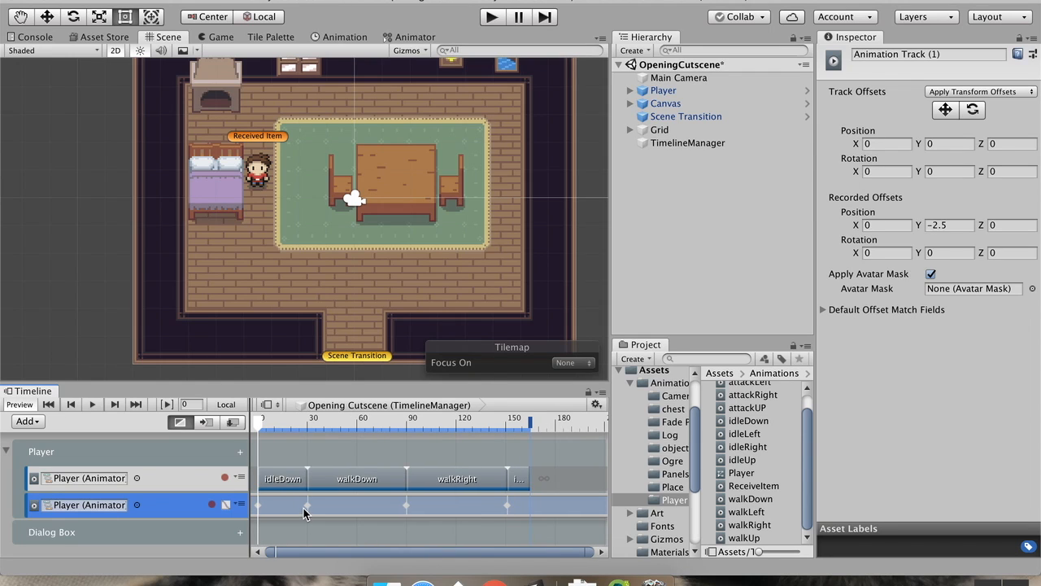
pyautogui.rightClick(303, 507)
pyautogui.moveTo(340, 512)
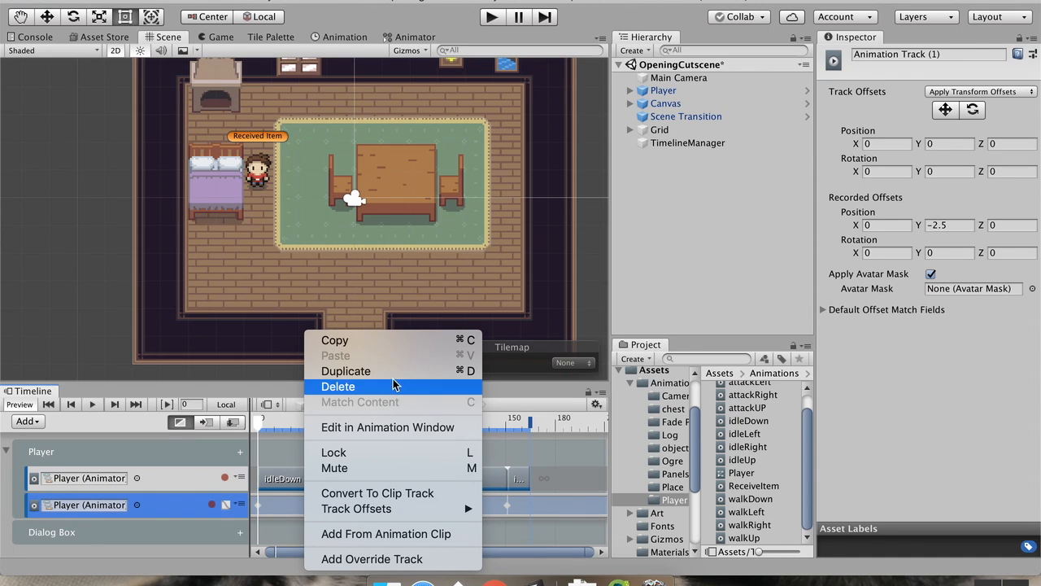
pyautogui.click(181, 509)
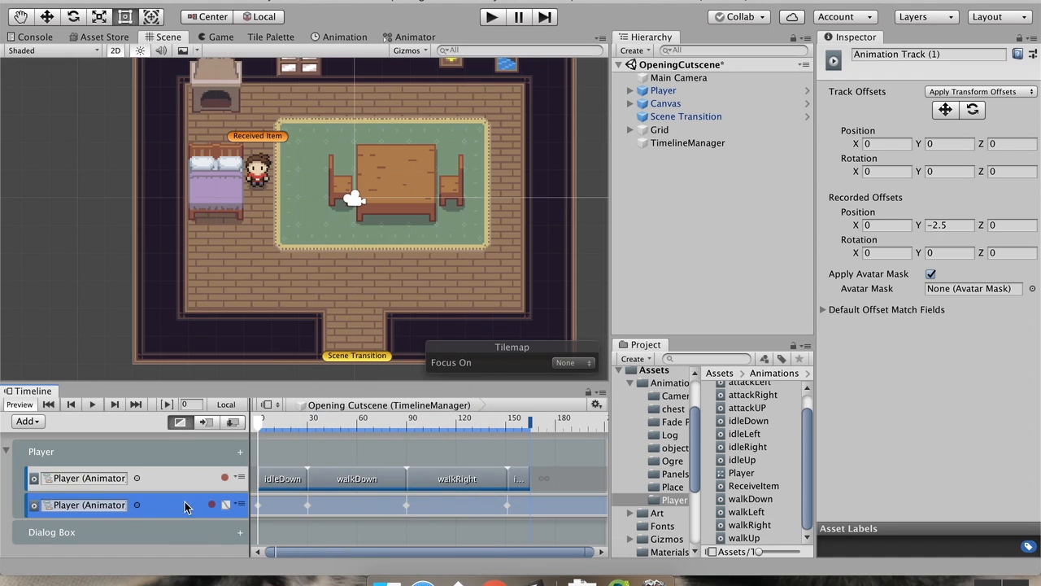
# - Open the recorded Player track for editing in the Animation window
pyautogui.click(241, 506)
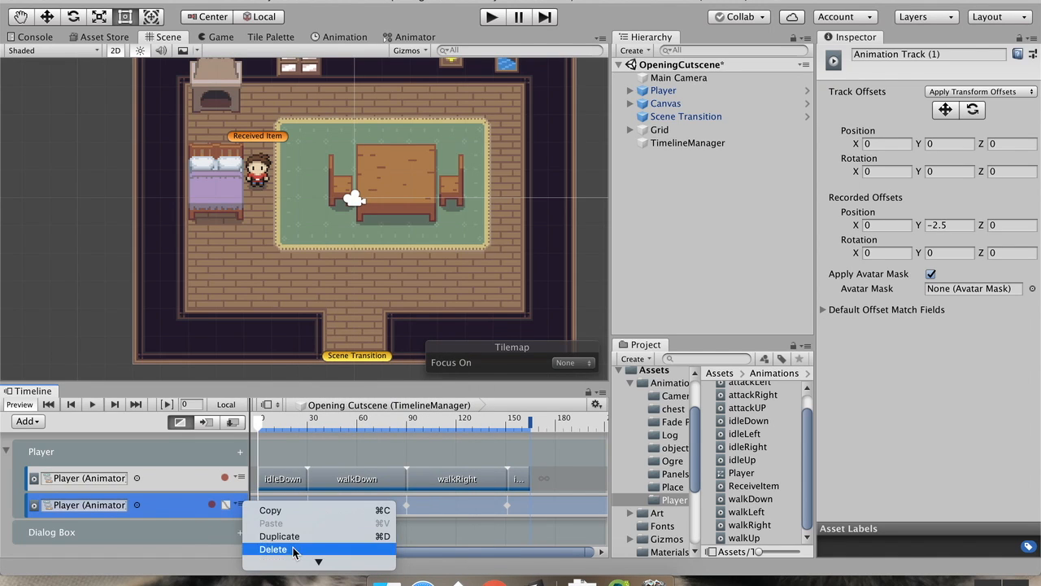
pyautogui.moveTo(318, 560)
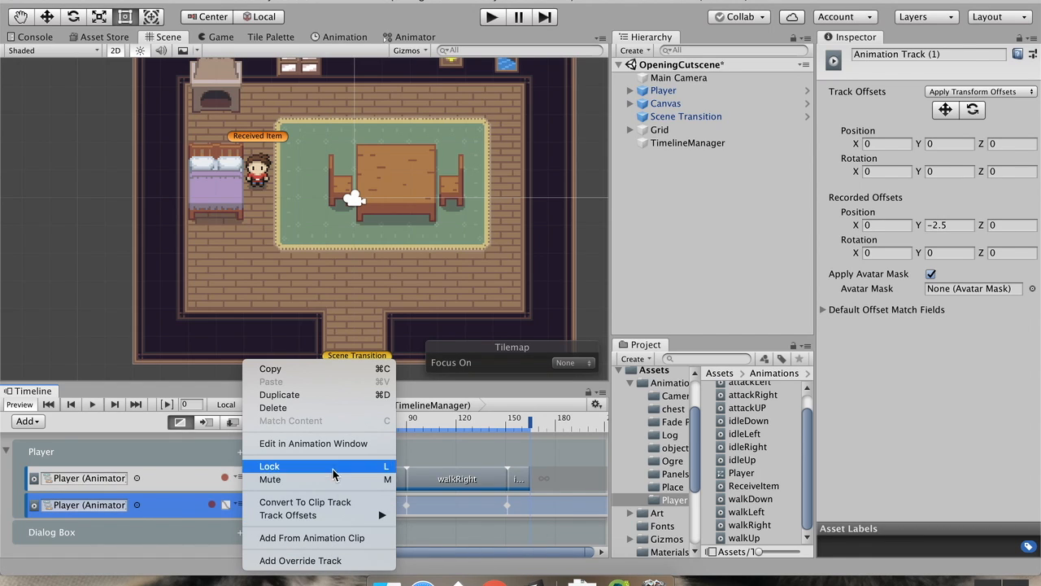
pyautogui.click(339, 448)
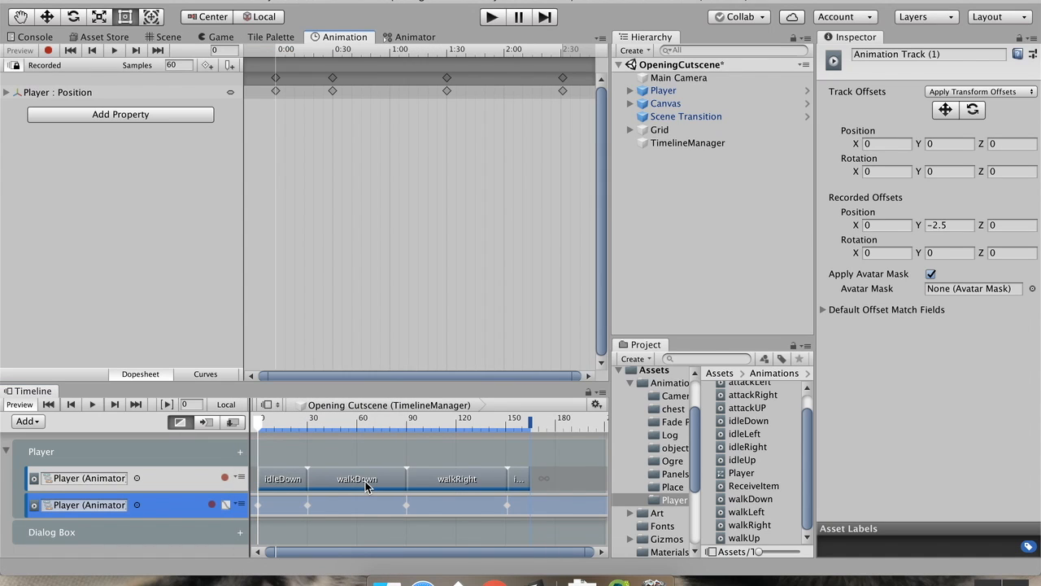
# - Select all the recorded Player position keys and change the type of both their tangents
pyautogui.moveTo(567, 116); pyautogui.dragTo(271, 62)
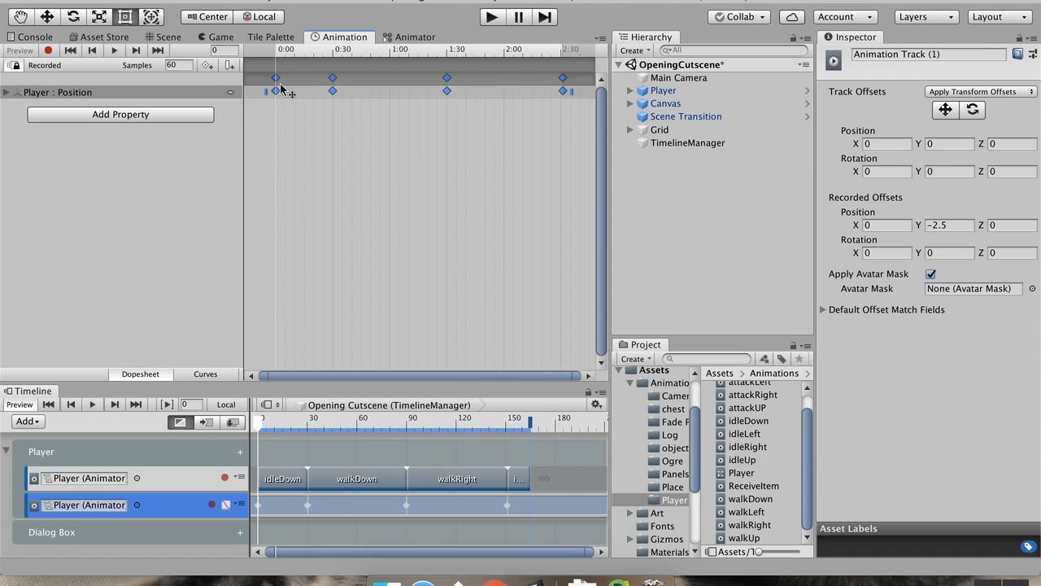
pyautogui.rightClick(277, 91)
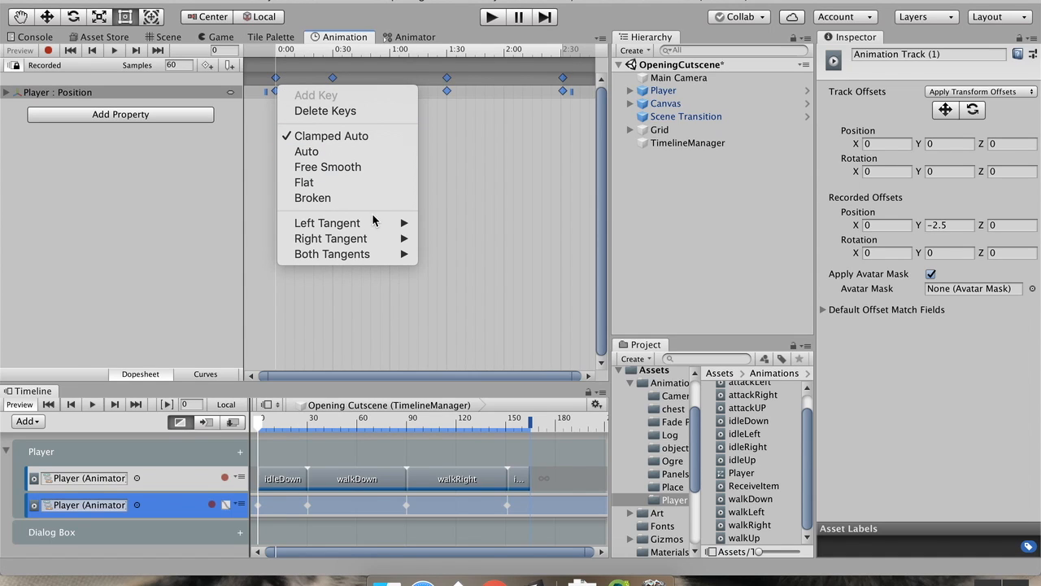
pyautogui.moveTo(395, 254)
pyautogui.click(439, 269)
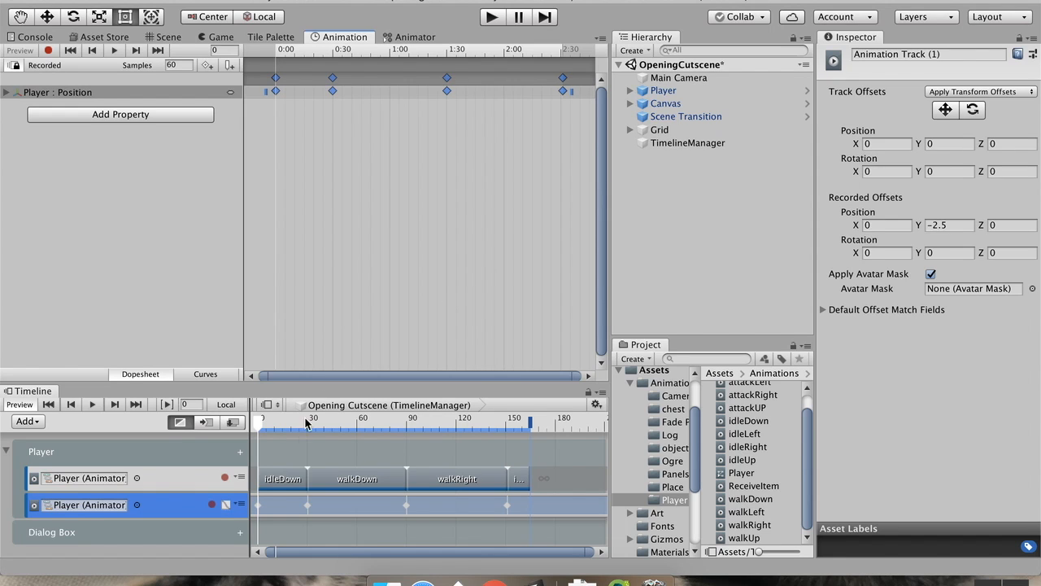
pyautogui.rightClick(284, 509)
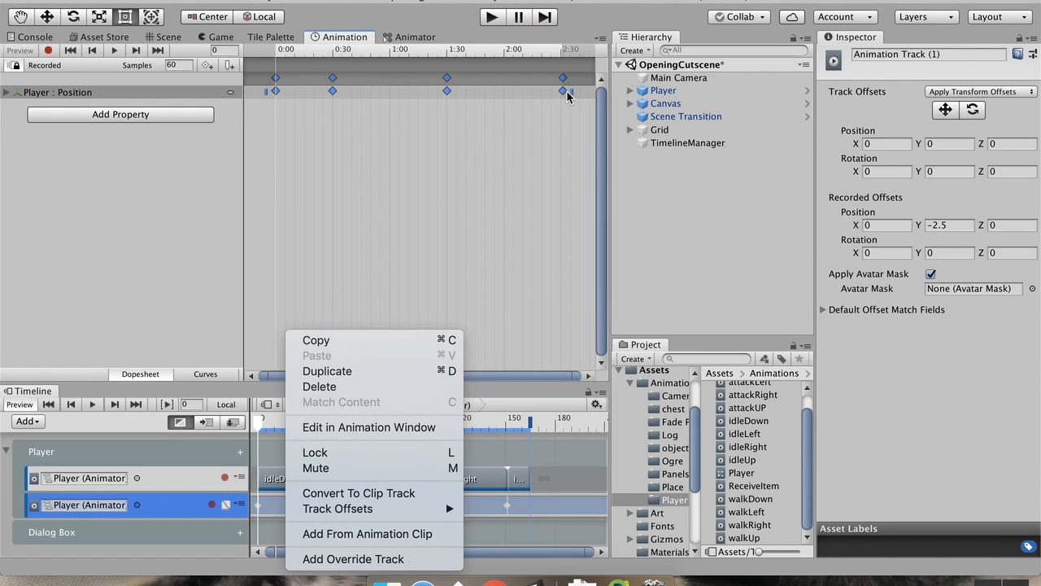
# - Check which tangent type the recorded Player position keys use
pyautogui.rightClick(333, 92)
pyautogui.moveTo(389, 260)
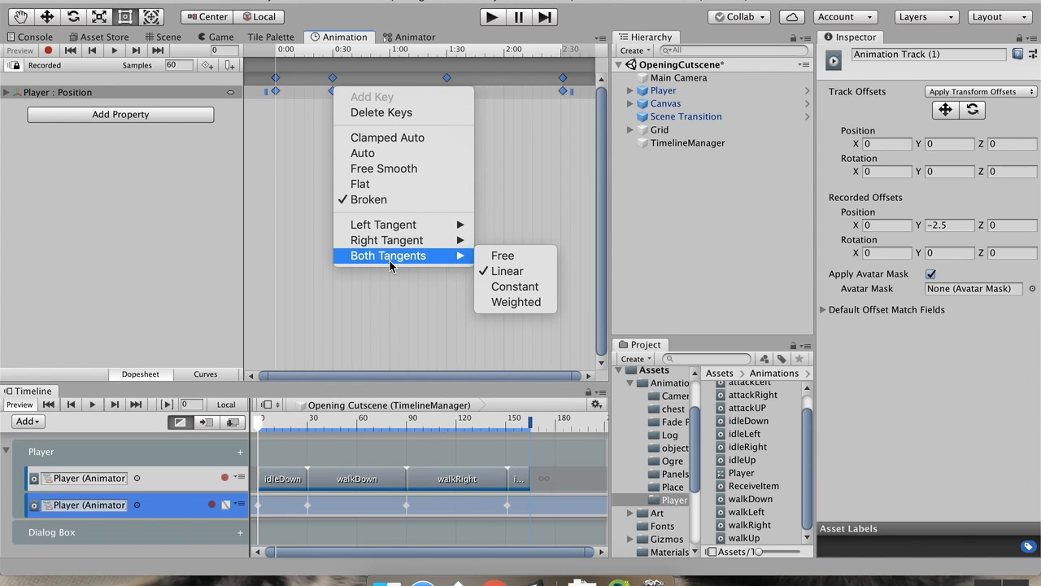
pyautogui.click(294, 252)
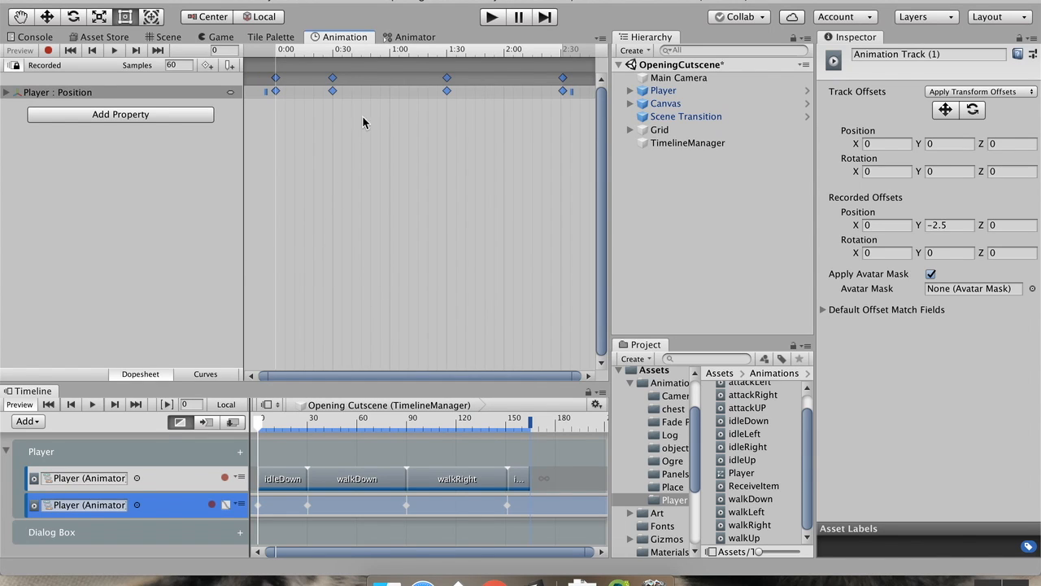
# - Return to the Scene view, play-test the cutscene with the current key tangents, and stop the playback
pyautogui.click(163, 37)
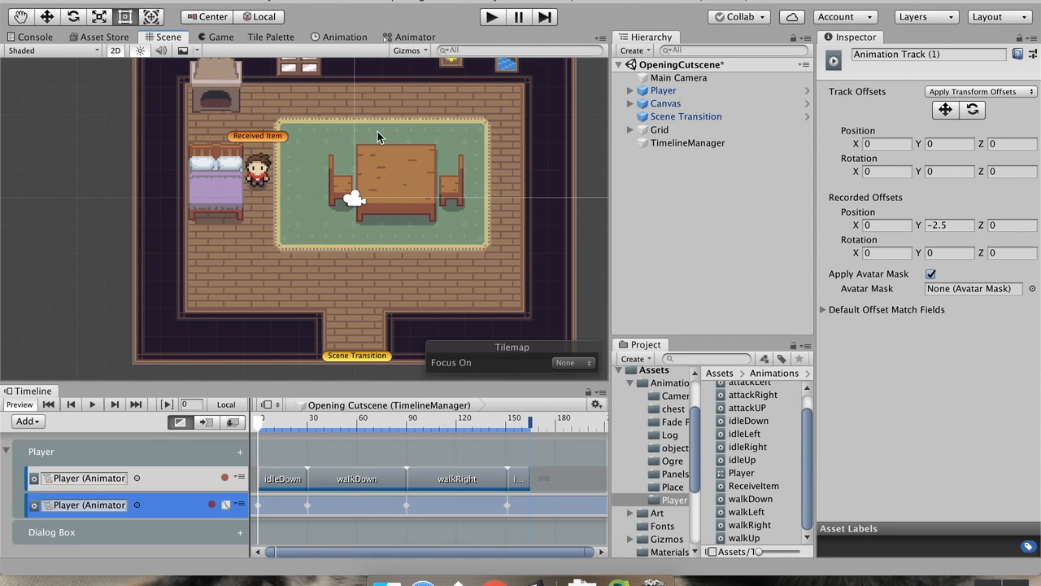
pyautogui.click(492, 17)
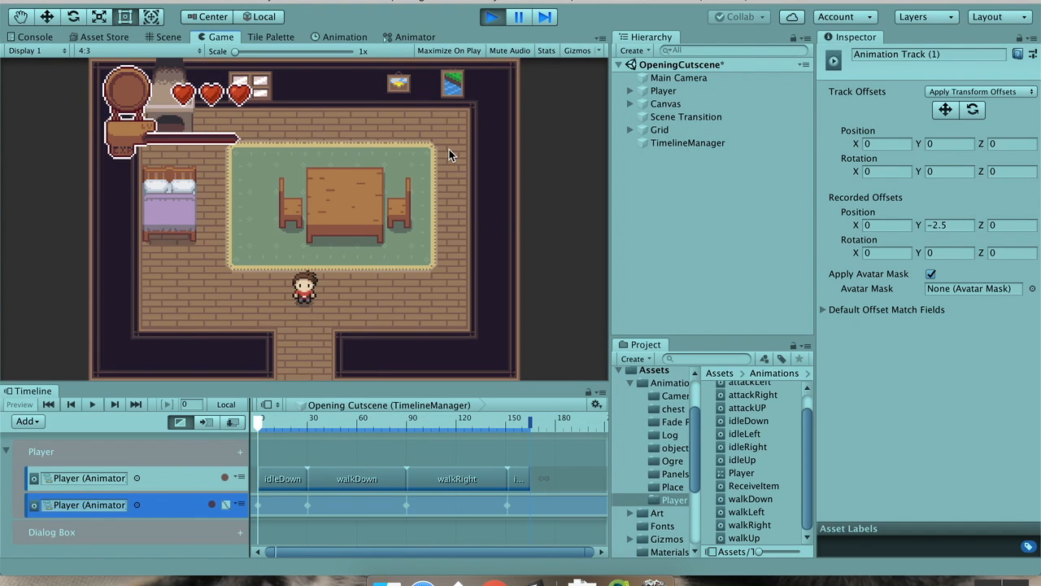
pyautogui.click(488, 16)
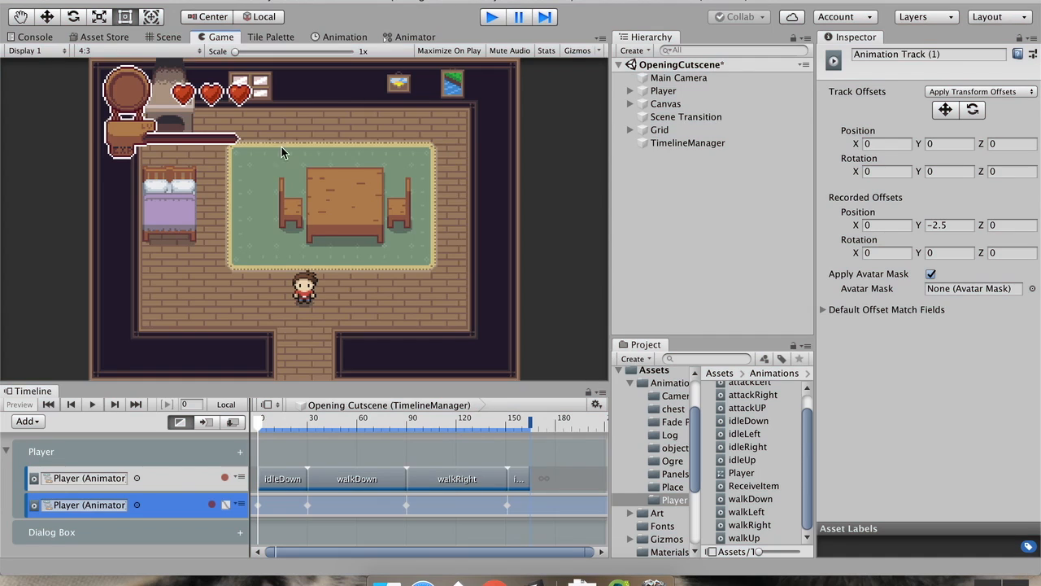
# - With the playhead at frame 151, add an Activation Track to the Dialog Box group and bind the Canvas's dialog box object to it
pyautogui.scroll(-4, 360, 298)
pyautogui.moveTo(358, 295); pyautogui.dragTo(308, 194, button='middle')
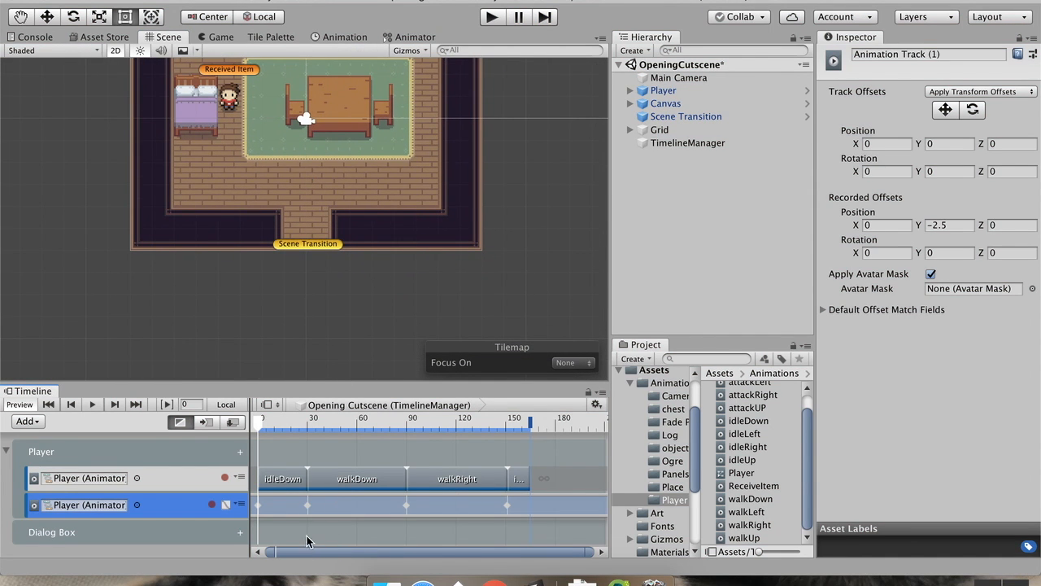
pyautogui.click(138, 530)
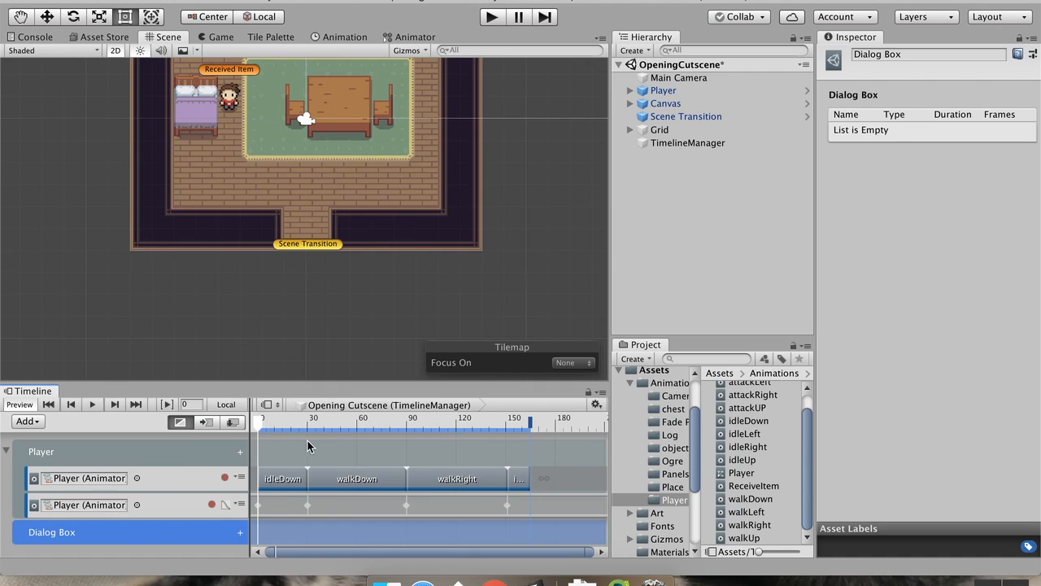
pyautogui.moveTo(260, 423); pyautogui.dragTo(506, 440)
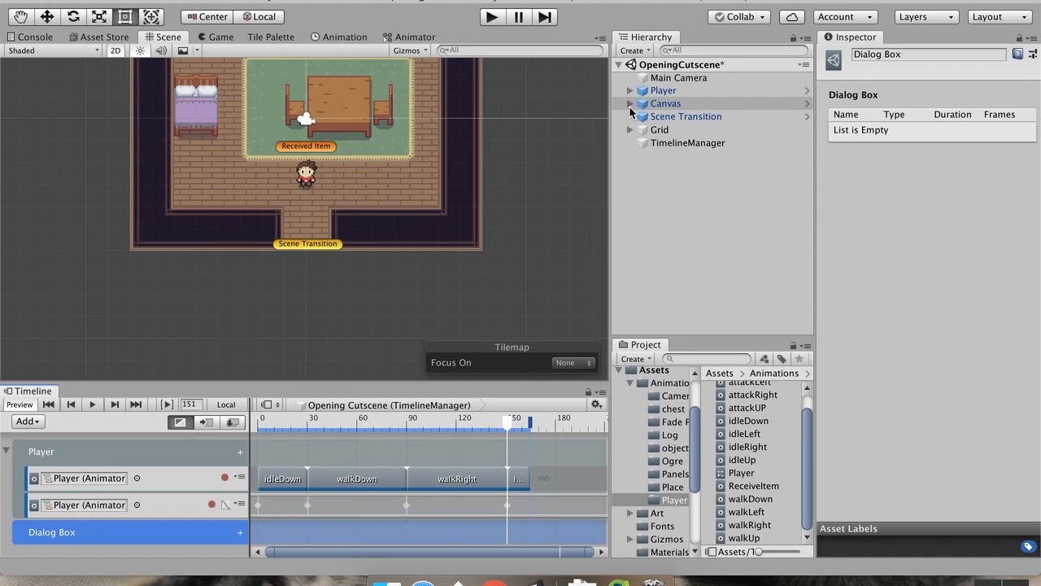
pyautogui.click(240, 533)
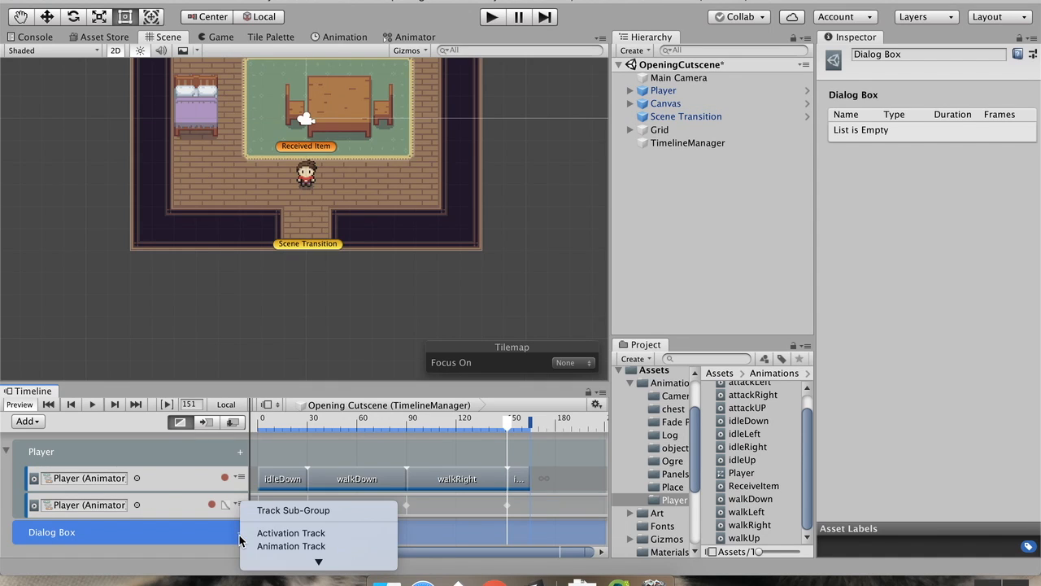
pyautogui.click(278, 533)
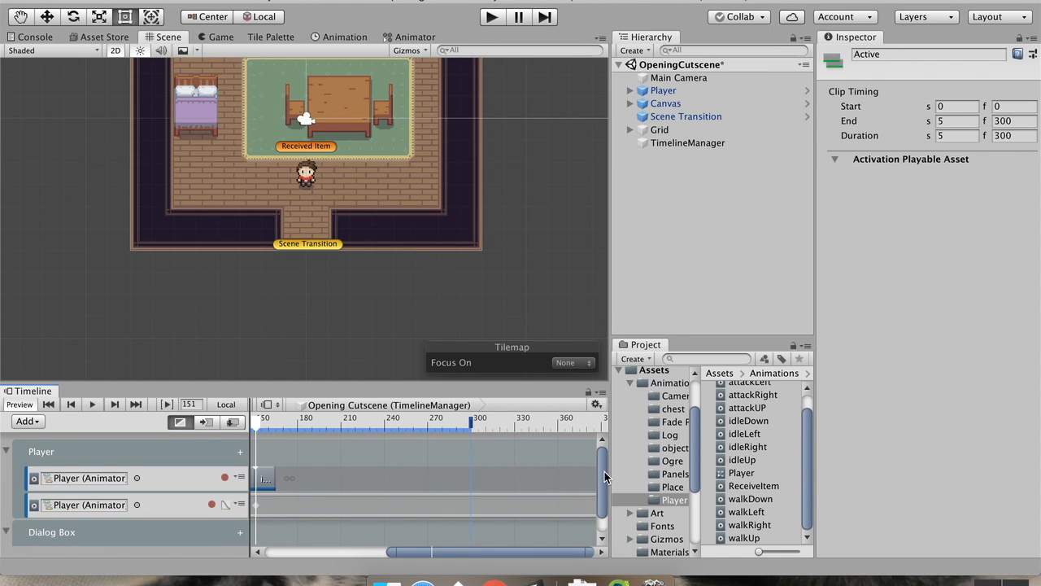
pyautogui.scroll(-1, 615, 508)
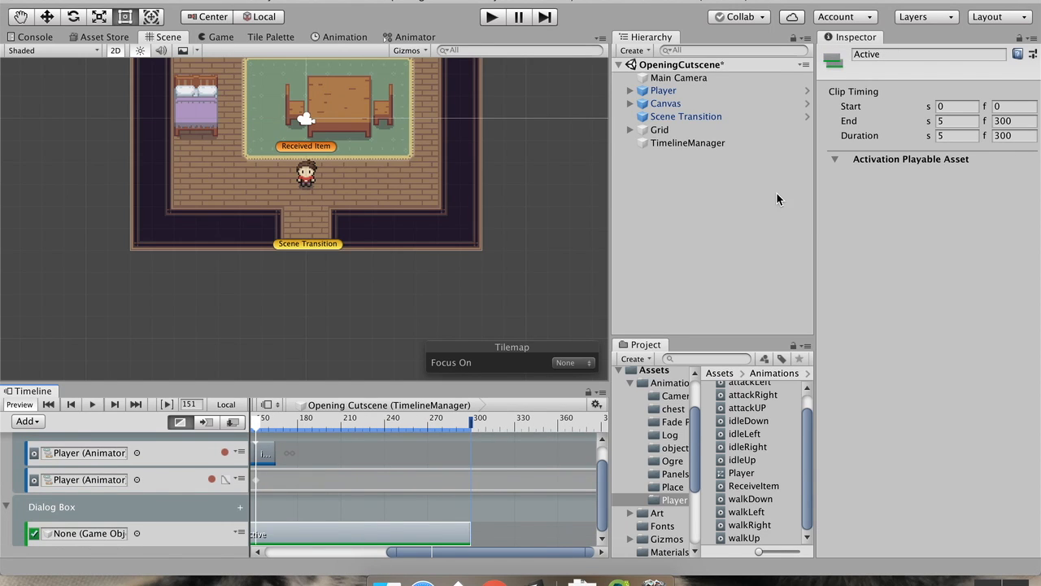
pyautogui.click(628, 104)
pyautogui.moveTo(685, 129)
pyautogui.mouseDown()
pyautogui.moveTo(124, 480)
pyautogui.moveTo(81, 537)
pyautogui.mouseUp()
# - Make the dialog box's Active clip start at frame 151 and shorten it to end at frame 241
pyautogui.moveTo(411, 552); pyautogui.dragTo(295, 561)
pyautogui.click(307, 554)
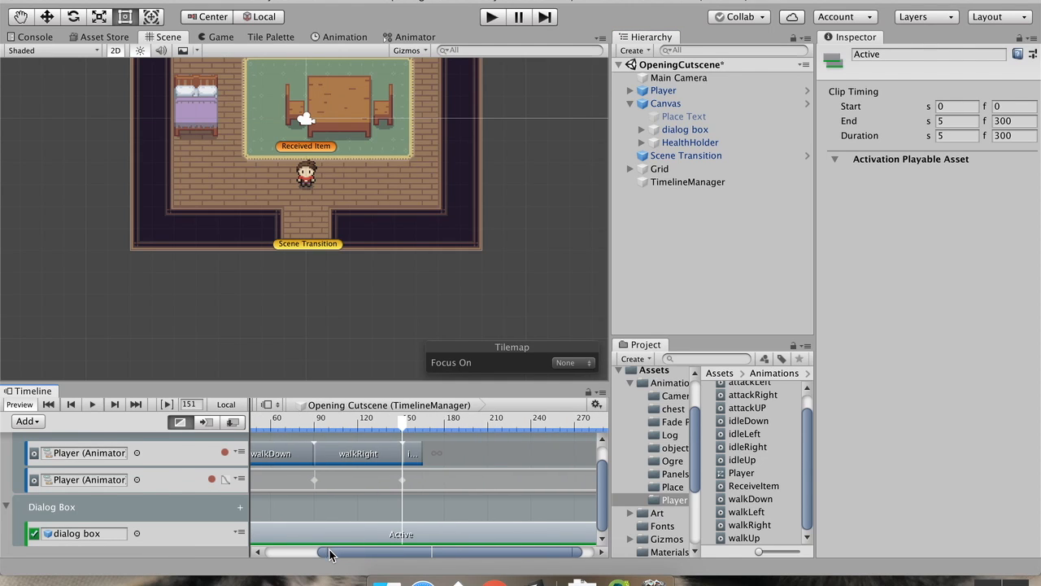
pyautogui.moveTo(401, 533); pyautogui.dragTo(497, 537)
pyautogui.moveTo(420, 555); pyautogui.dragTo(587, 555)
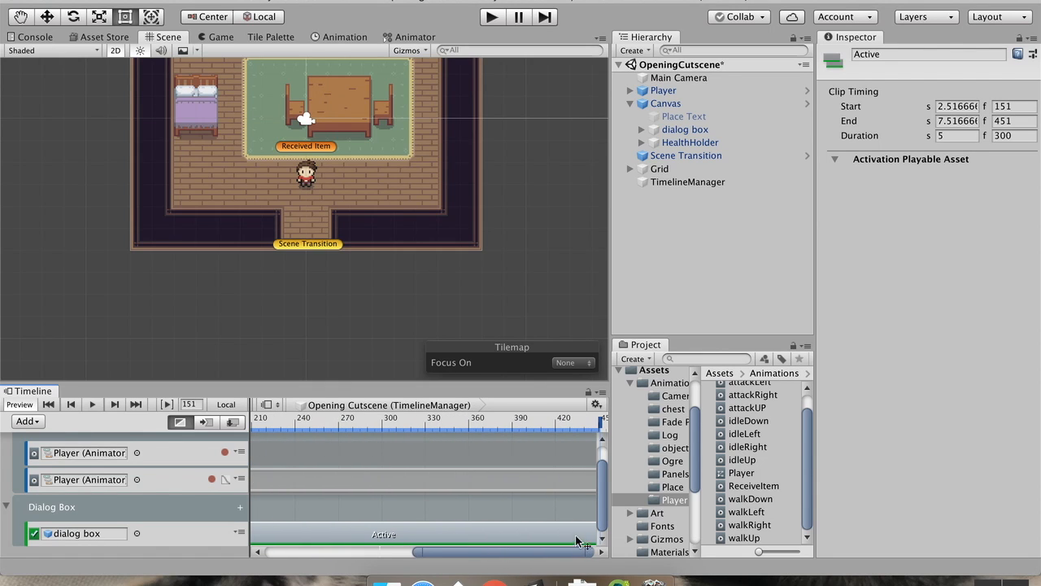
pyautogui.scroll(-3, 569, 519)
pyautogui.moveTo(585, 530); pyautogui.dragTo(440, 519)
pyautogui.moveTo(415, 521); pyautogui.dragTo(418, 522)
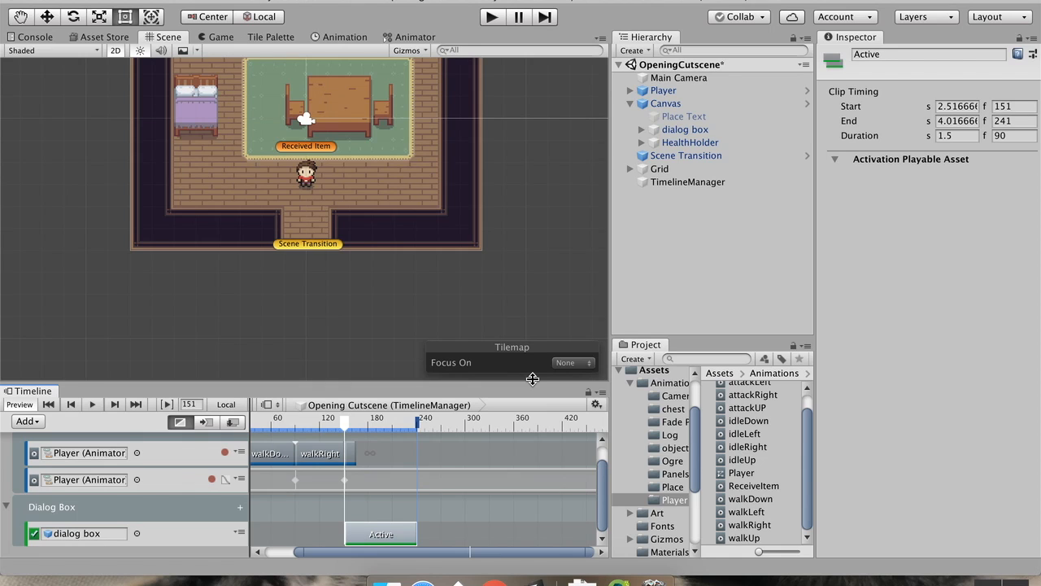
# - Set the text inside the Canvas's dialog box to "I wonder where dad went?"
pyautogui.click(679, 131)
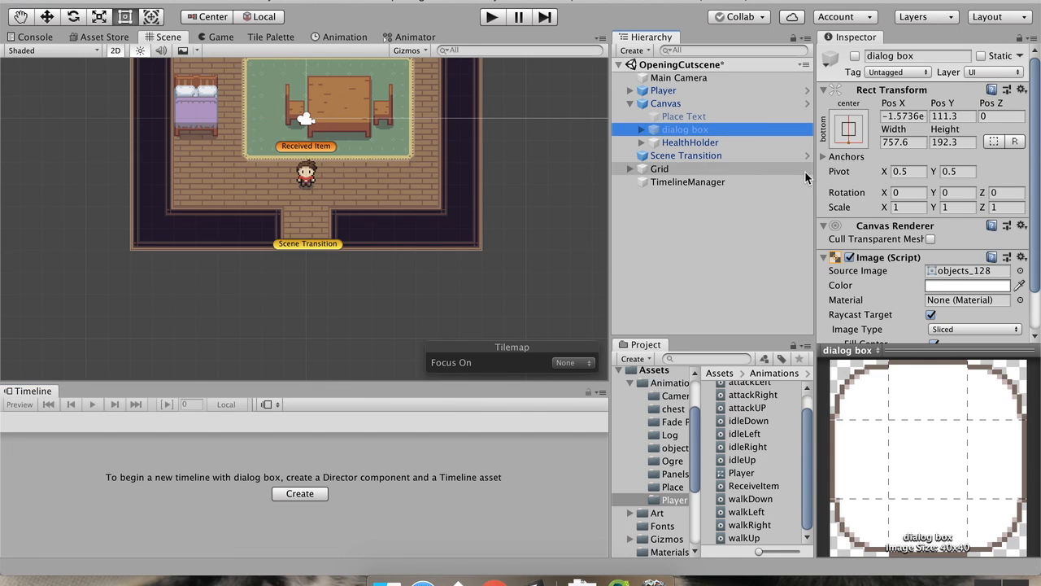
pyautogui.scroll(-3, 920, 240)
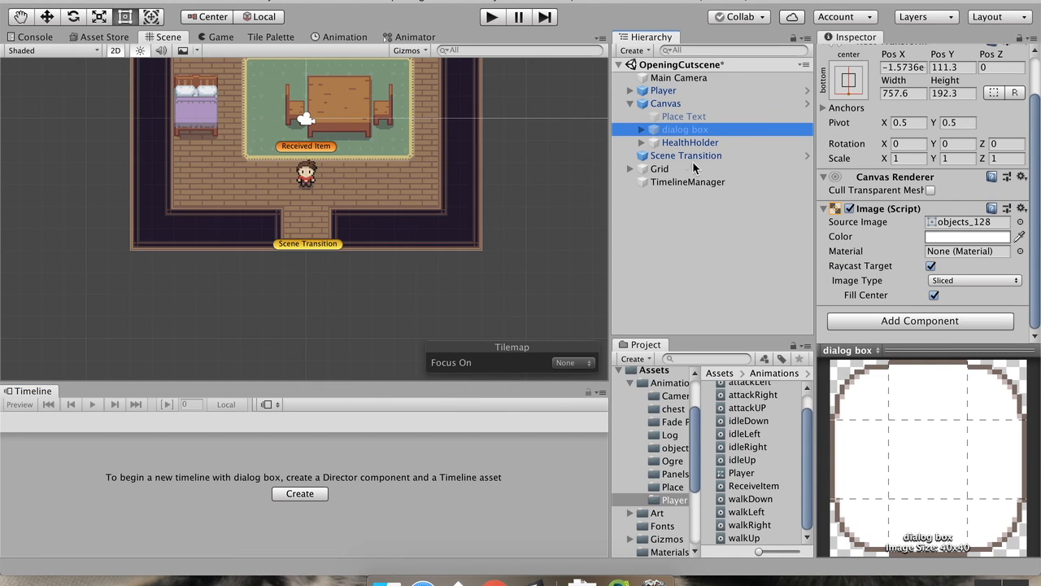
pyautogui.click(641, 130)
pyautogui.click(679, 143)
pyautogui.click(927, 241)
pyautogui.doubleClick(928, 241)
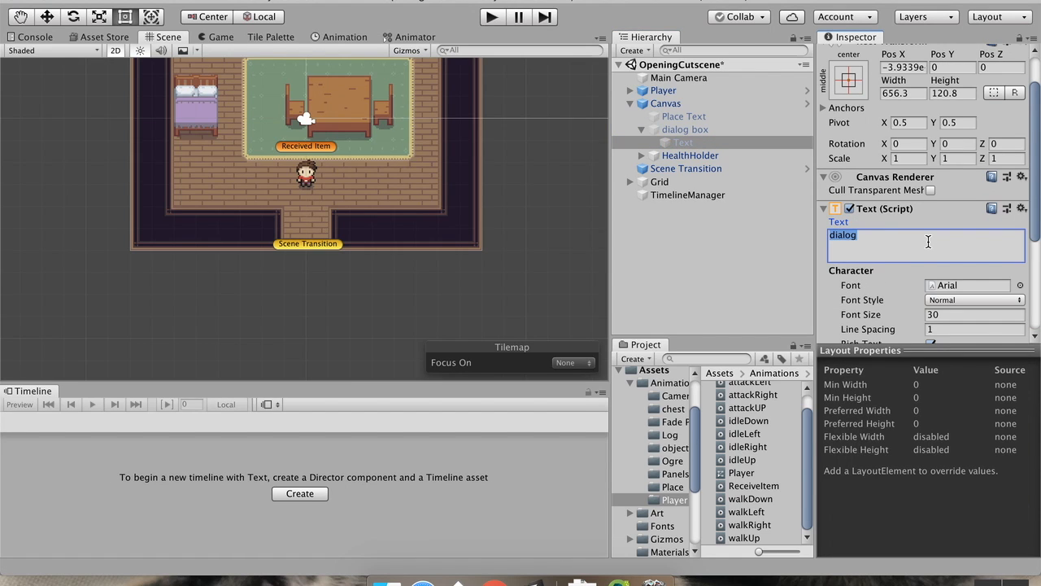
pyautogui.write('I')
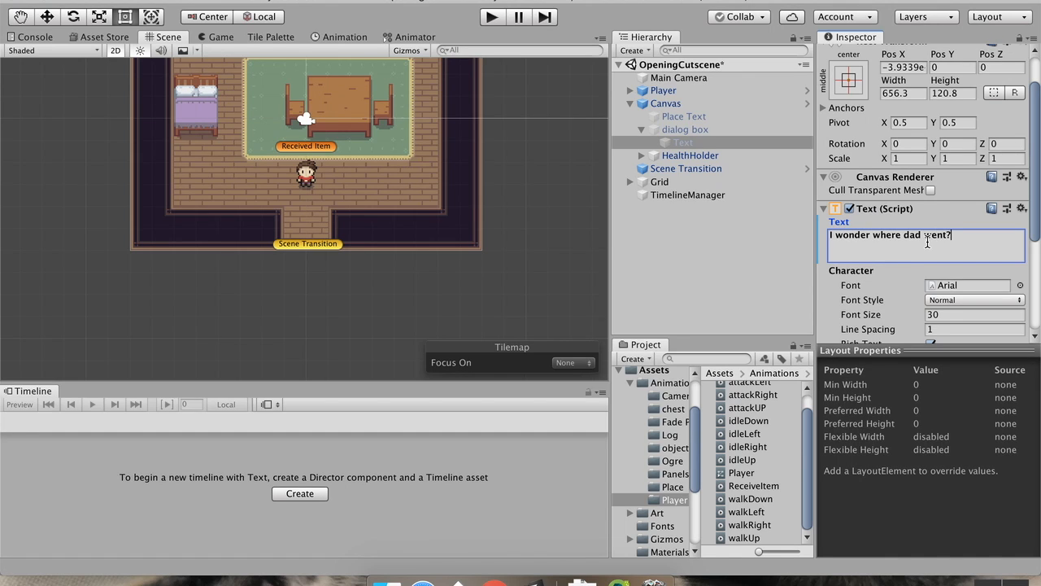
# - Review the TimelineManager's timeline at frame 151, select the dialog box, play-test the cutscene in the Game view, and stop it
pyautogui.click(687, 193)
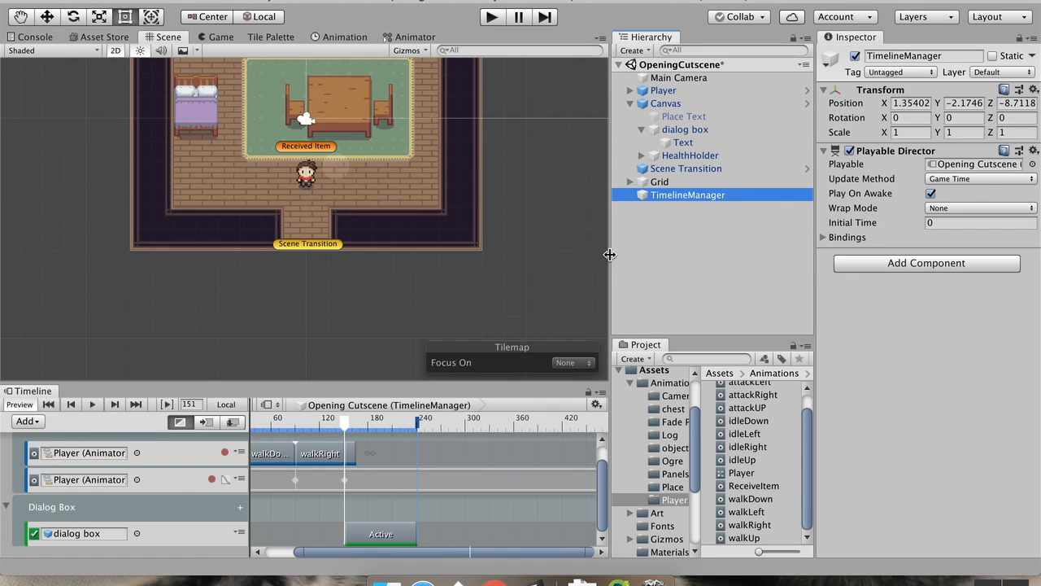
pyautogui.moveTo(345, 422)
pyautogui.mouseDown()
pyautogui.moveTo(379, 425)
pyautogui.moveTo(330, 431)
pyautogui.moveTo(358, 431)
pyautogui.moveTo(344, 429)
pyautogui.mouseUp()
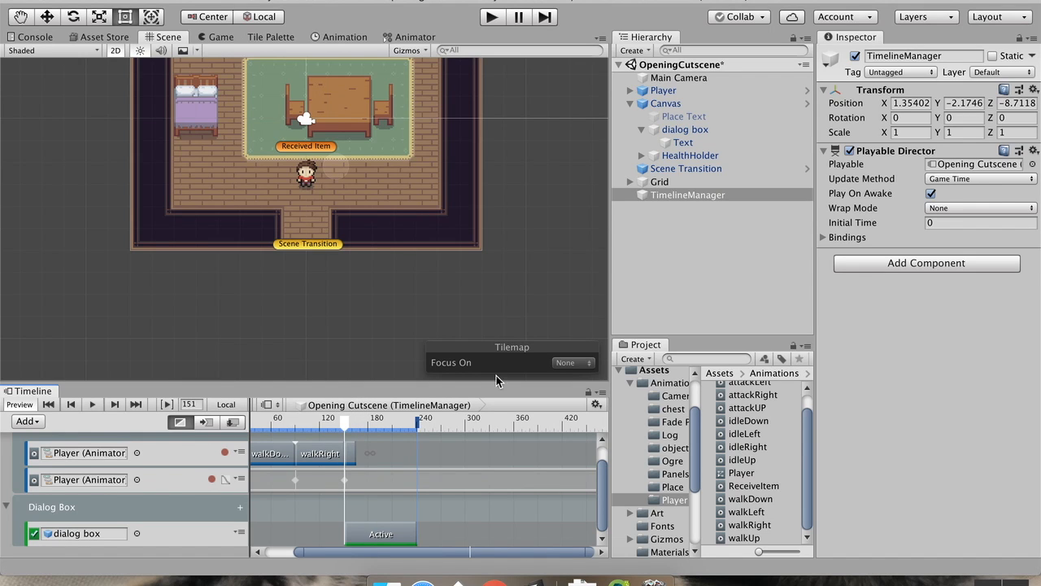
pyautogui.click(683, 130)
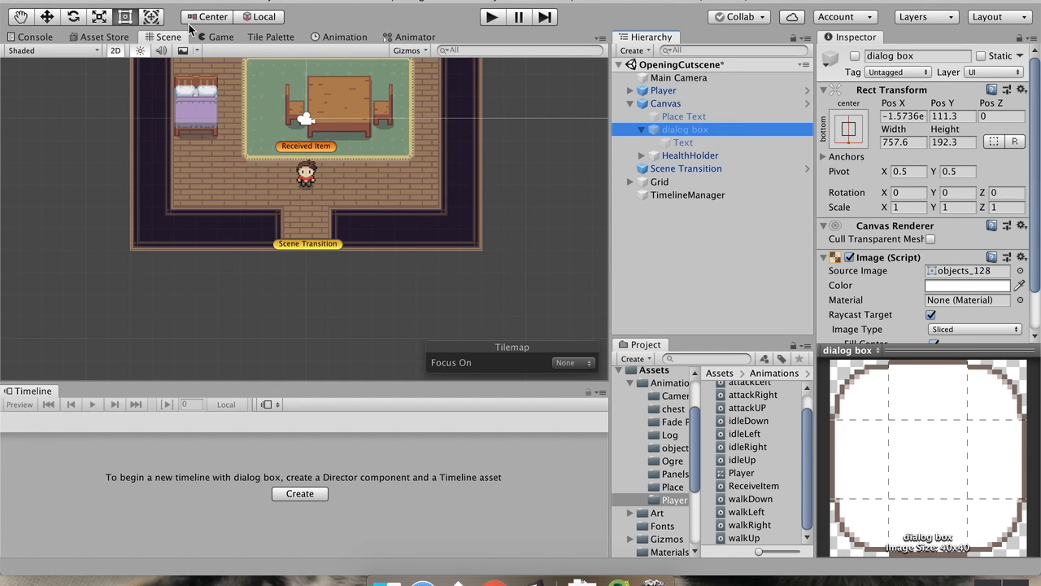
pyautogui.click(218, 37)
pyautogui.click(492, 18)
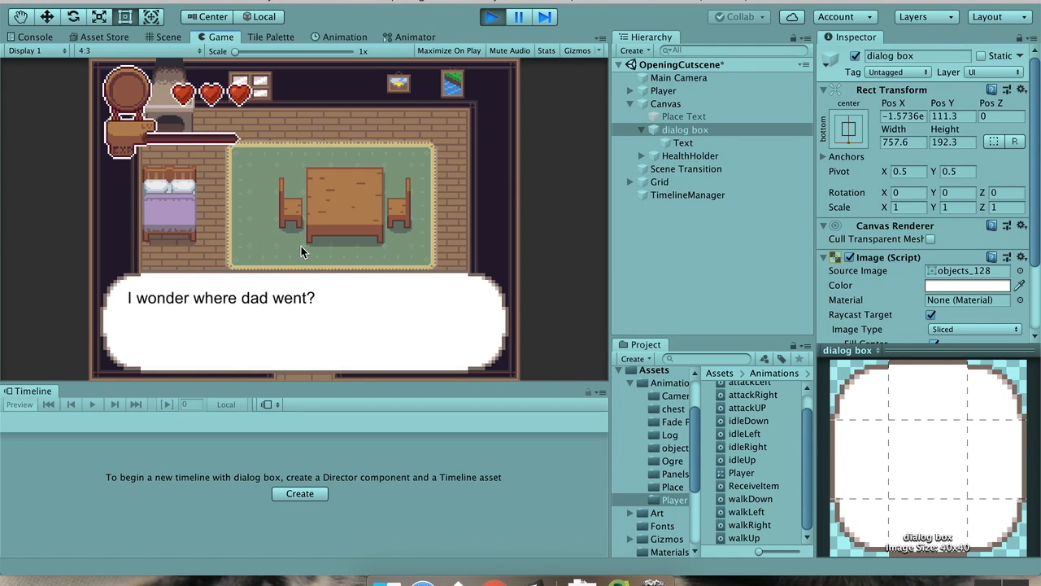
pyautogui.click(492, 16)
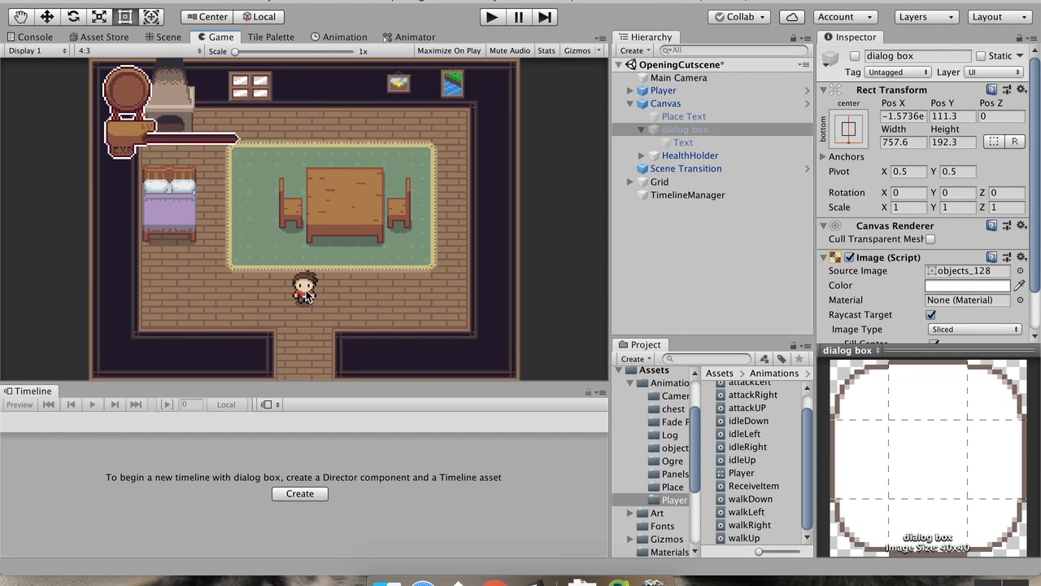
# - Try moving the Player up to a Y position of about -1.06 in the Scene view
pyautogui.click(168, 38)
pyautogui.scroll(2, 317, 180)
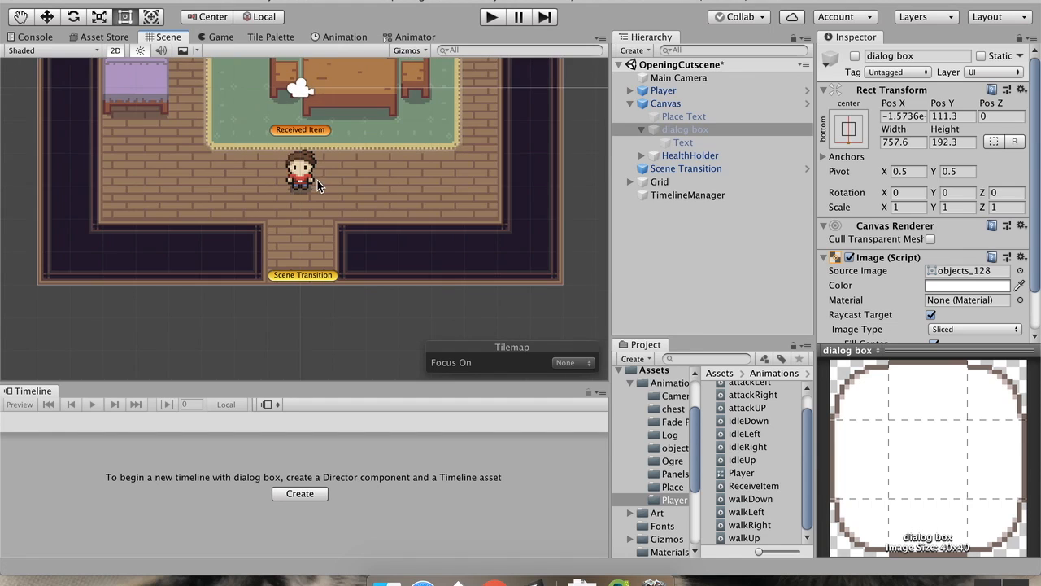
pyautogui.click(313, 177)
pyautogui.moveTo(346, 166); pyautogui.dragTo(338, 245, button='middle')
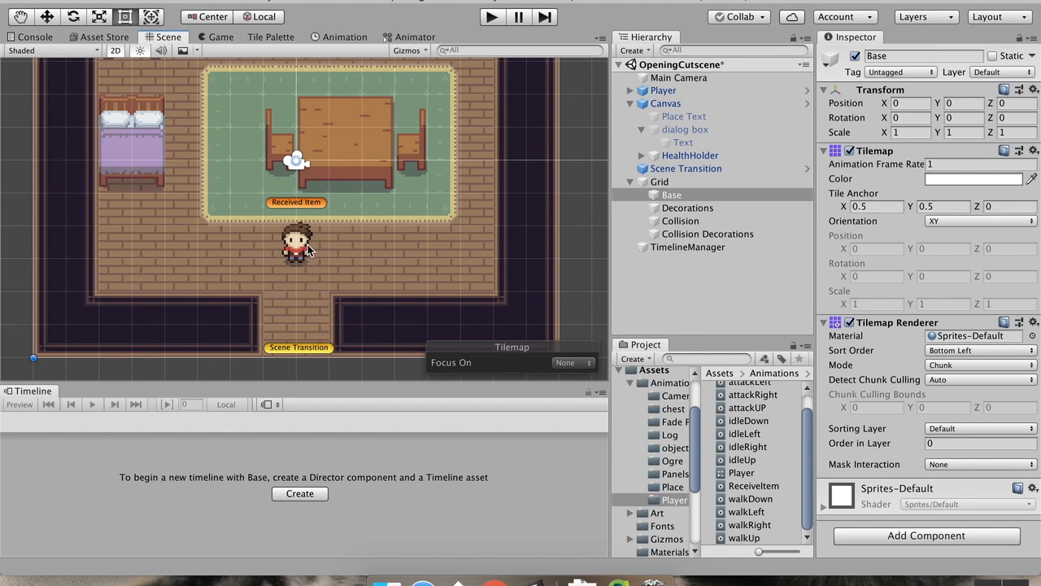
pyautogui.click(301, 252)
pyautogui.moveTo(301, 259); pyautogui.dragTo(302, 208)
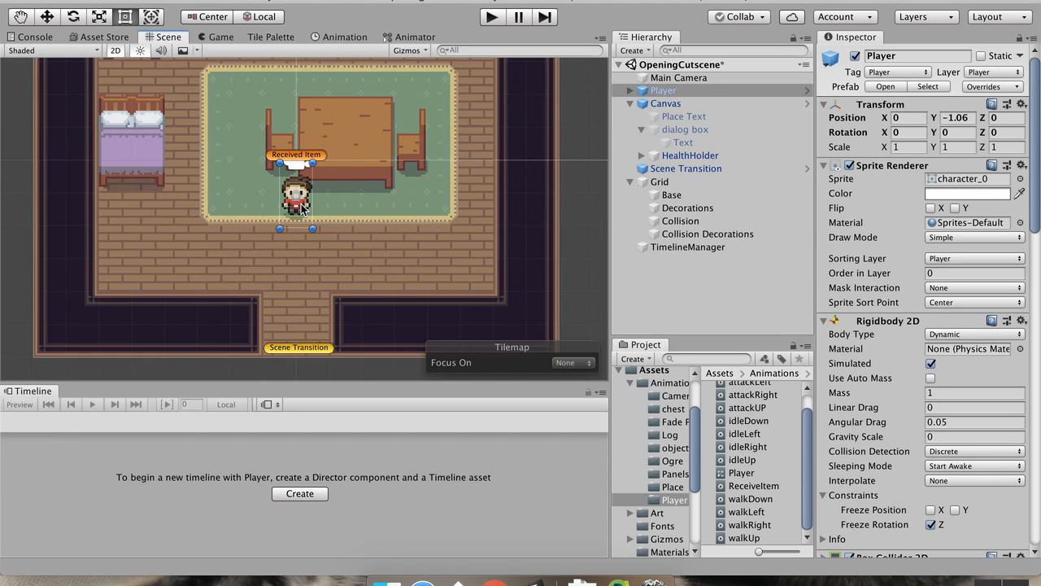
# - Start recording on the Player's position track in the TimelineManager's timeline and set the Player's Y position to -1 at frame 151
pyautogui.click(734, 248)
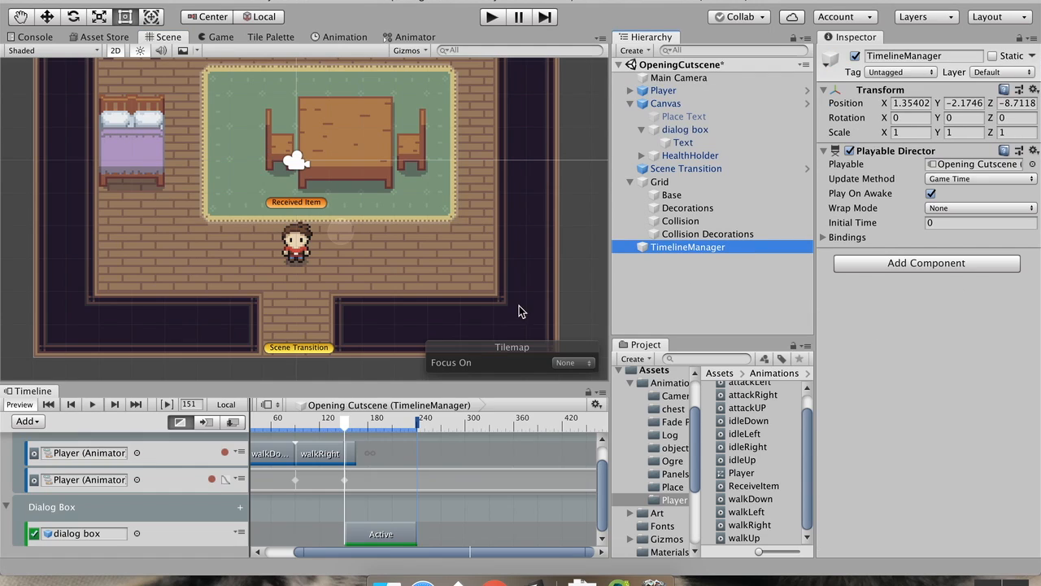
pyautogui.click(344, 483)
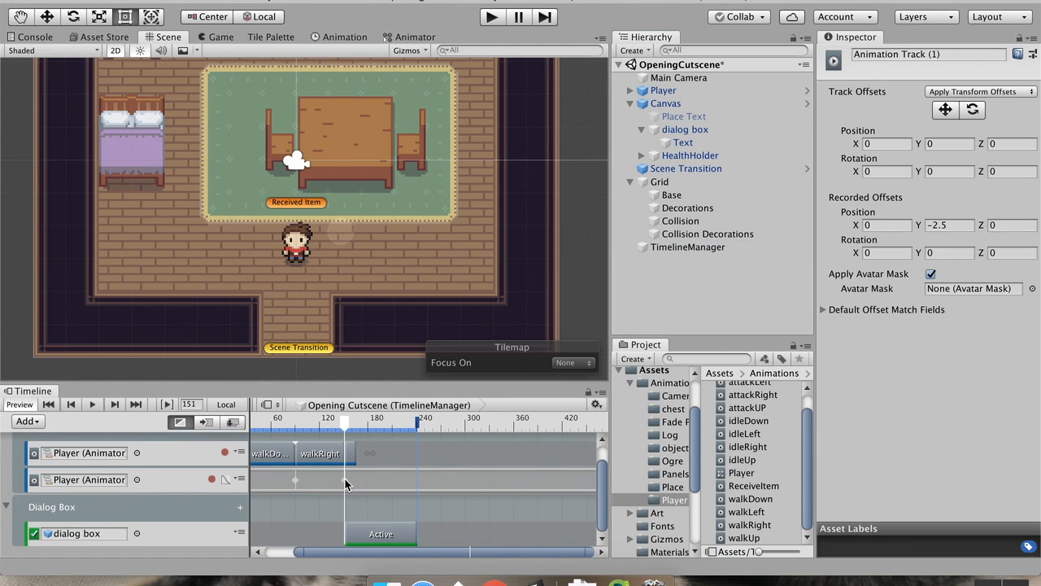
pyautogui.click(213, 479)
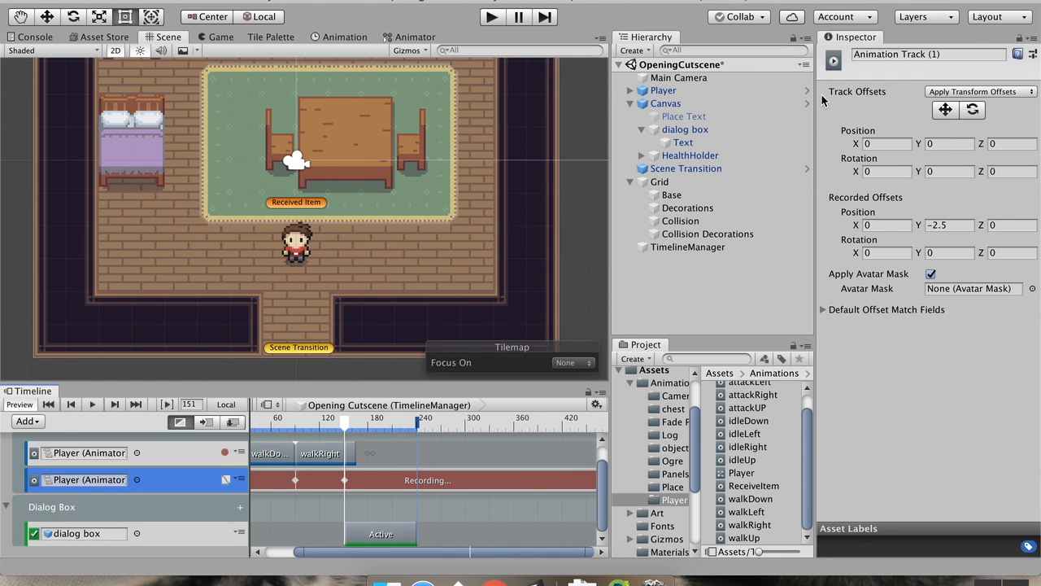
pyautogui.click(692, 91)
pyautogui.click(962, 118)
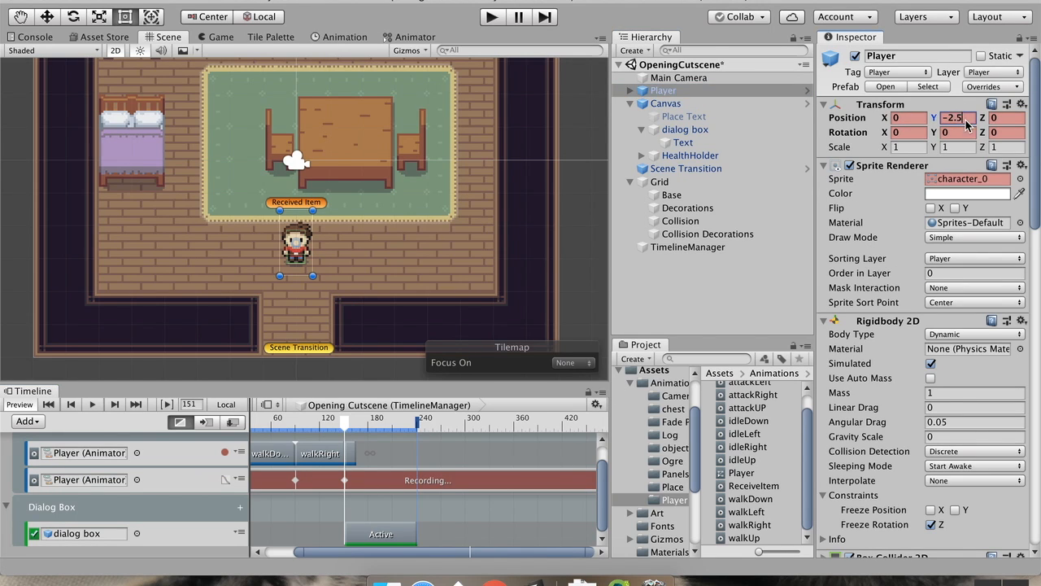
pyautogui.write('-1')
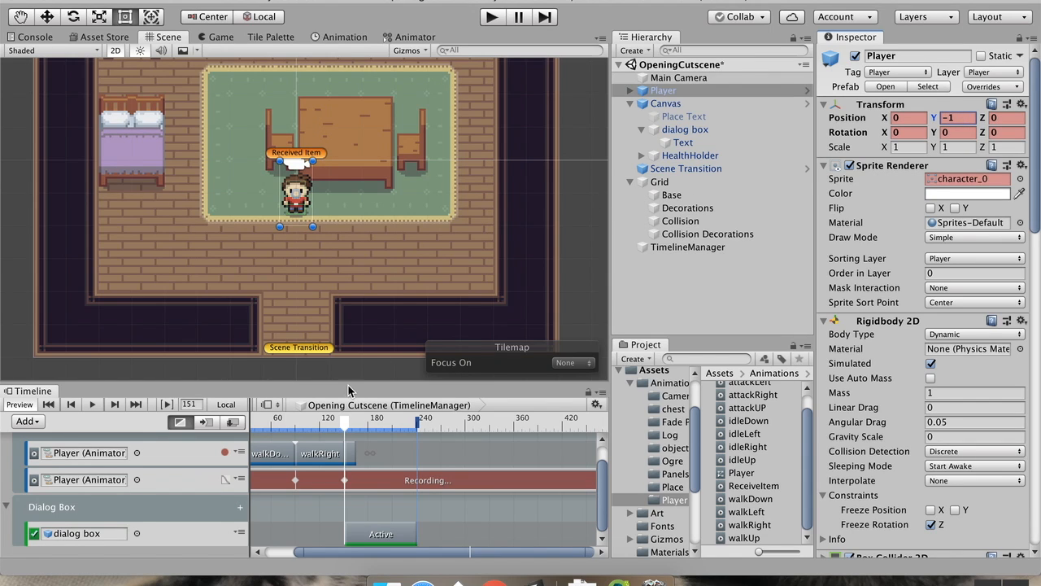
# - Set the Player's recorded Y position to -1 at frame 90 and scrub the timeline to review the movement
pyautogui.click(298, 424)
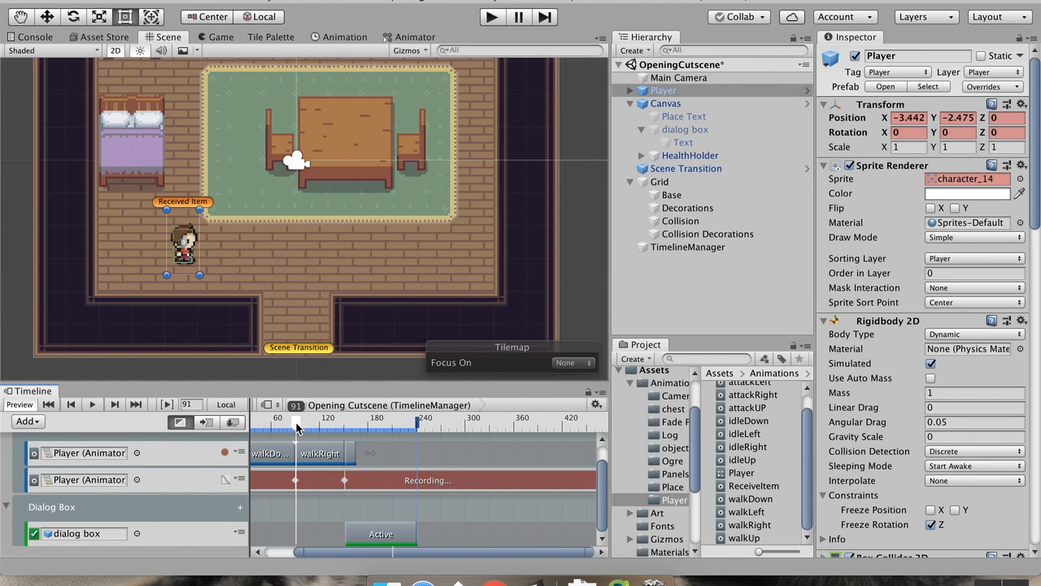
pyautogui.click(296, 427)
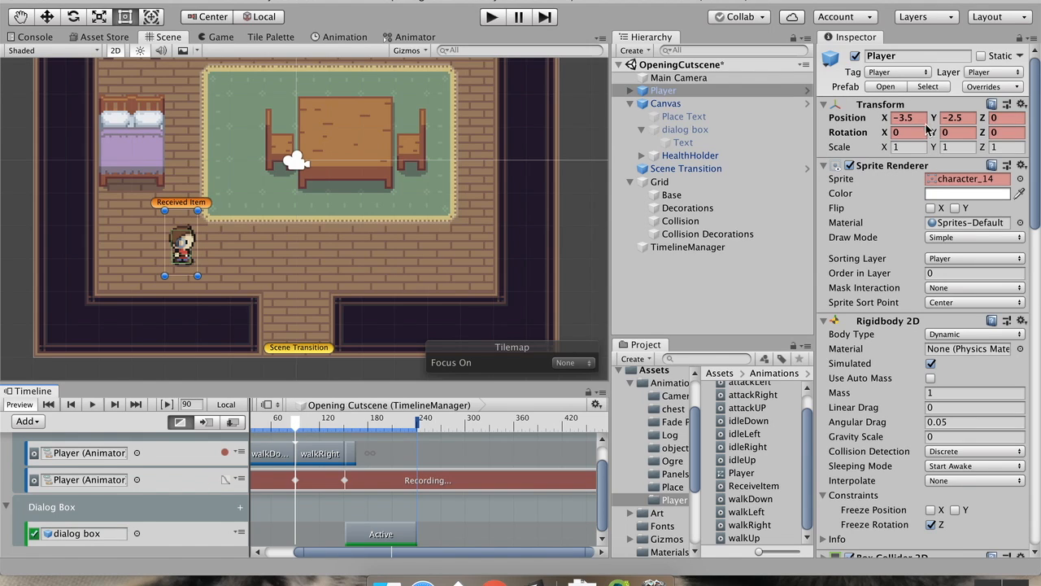
pyautogui.click(955, 117)
pyautogui.write('-1')
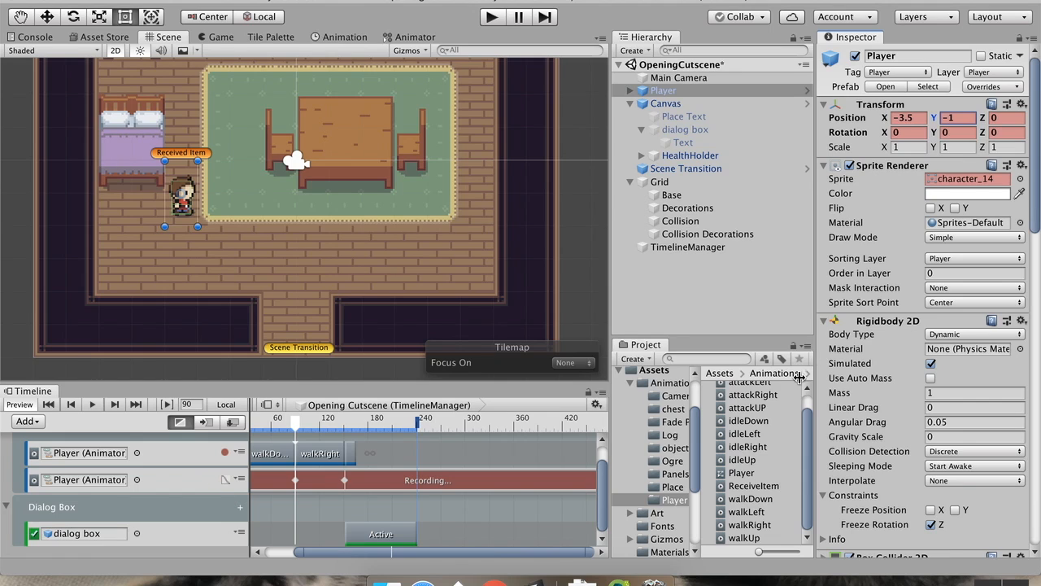
pyautogui.moveTo(541, 556); pyautogui.dragTo(415, 557)
pyautogui.moveTo(333, 431); pyautogui.dragTo(381, 435)
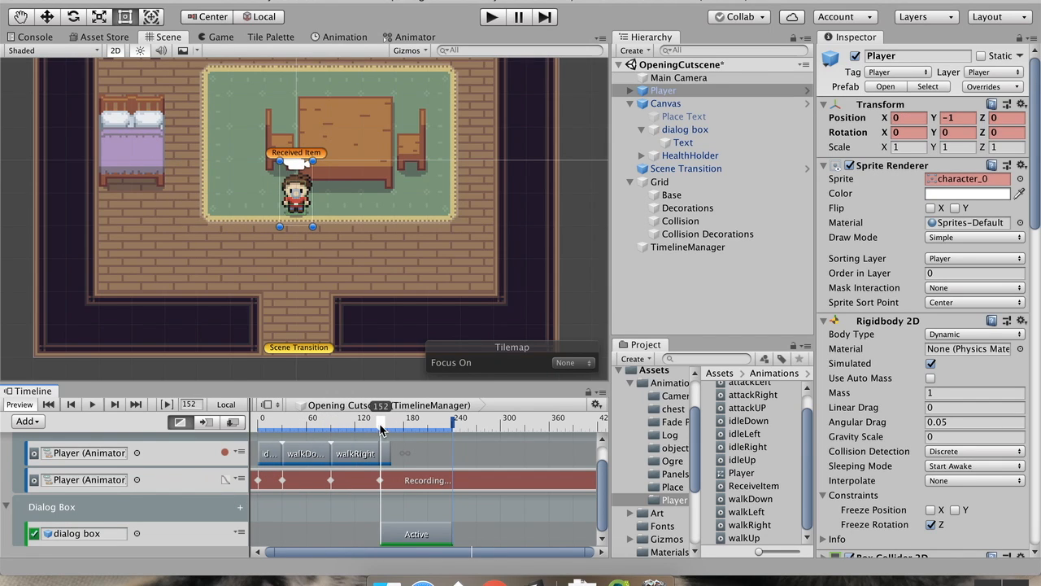
# - Stop recording on the Player's position track and set the Player's own Y position to -1
pyautogui.click(212, 480)
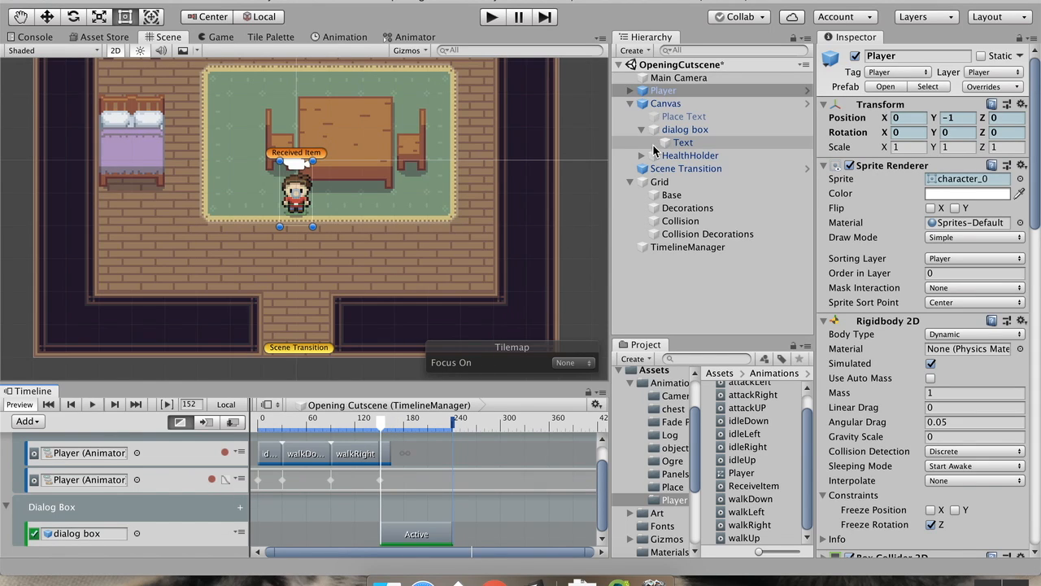
pyautogui.click(666, 105)
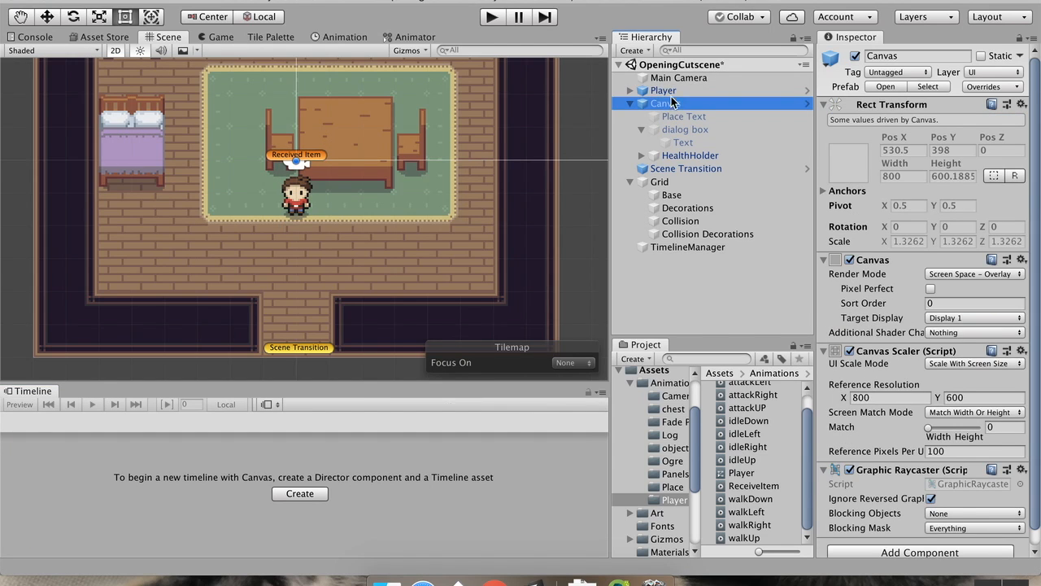
pyautogui.click(669, 92)
pyautogui.click(957, 117)
pyautogui.write('-1')
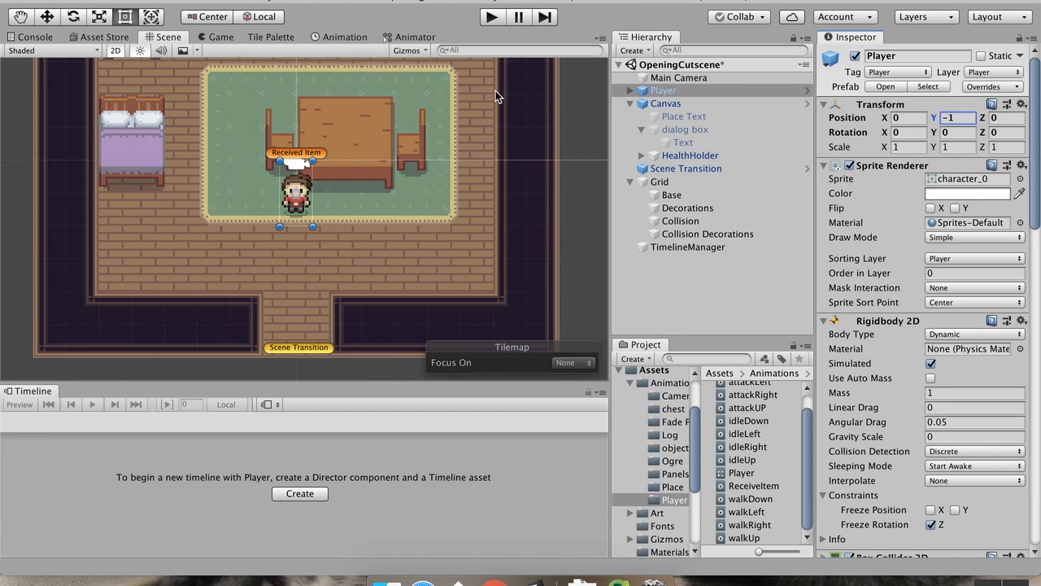
# - Play-test the cutscene with the TimelineManager selected, try walking the Player left and right, and stop play mode
pyautogui.click(493, 17)
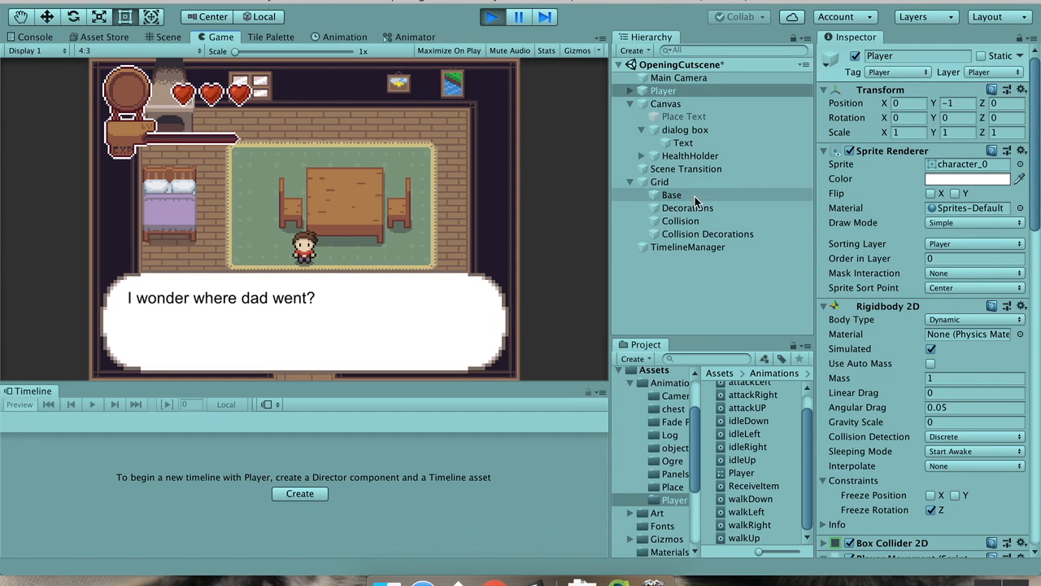
pyautogui.click(685, 245)
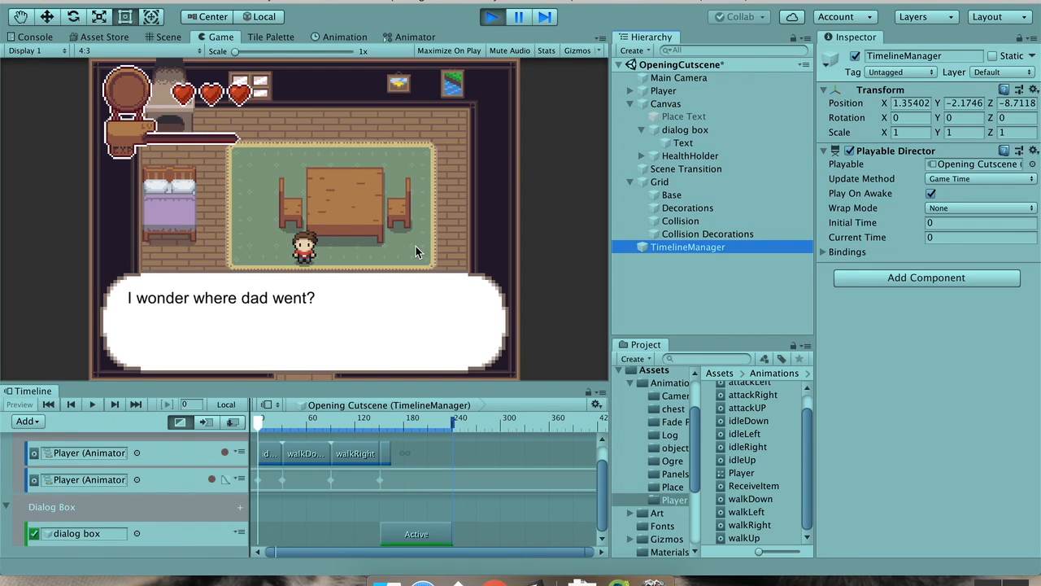
pyautogui.click(435, 243)
pyautogui.press('Left')
pyautogui.press('Right')
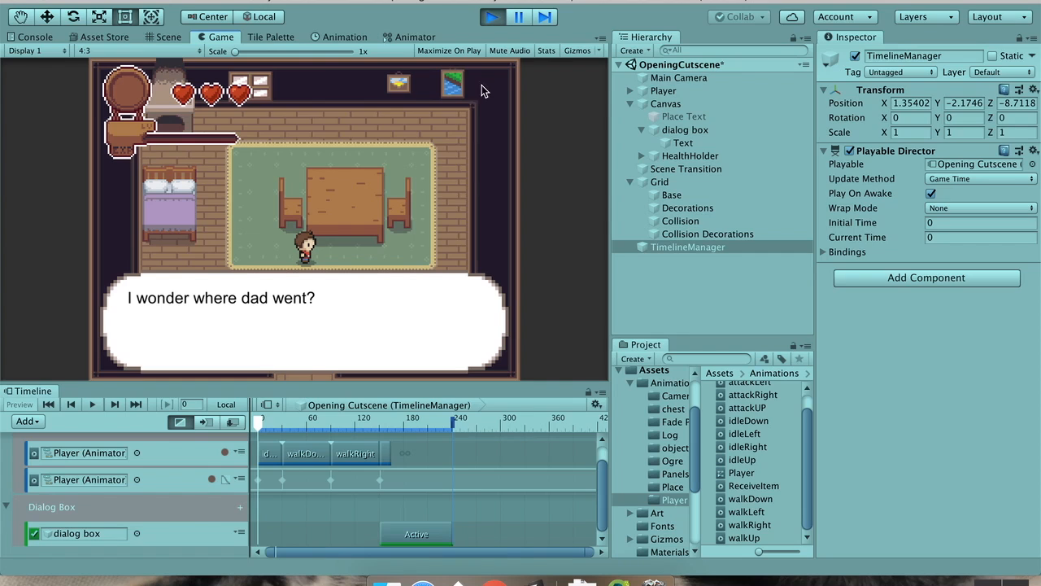
pyautogui.click(491, 18)
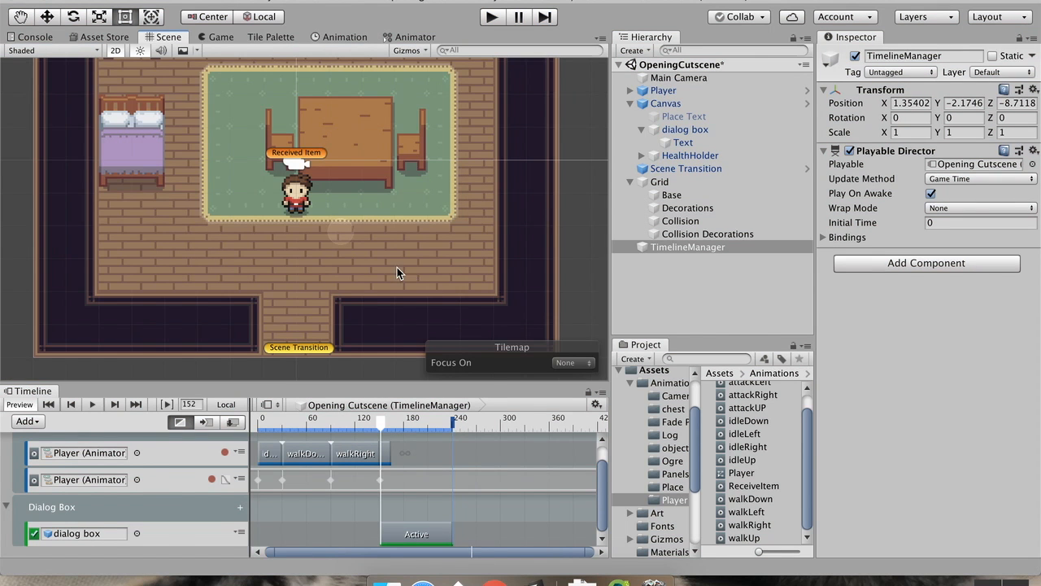
# - Set the post-playback state of the dialog box's activation track to Inactive
pyautogui.click(416, 535)
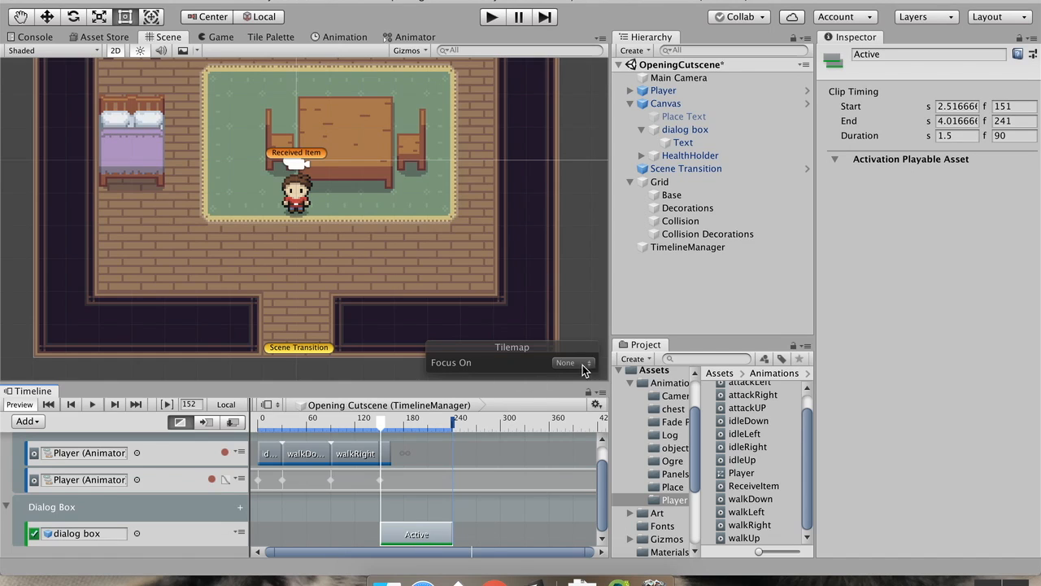
pyautogui.moveTo(445, 425)
pyautogui.mouseDown()
pyautogui.moveTo(457, 424)
pyautogui.moveTo(451, 431)
pyautogui.mouseUp()
pyautogui.click(196, 515)
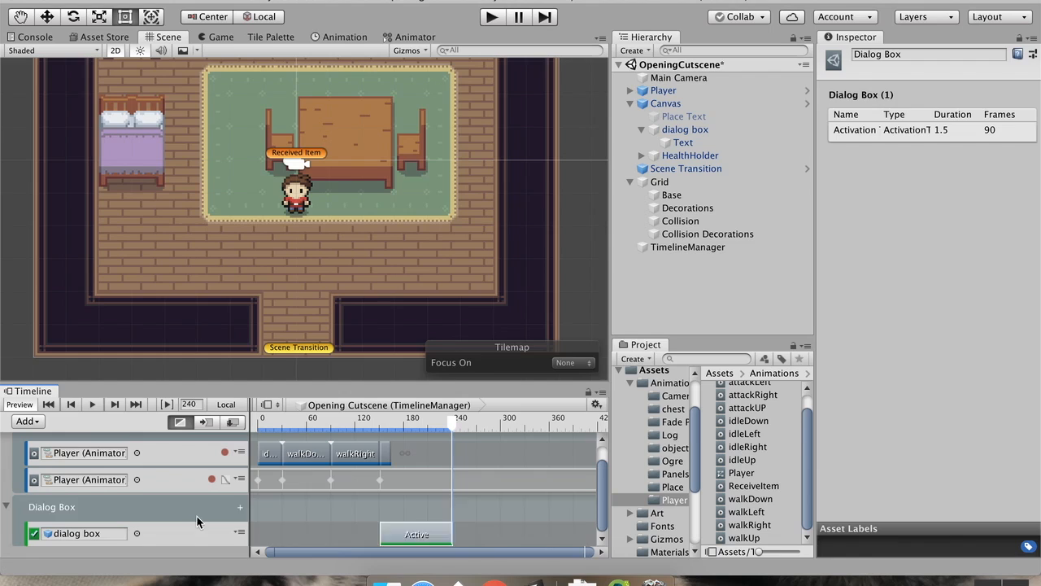
pyautogui.click(190, 531)
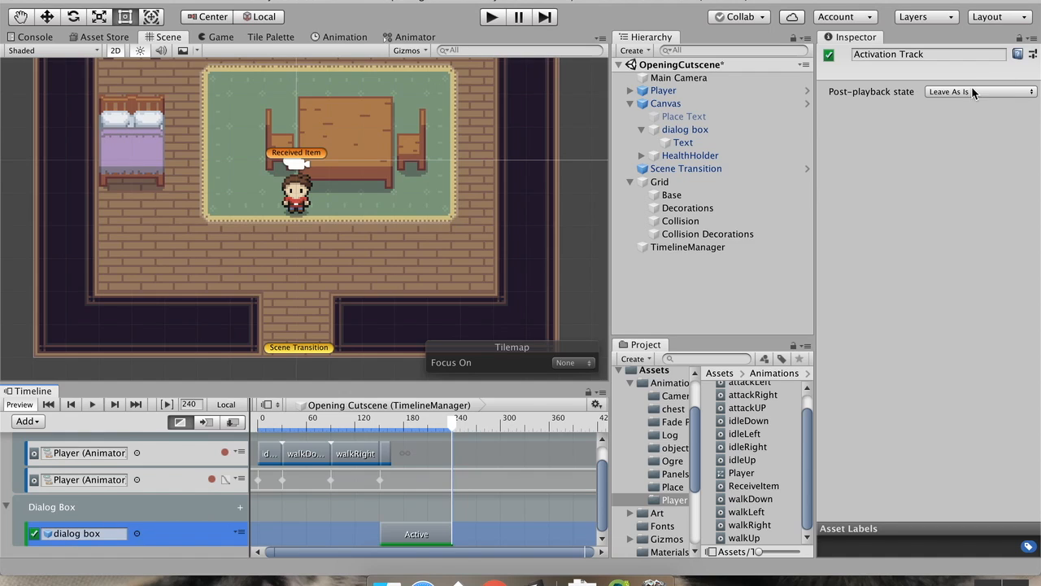
pyautogui.click(1015, 95)
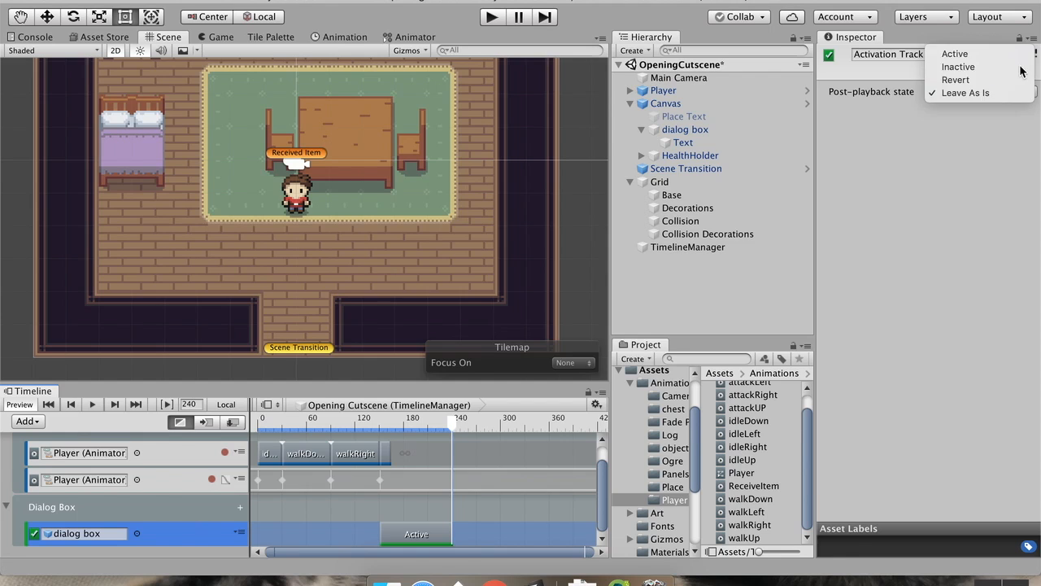
pyautogui.click(958, 67)
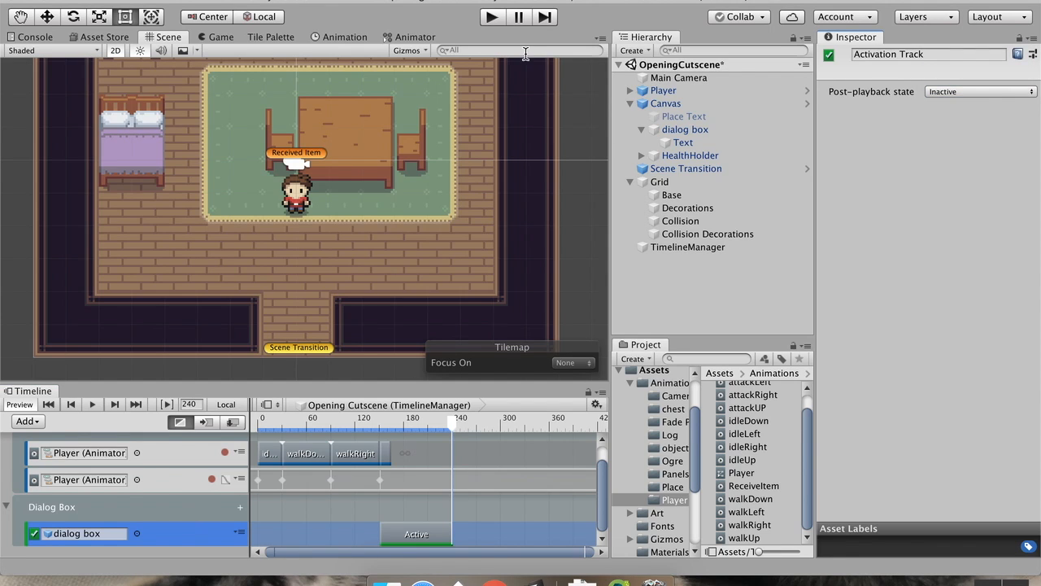
# - Play the cutscene again and switch the Player's Animator component off and back on during play mode
pyautogui.click(492, 17)
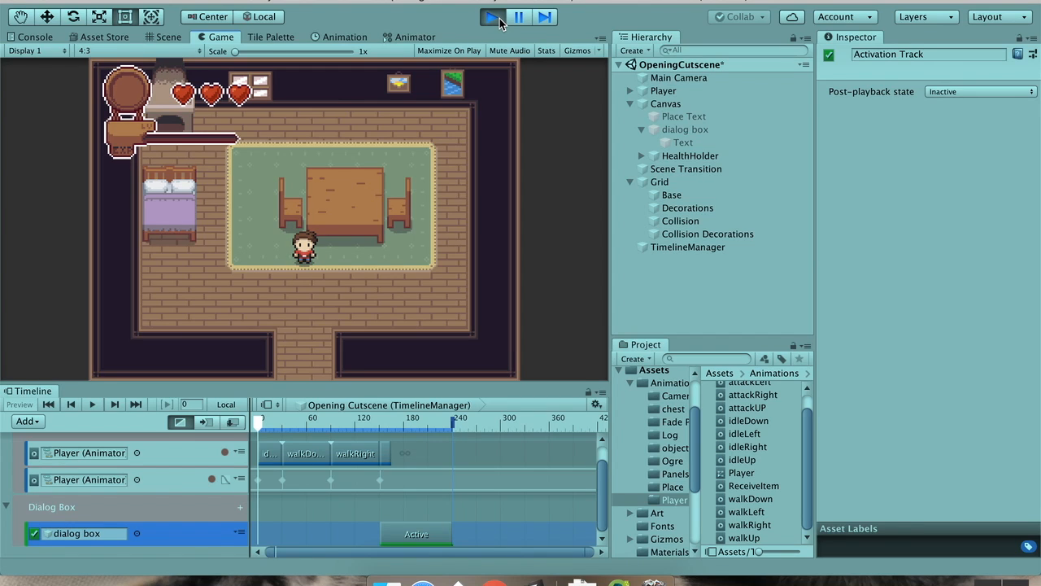
pyautogui.click(631, 90)
pyautogui.click(660, 91)
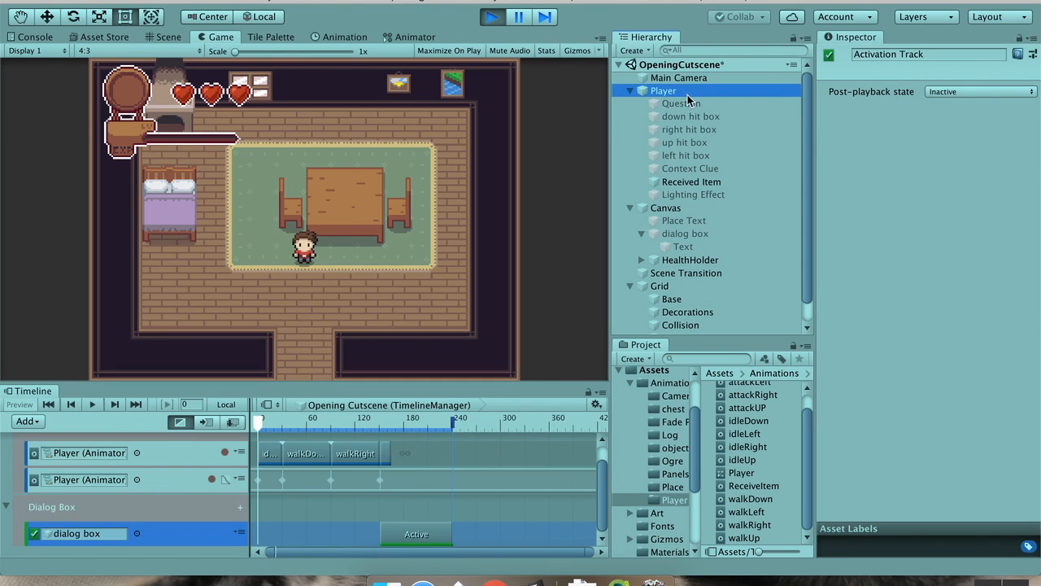
pyautogui.scroll(-5, 944, 293)
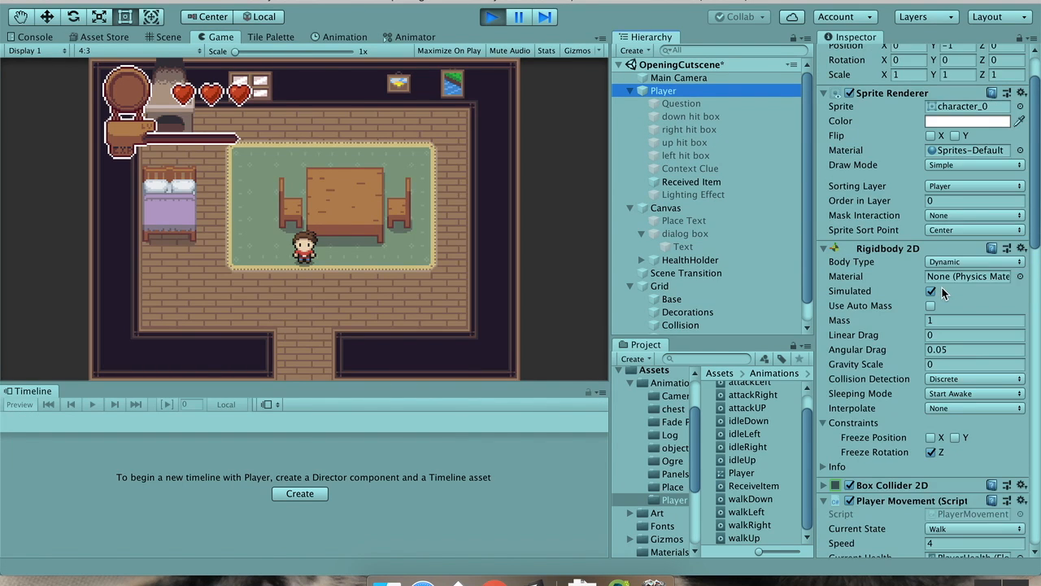
pyautogui.scroll(-8, 877, 356)
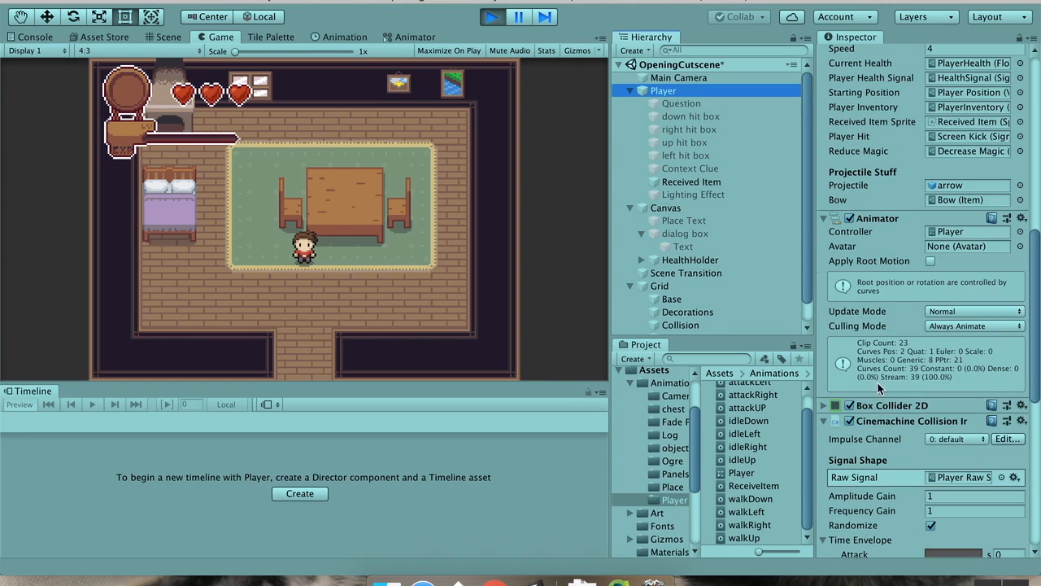
pyautogui.click(849, 219)
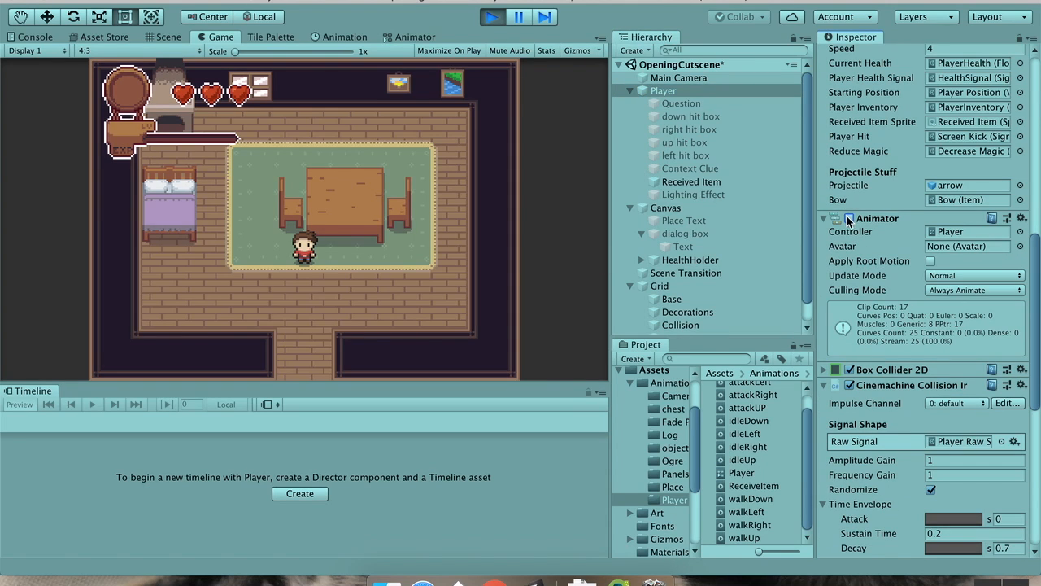
pyautogui.click(849, 218)
# - Walk the Player around the room in all four directions to test its movement, and stop play mode
pyautogui.press('Left')
pyautogui.press('Up')
pyautogui.press('Down')
pyautogui.press('Right')
pyautogui.press('Up')
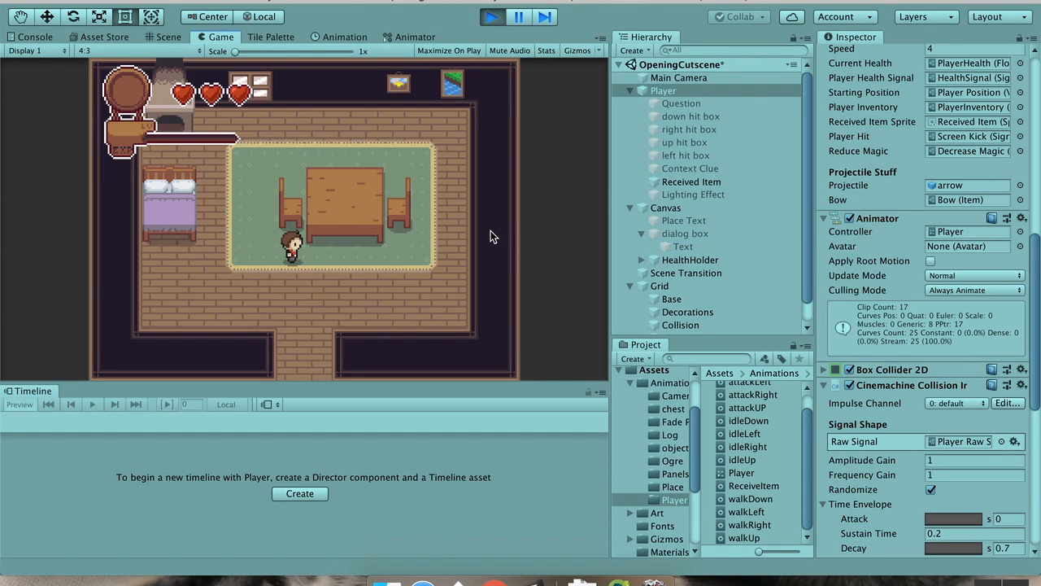
pyautogui.press('Right')
pyautogui.press('Up')
pyautogui.press('Left')
pyautogui.press('Down')
pyautogui.press('Up')
pyautogui.press('Right')
pyautogui.press('Up')
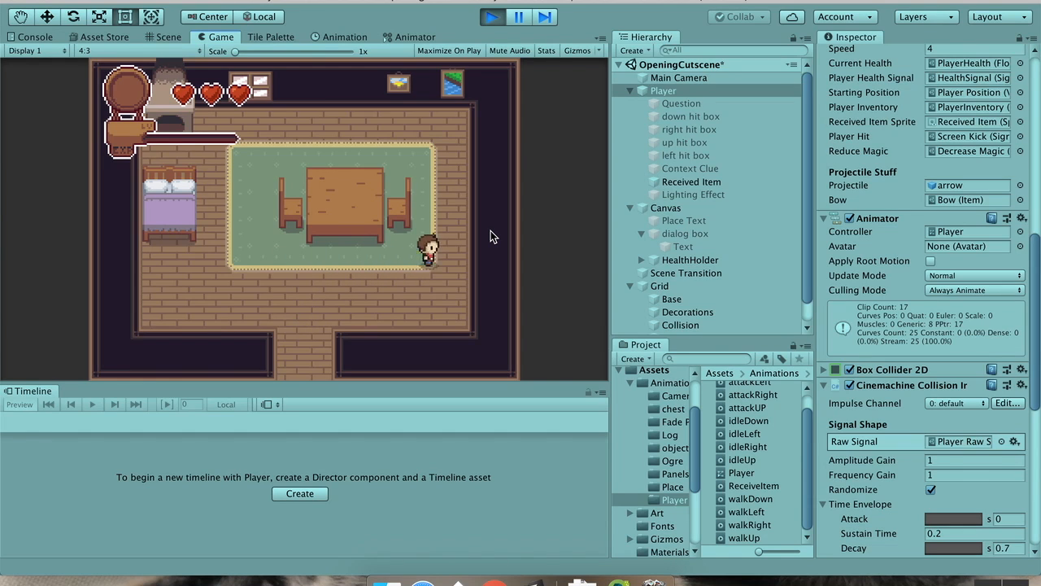
pyautogui.press('Up')
pyautogui.press('Left')
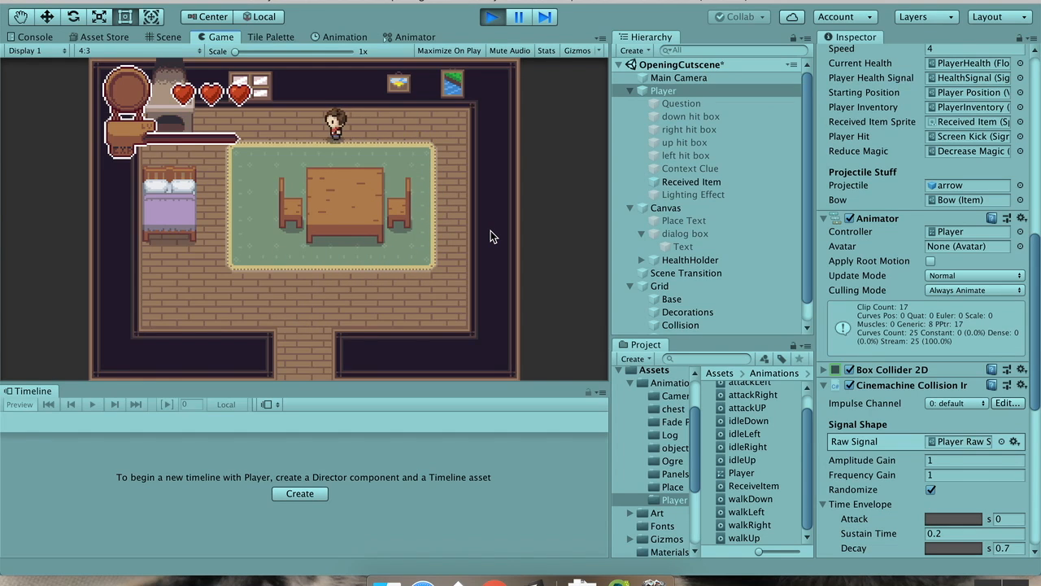
pyautogui.press('Down')
pyautogui.press('Right')
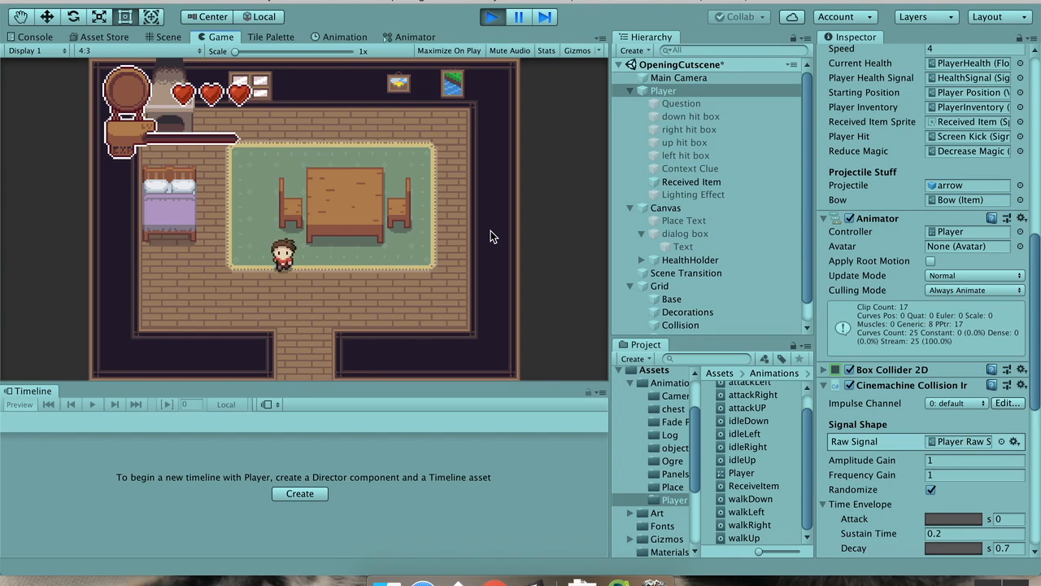
pyautogui.press('Up')
pyautogui.press('Left')
pyautogui.press('Down')
pyautogui.press('Left')
pyautogui.press('Up')
pyautogui.press('Right')
pyautogui.press('Down')
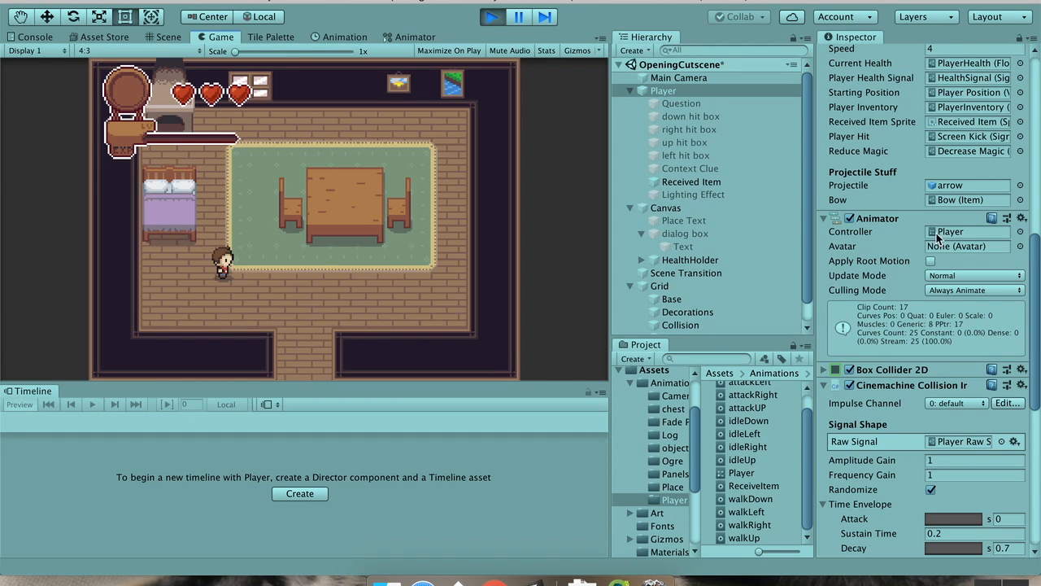
pyautogui.click(496, 20)
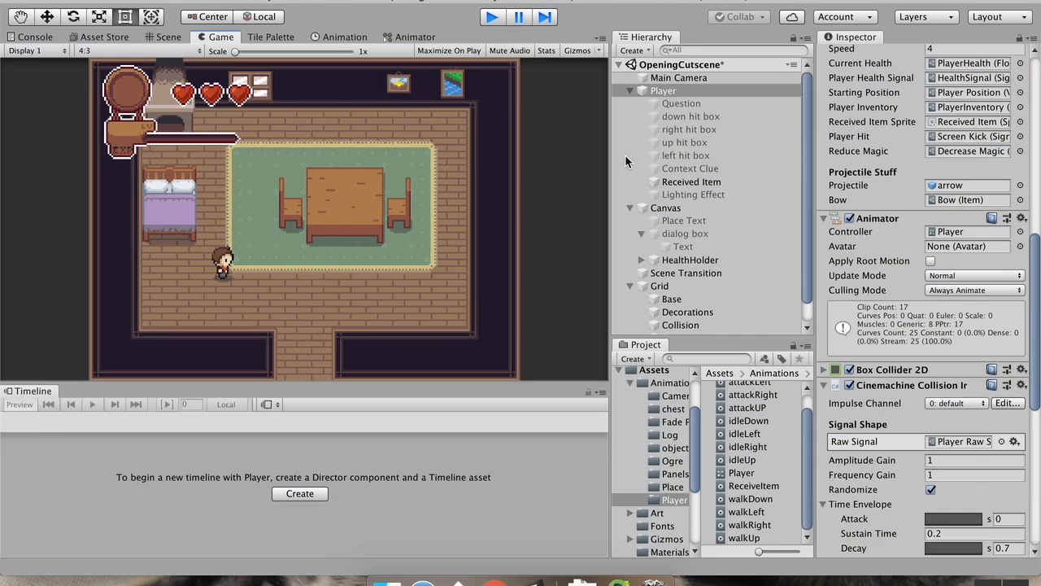
# - Create a C# script named TimelineManager in the Game Stuff folder under Scripts
pyautogui.click(630, 383)
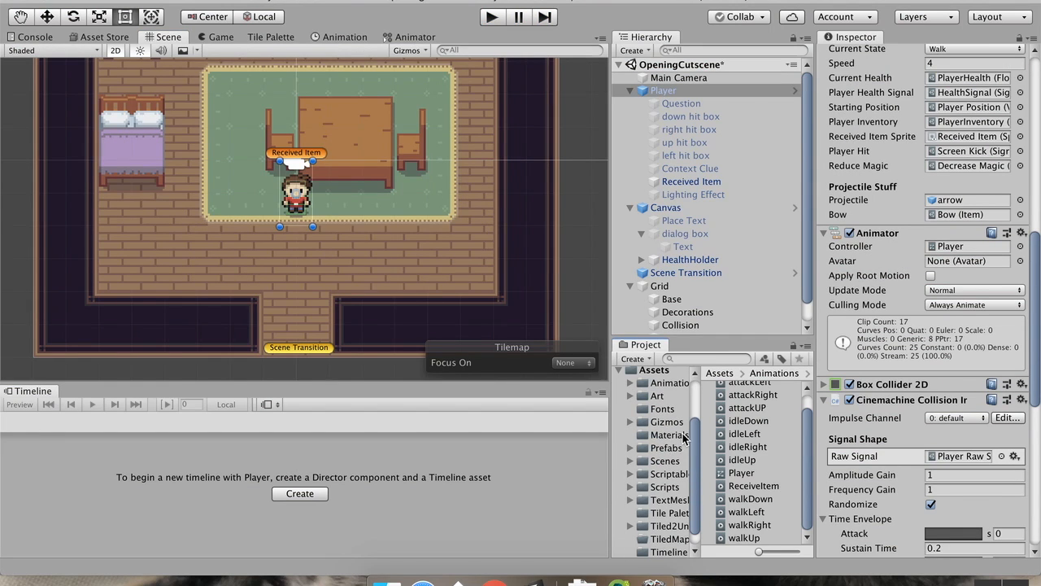
pyautogui.click(631, 487)
pyautogui.click(660, 487)
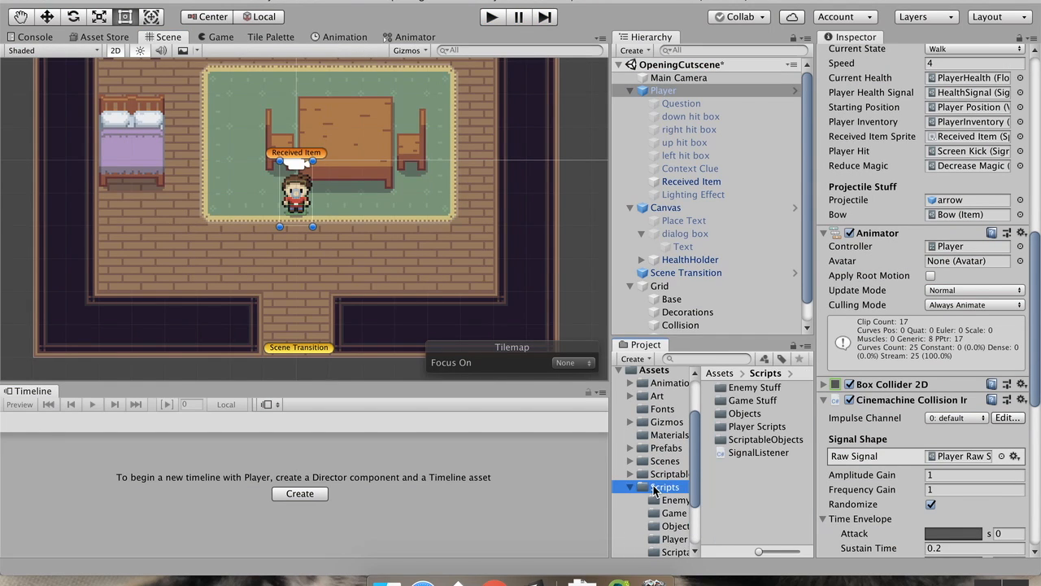
pyautogui.scroll(-3, 660, 488)
pyautogui.click(673, 431)
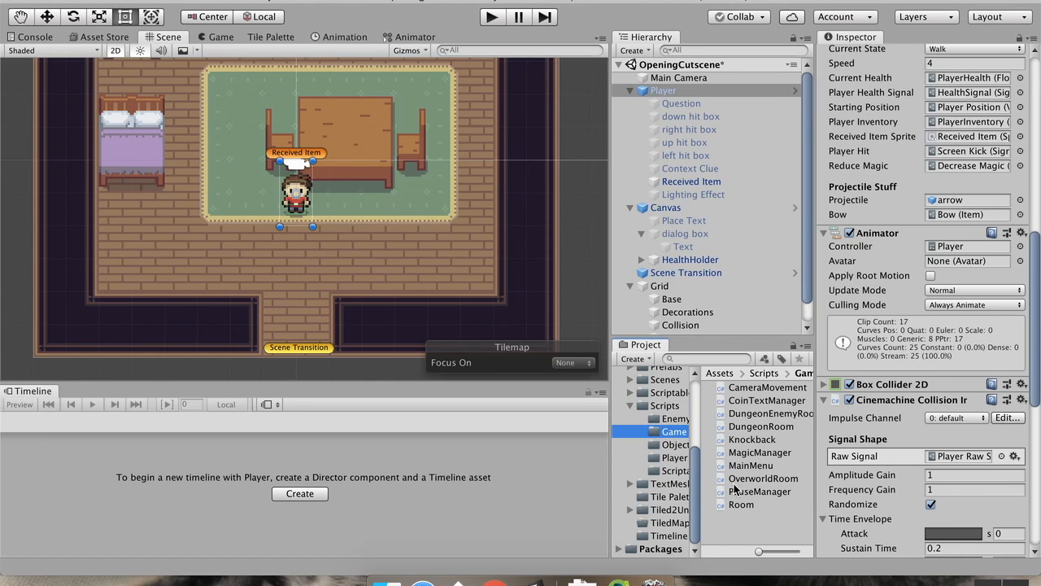
pyautogui.rightClick(744, 528)
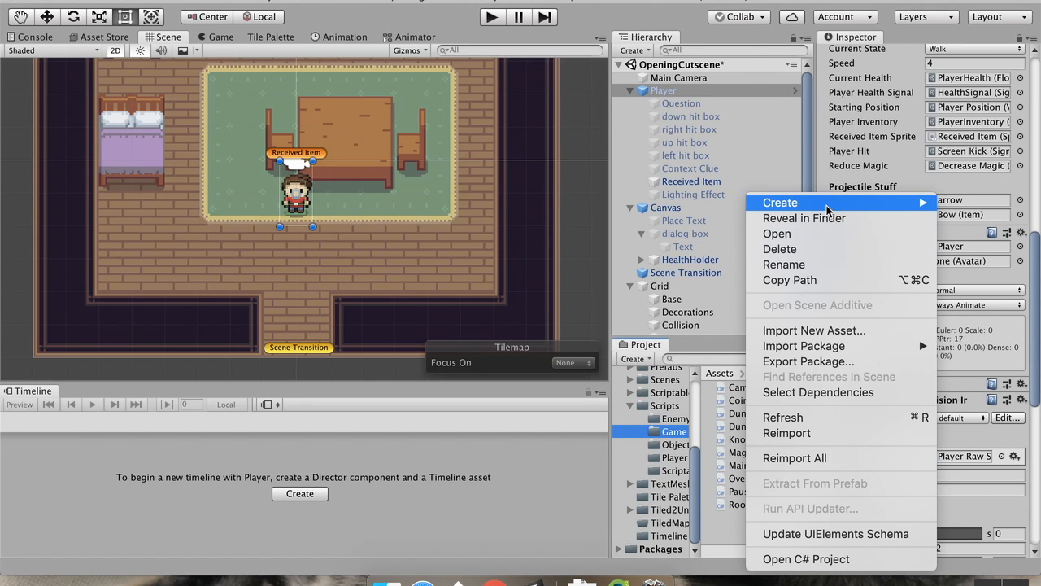
pyautogui.moveTo(829, 204)
pyautogui.click(675, 126)
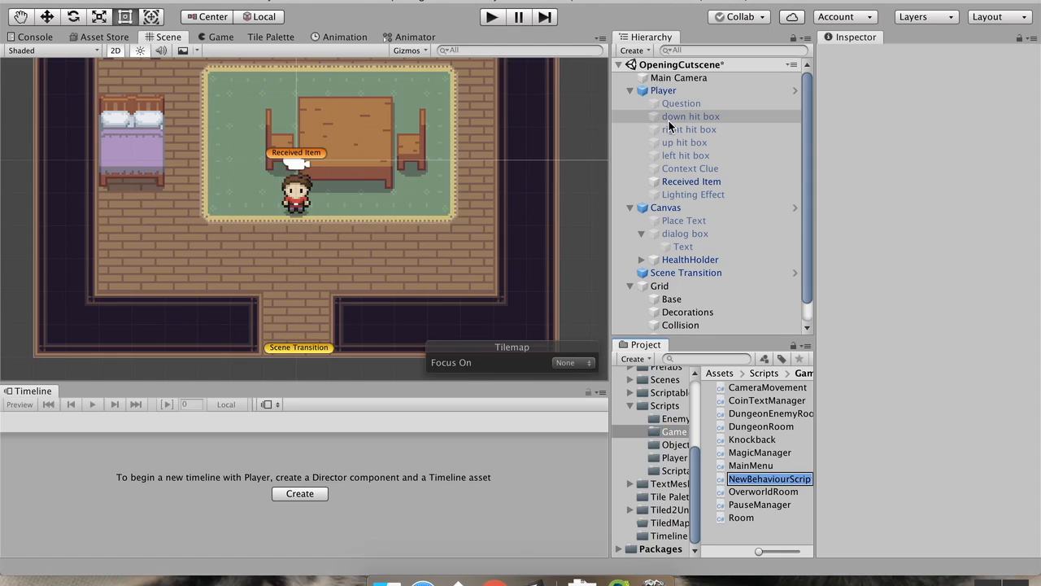
pyautogui.write('Timeline')
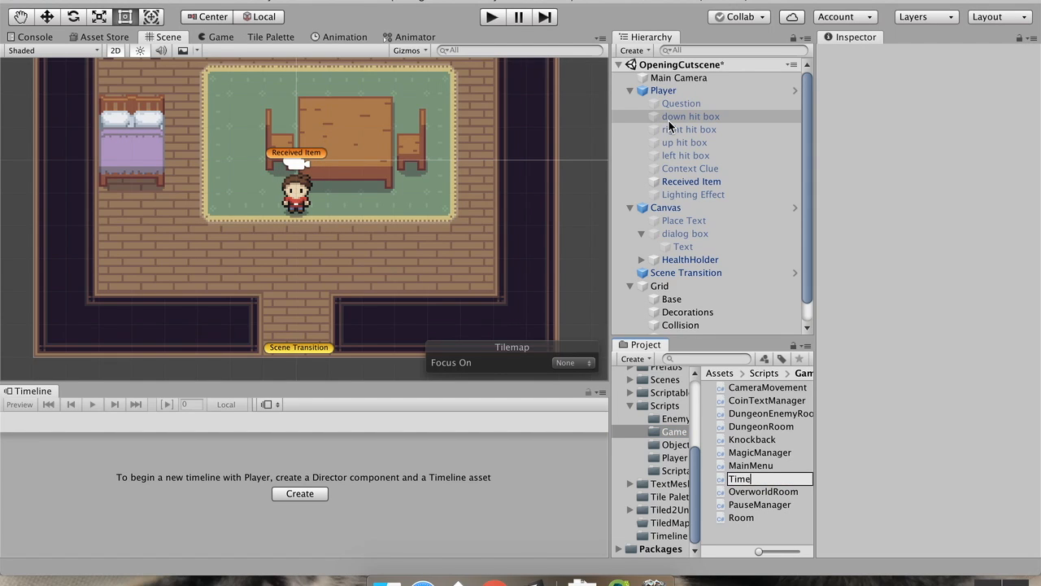
pyautogui.write('Manager')
pyautogui.press('Return')
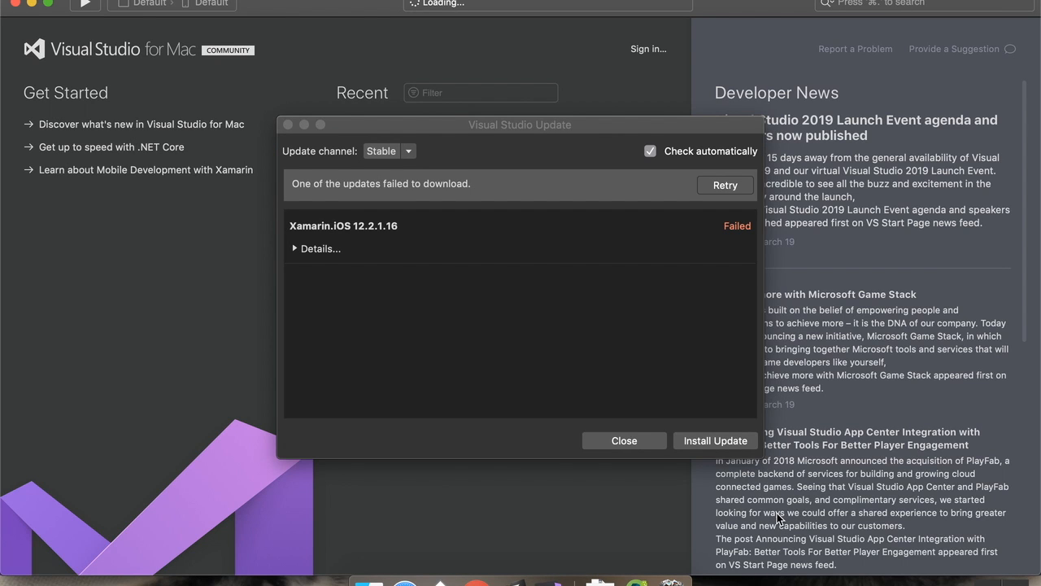
# - Close the Visual Studio update notice and add a using directive for UnityEngine.Playables to the TimelineManager script
pyautogui.click(636, 447)
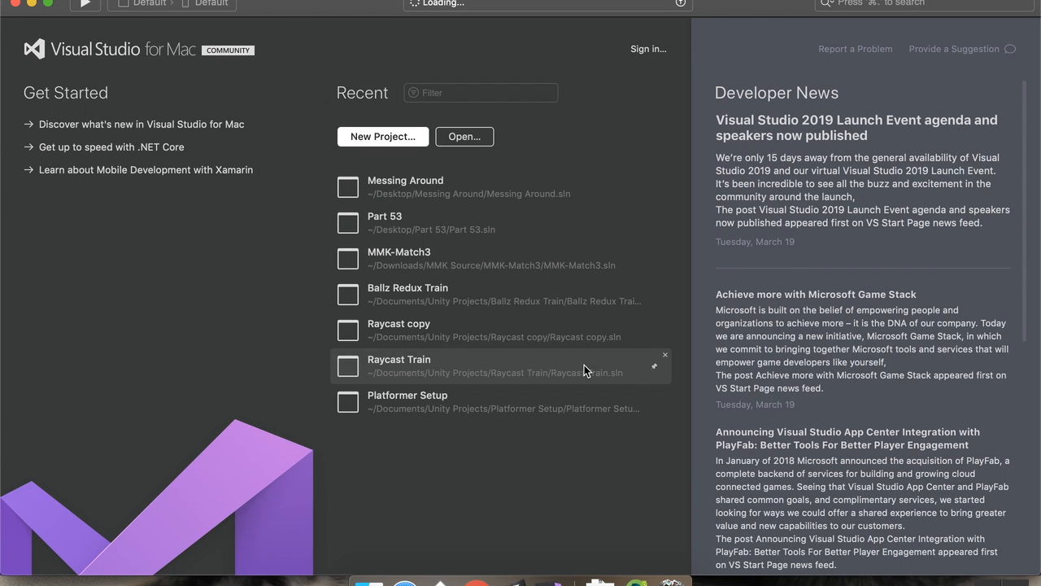
pyautogui.click(502, 214)
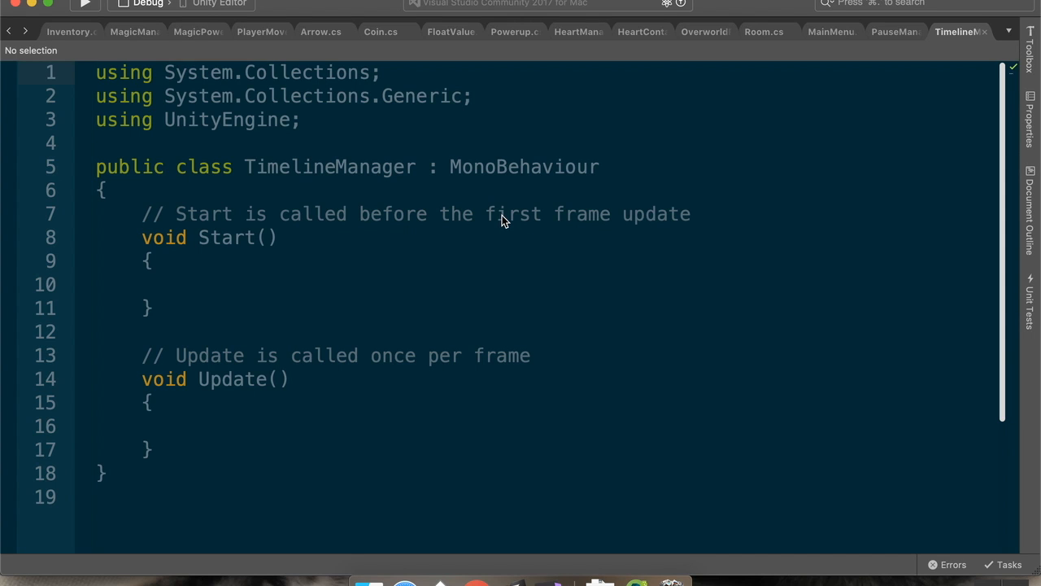
pyautogui.click(356, 123)
pyautogui.press('Return')
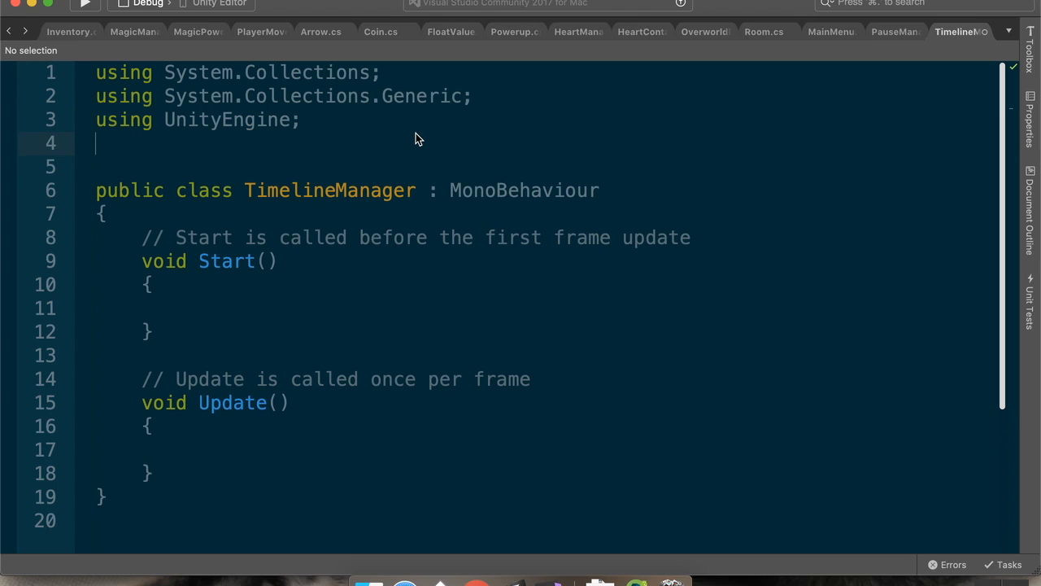
pyautogui.write('using U')
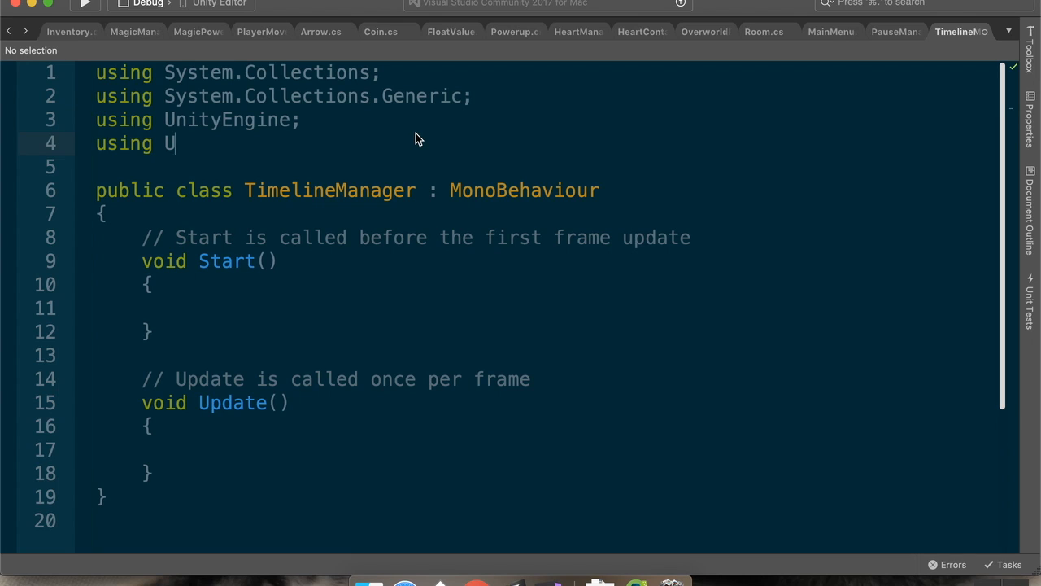
pyautogui.write('nityEngine.Pla')
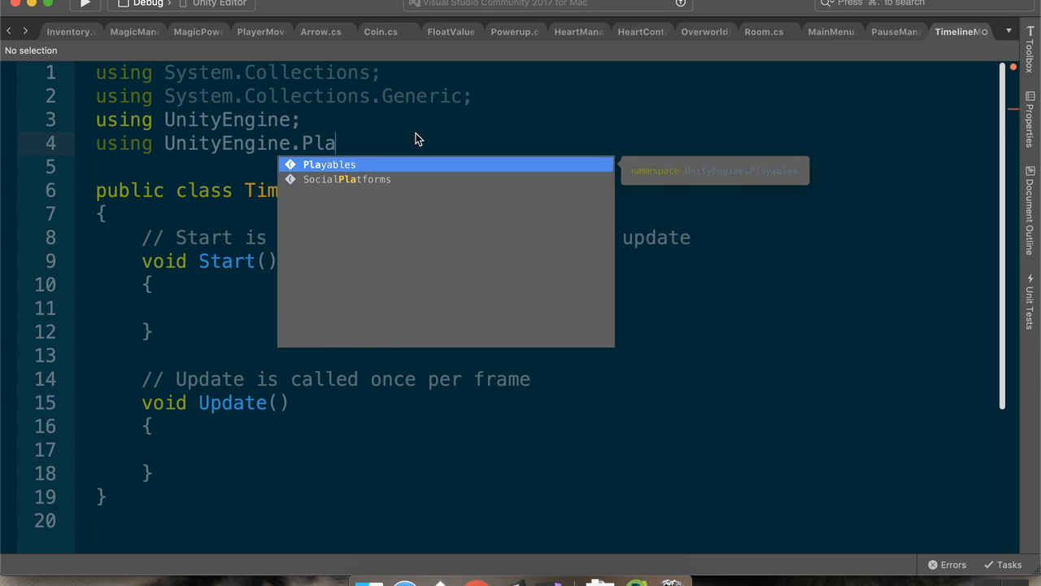
pyautogui.press('Return')
pyautogui.write(';')
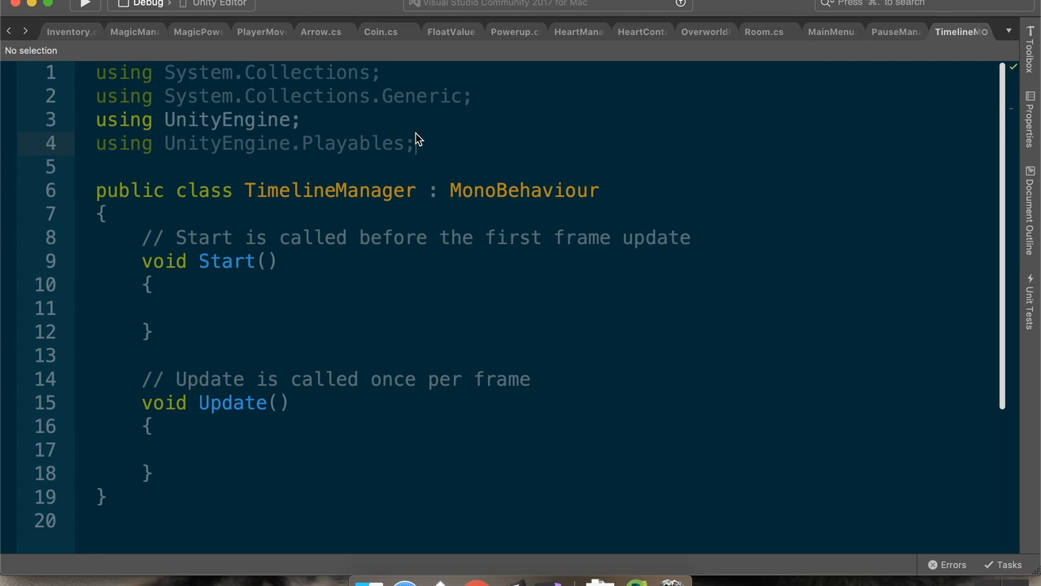
# - Declare a private bool fix set to false and a public Animator playerAnimator at the start of the TimelineManager class
pyautogui.click(332, 221)
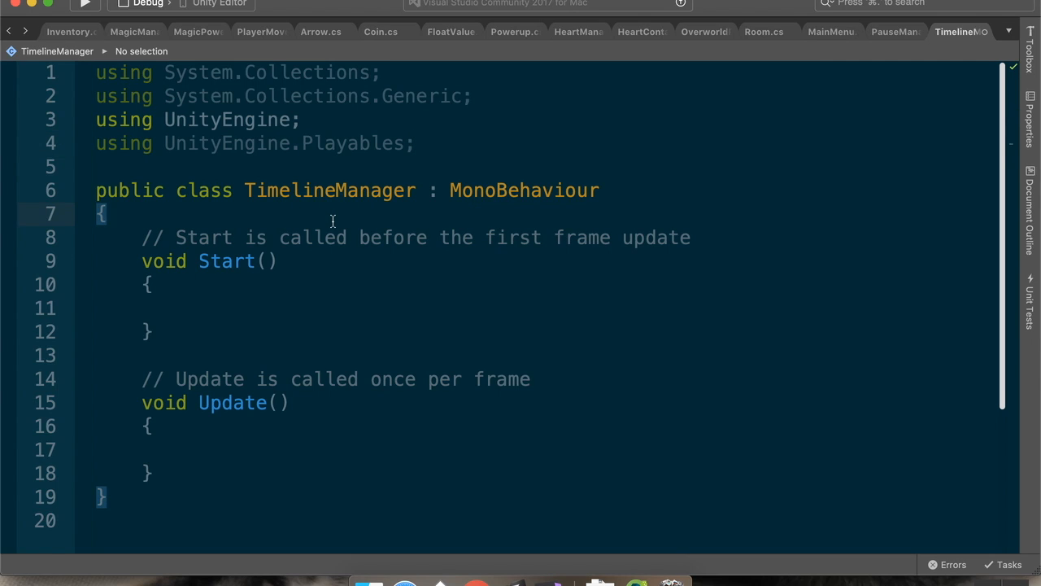
pyautogui.press('Return')
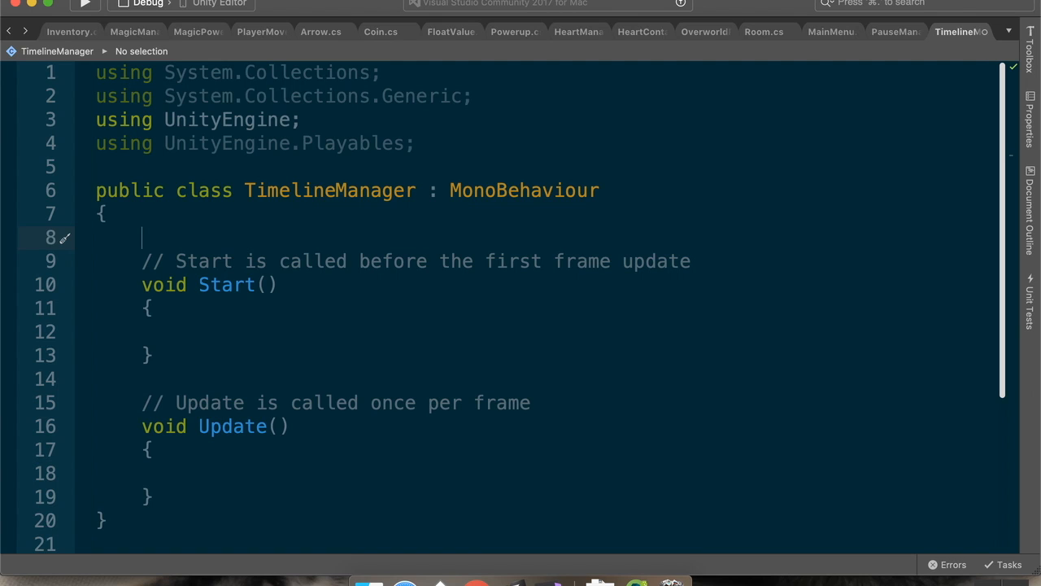
pyautogui.write('priv')
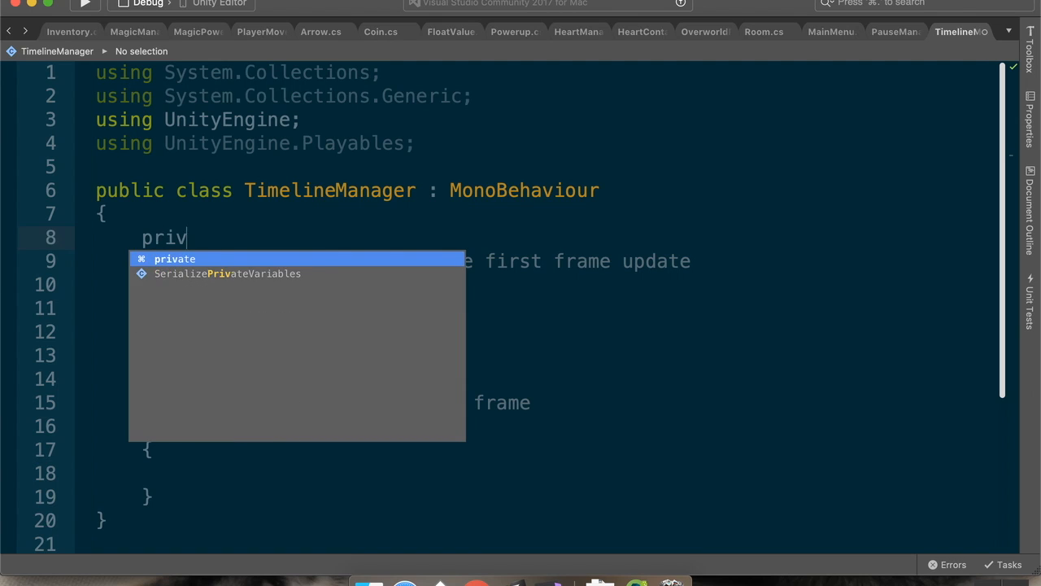
pyautogui.write('ate bool fi')
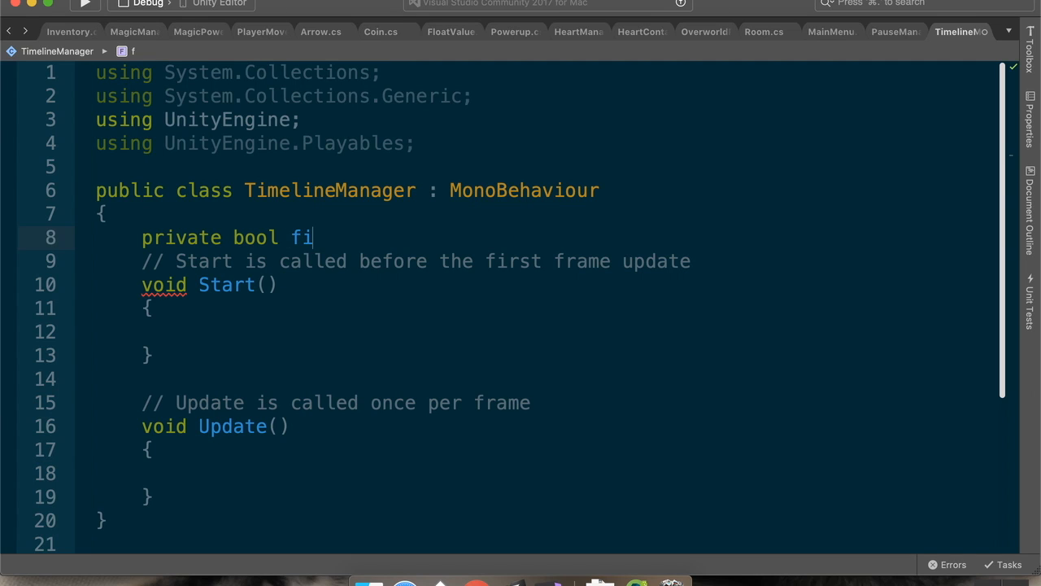
pyautogui.write('x = false;')
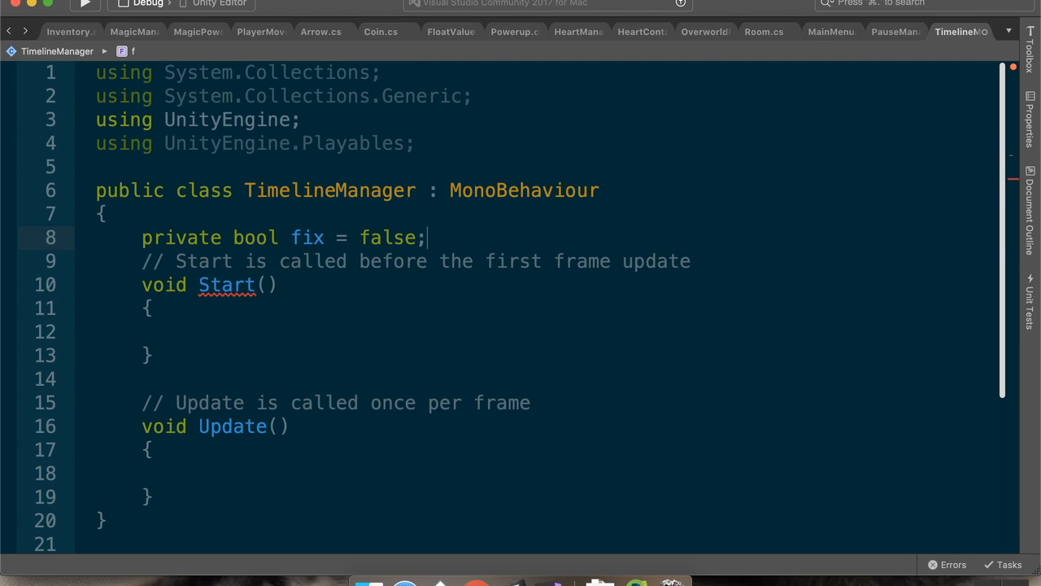
pyautogui.press('Return')
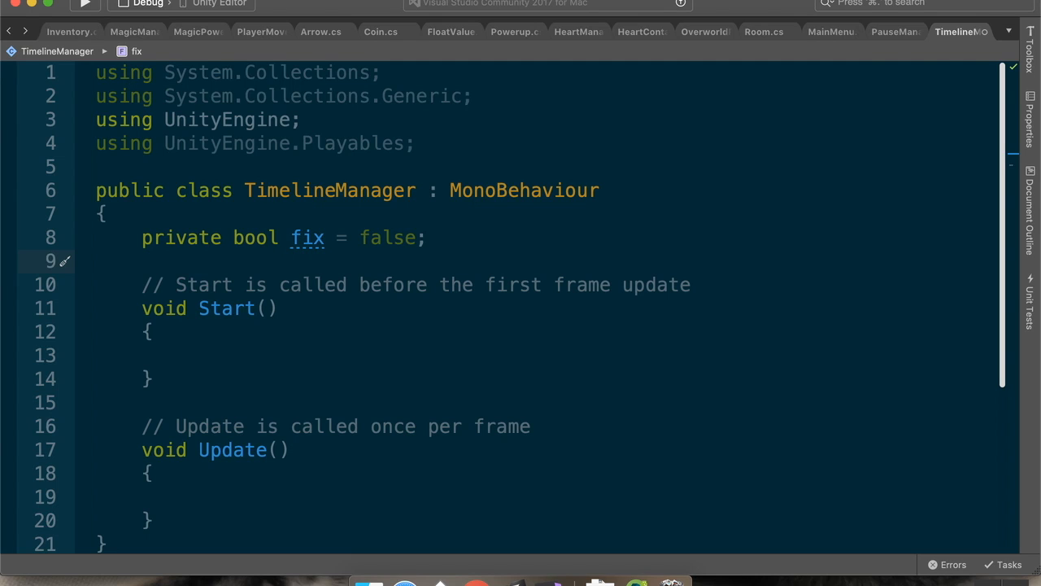
pyautogui.write('public Animat')
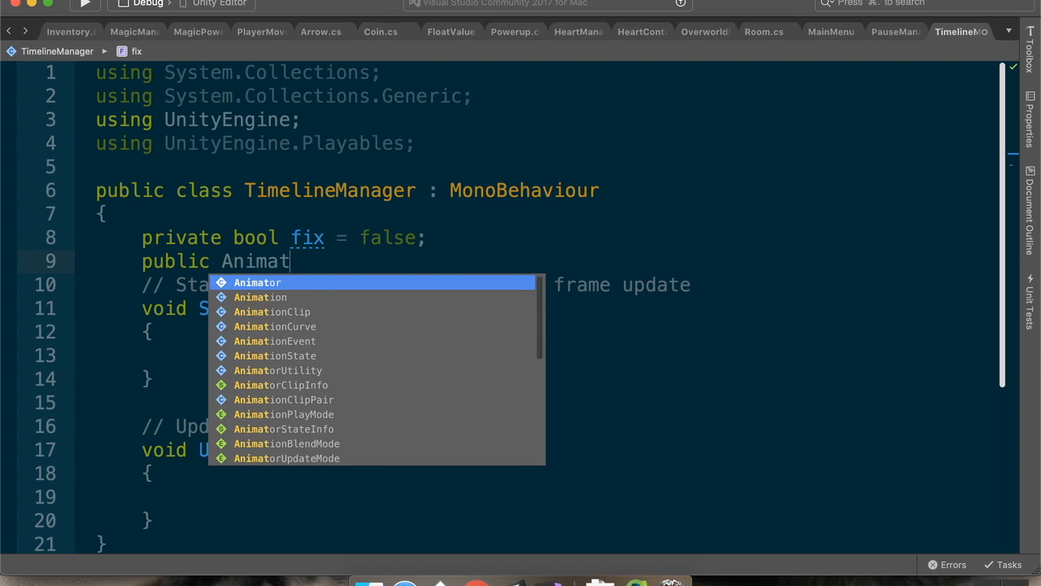
pyautogui.write('or playerAnimator;')
pyautogui.press('Return')
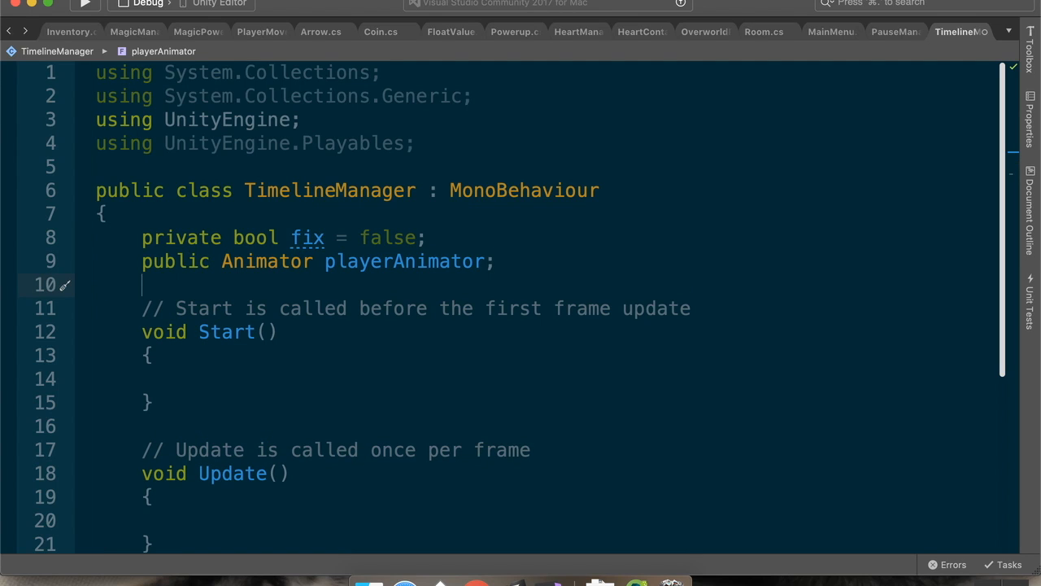
# - Declare a public RuntimeAnimatorController field named playerAnim below playerAnimator
pyautogui.write('public A')
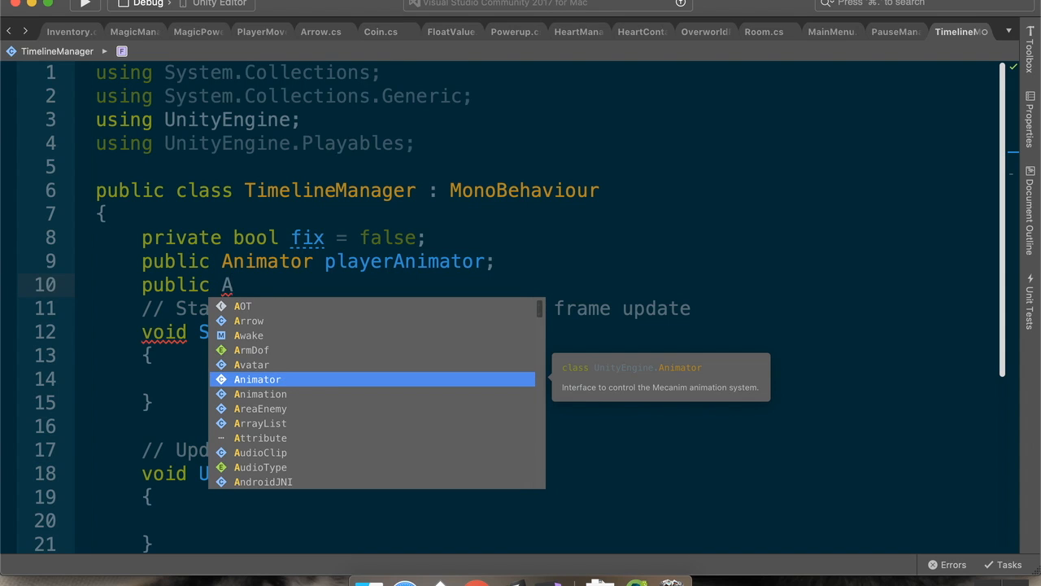
pyautogui.press('BackSpace')
pyautogui.write('Run')
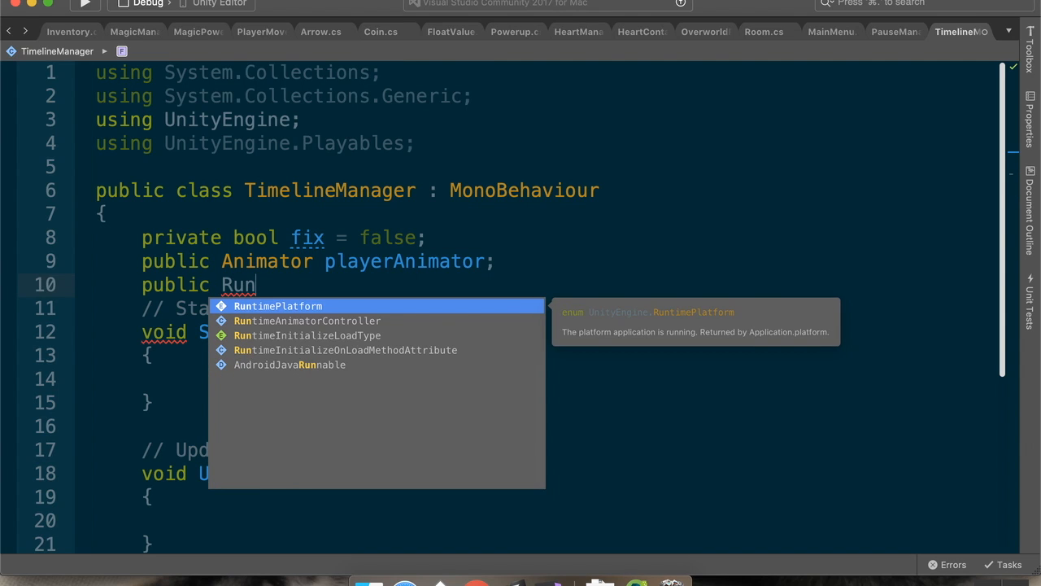
pyautogui.press('Down')
pyautogui.press('Return')
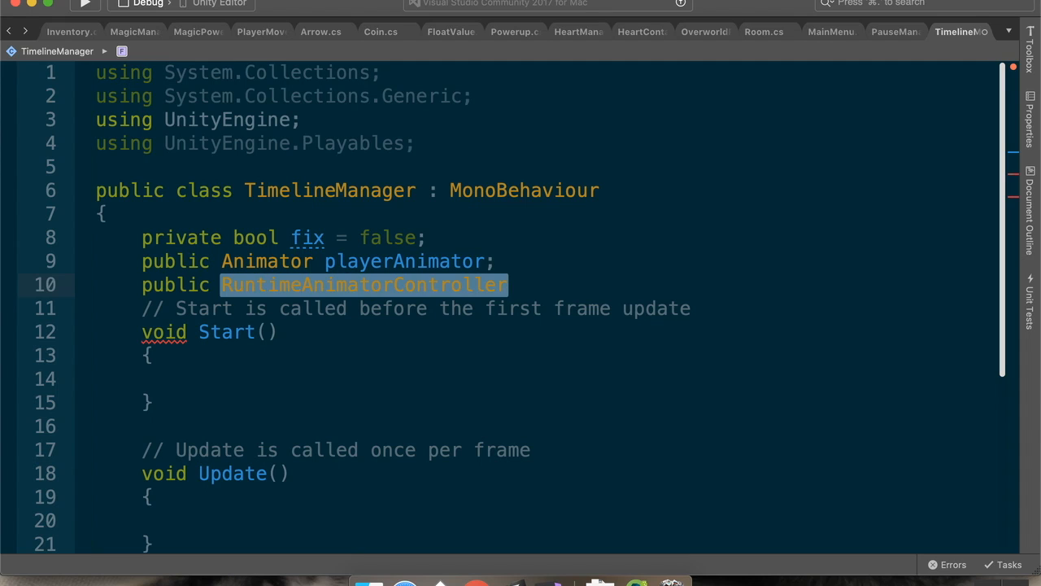
pyautogui.write('playerAnim;')
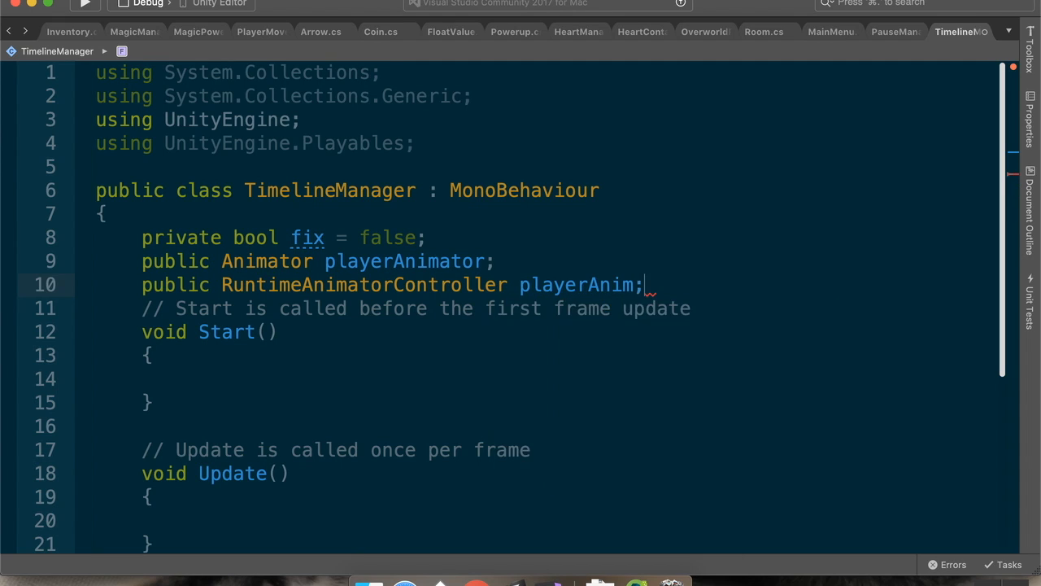
pyautogui.press('Return')
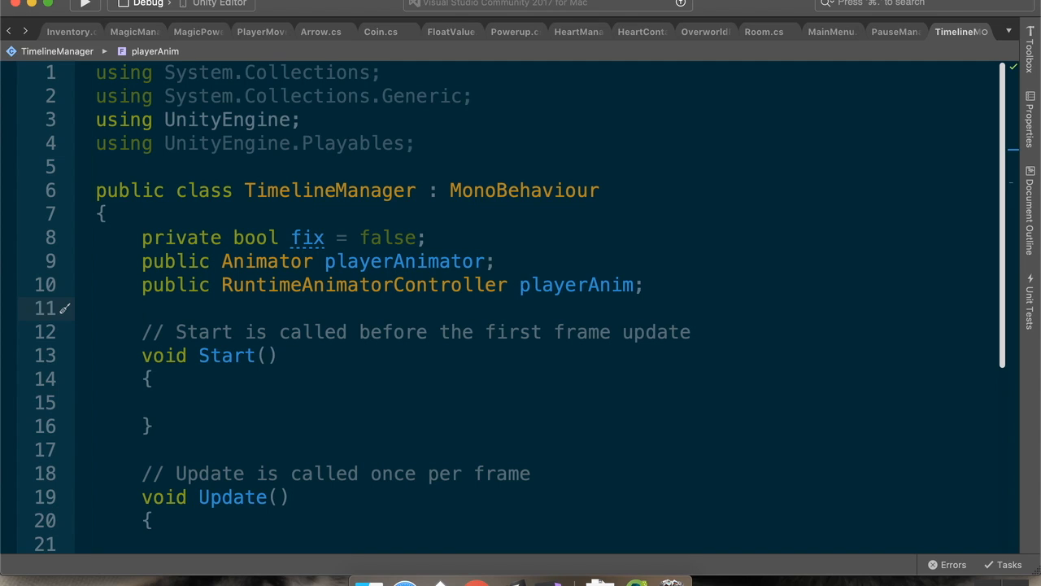
pyautogui.press('Return')
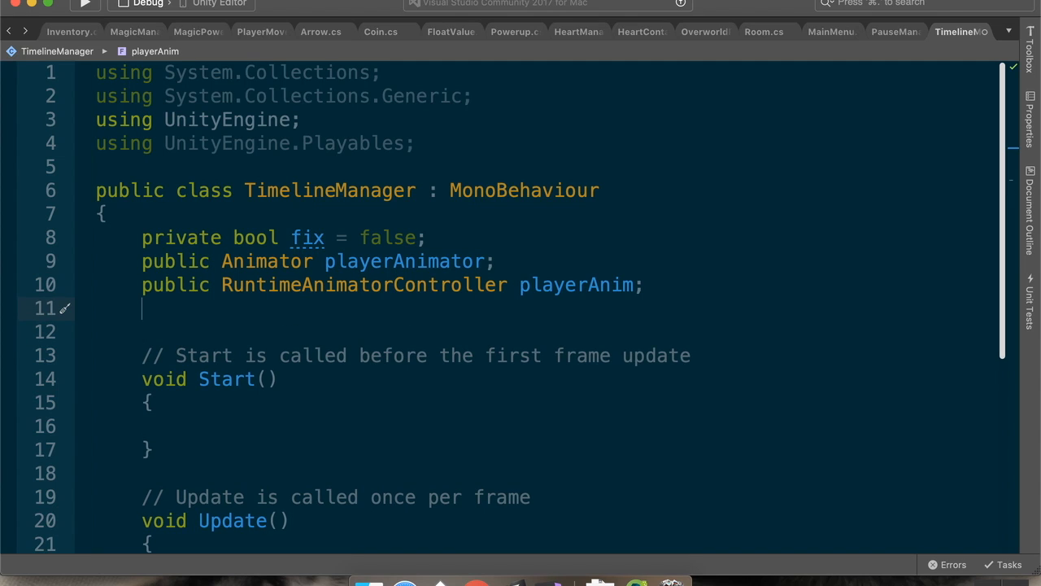
# - Declare a public PlayableDirector field named director below playerAnim
pyautogui.write('public Di')
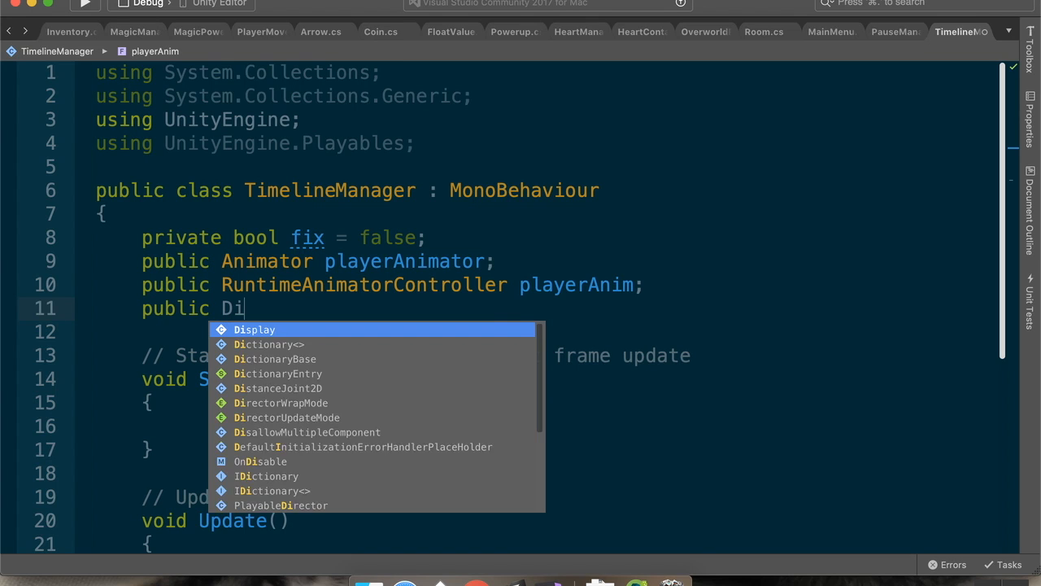
pyautogui.write('re')
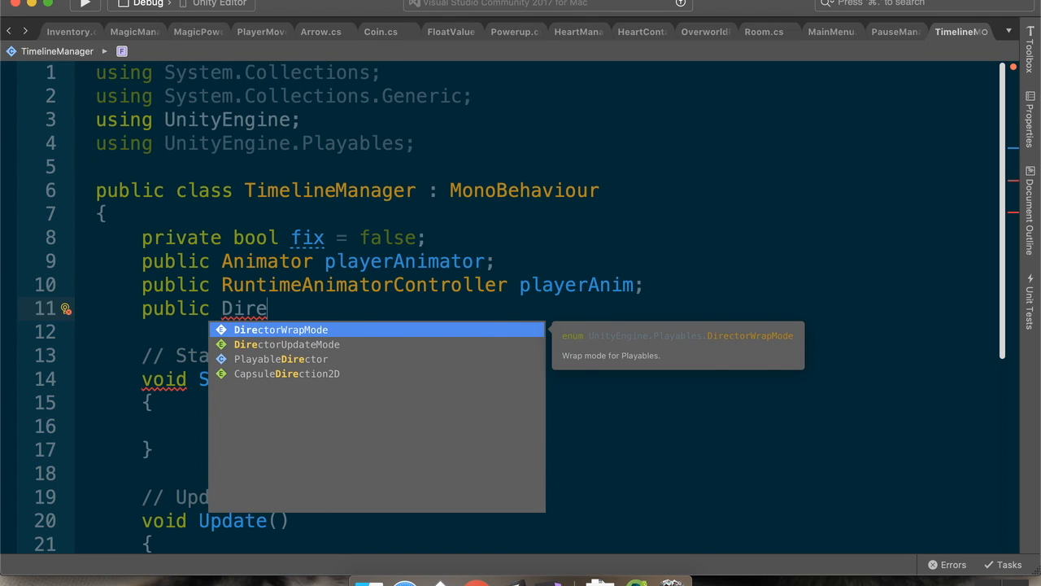
pyautogui.press('Down')
pyautogui.press('Down')
pyautogui.press('Return')
pyautogui.write('director;')
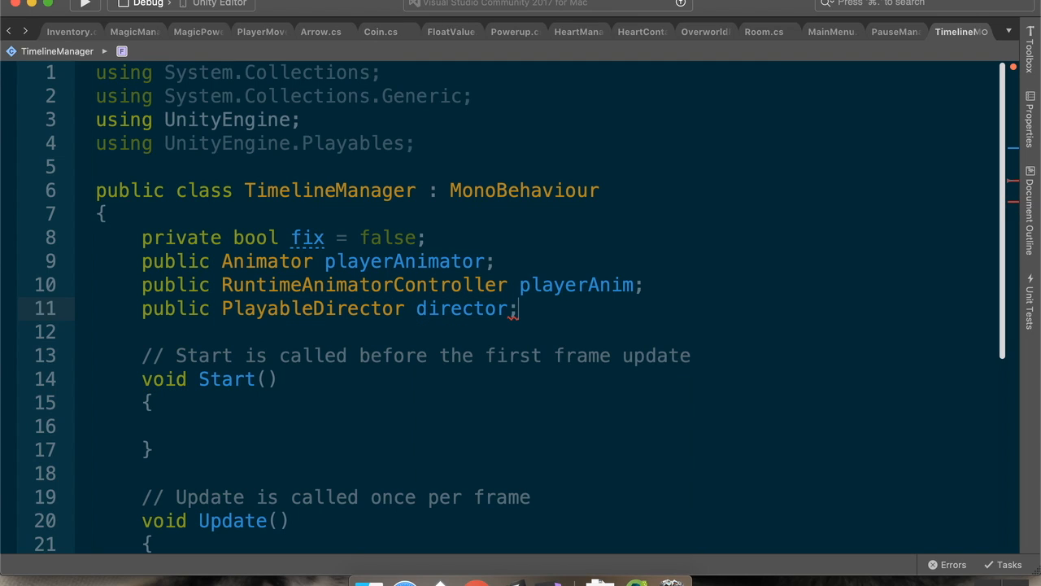
# - In the Start method, assign playerAnimator.runtimeAnimatorController to playerAnim
pyautogui.press('Down')
pyautogui.press('Down')
pyautogui.press('Down')
pyautogui.press('Down')
pyautogui.press('Down')
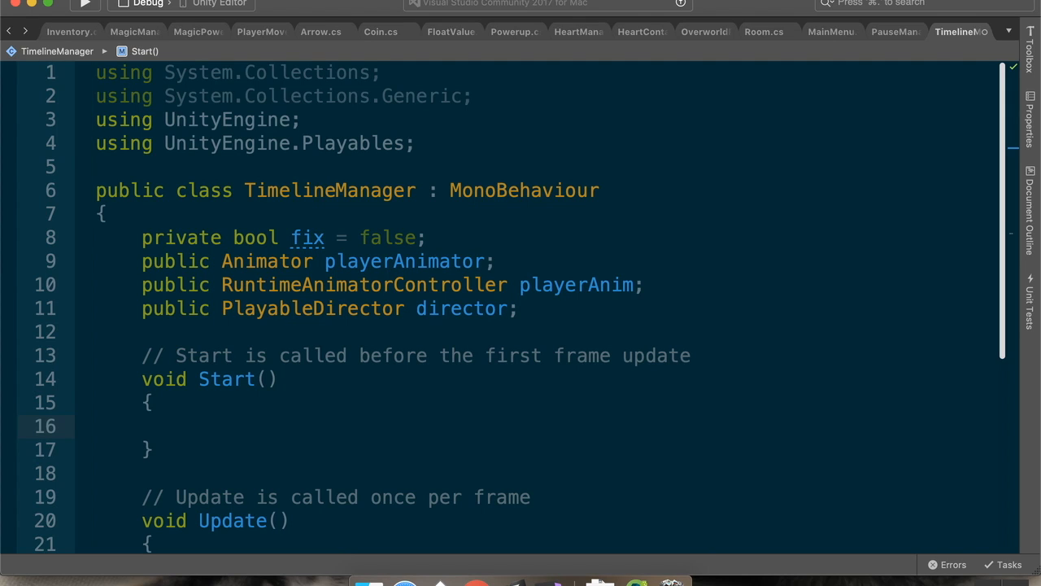
pyautogui.write('playerAnim')
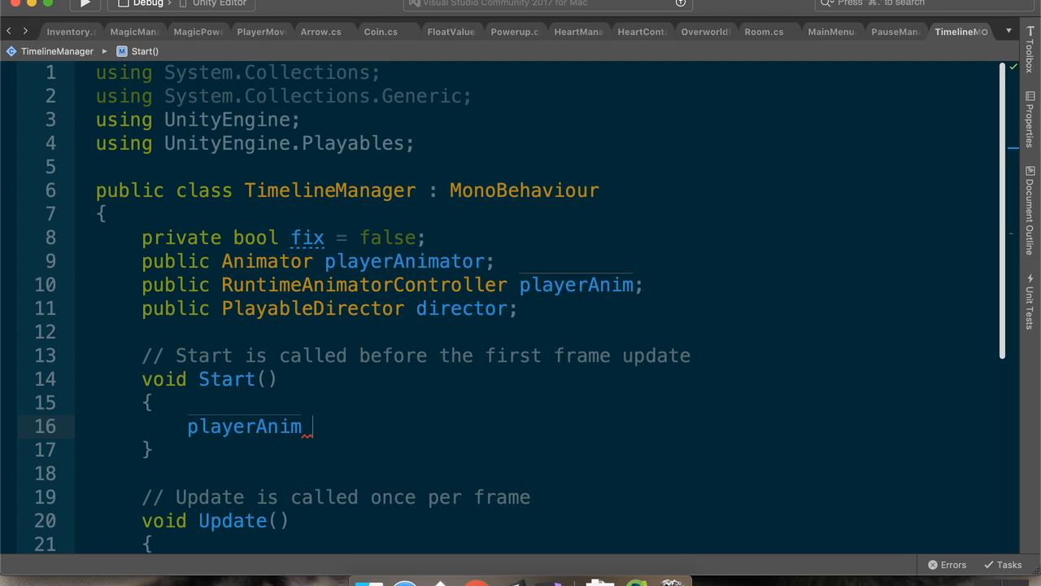
pyautogui.press('Escape')
pyautogui.write('= pla')
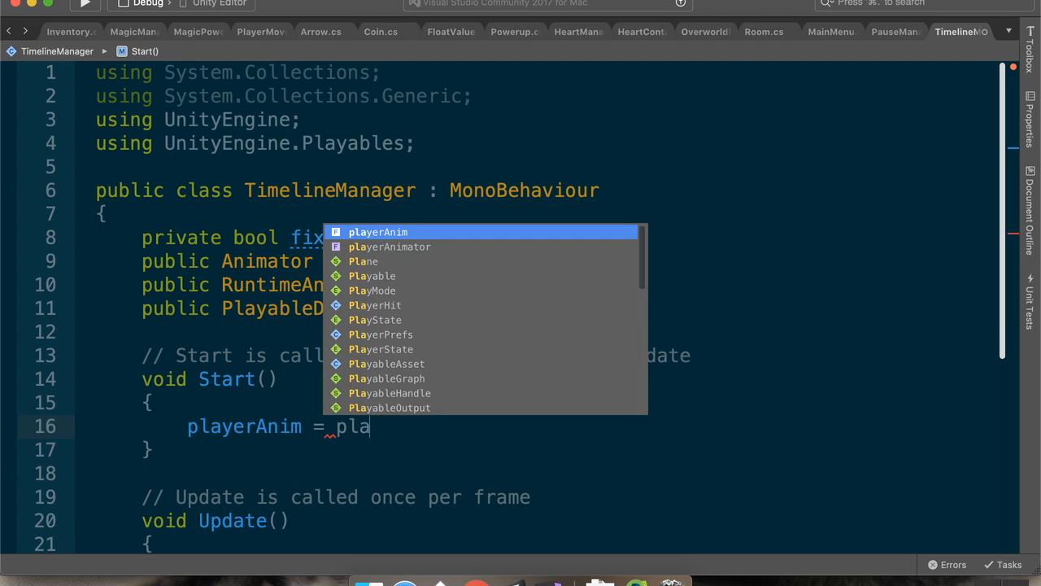
pyautogui.write('yer')
pyautogui.press('Down')
pyautogui.press('Return')
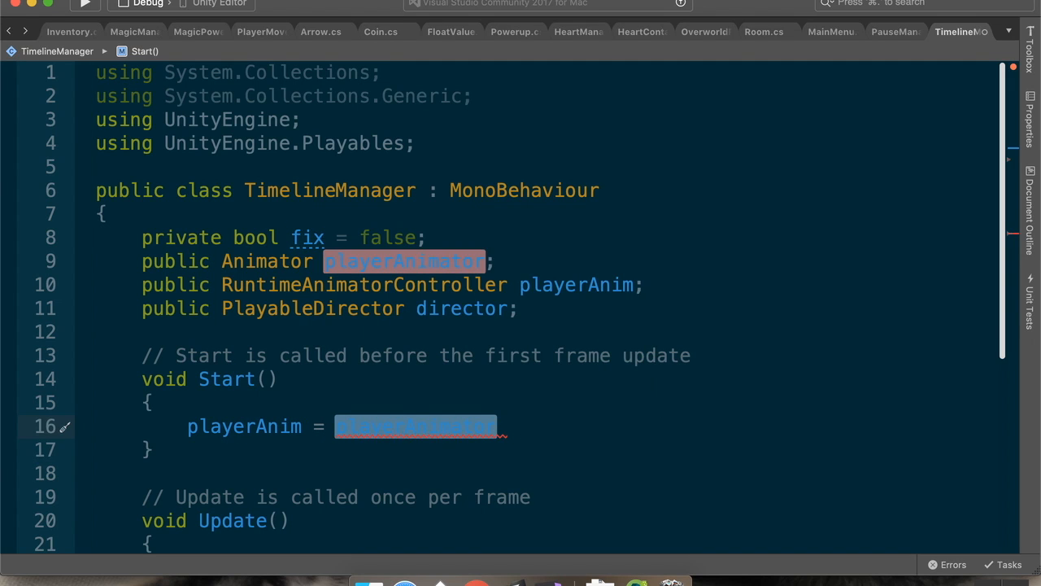
pyautogui.write('.Ru')
pyautogui.press('Return')
pyautogui.write(';')
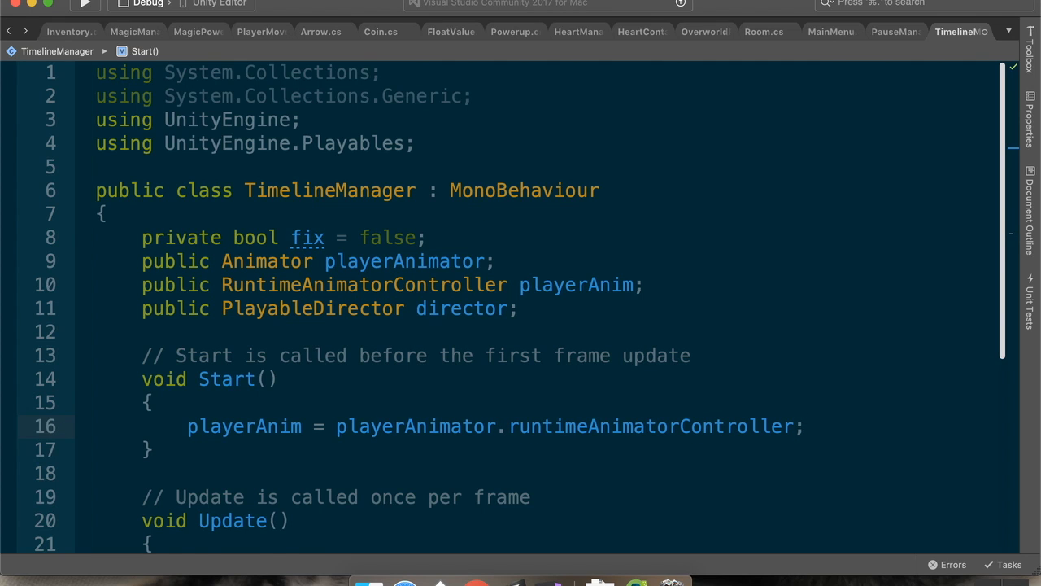
# - Add a second line to Start that sets playerAnimator.runtimeAnimatorController to null
pyautogui.press('Return')
pyautogui.write('player')
pyautogui.press('Down')
pyautogui.press('Return')
pyautogui.write('.r')
pyautogui.press('Return')
pyautogui.write('= null;')
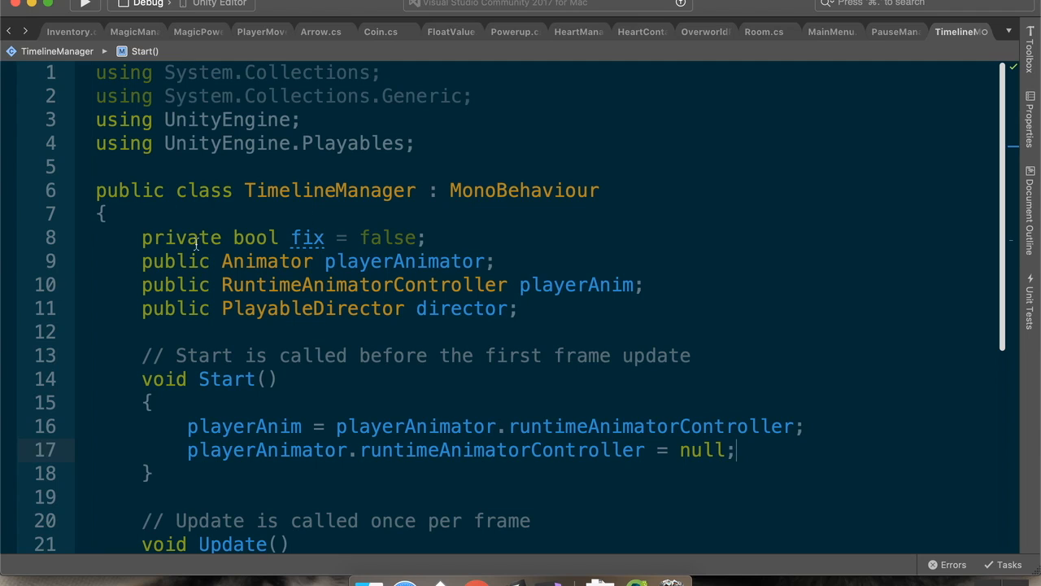
# - Rename the Start method to OnEnable
pyautogui.click(246, 379)
pyautogui.press('BackSpace')
pyautogui.press('BackSpace')
pyautogui.press('BackSpace')
pyautogui.press('BackSpace')
pyautogui.press('BackSpace')
pyautogui.write('OnEnable')
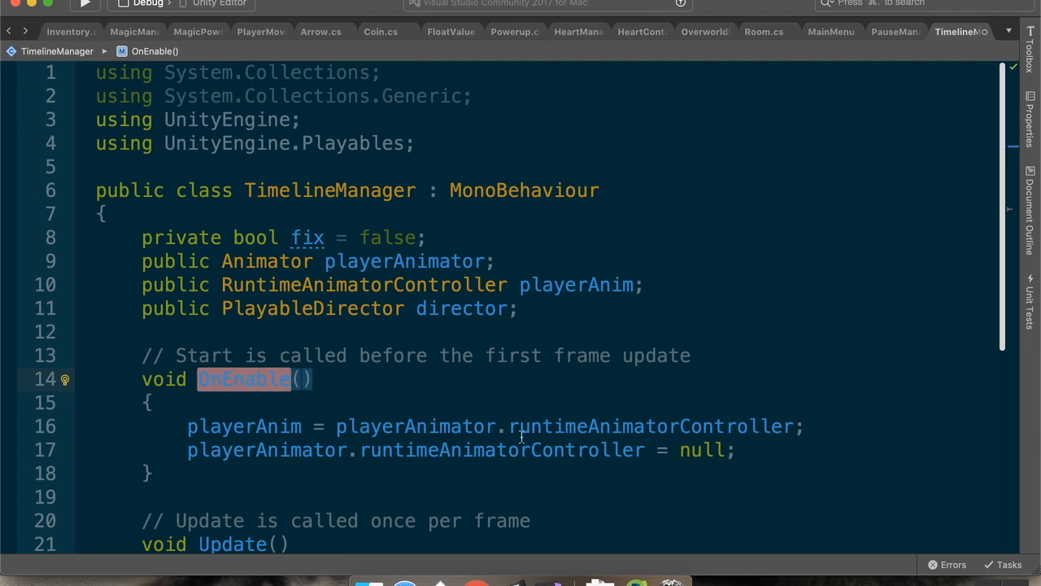
# - Begin an if statement inside the Update method whose condition starts with director
pyautogui.scroll(-7, 744, 449)
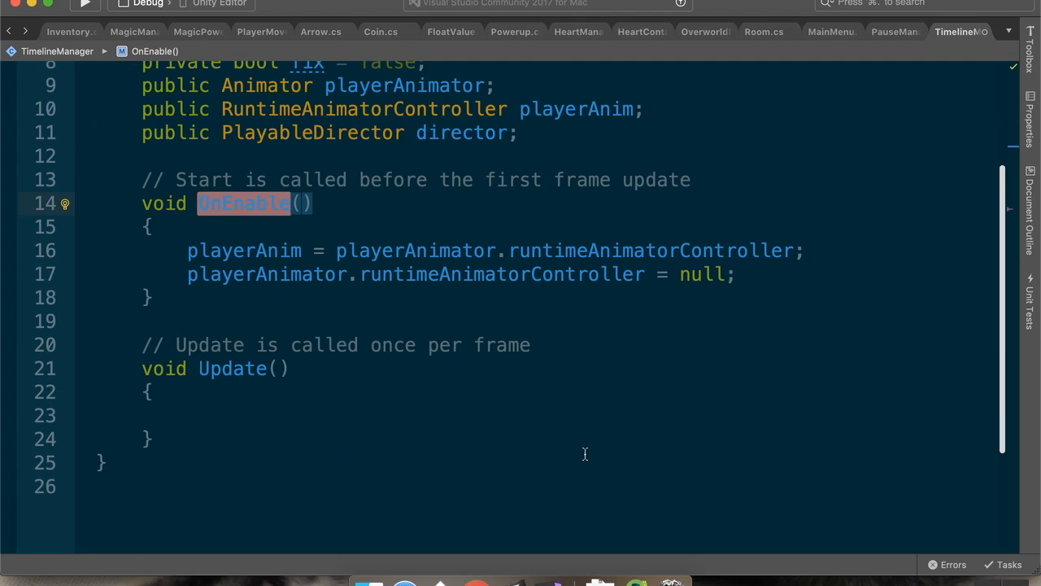
pyautogui.click(269, 417)
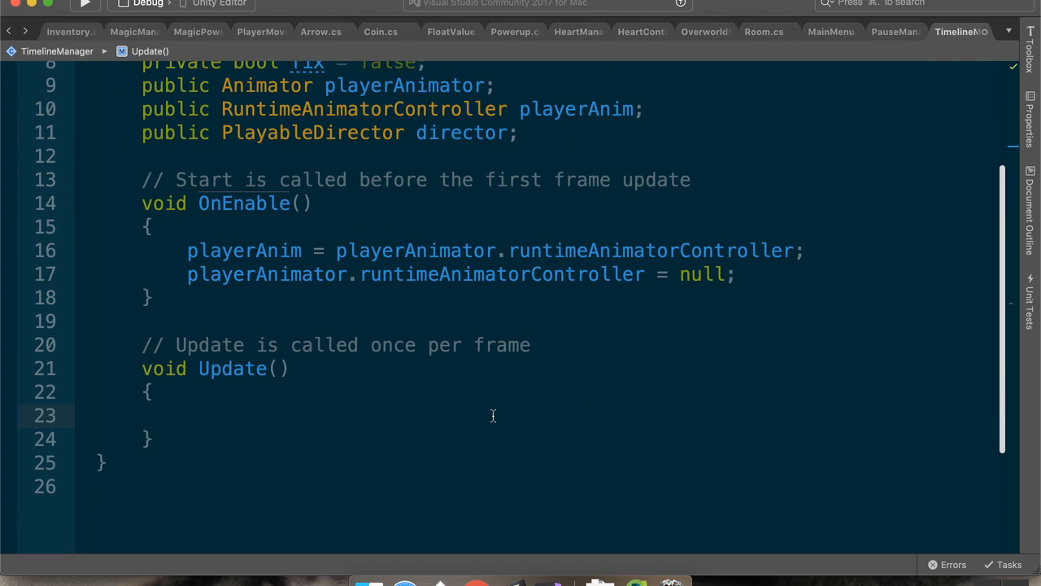
pyautogui.write('if(dire')
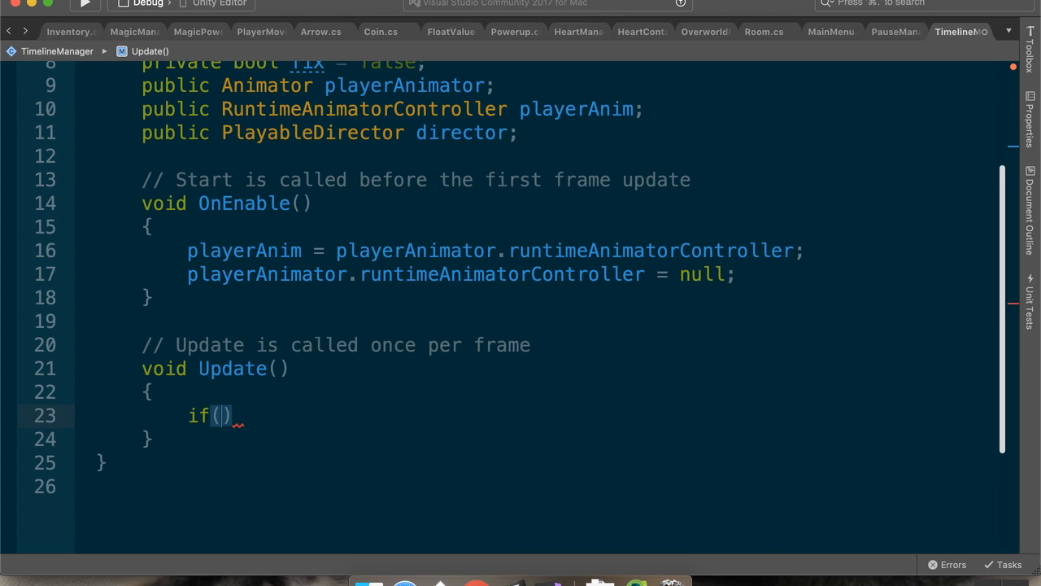
pyautogui.write('ctor.')
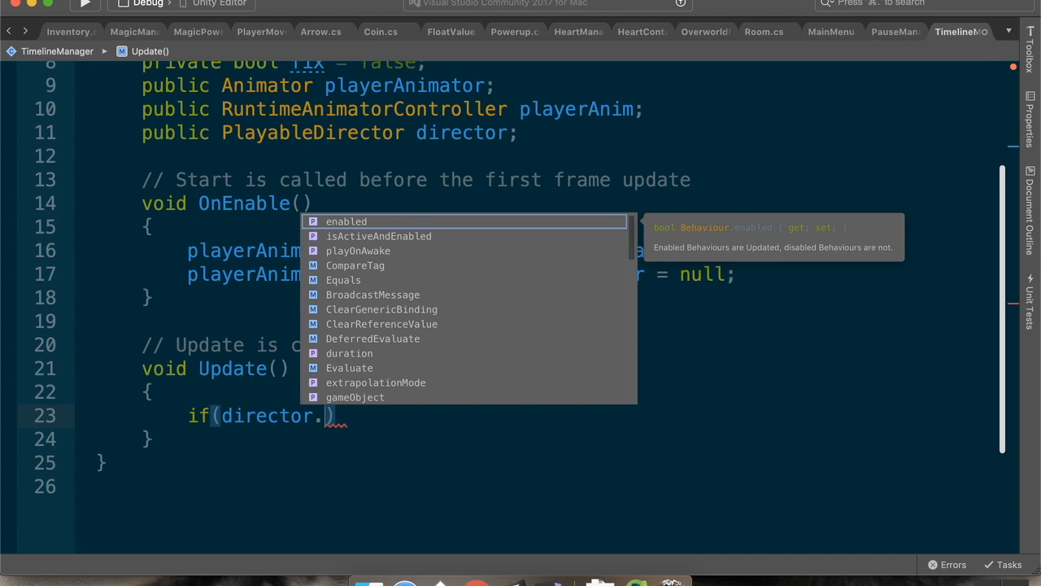
pyautogui.write('pla')
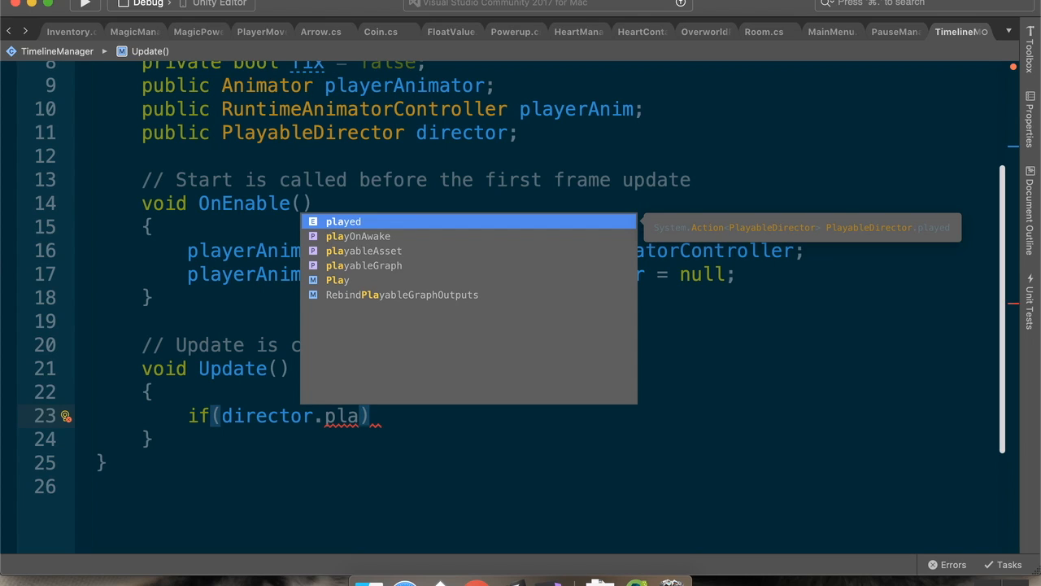
pyautogui.press('BackSpace')
pyautogui.press('BackSpace')
pyautogui.press('BackSpace')
pyautogui.write('is')
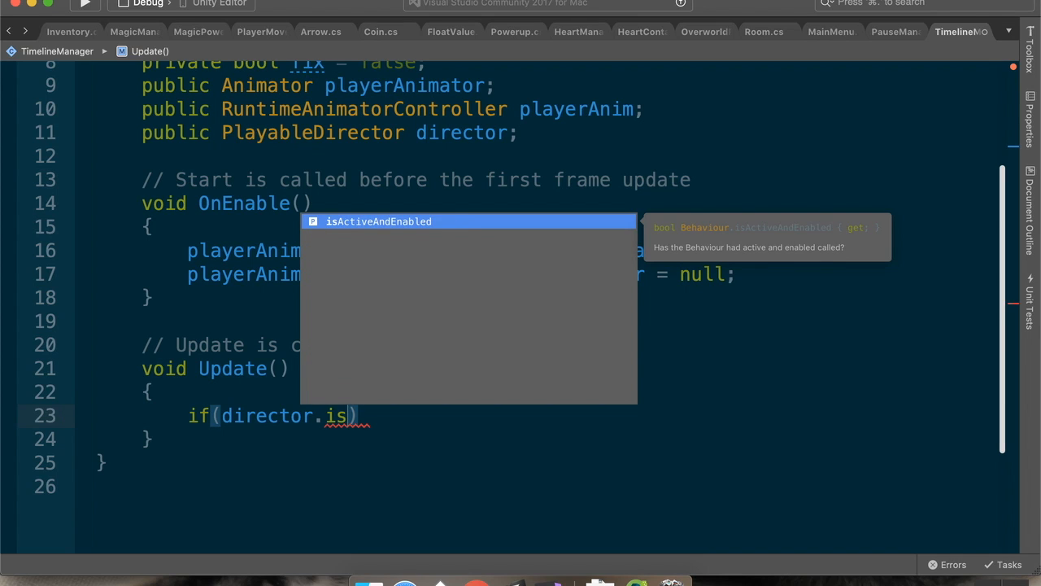
pyautogui.press('BackSpace')
pyautogui.press('BackSpace')
pyautogui.press('BackSpace')
pyautogui.press('BackSpace')
pyautogui.press('BackSpace')
pyautogui.press('BackSpace')
pyautogui.press('BackSpace')
pyautogui.press('BackSpace')
pyautogui.press('BackSpace')
pyautogui.press('BackSpace')
pyautogui.press('BackSpace')
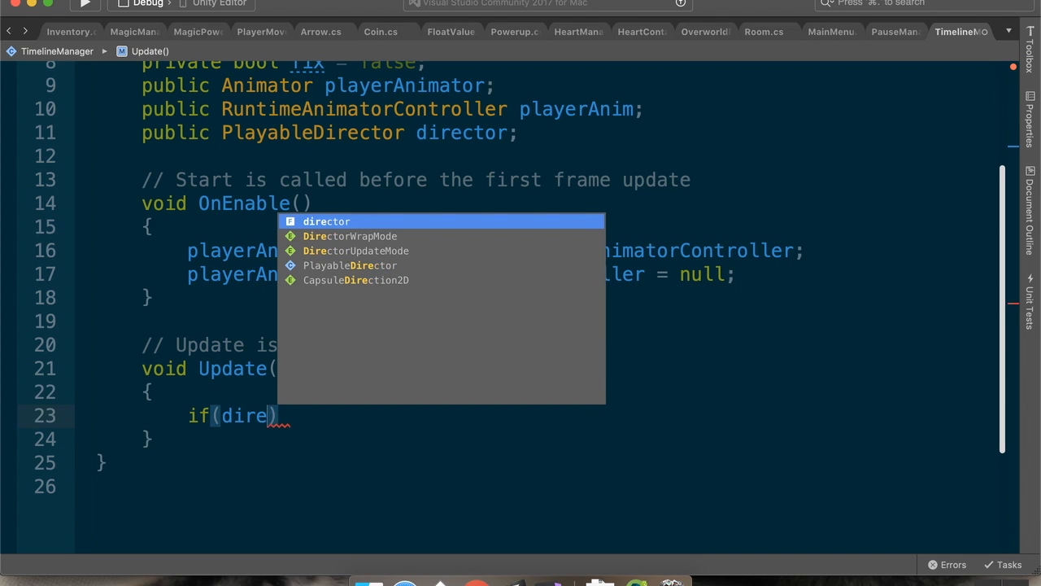
pyautogui.write('direct')
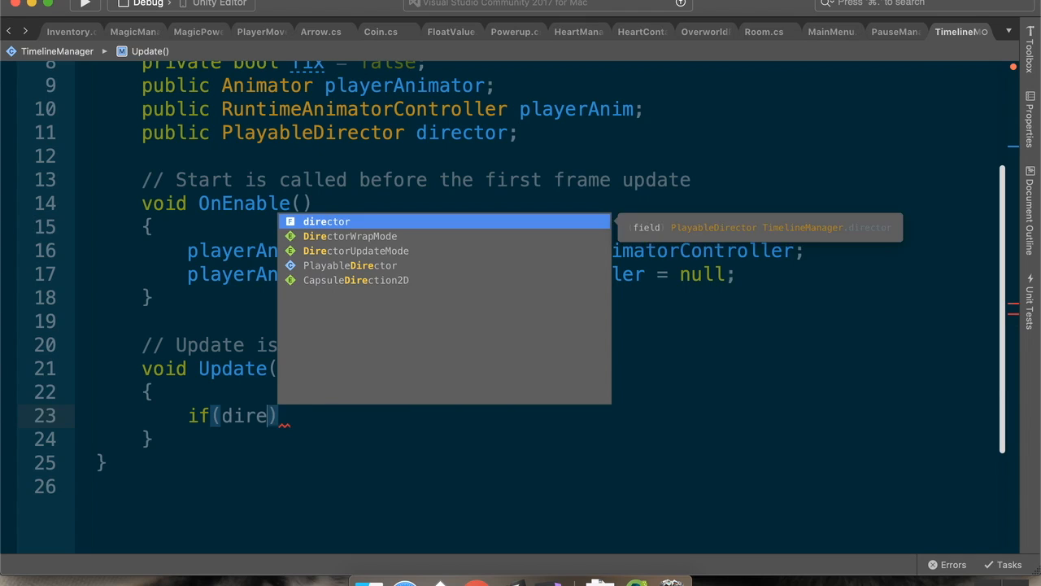
pyautogui.press('BackSpace')
pyautogui.write('ctor')
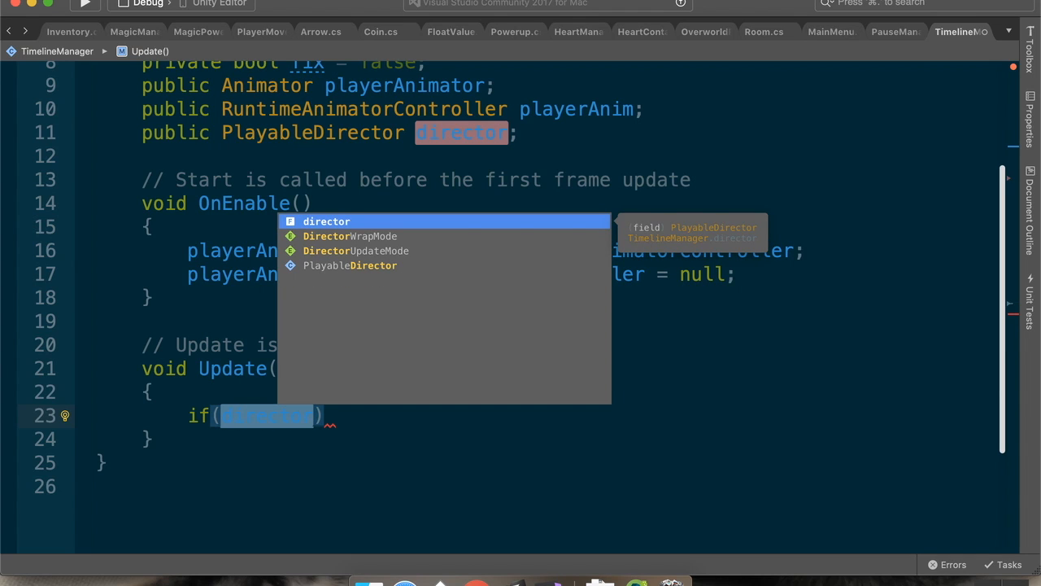
pyautogui.write('.')
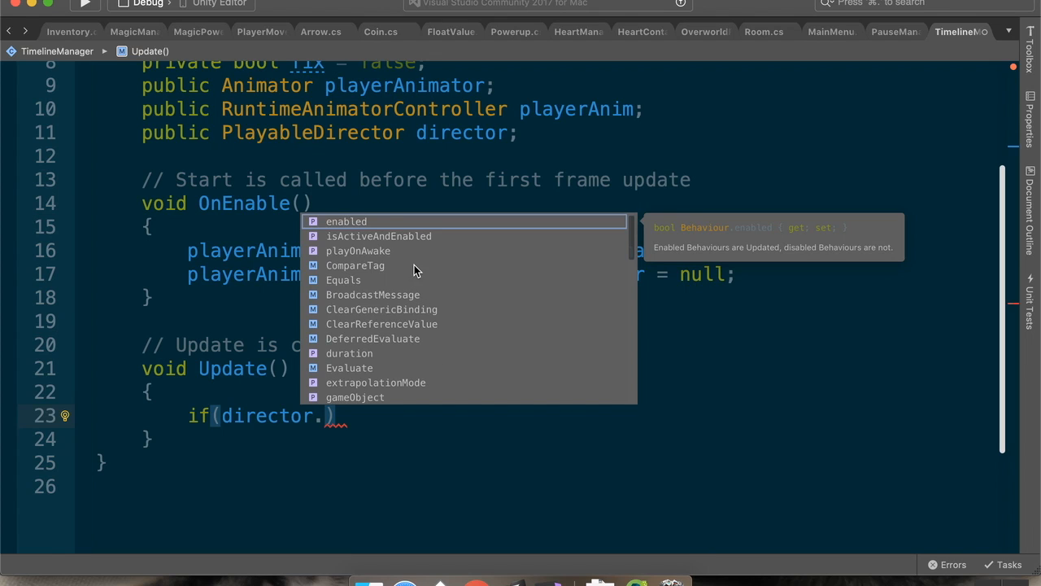
# - Look through the members available on director, including Play and played, for one that reports the playback state
pyautogui.scroll(-1, 413, 289)
pyautogui.scroll(-2, 411, 290)
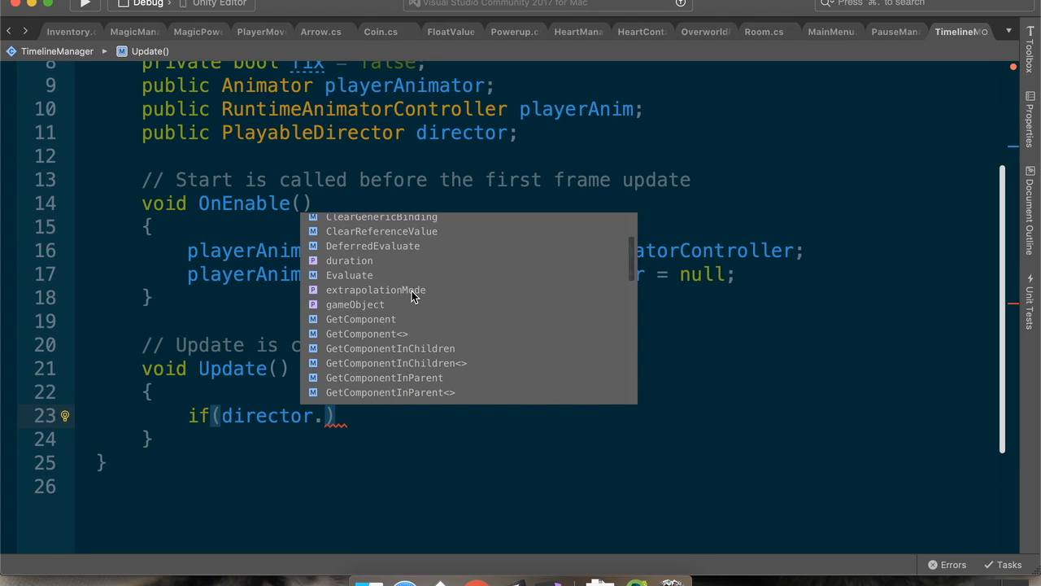
pyautogui.scroll(-2, 411, 290)
pyautogui.scroll(-5, 412, 290)
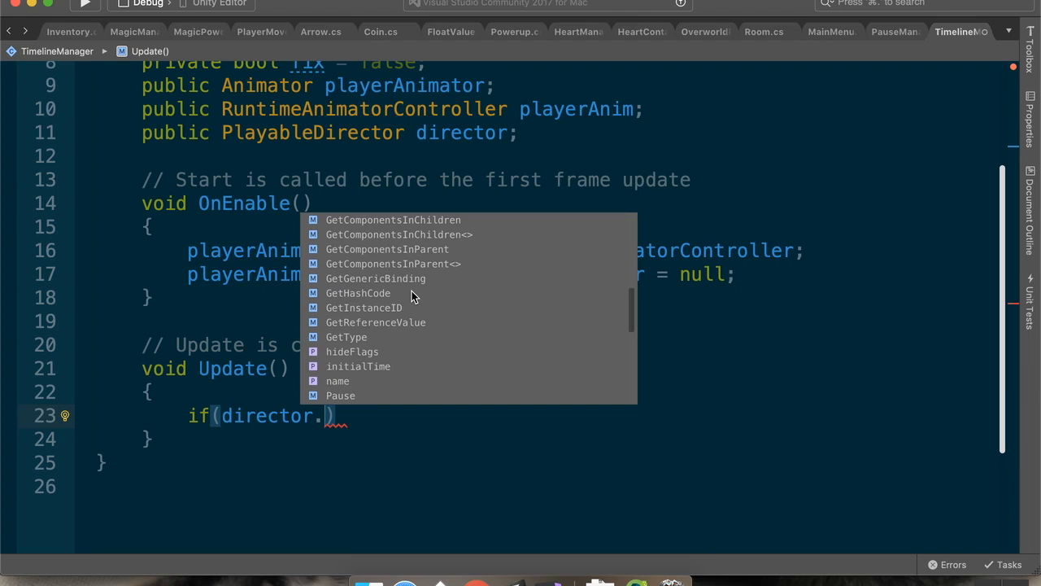
pyautogui.scroll(-2, 412, 291)
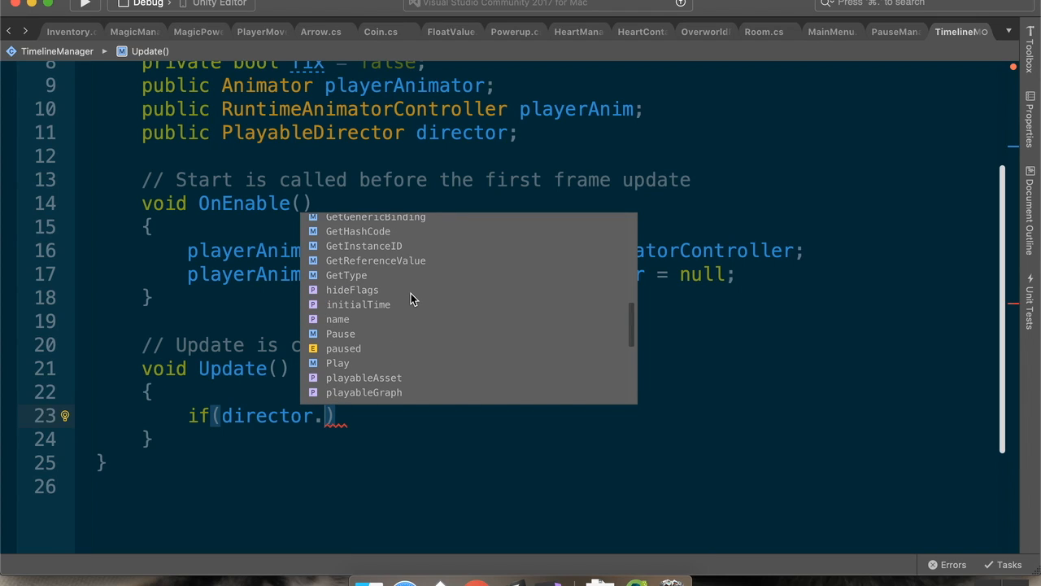
pyautogui.click(345, 365)
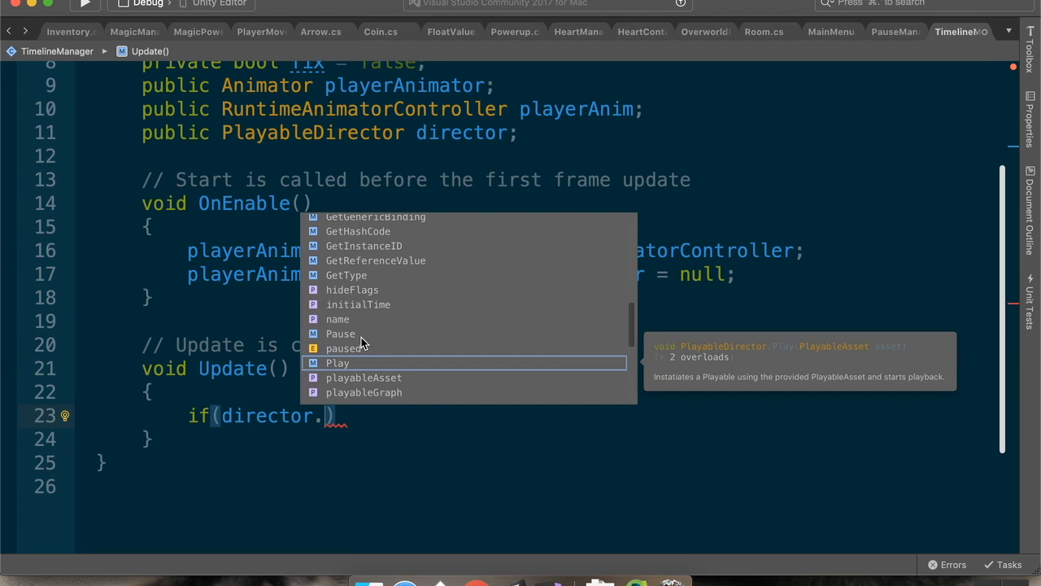
pyautogui.scroll(-2, 361, 336)
pyautogui.scroll(-2, 390, 340)
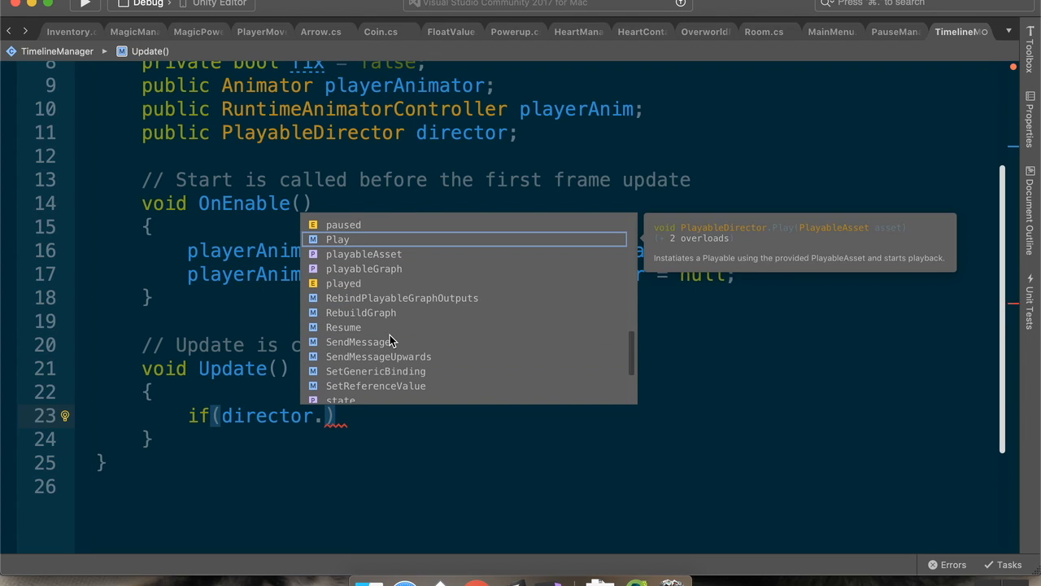
pyautogui.click(348, 285)
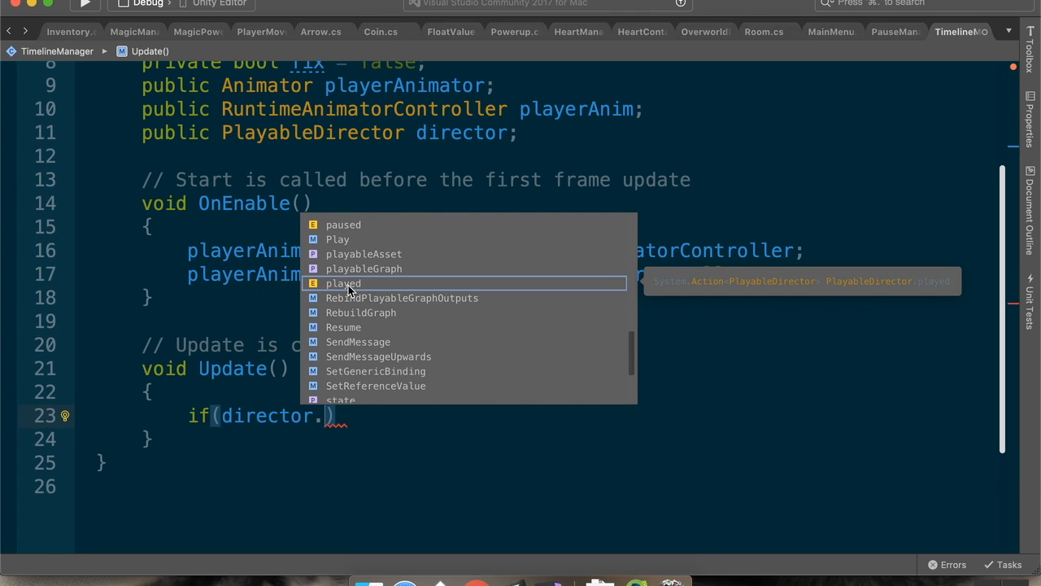
pyautogui.scroll(-1, 377, 307)
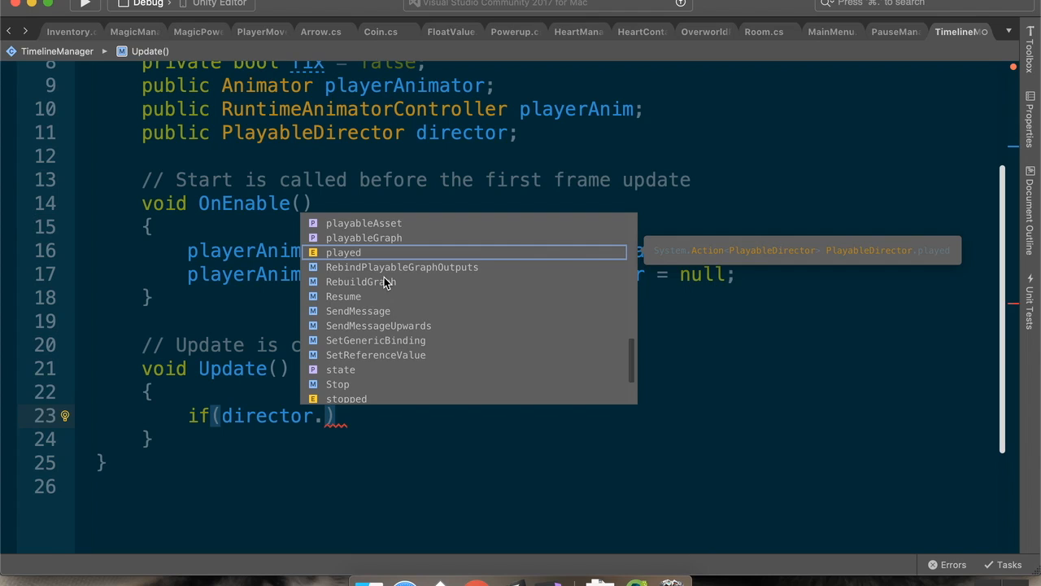
pyautogui.scroll(-1, 385, 285)
pyautogui.scroll(-2, 385, 289)
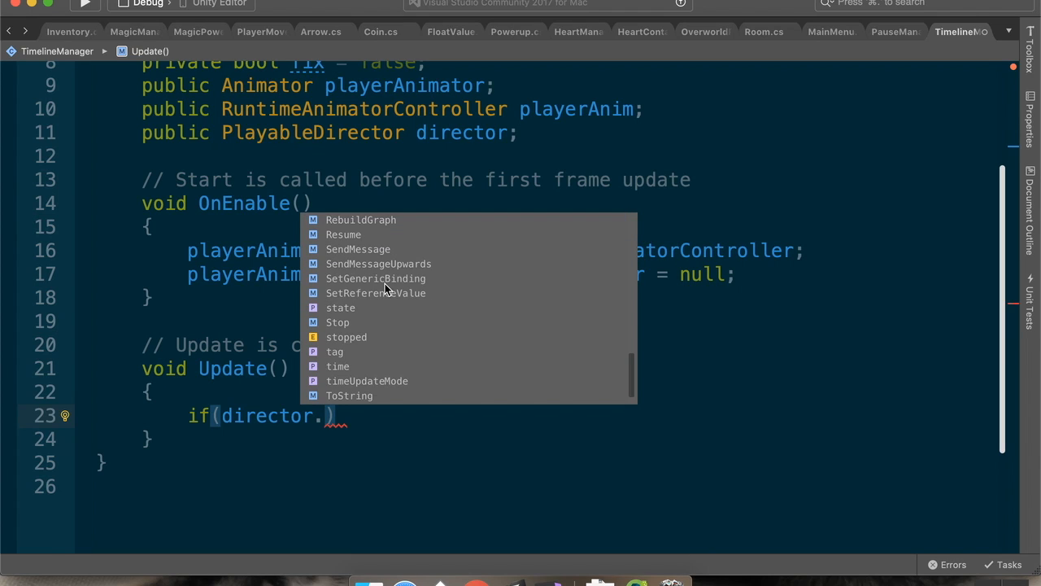
pyautogui.scroll(2, 386, 290)
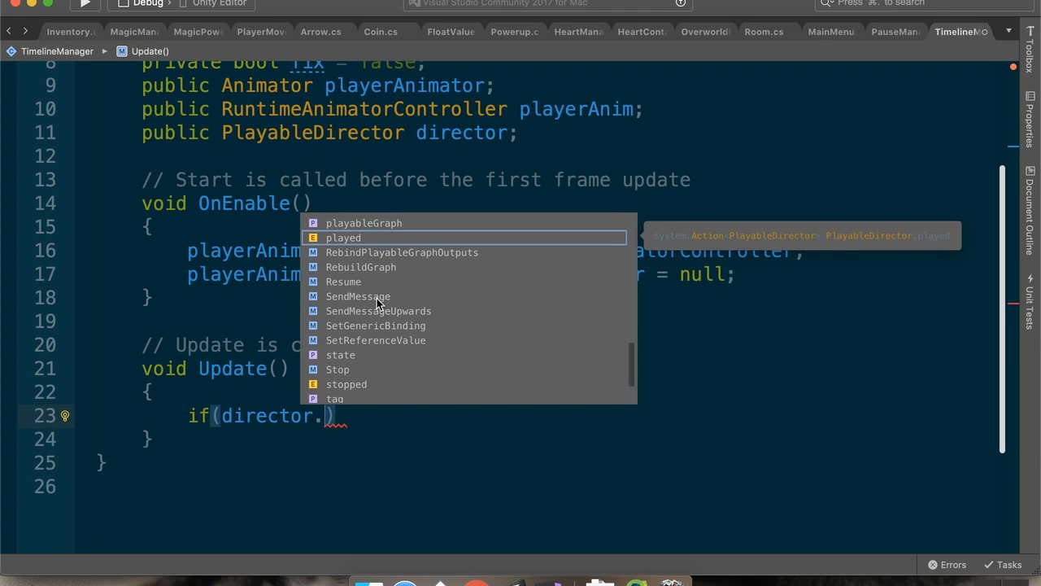
# - Check the Update condition in the other timeline script and close that script
pyautogui.click(267, 367)
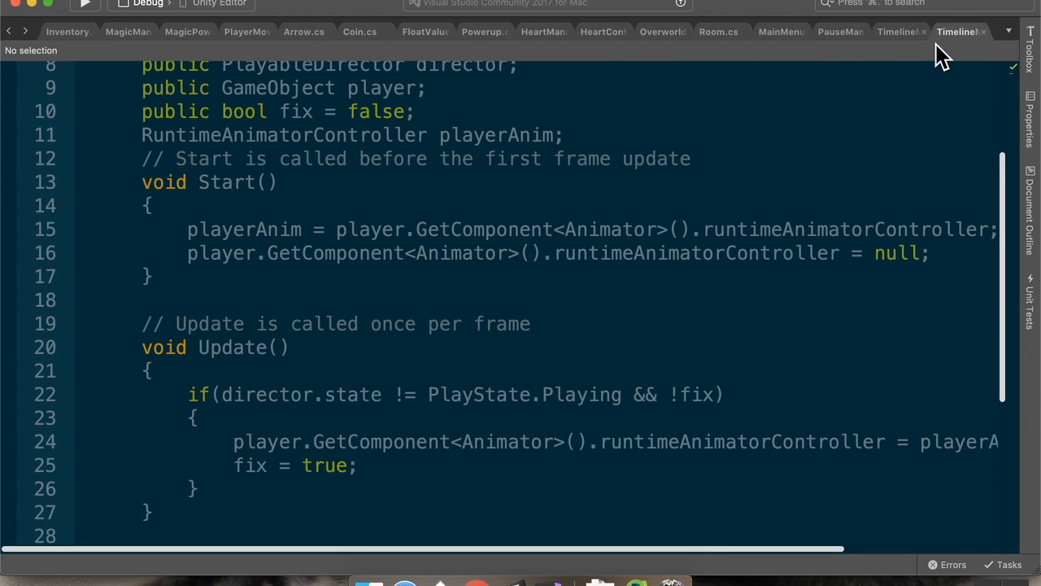
pyautogui.click(987, 35)
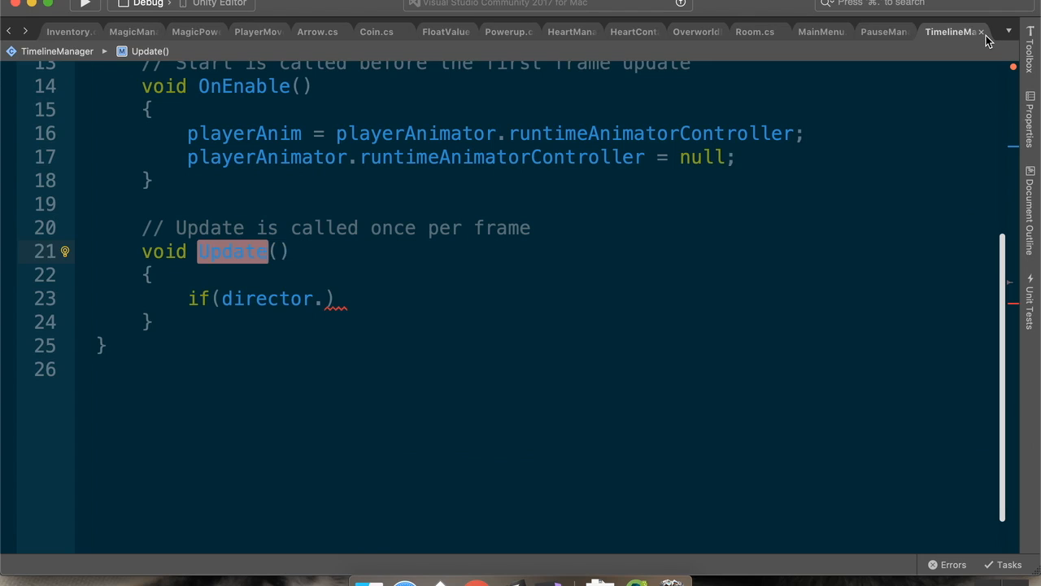
# - Complete the if condition in Update as director.state = PlayState.Playing
pyautogui.click(322, 298)
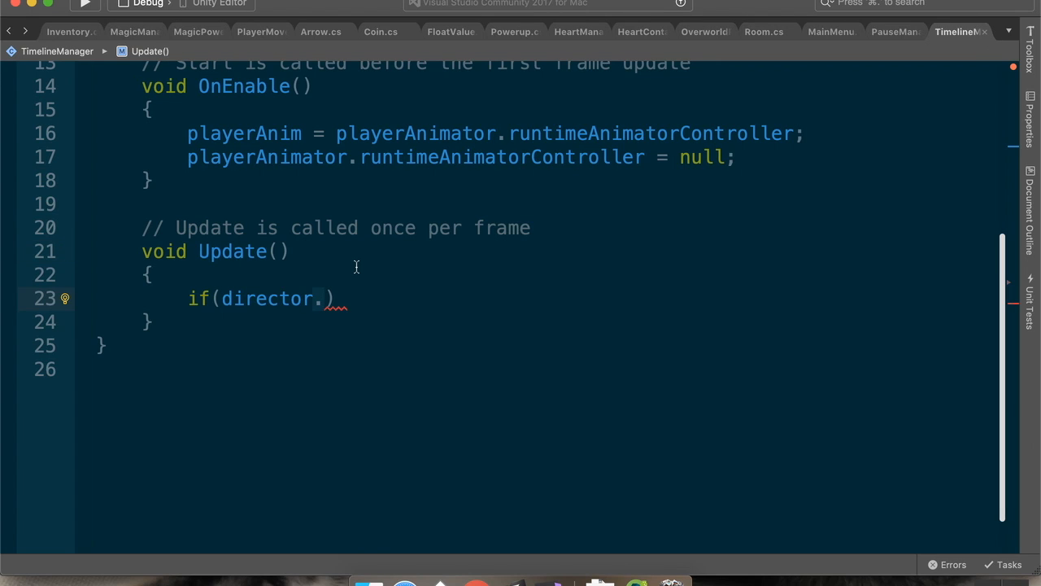
pyautogui.write('sta')
pyautogui.press('BackSpace')
pyautogui.press('BackSpace')
pyautogui.press('BackSpace')
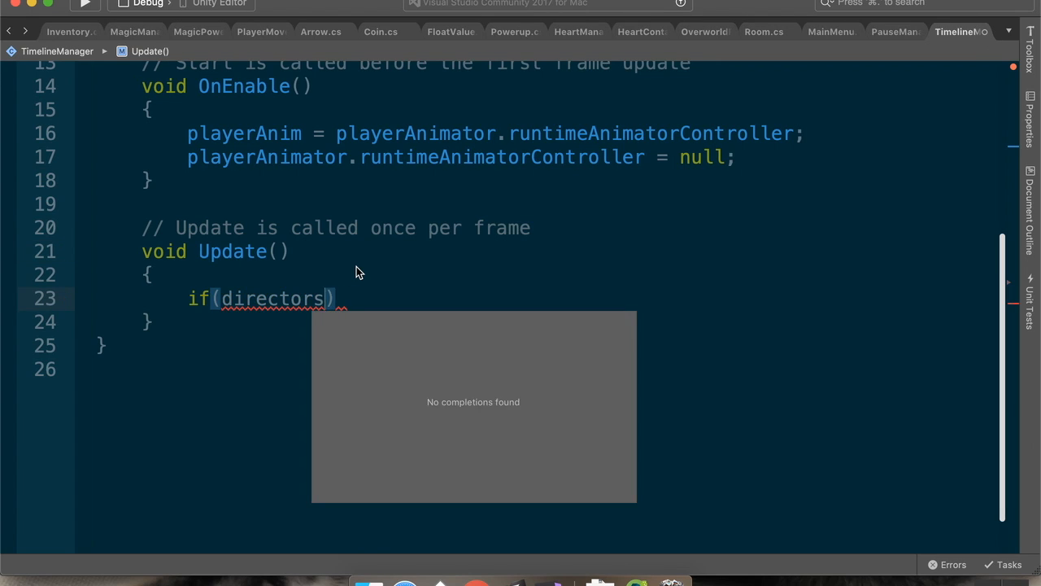
pyautogui.write('.state = ')
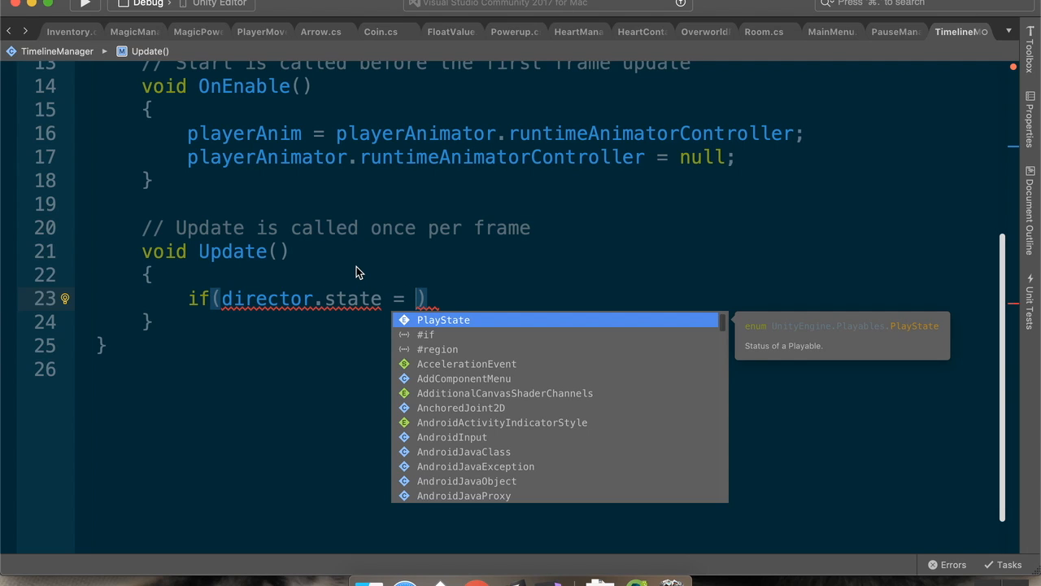
pyautogui.write('PlayState')
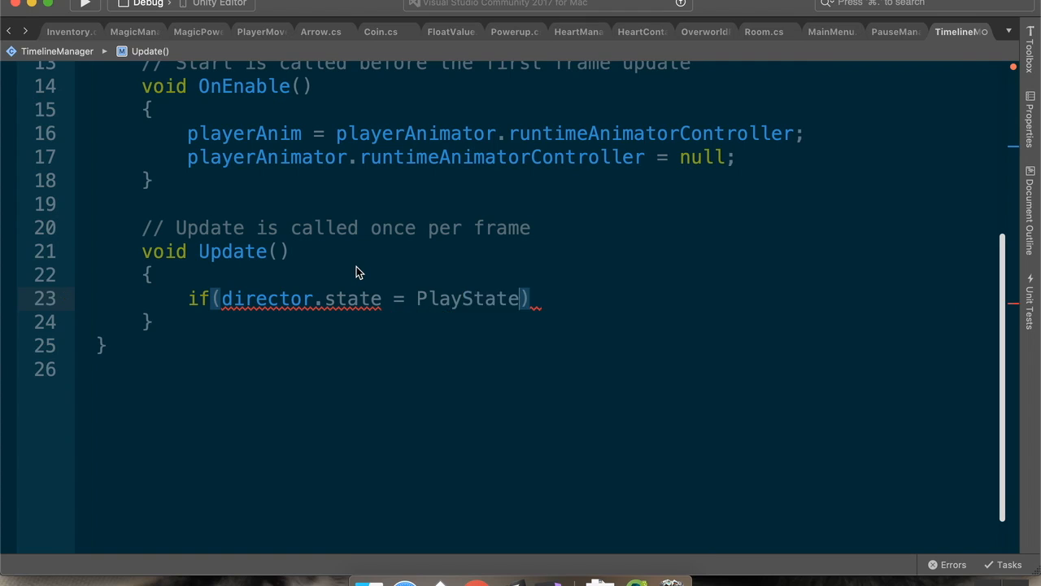
pyautogui.write('.pl')
pyautogui.press('Return')
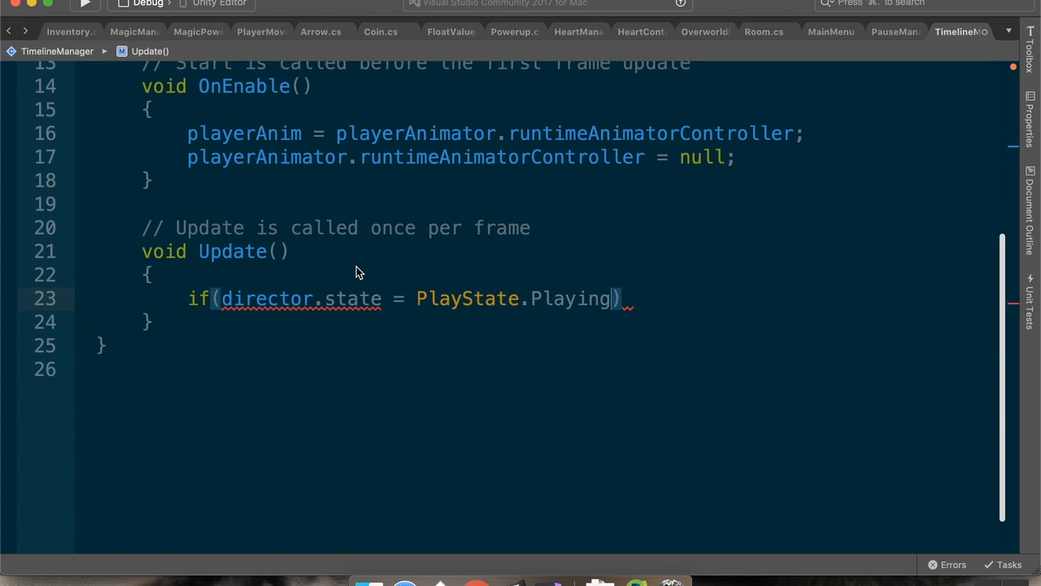
# - Add an empty braced body beneath the if condition in Update
pyautogui.press('End')
pyautogui.press('Return')
pyautogui.write('{')
pyautogui.press('Return')
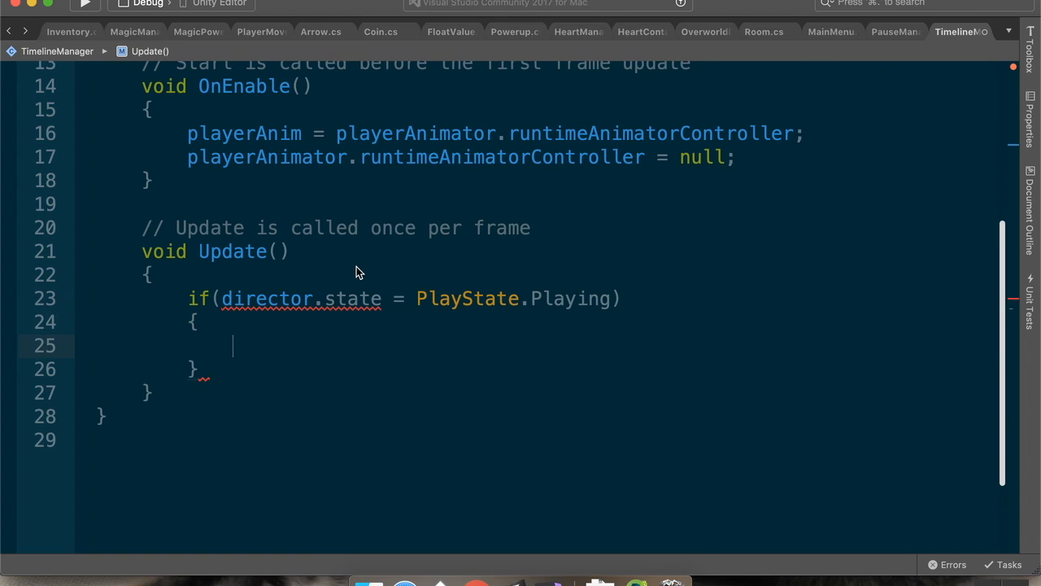
# - Try to negate the condition by putting ! before director.state and comparing it with == to PlayState.Playing
pyautogui.doubleClick(235, 298)
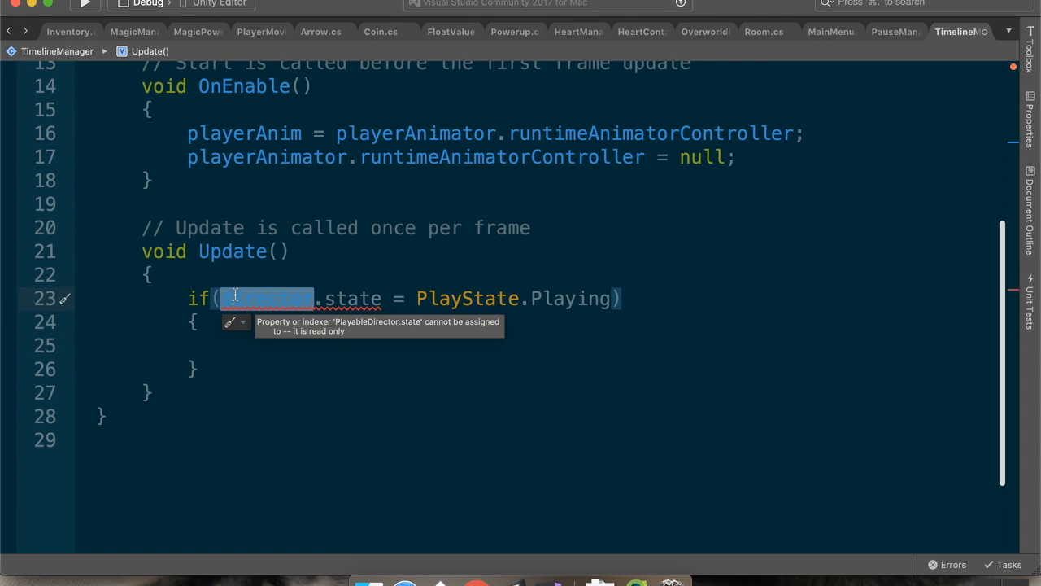
pyautogui.write('!')
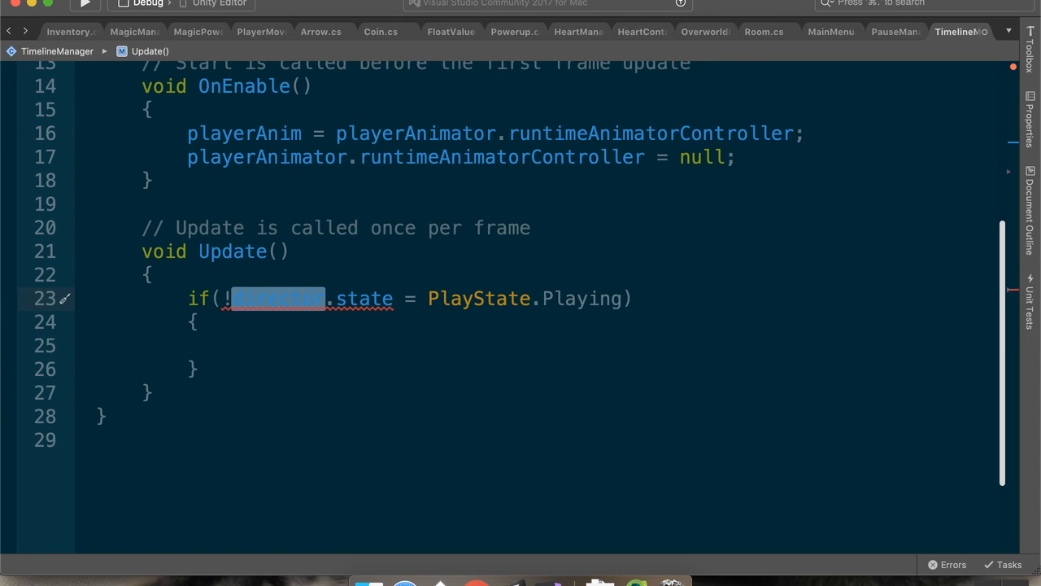
pyautogui.press('Right')
pyautogui.press('Right')
pyautogui.press('Right')
pyautogui.press('Right')
pyautogui.press('Right')
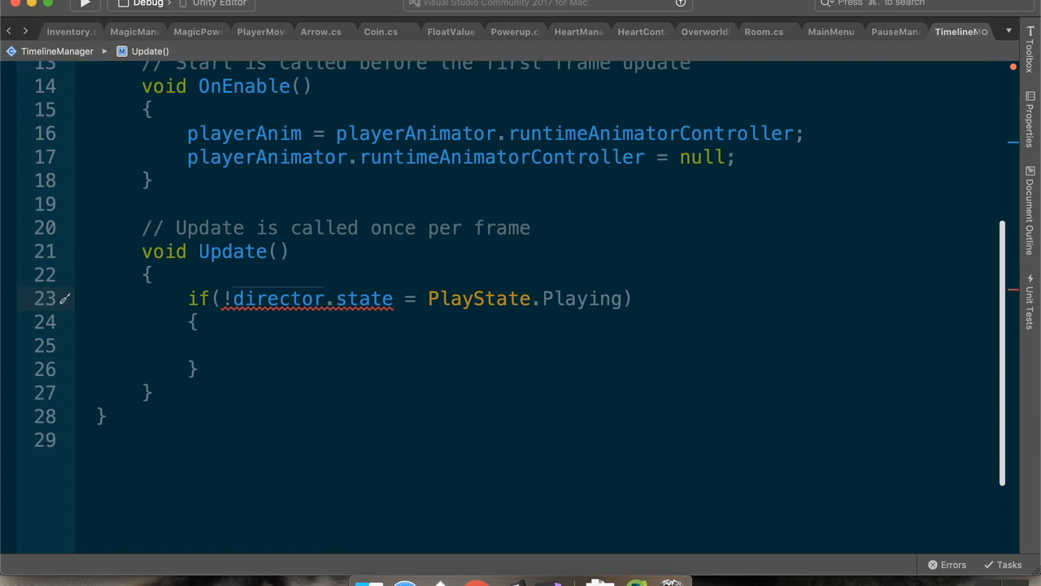
pyautogui.write('=')
pyautogui.press('Down')
pyautogui.press('Down')
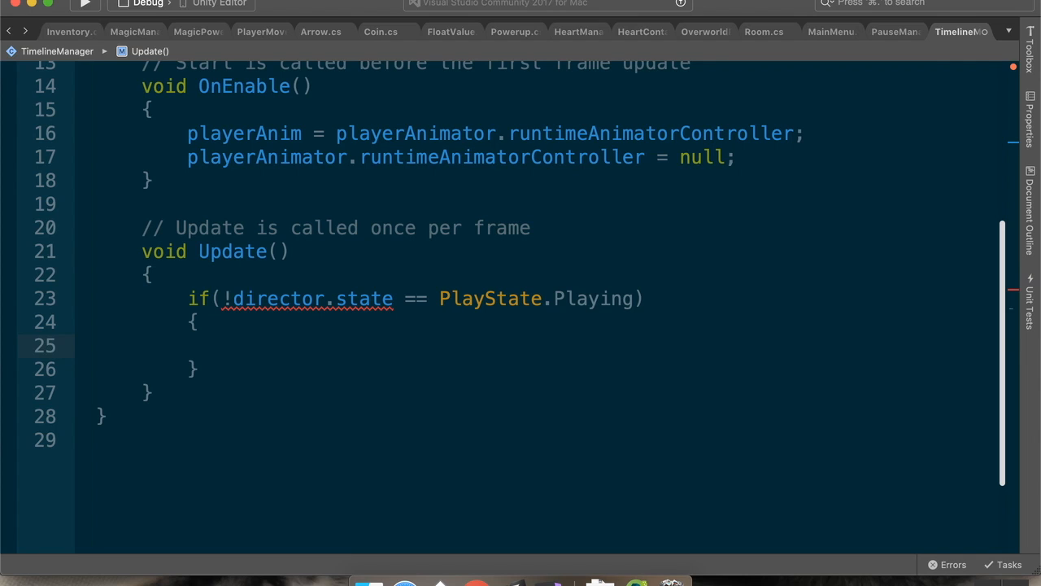
# - Remove the ! before director.state and change the comparison operator to !=
pyautogui.moveTo(317, 302)
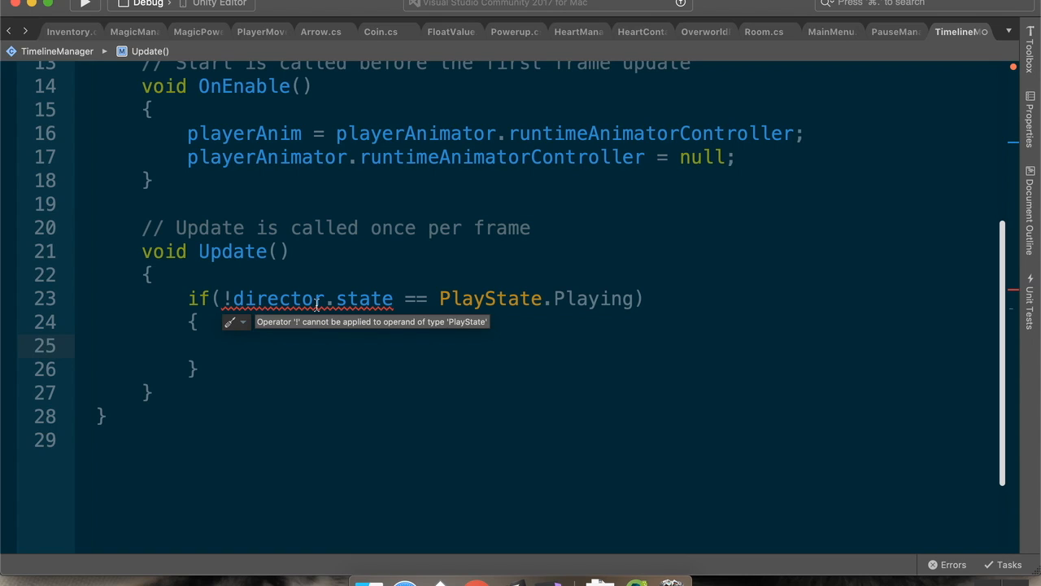
pyautogui.doubleClick(244, 298)
pyautogui.press('Left')
pyautogui.press('BackSpace')
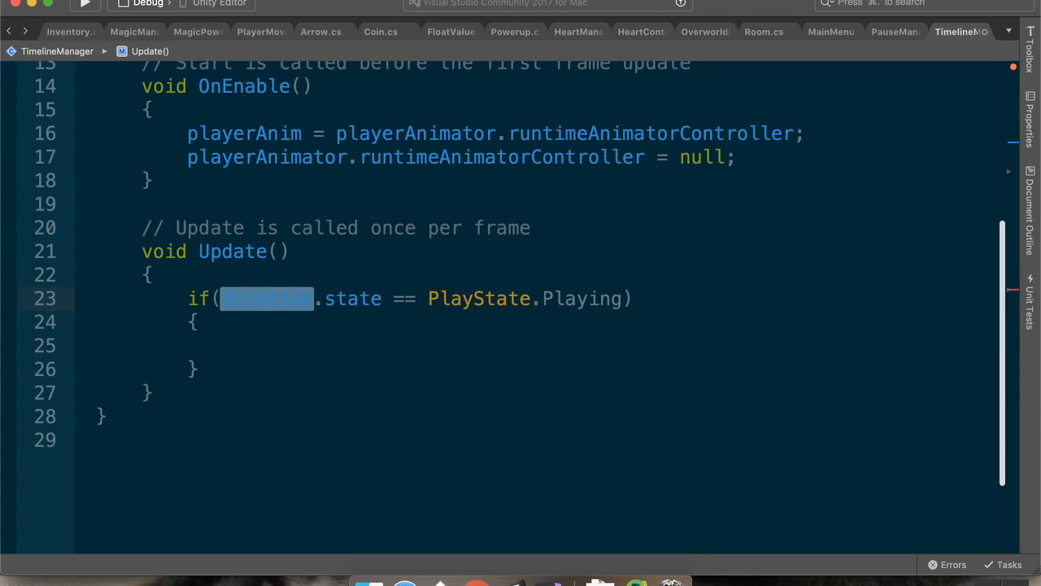
pyautogui.press('Right')
pyautogui.press('Right')
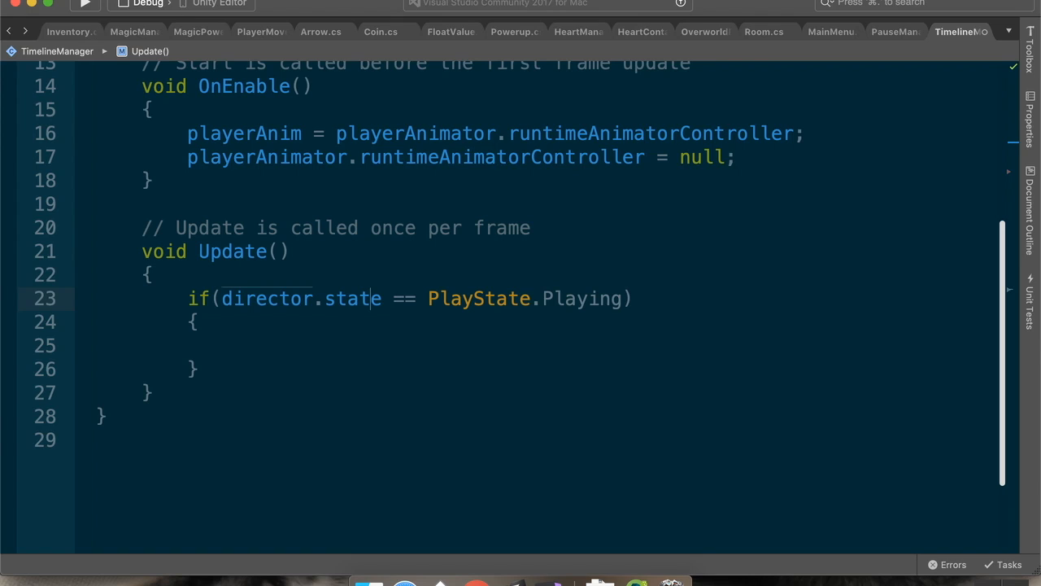
pyautogui.press('Right')
pyautogui.press('Right')
pyautogui.press('Right')
pyautogui.press('BackSpace')
pyautogui.write('!')
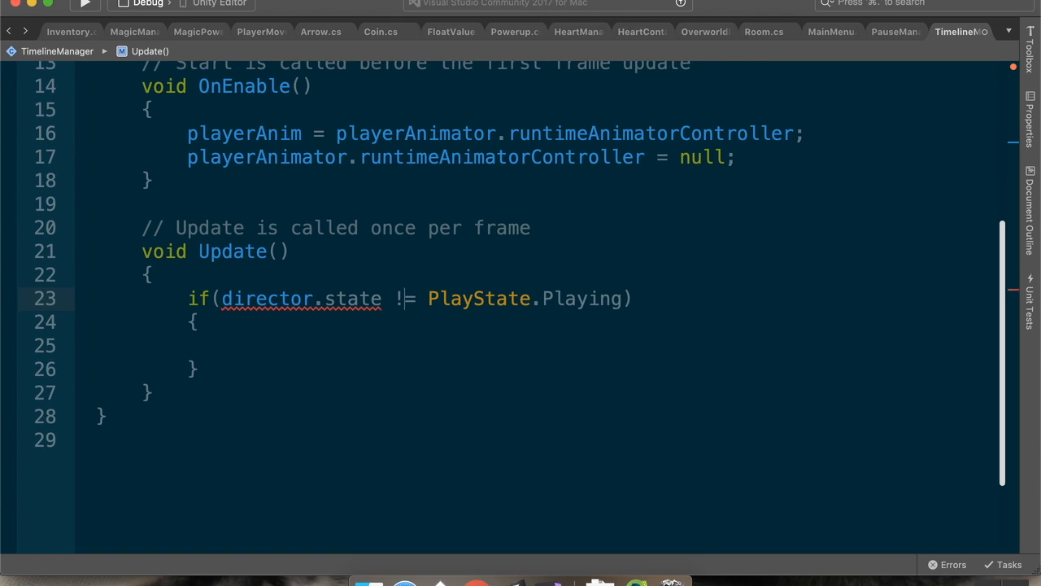
# - Extend the if condition in Update with and !fix after PlayState.Playing
pyautogui.click(372, 349)
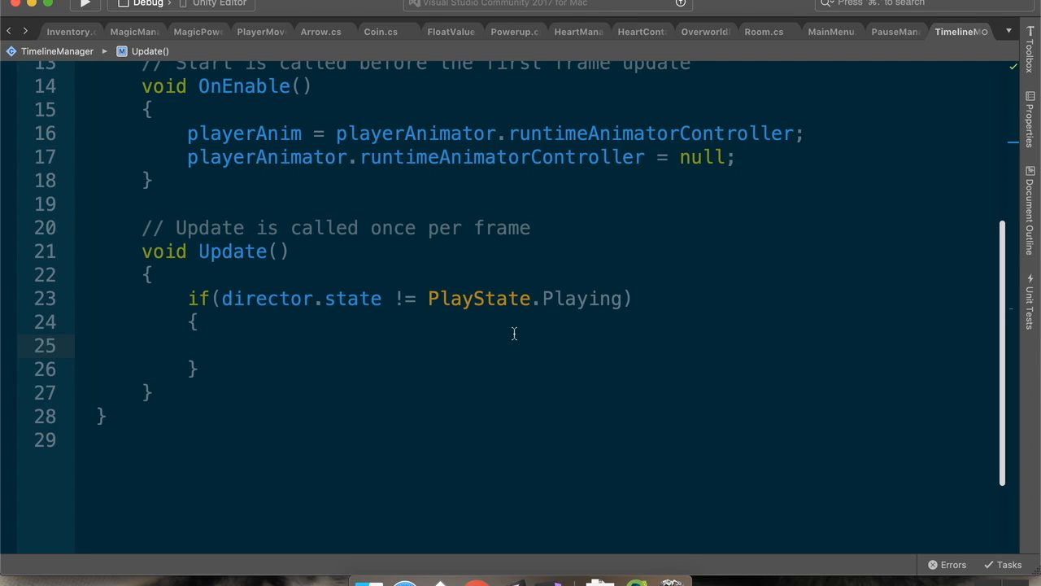
pyautogui.doubleClick(623, 298)
pyautogui.scroll(3, 720, 295)
pyautogui.scroll(3, 721, 295)
pyautogui.scroll(-5, 722, 294)
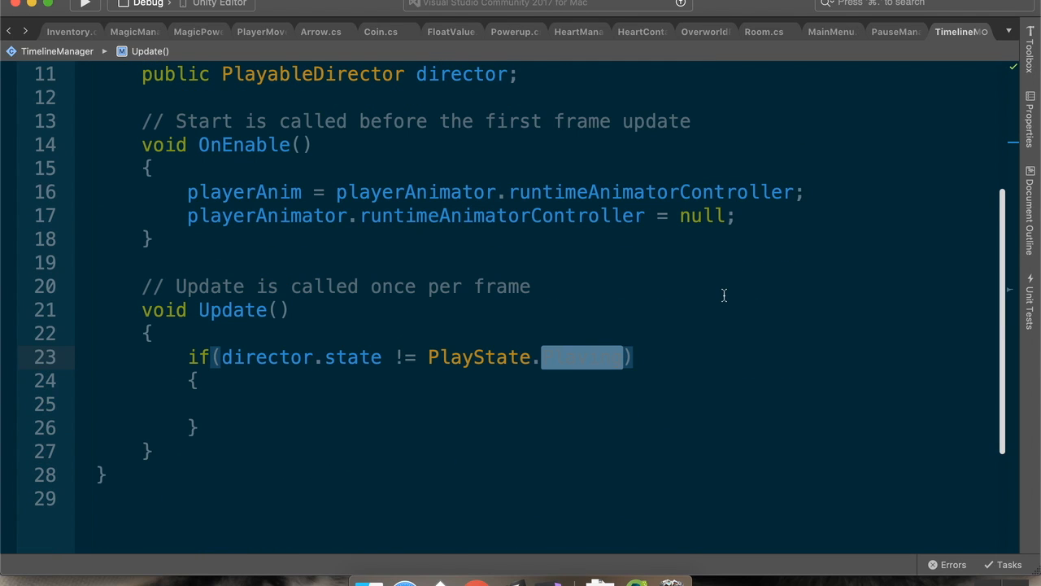
pyautogui.press('Right')
pyautogui.write('and !fi')
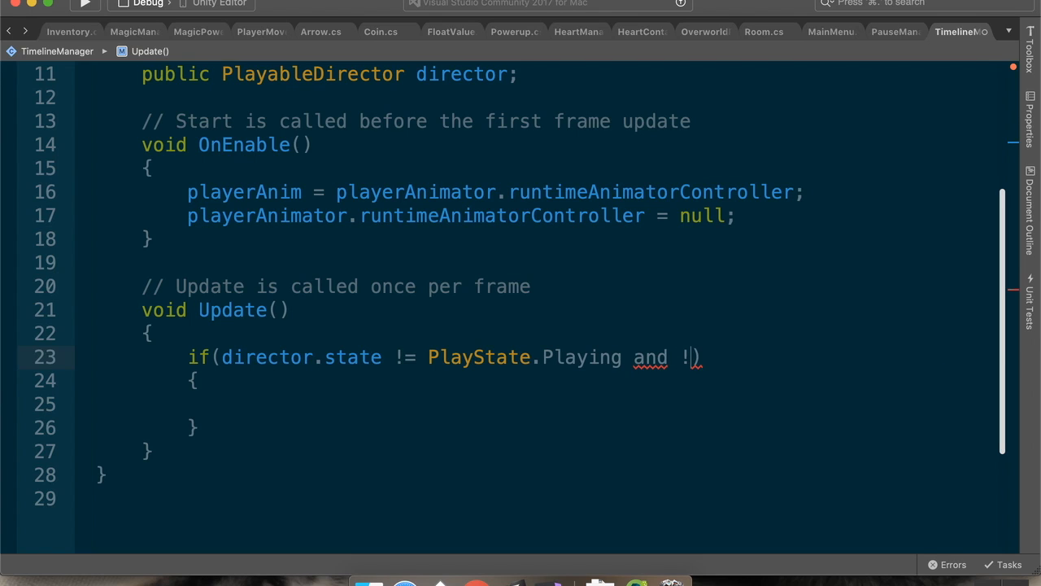
pyautogui.write('x')
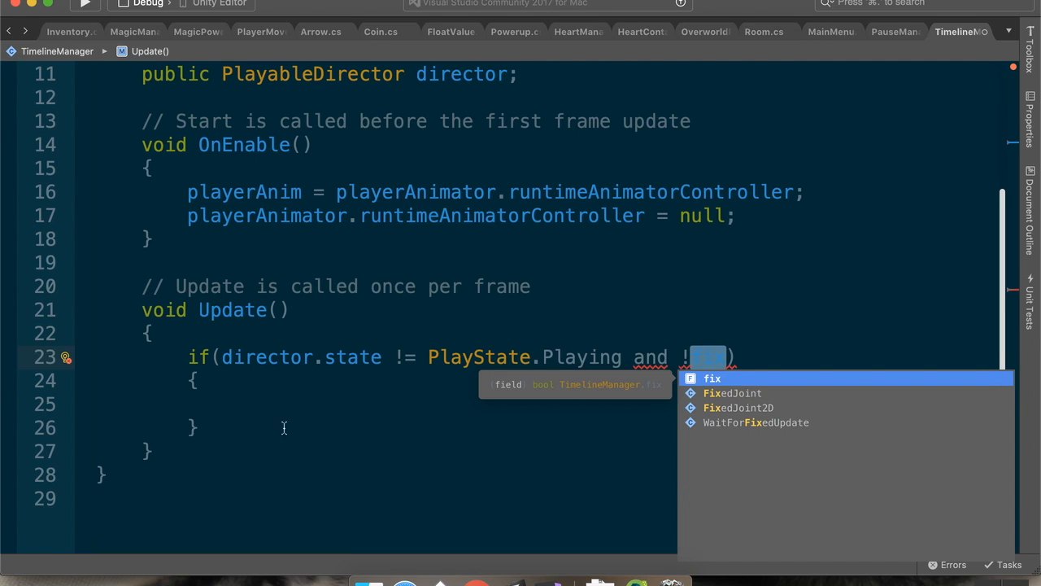
# - Replace the word and with the && operator in the if condition
pyautogui.click(265, 407)
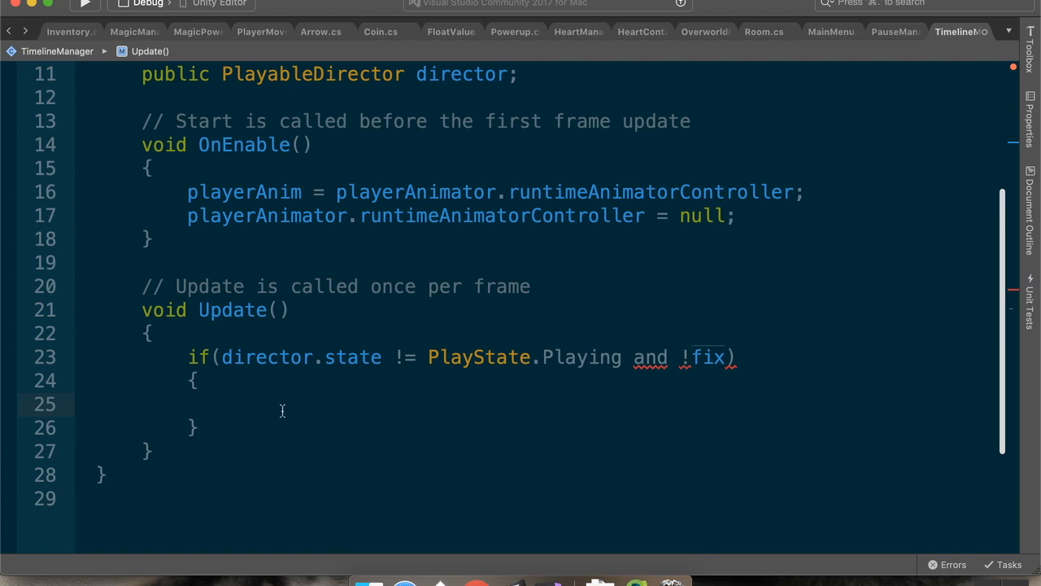
pyautogui.click(668, 358)
pyautogui.press('BackSpace')
pyautogui.press('BackSpace')
pyautogui.press('BackSpace')
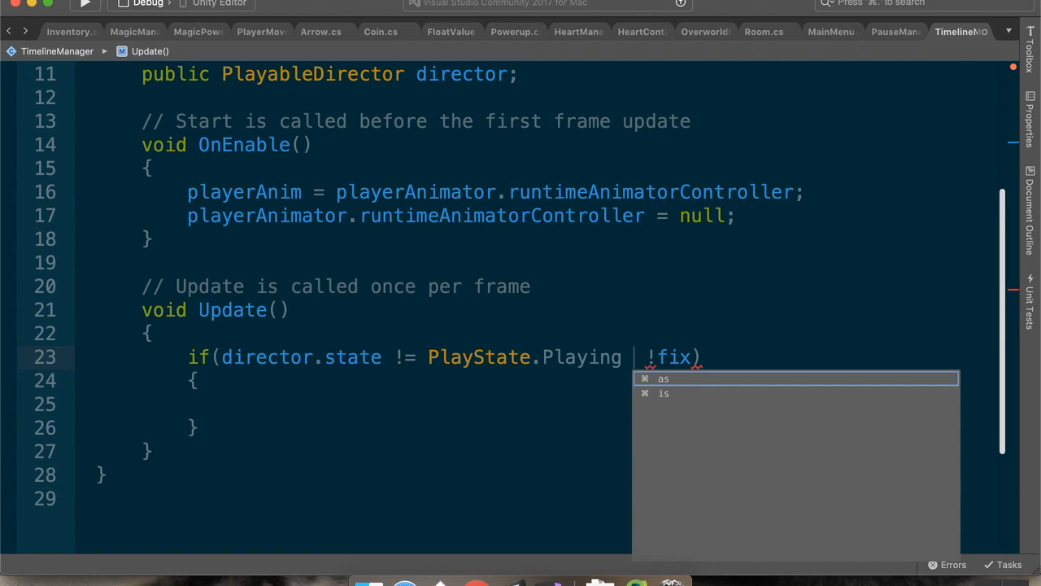
pyautogui.write('&&')
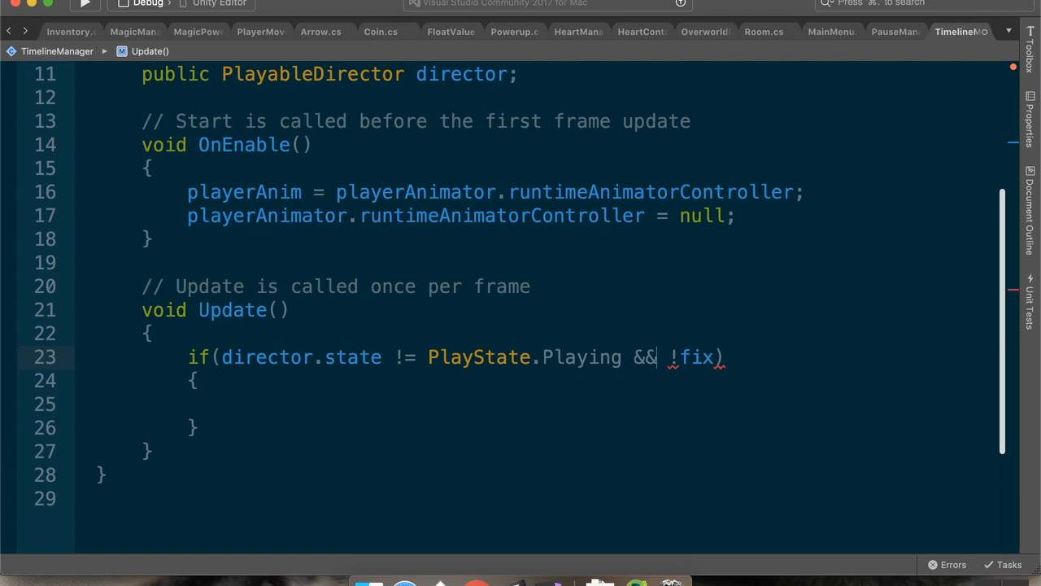
# - Add fix = true; as the first statement inside the if body
pyautogui.click(413, 406)
pyautogui.write('fix = true;')
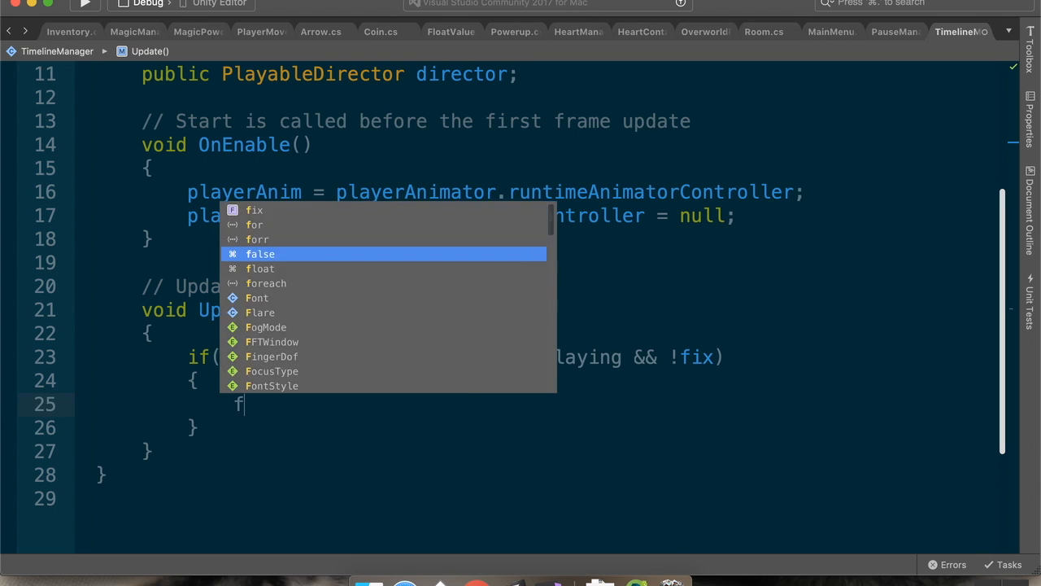
pyautogui.press('Return')
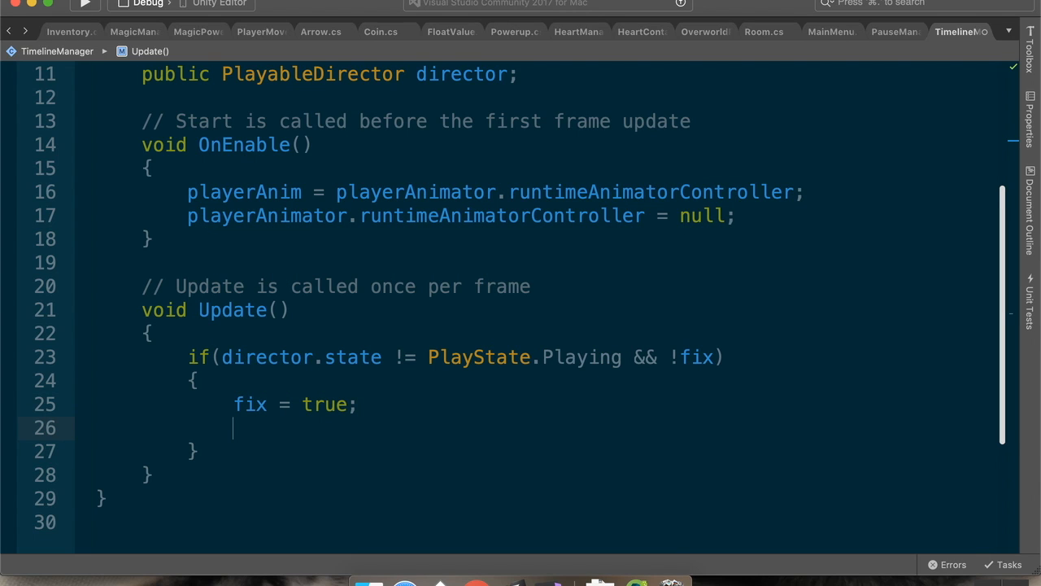
# - Add playerAnimator.runtimeAnimatorController = playerAnim; below the fix statement and save the script
pyautogui.write('player')
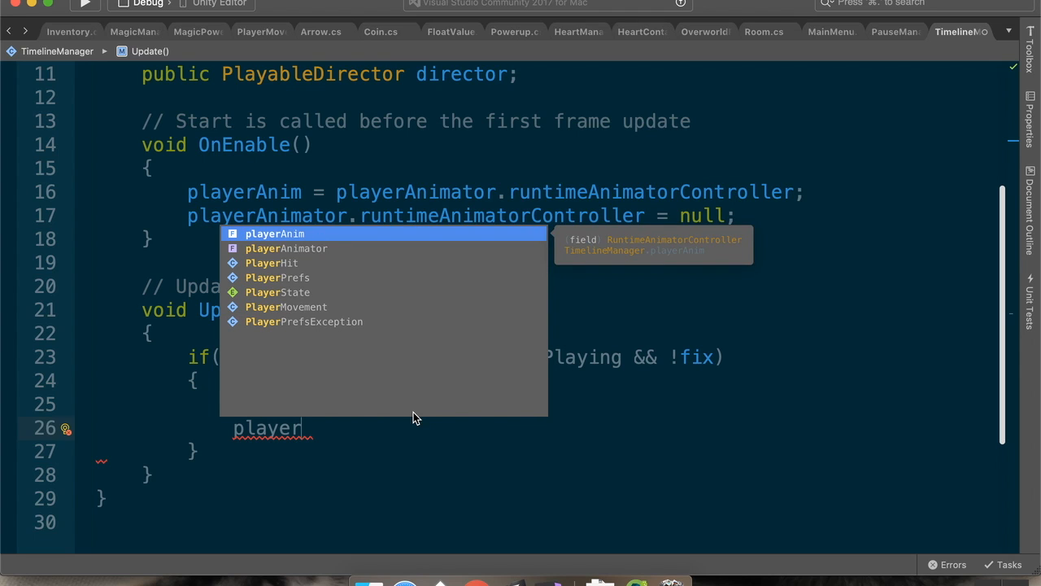
pyautogui.press('Down')
pyautogui.press('Return')
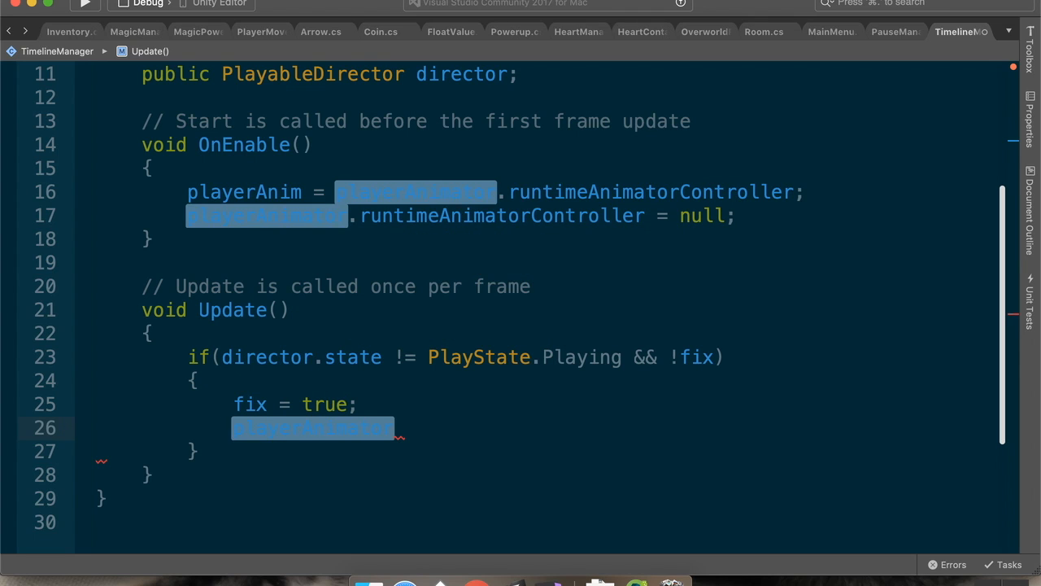
pyautogui.write('.run')
pyautogui.press('Return')
pyautogui.write('= player')
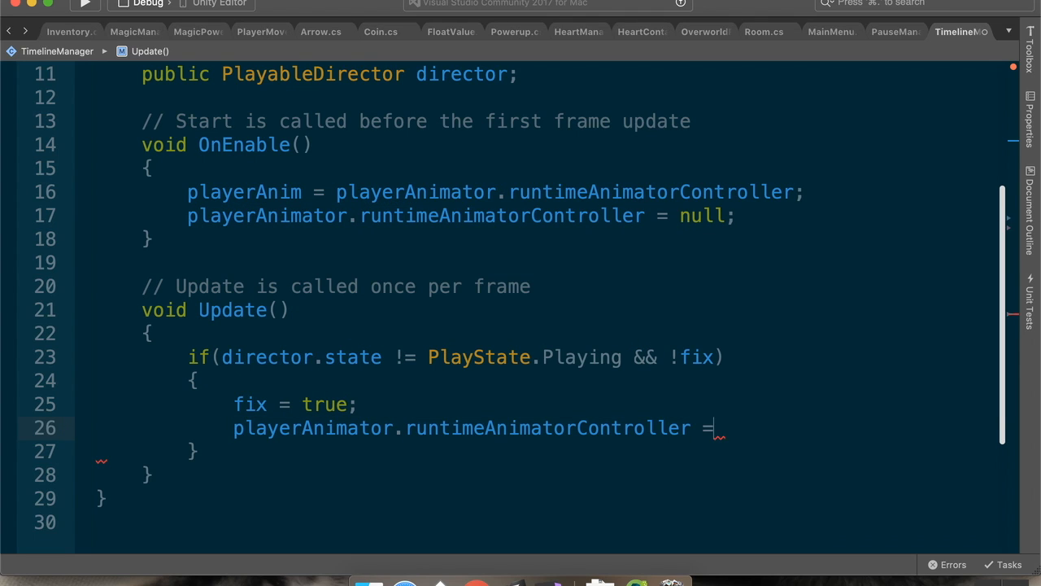
pyautogui.press('Return')
pyautogui.write(';')
pyautogui.press('super+s')
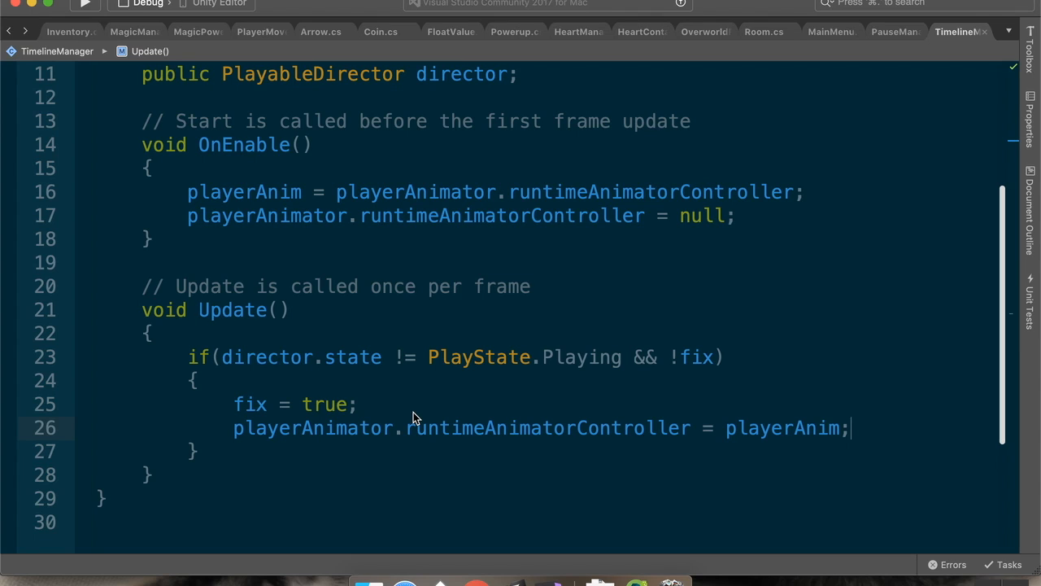
# - Switch to Unity, run the OpeningCutscene scene briefly and stop it
pyautogui.click(506, 573)
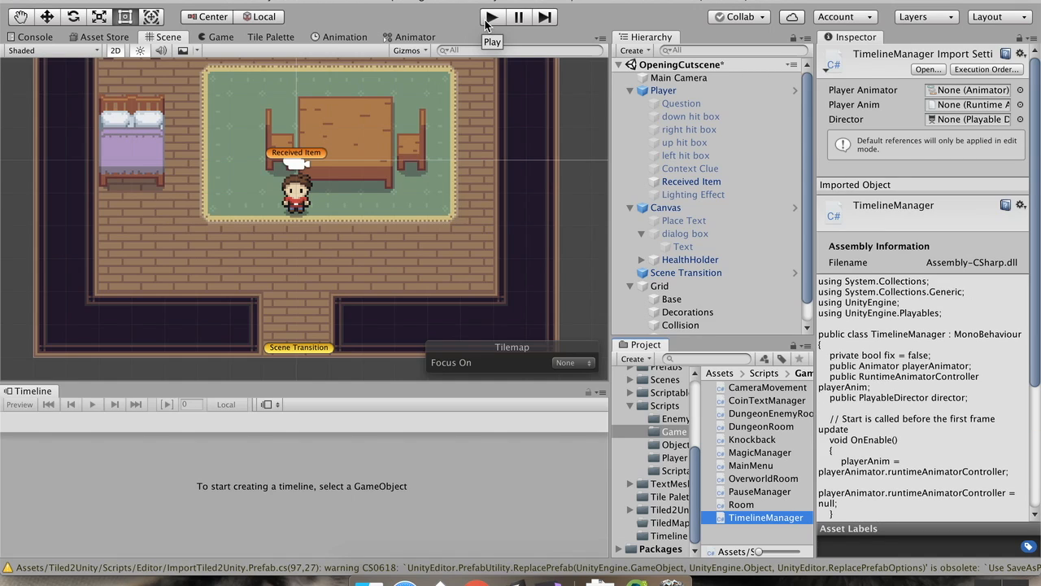
pyautogui.click(485, 23)
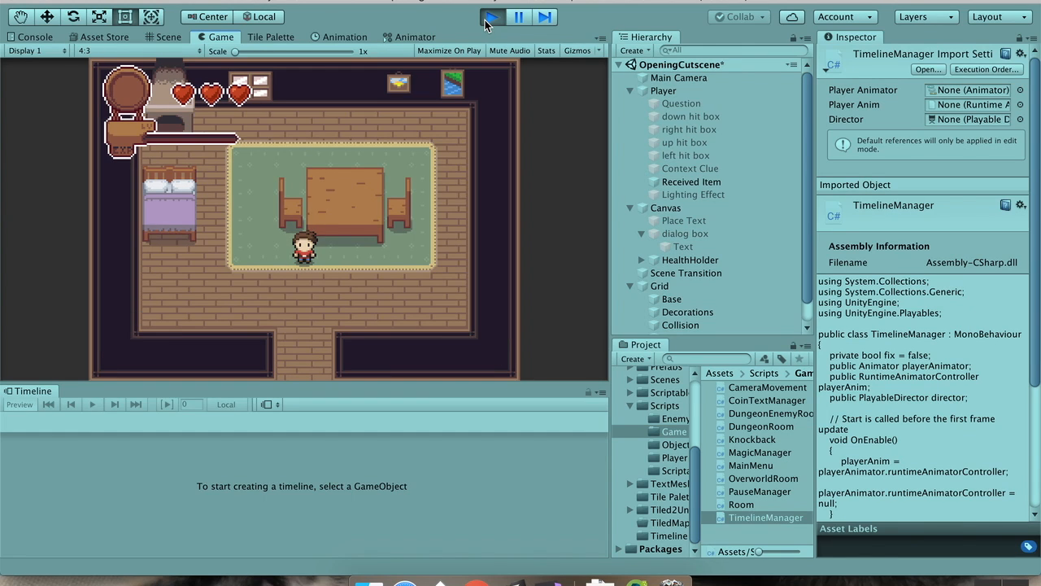
pyautogui.click(488, 19)
# - Attach the TimelineManager script to the TimelineManager object, collapsing the Grid and Player hierarchies
pyautogui.scroll(-1, 724, 207)
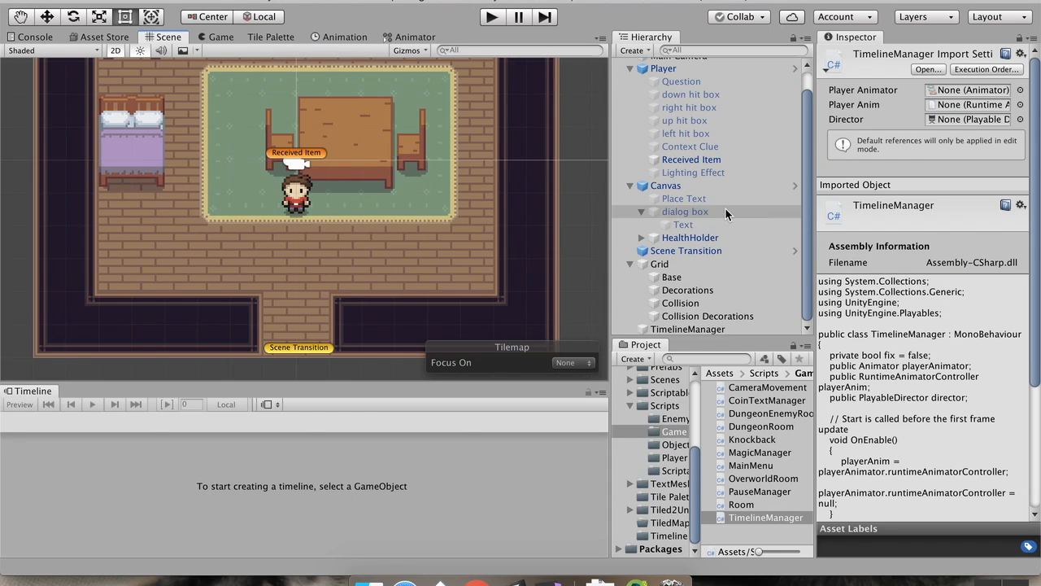
pyautogui.click(699, 329)
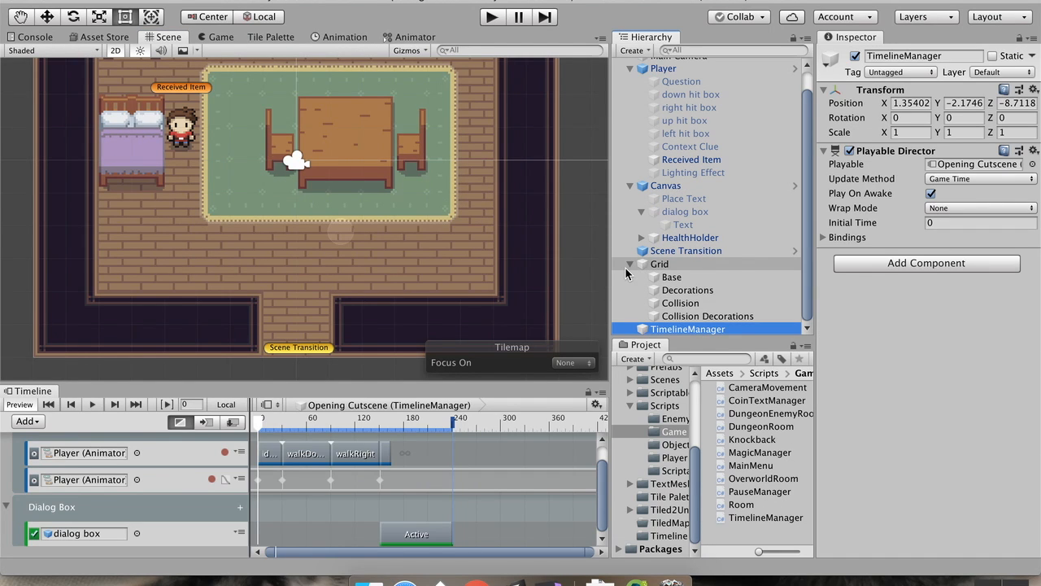
pyautogui.click(630, 264)
pyautogui.click(630, 90)
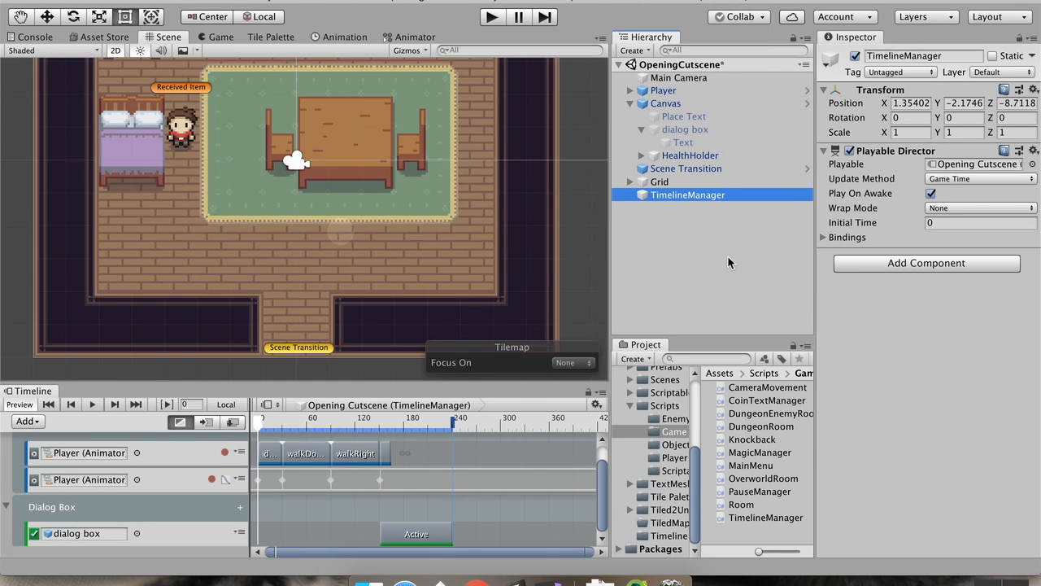
pyautogui.moveTo(762, 518); pyautogui.dragTo(951, 342)
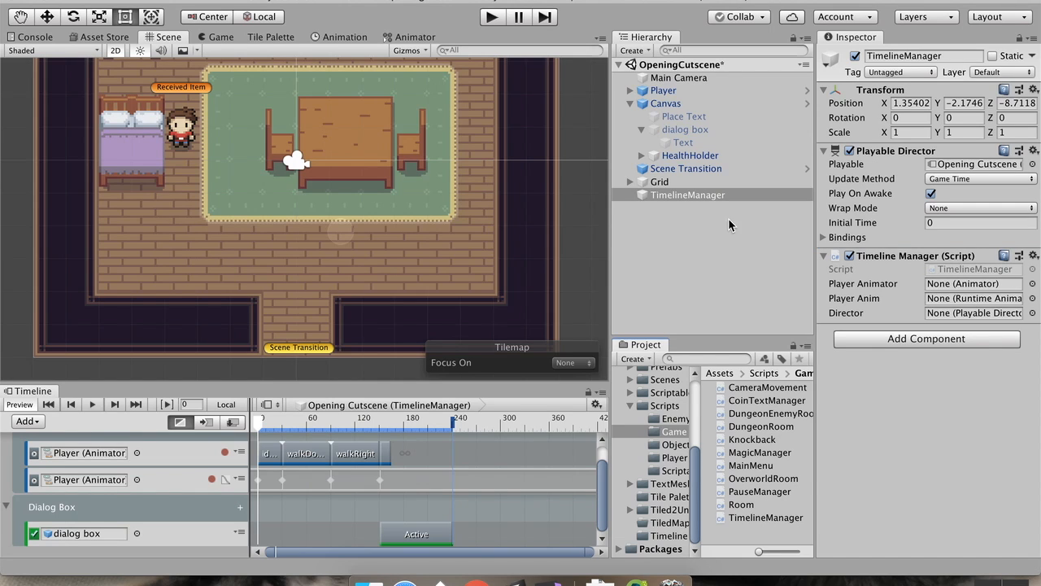
# - Assign Player as the Timeline Manager script's Player Animator and the object's own Playable Director as its Director
pyautogui.moveTo(663, 90); pyautogui.dragTo(958, 288)
pyautogui.moveTo(673, 91); pyautogui.dragTo(944, 303)
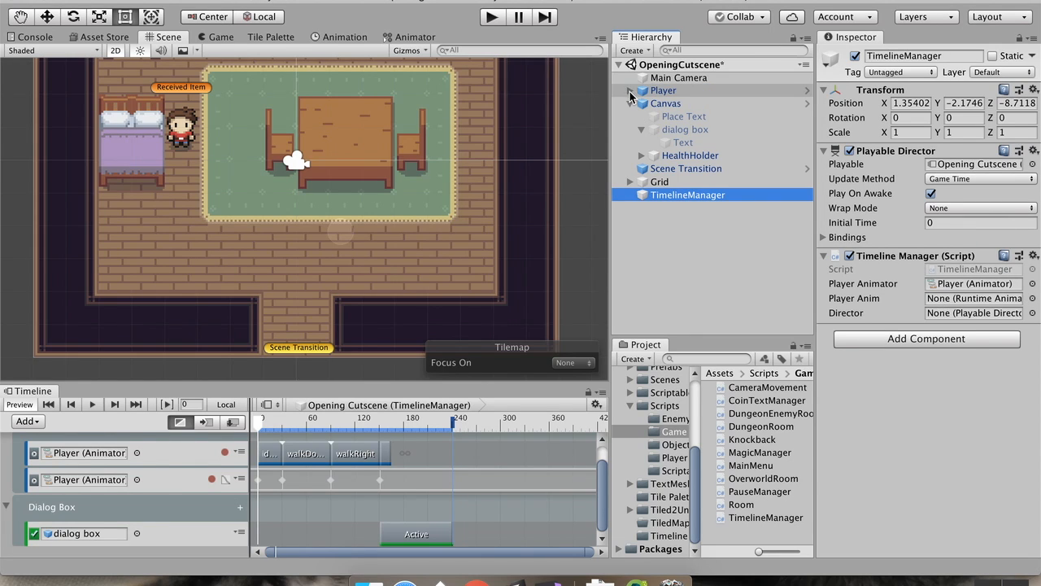
pyautogui.click(631, 92)
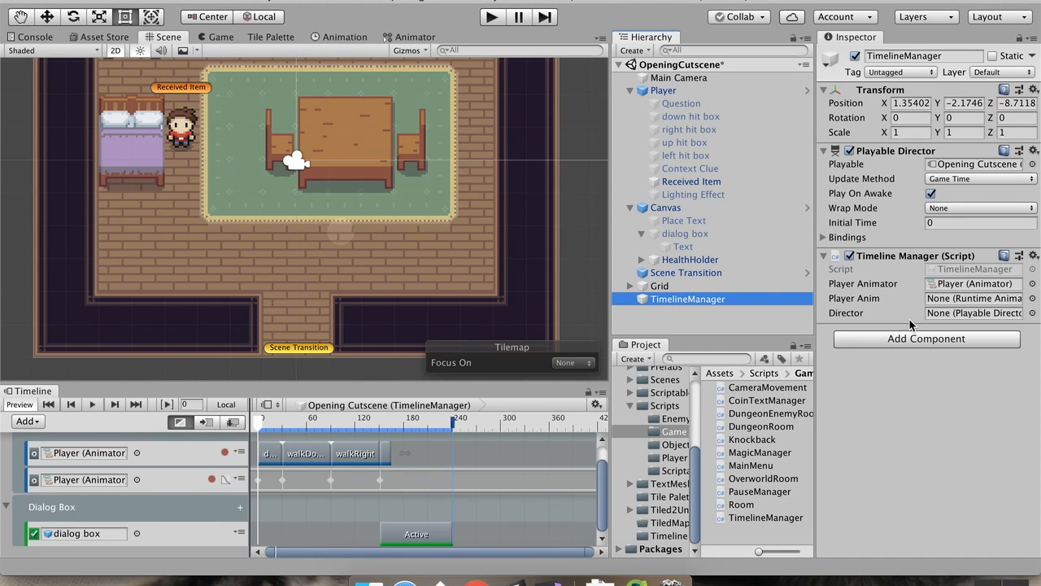
pyautogui.moveTo(874, 153); pyautogui.dragTo(963, 311)
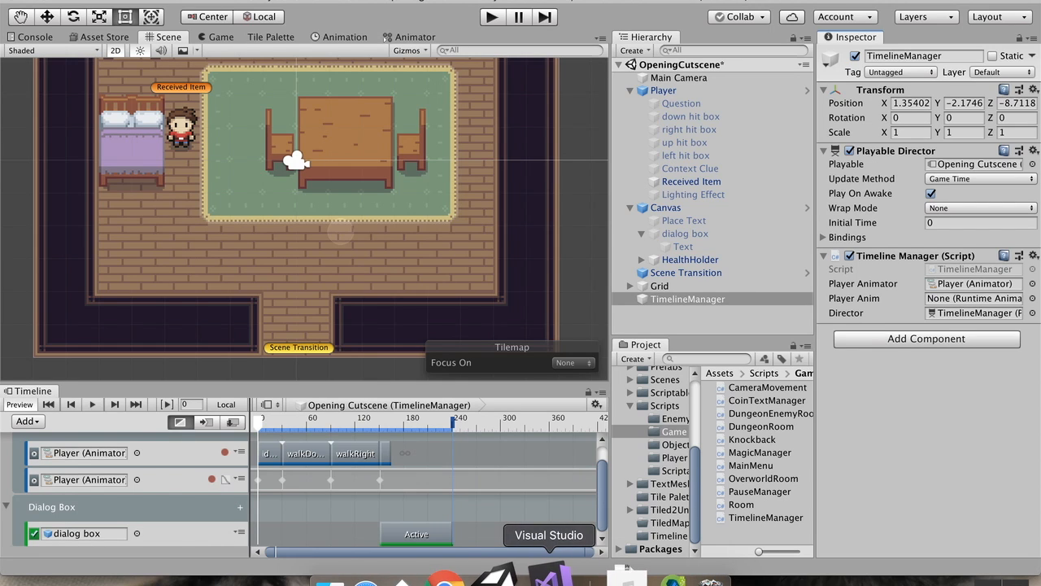
# - Play the opening cutscene, then walk the player around the room and out through the exit at its lower edge
pyautogui.click(492, 18)
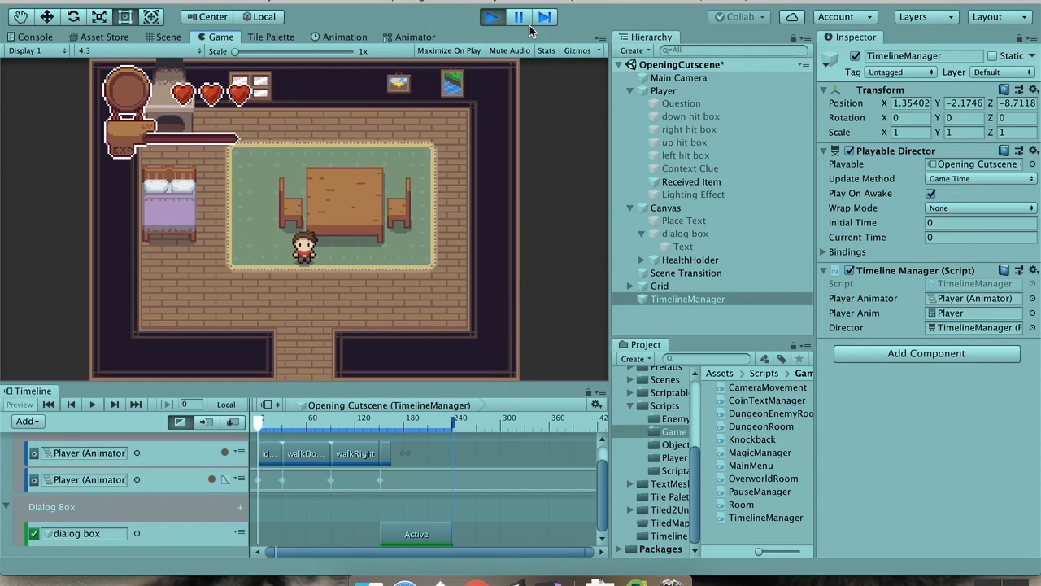
pyautogui.press('Down')
pyautogui.press('Left')
pyautogui.press('Up')
pyautogui.press('Left')
pyautogui.press('Right')
pyautogui.press('Down')
pyautogui.press('Down')
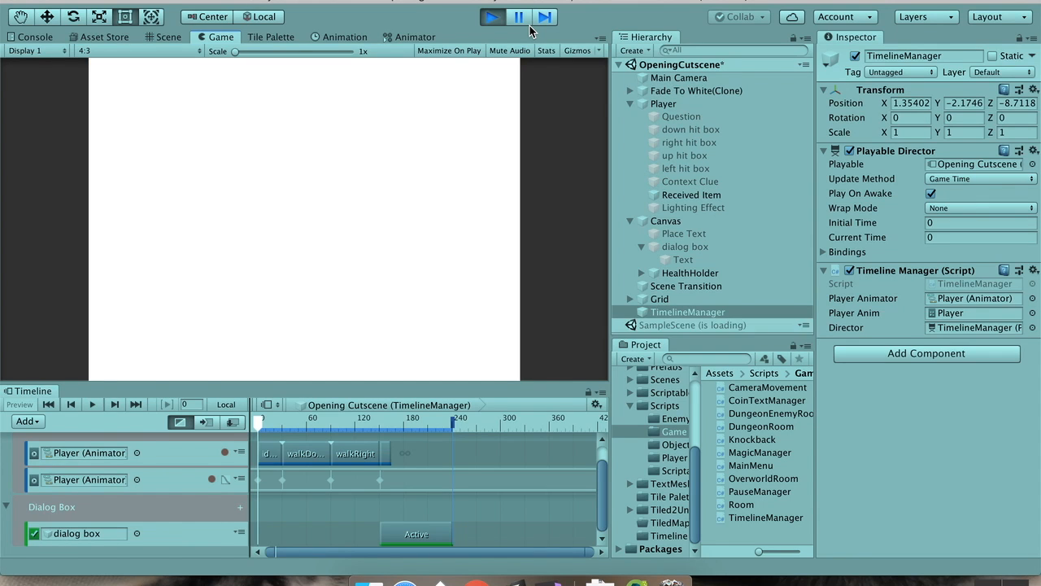
# - Walk the player in all directions around the SampleScene overworld to test movement and animation, then stop play mode
pyautogui.press('Down')
pyautogui.press('Right')
pyautogui.press('Down')
pyautogui.press('Right')
pyautogui.press('Down')
pyautogui.press('Left')
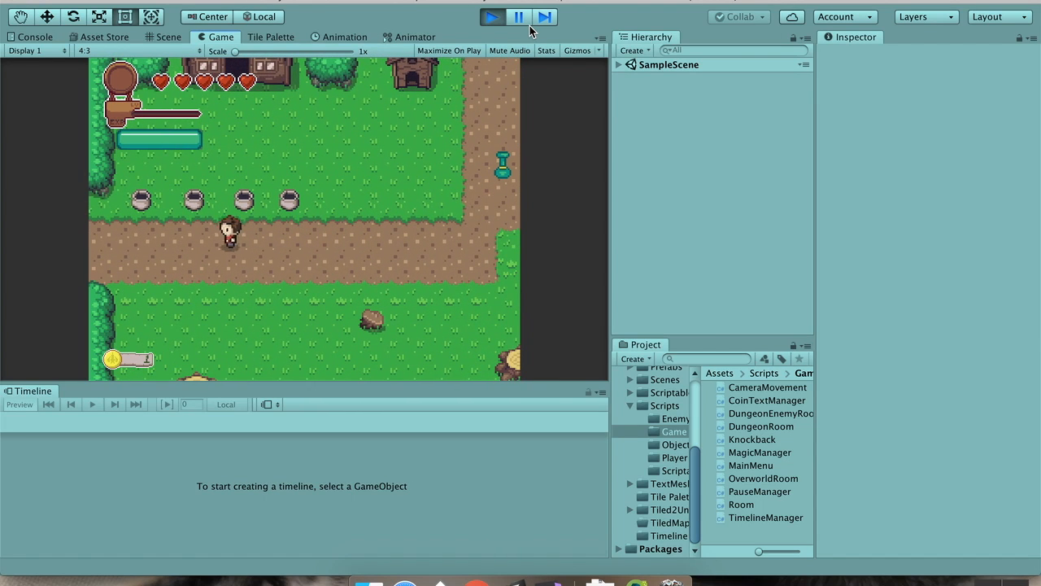
pyautogui.press('Down')
pyautogui.press('Right')
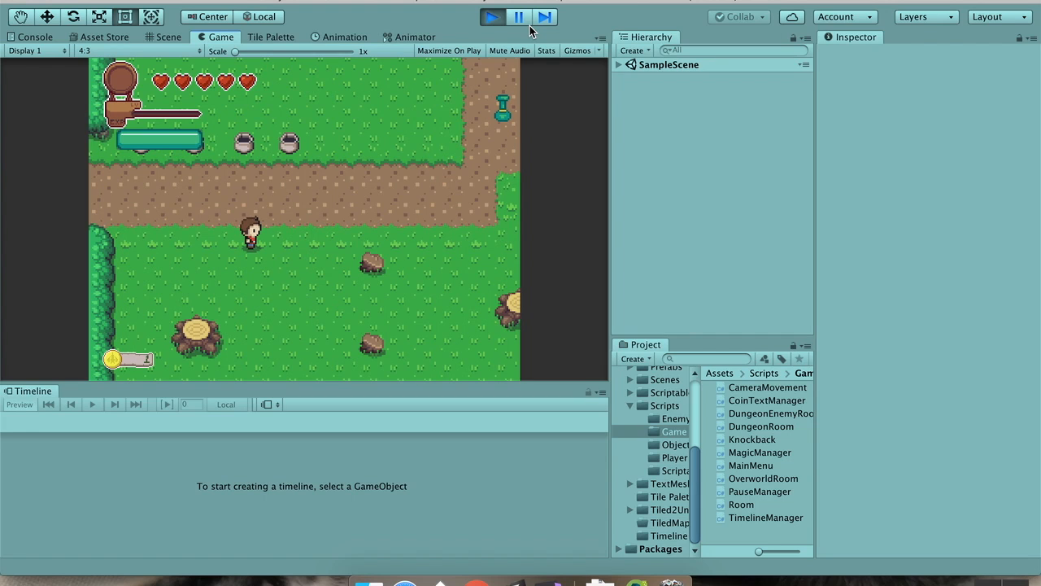
pyautogui.press('Up')
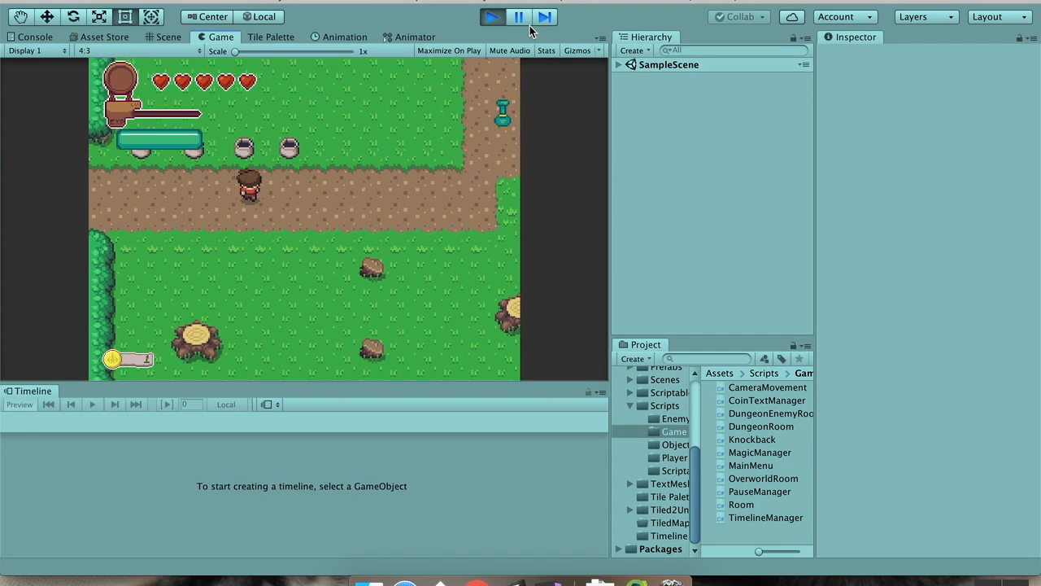
pyautogui.press('Right')
pyautogui.press('Left')
pyautogui.press('Up')
pyautogui.press('Right')
pyautogui.press('Up')
pyautogui.press('Right')
pyautogui.press('Up')
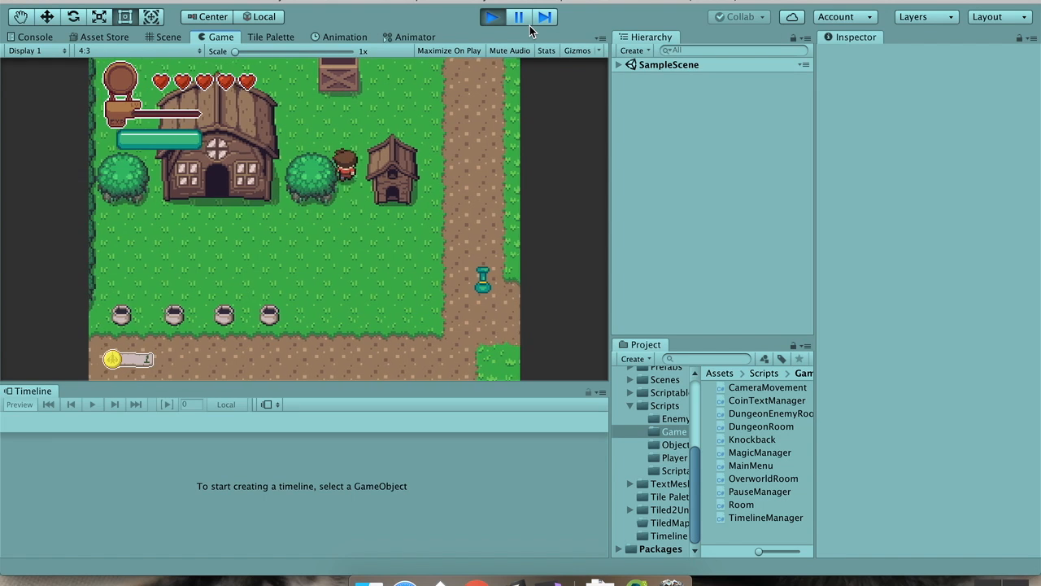
pyautogui.press('Left')
pyautogui.press('Right')
pyautogui.press('Down')
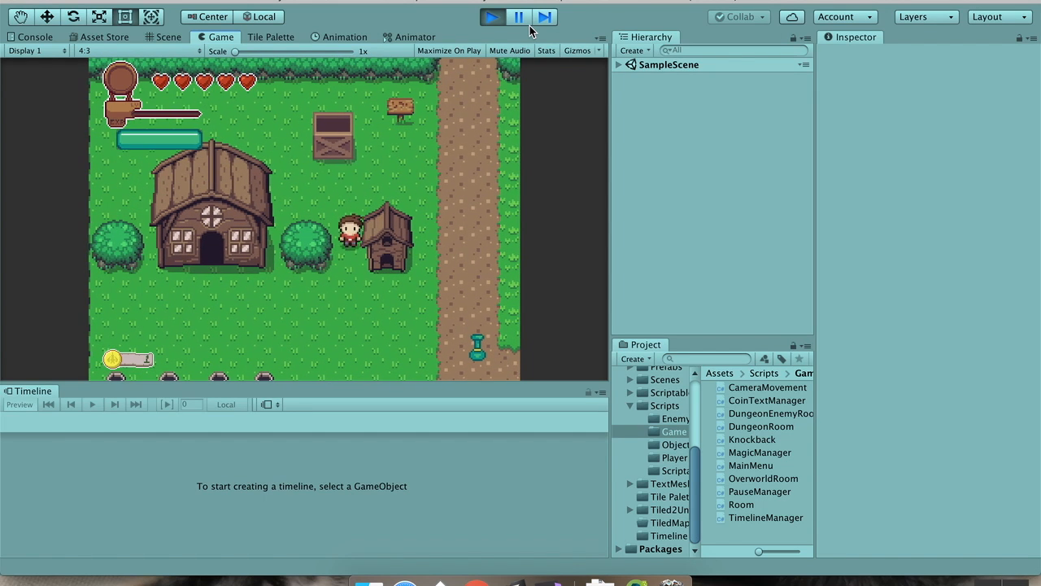
pyautogui.press('Left')
pyautogui.press('Down')
pyautogui.press('Left')
pyautogui.press('Down')
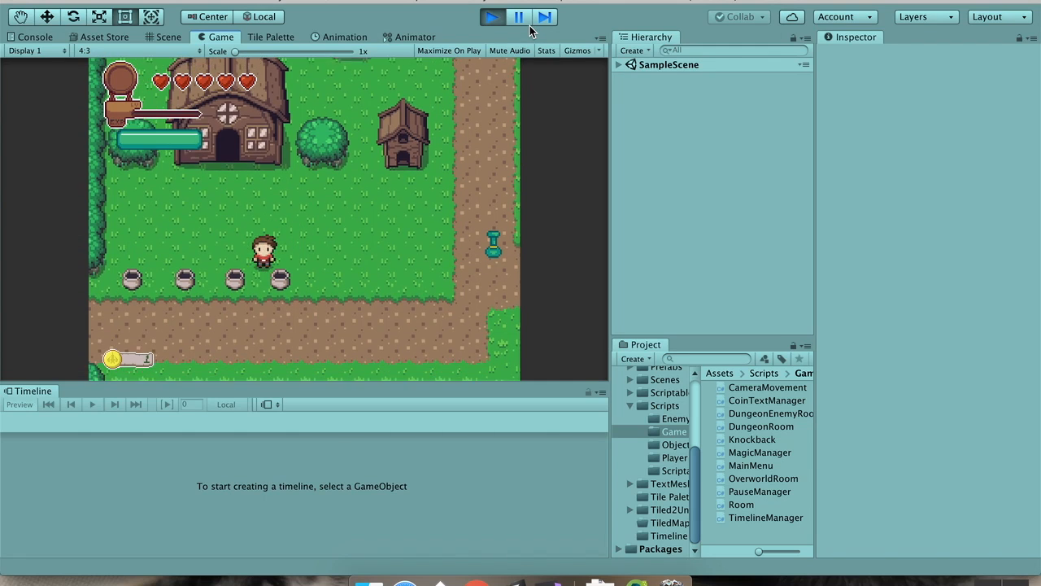
pyautogui.press('Left')
pyautogui.press('Right')
pyautogui.press('Down')
pyautogui.press('Left')
pyautogui.press('Up')
pyautogui.press('Right')
pyautogui.press('Down')
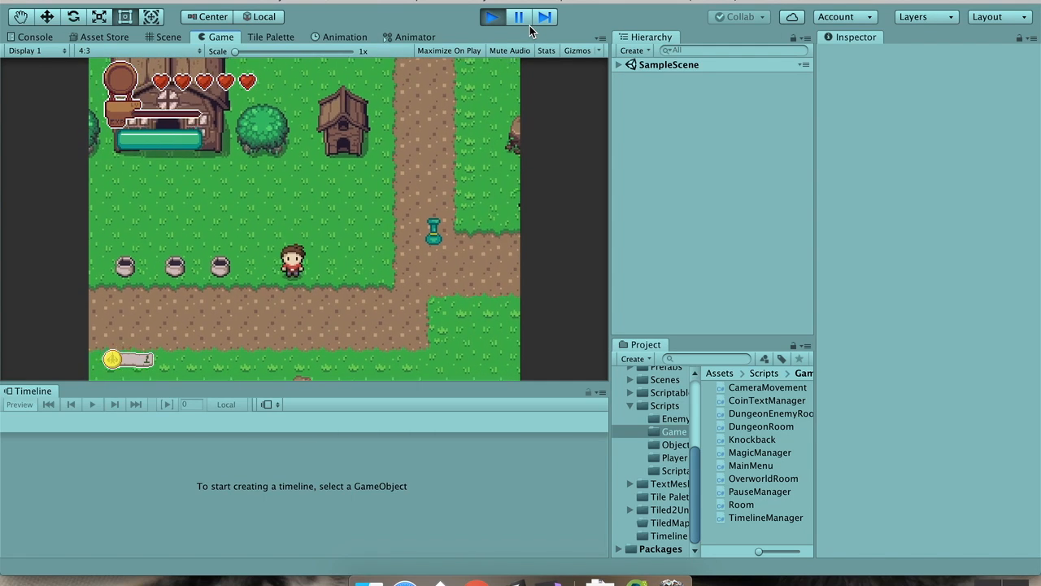
pyautogui.press('Right')
pyautogui.press('Left')
pyautogui.press('Down')
pyautogui.press('Left')
pyautogui.press('Down')
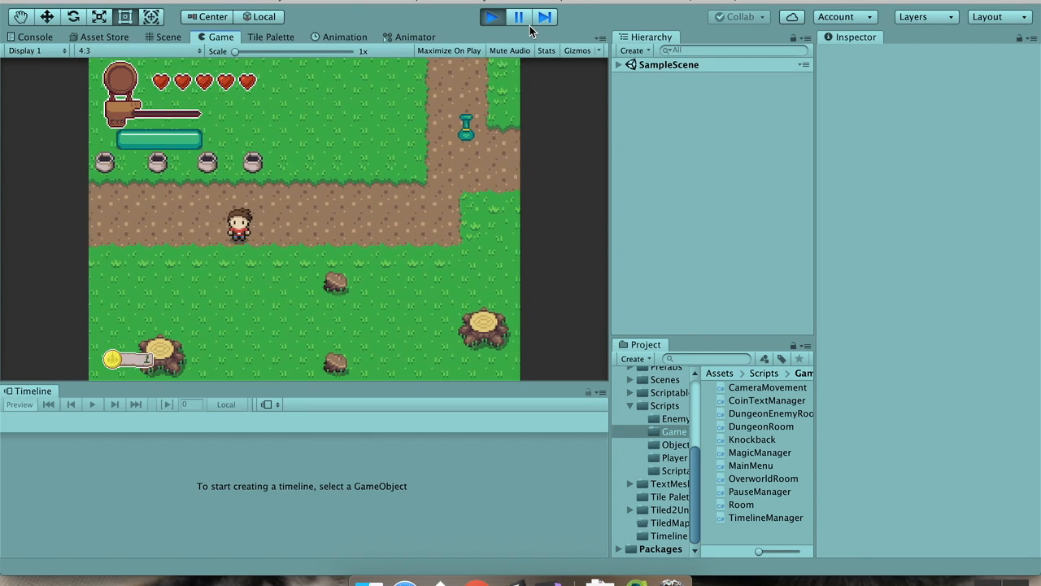
pyautogui.press('Left')
pyautogui.press('Down')
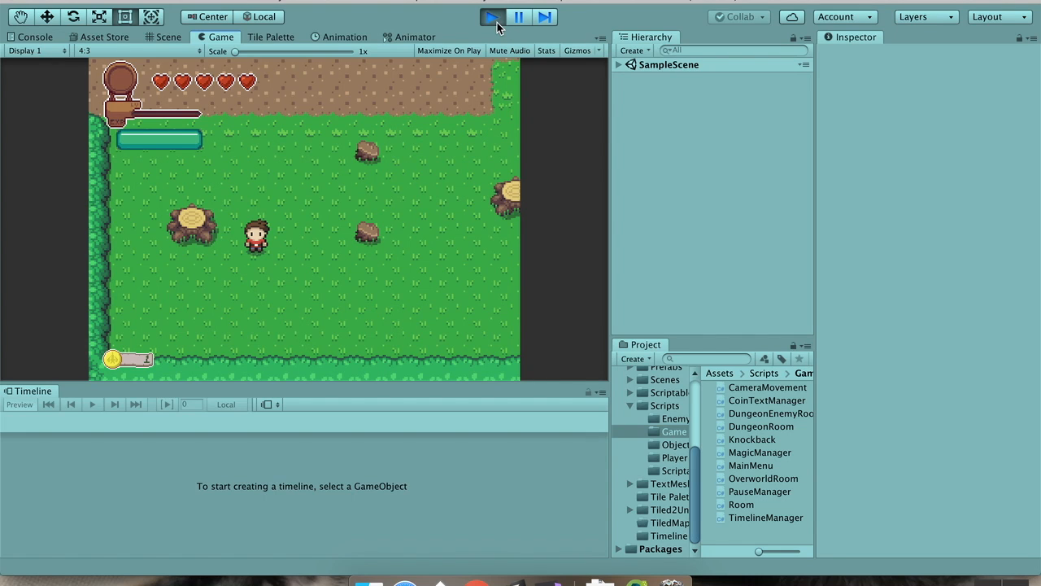
pyautogui.click(493, 16)
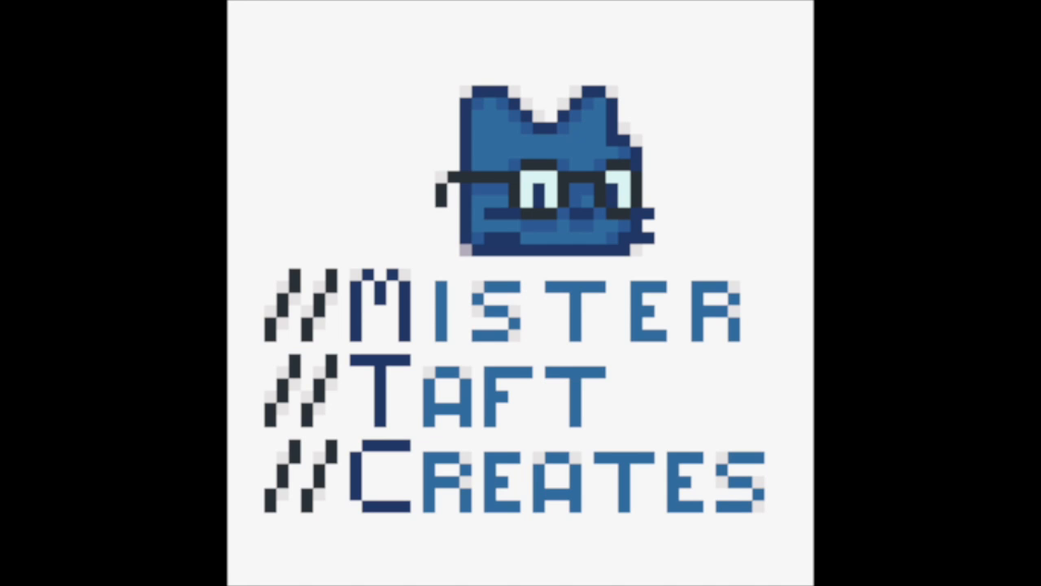